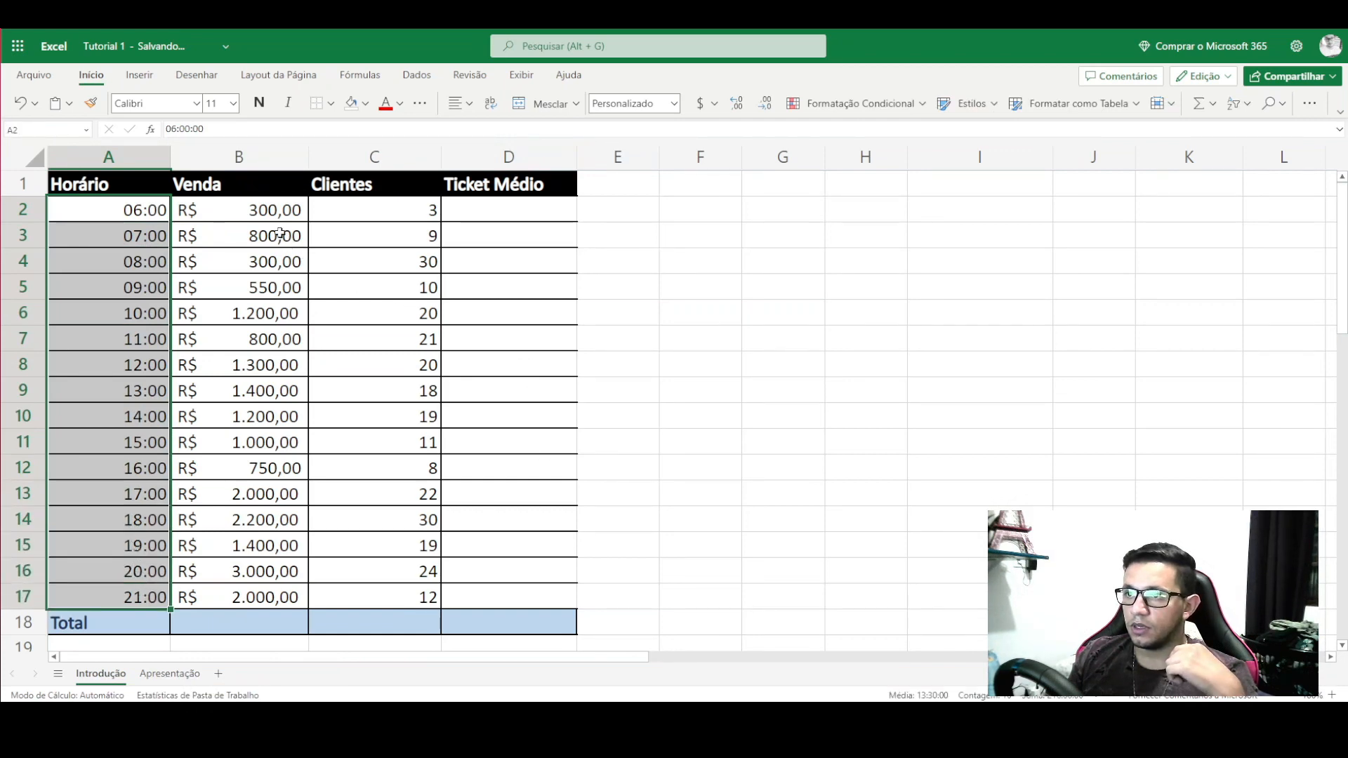
- Look over the Venda and Clientes values in the 06:00–08:00 rows
left_click_drag(252, 210, 251, 589)
left_click(248, 211)
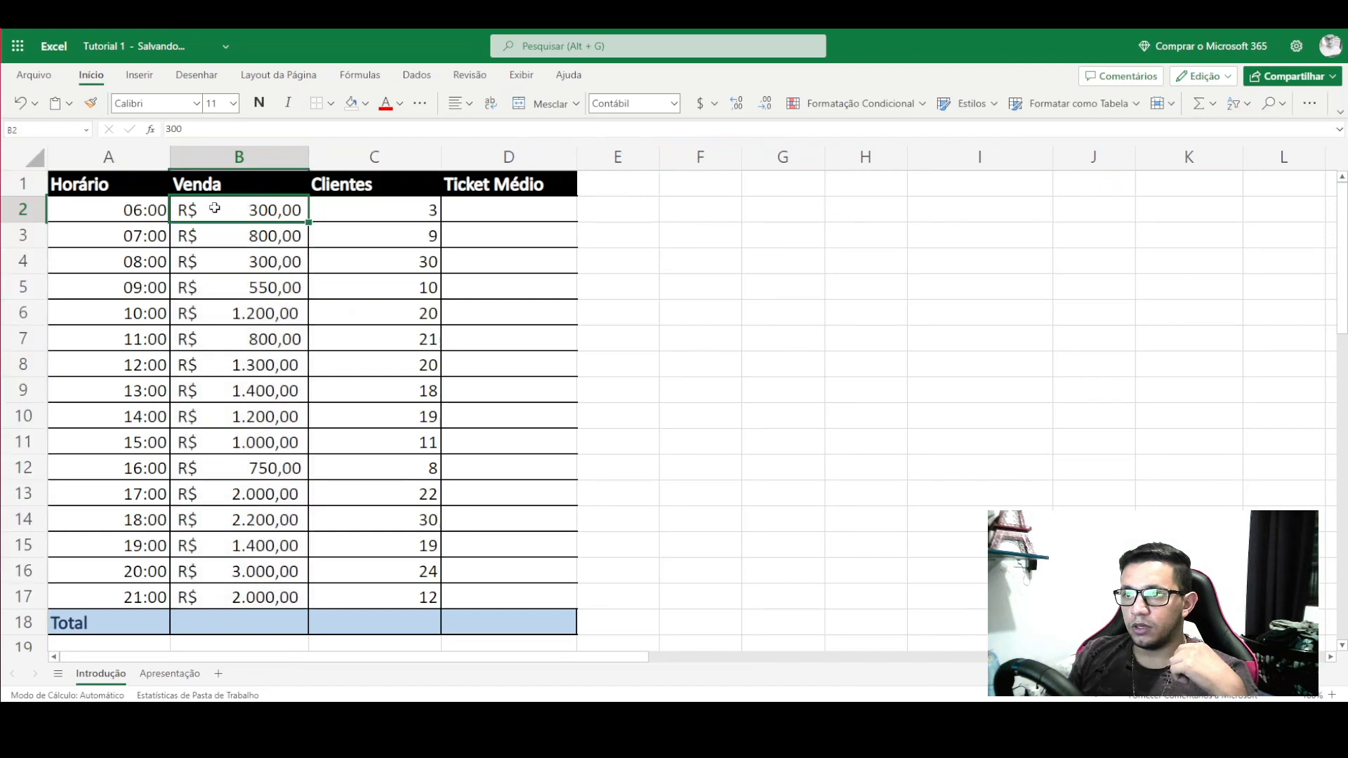
left_click_drag(131, 207, 257, 207)
left_click_drag(141, 235, 225, 242)
left_click(228, 268)
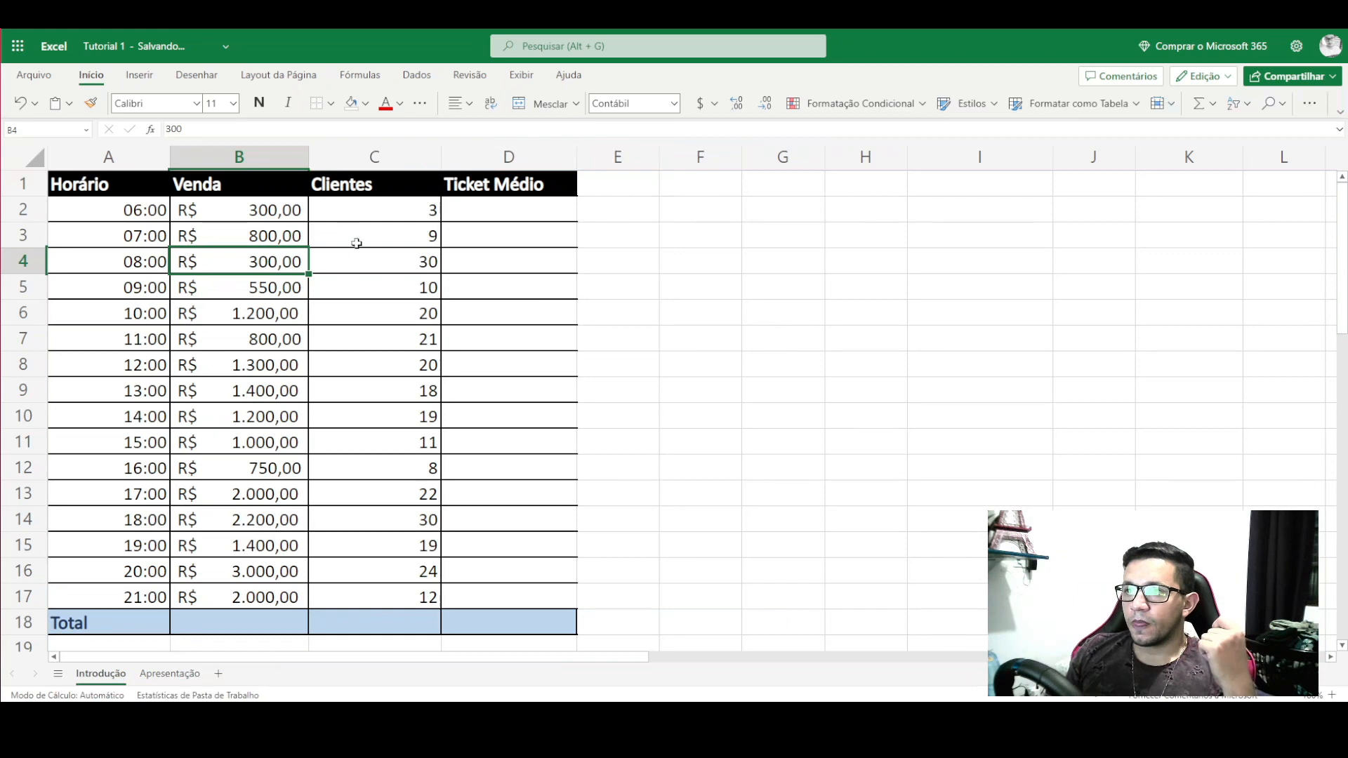
left_click(377, 210)
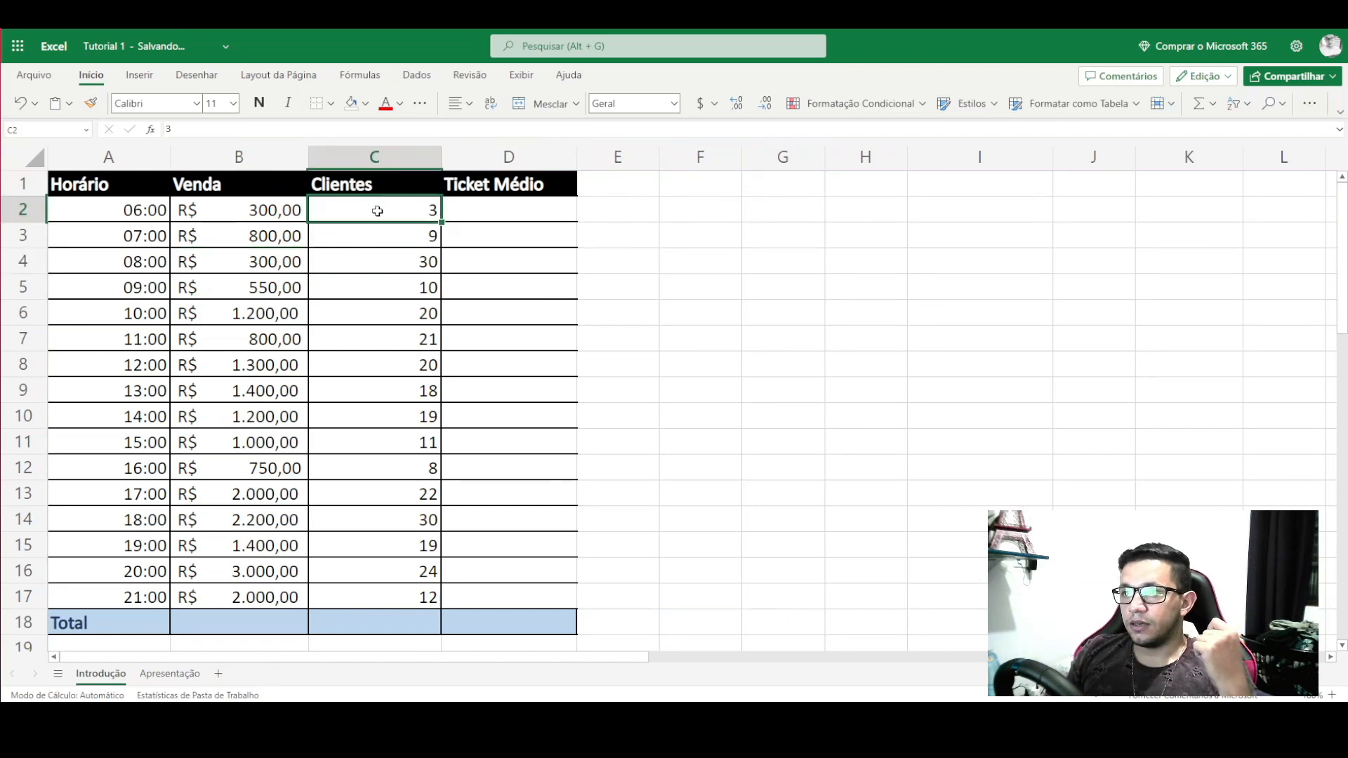
left_click_drag(380, 211, 166, 208)
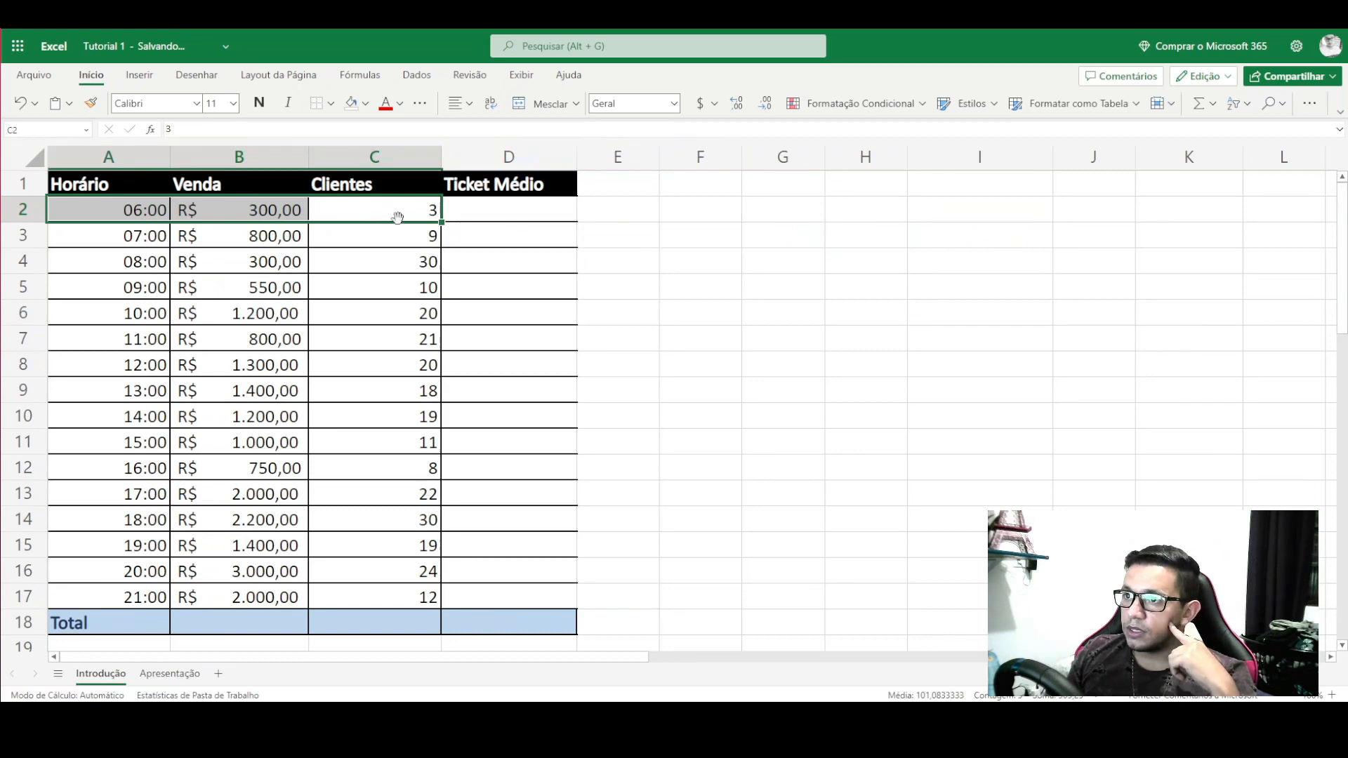
left_click_drag(403, 237, 156, 238)
left_click(383, 272)
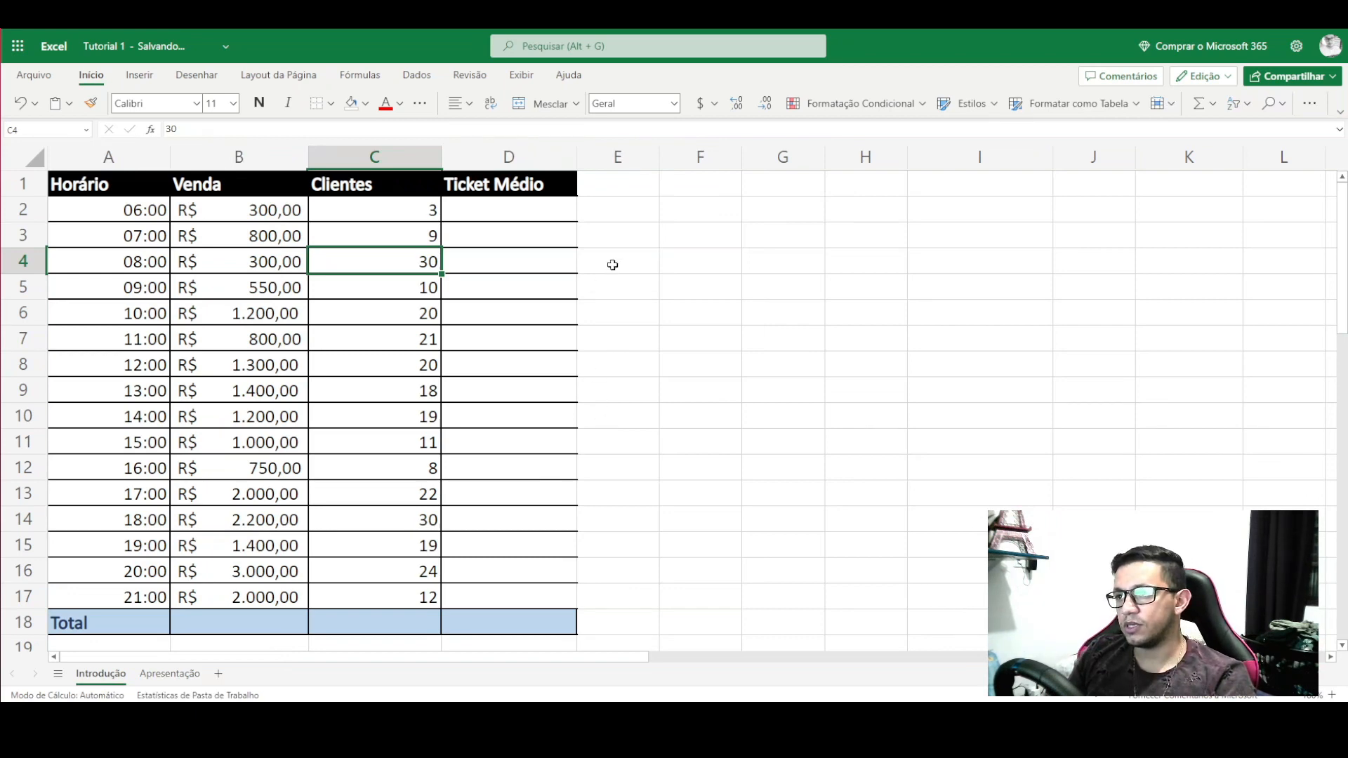
- Apply a border preset to the Ticket Médio column D1:D18
left_click(534, 230)
left_click(520, 209)
left_click_drag(516, 186, 560, 617)
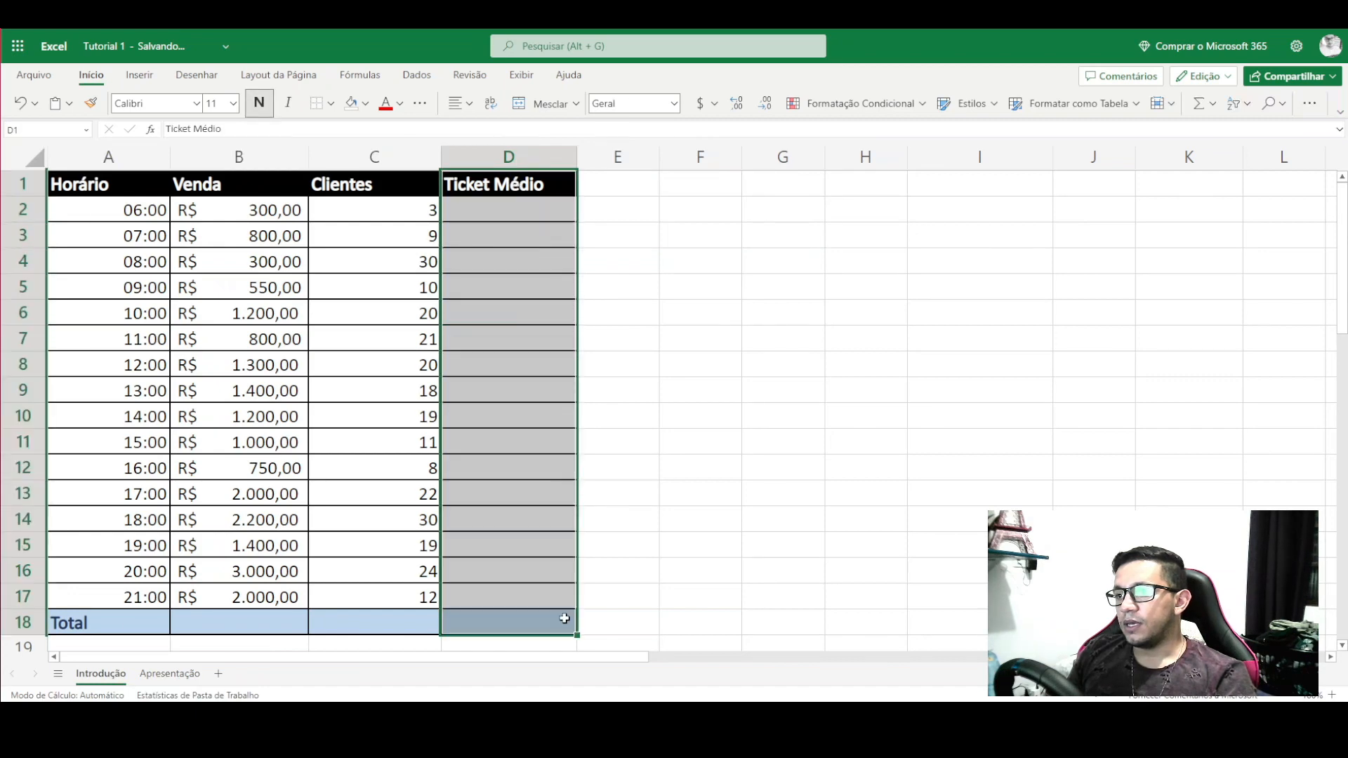
left_click(331, 103)
left_click(342, 174)
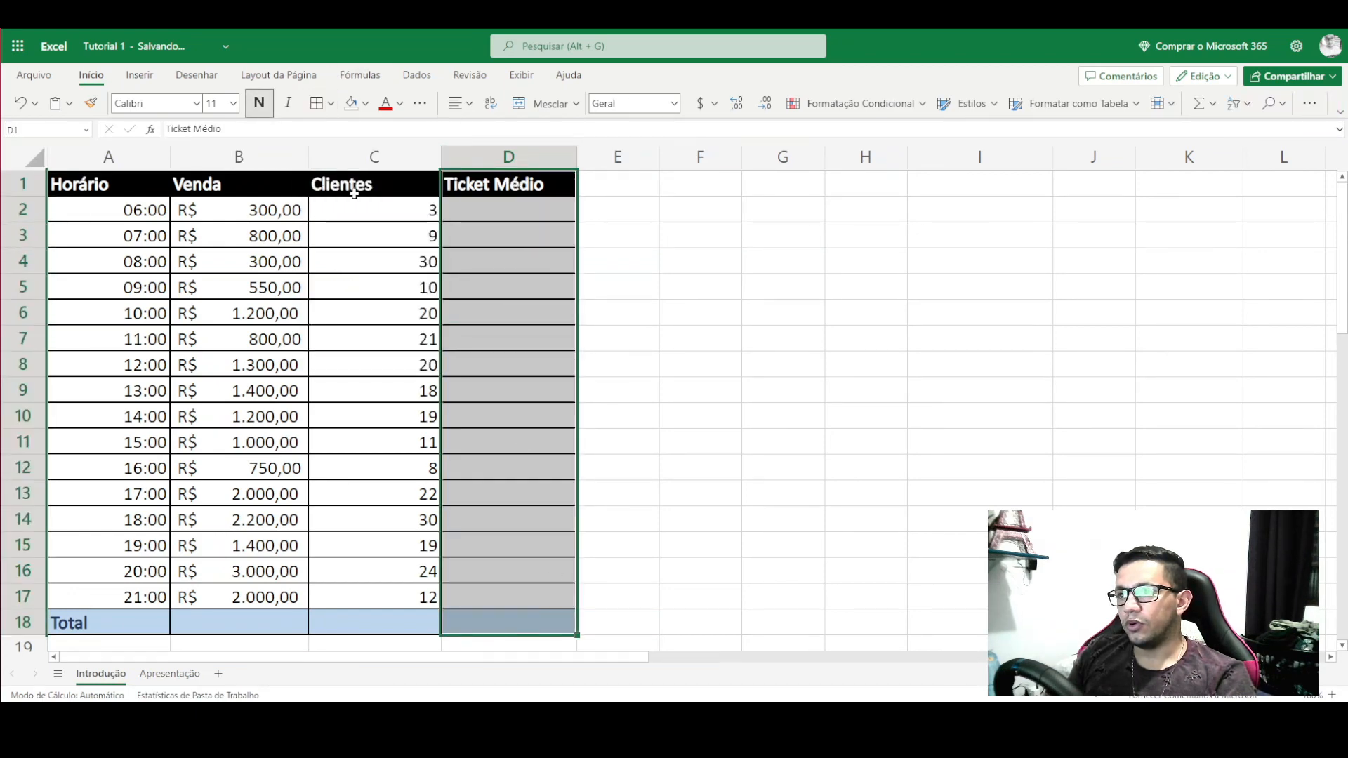
left_click(622, 292)
left_click(867, 316)
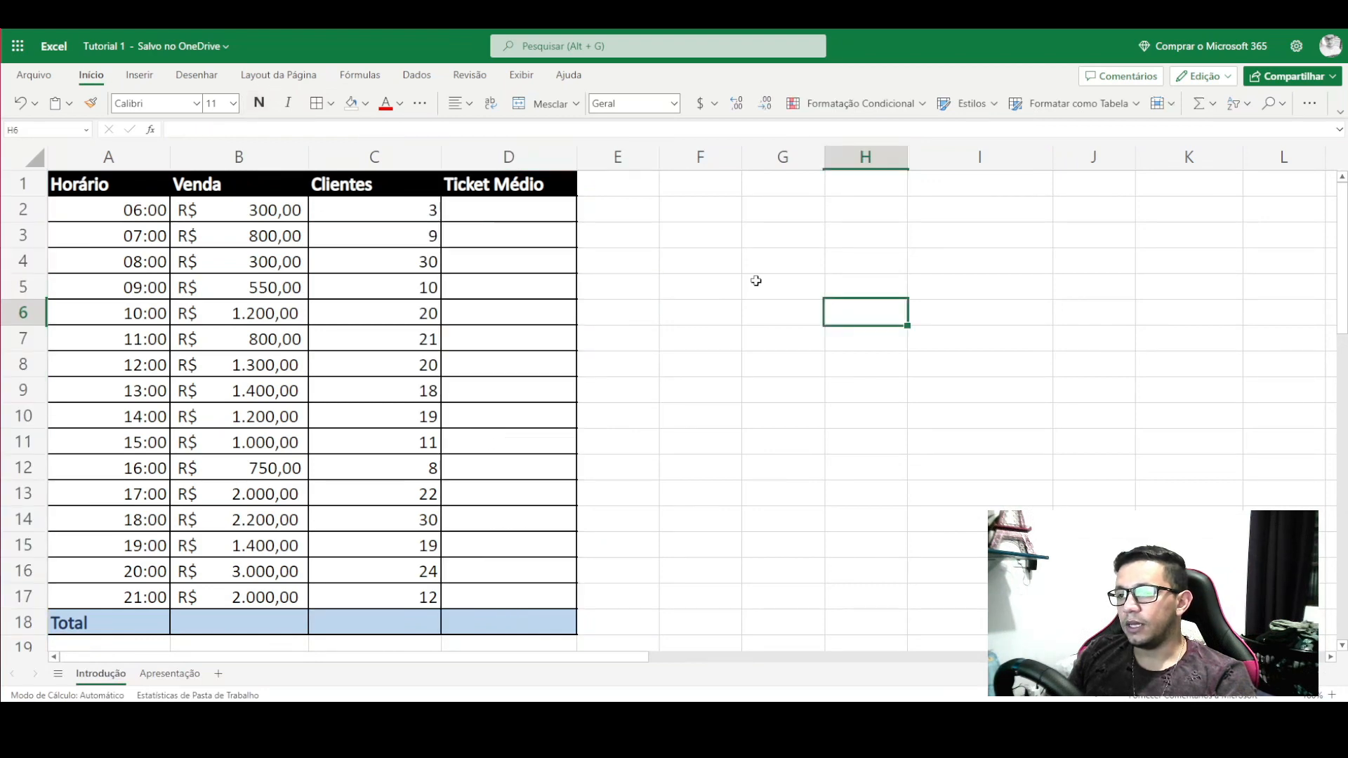
- Enter =B2/C2 in D2 to compute the 06:00 average ticket
left_click(516, 216)
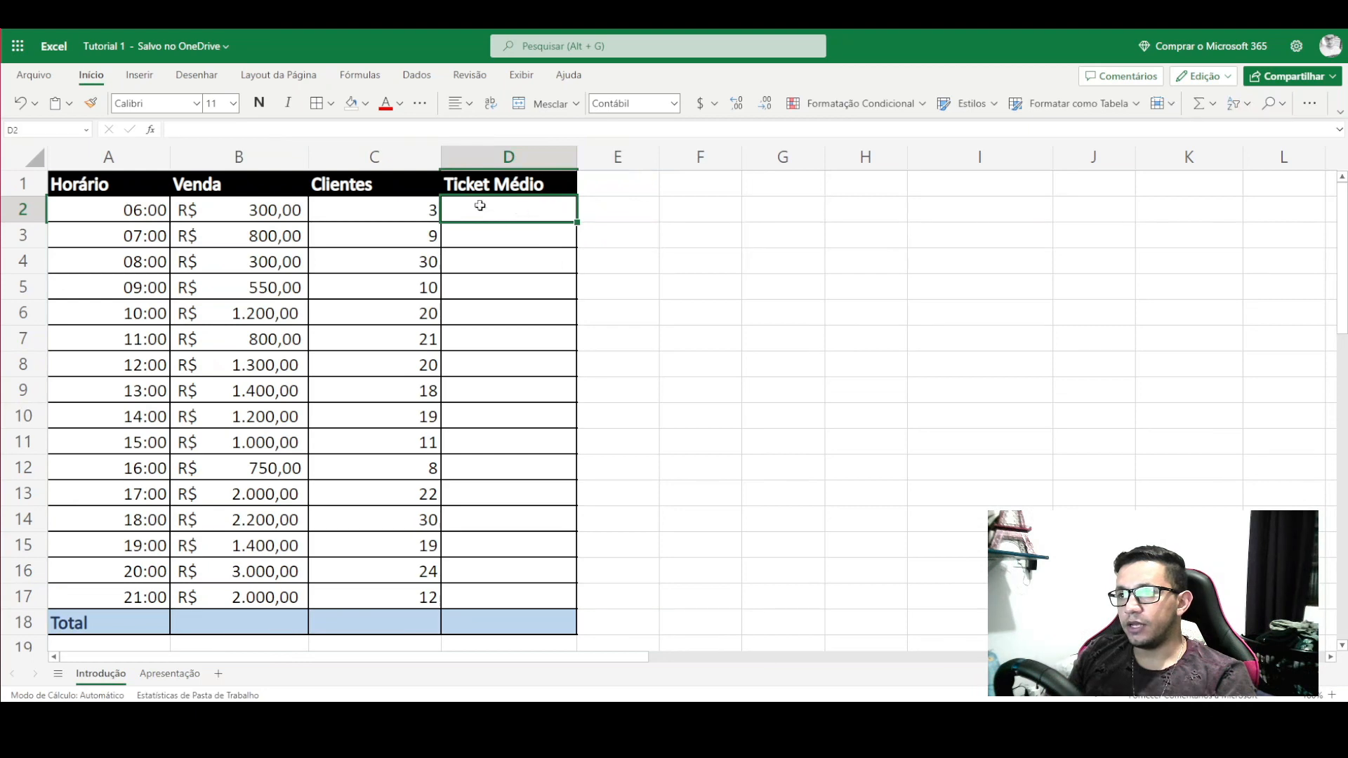
type("=")
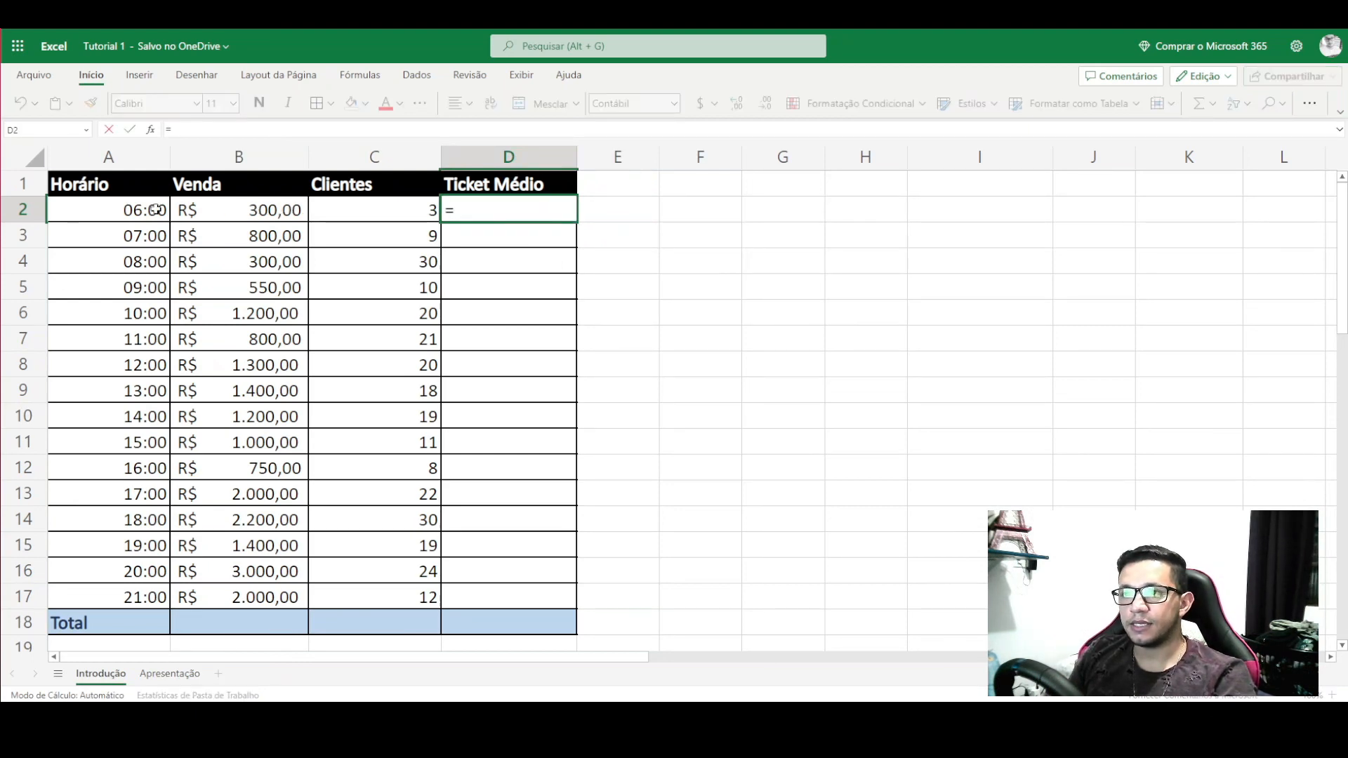
left_click(226, 211)
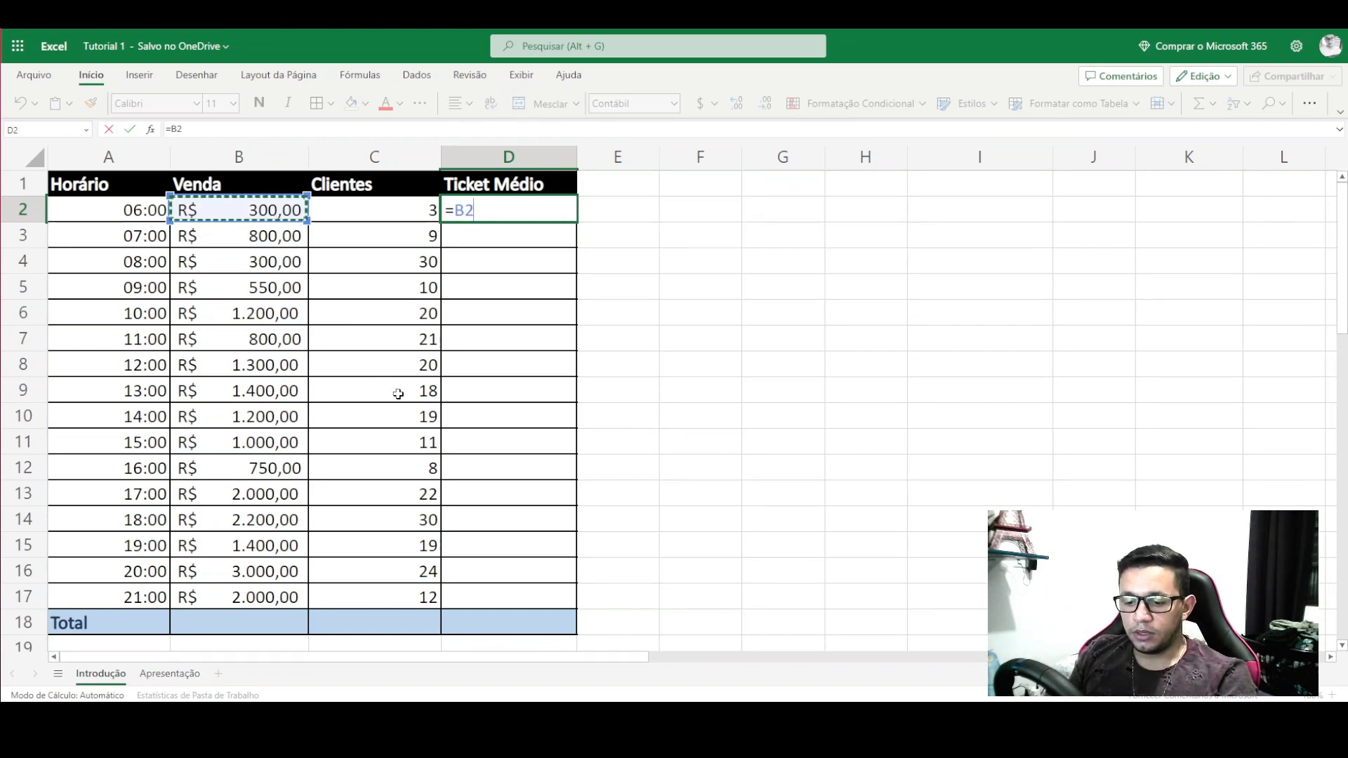
type("/")
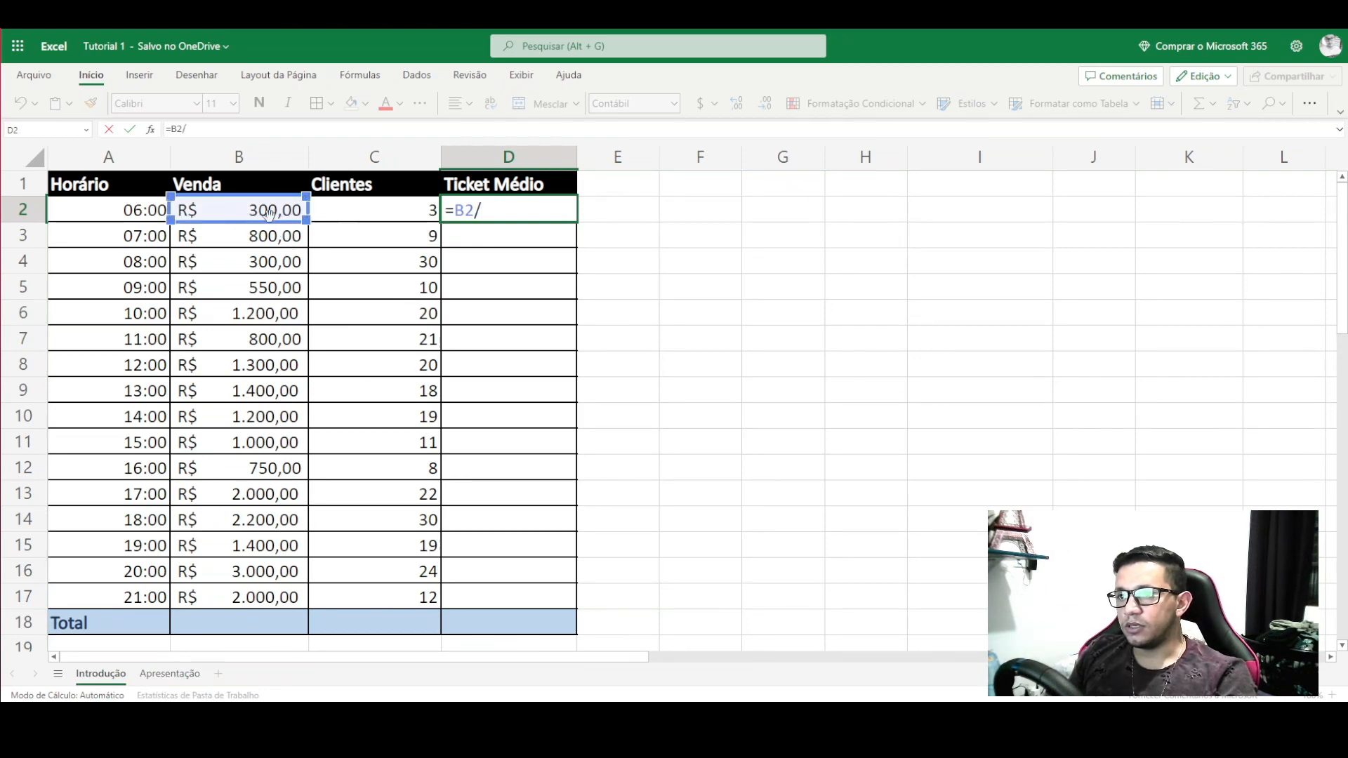
left_click(395, 214)
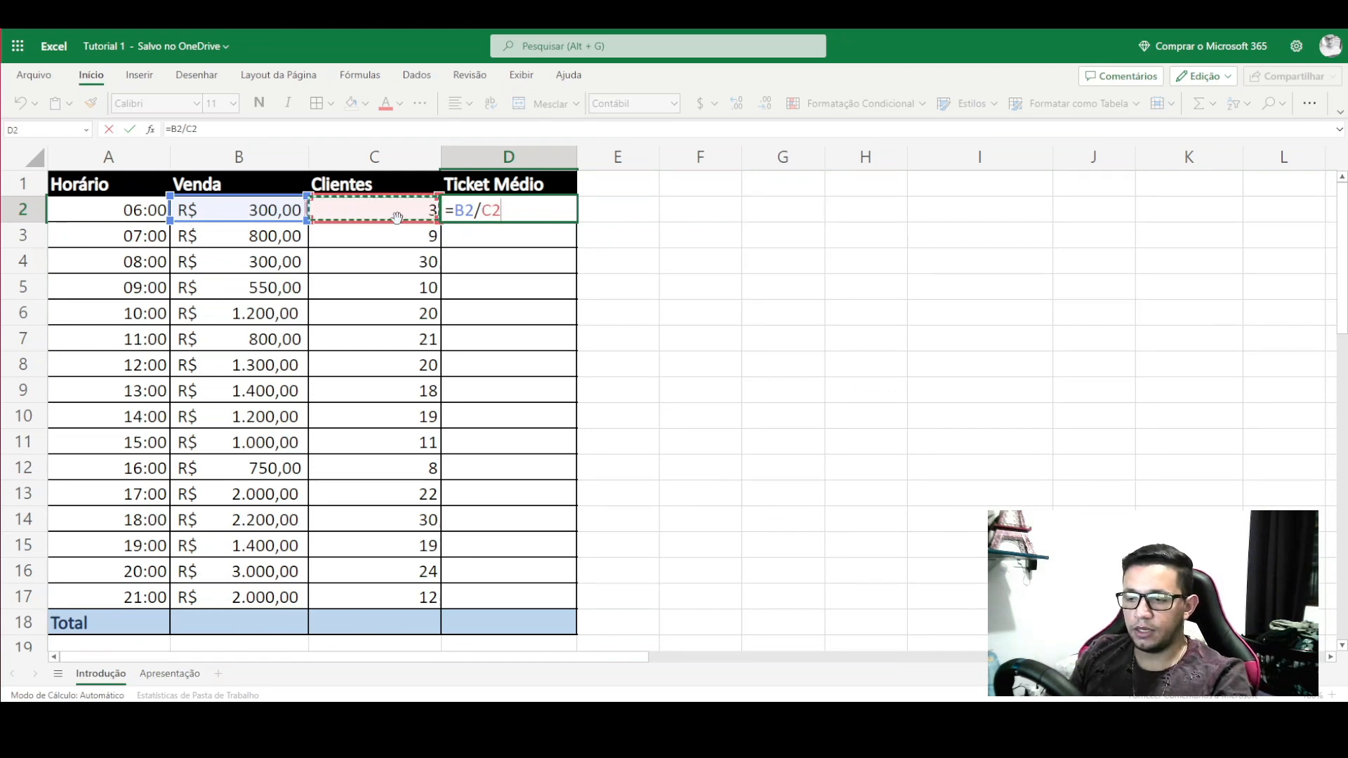
key("Return")
- Fill the D2 formula down to D17 and check the results, R$ 100,00 to R$ 166,67
left_click(523, 210)
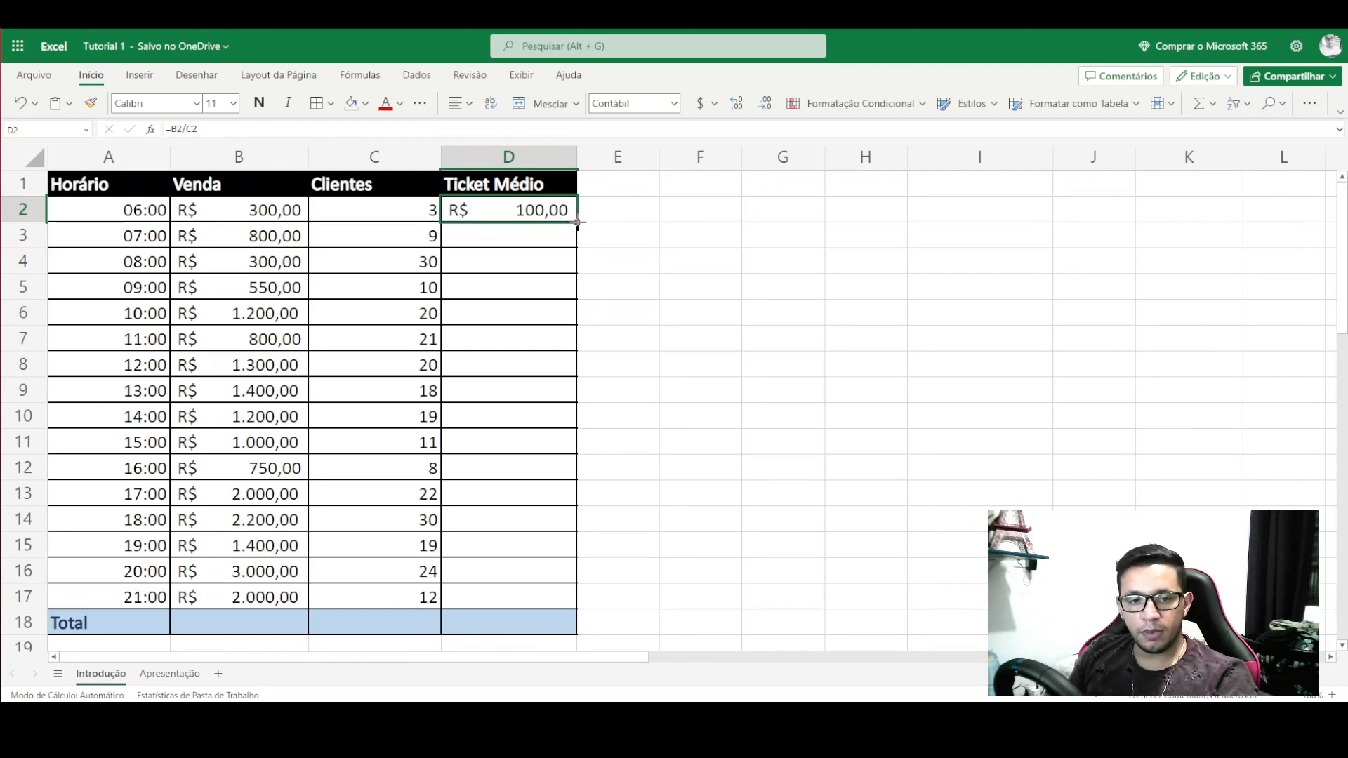
mouse_move(575, 223)
left_mouse_down()
mouse_move(578, 208)
mouse_move(586, 596)
left_mouse_up()
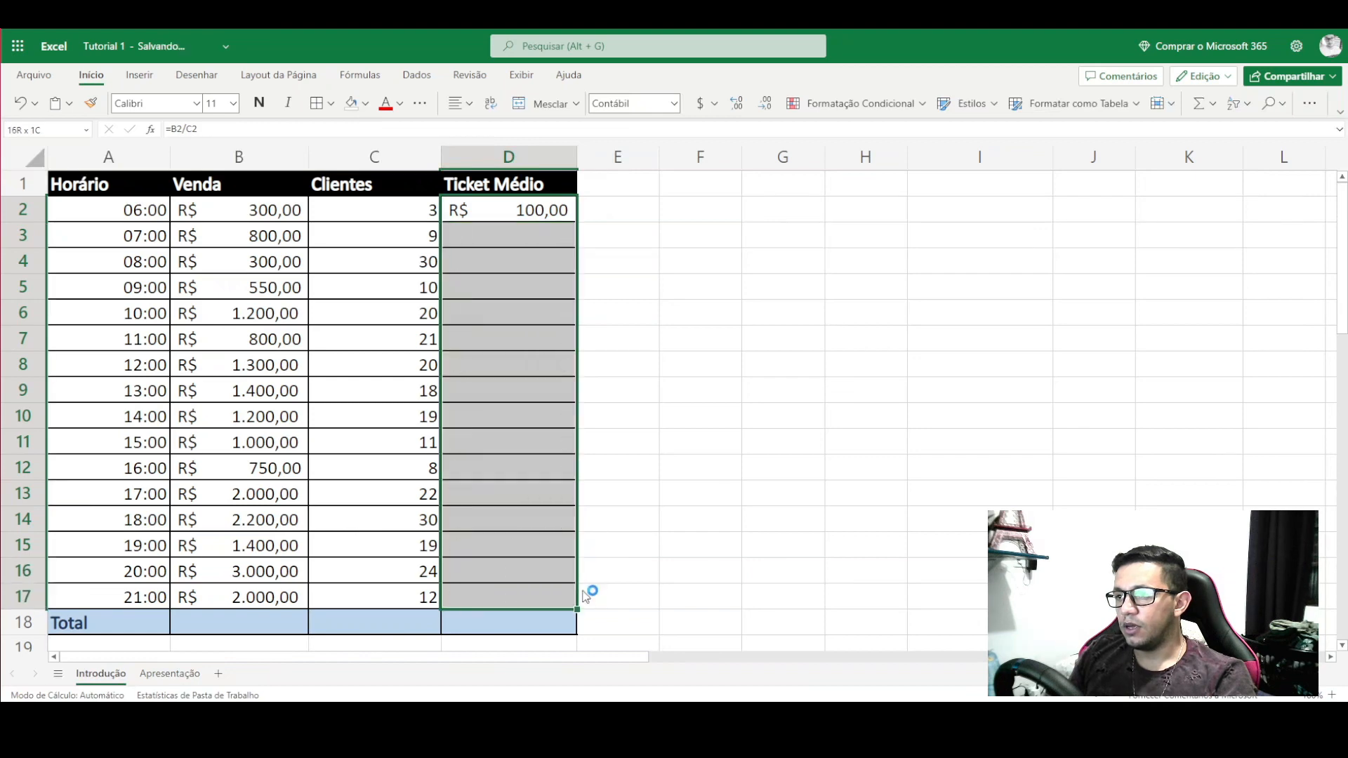
left_click(703, 363)
mouse_move(497, 210)
left_mouse_down()
mouse_move(502, 591)
mouse_move(528, 570)
mouse_move(511, 211)
left_mouse_up()
left_click(562, 442)
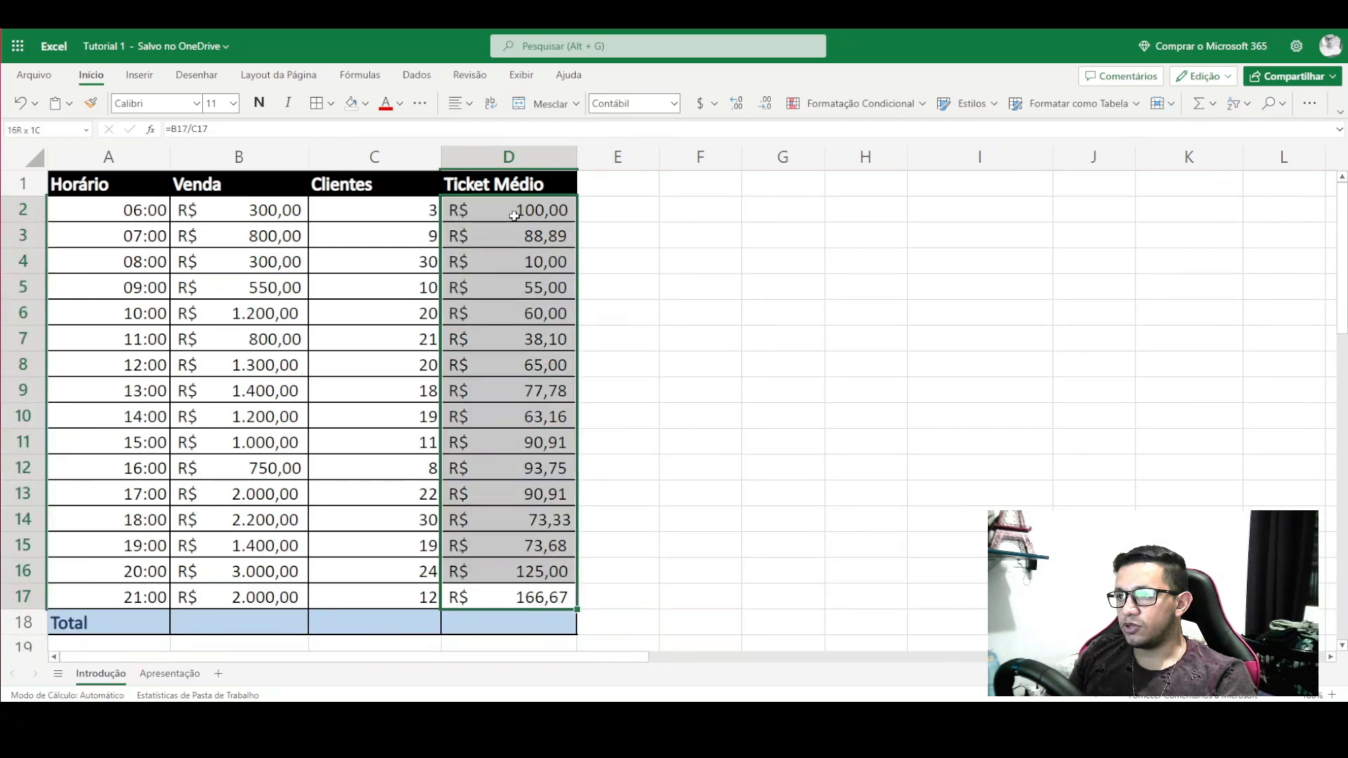
left_click(257, 222)
left_click_drag(257, 221, 500, 623)
left_click(235, 624)
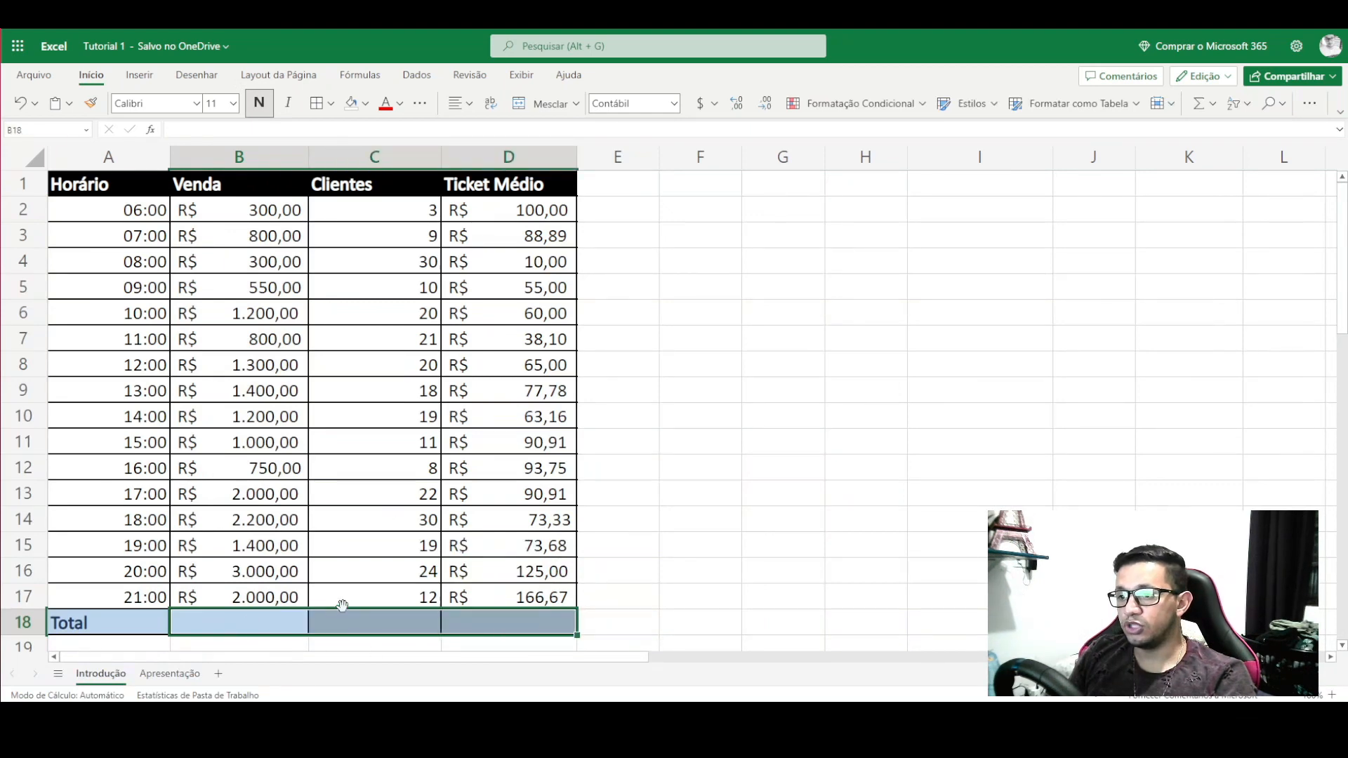
- Total the Venda column in B18 with =SOMA(B2:B17), giving R$ 20.200,00
left_click(228, 622)
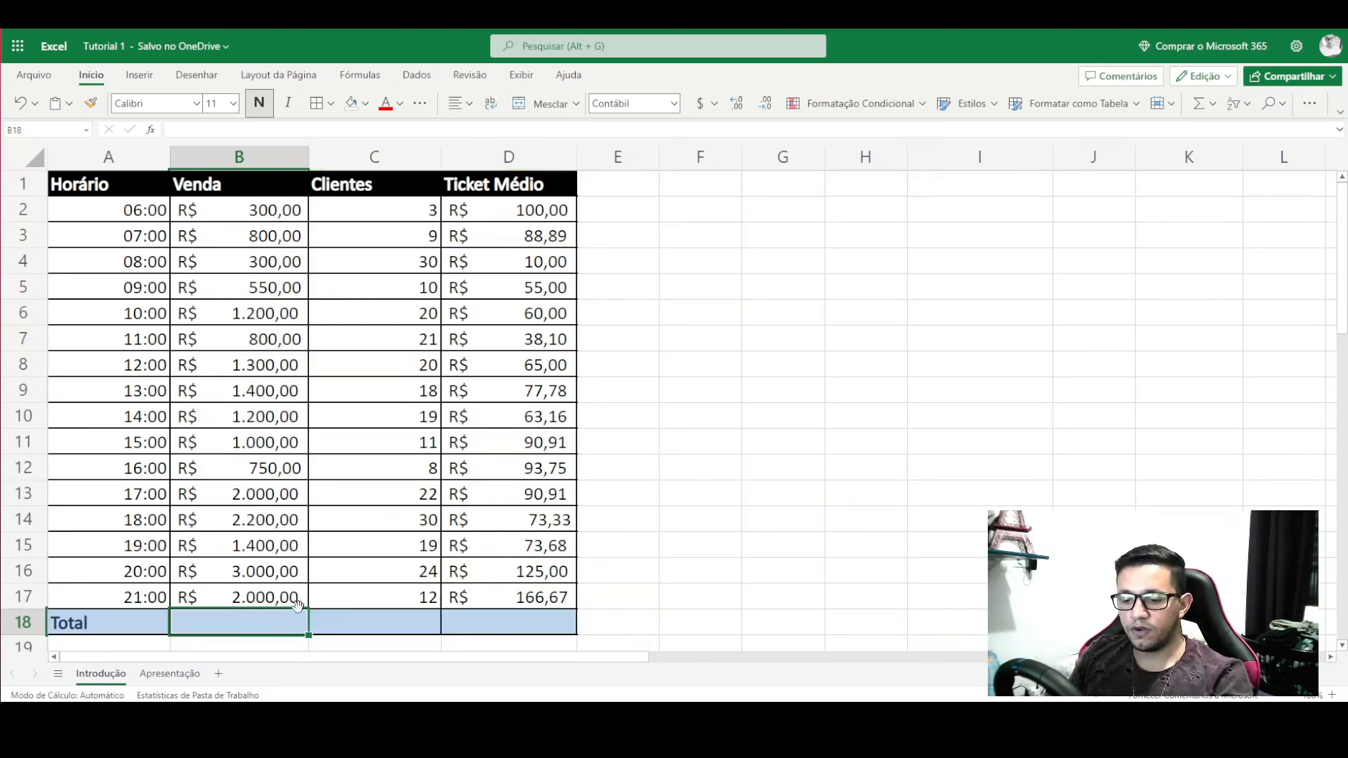
type("=so")
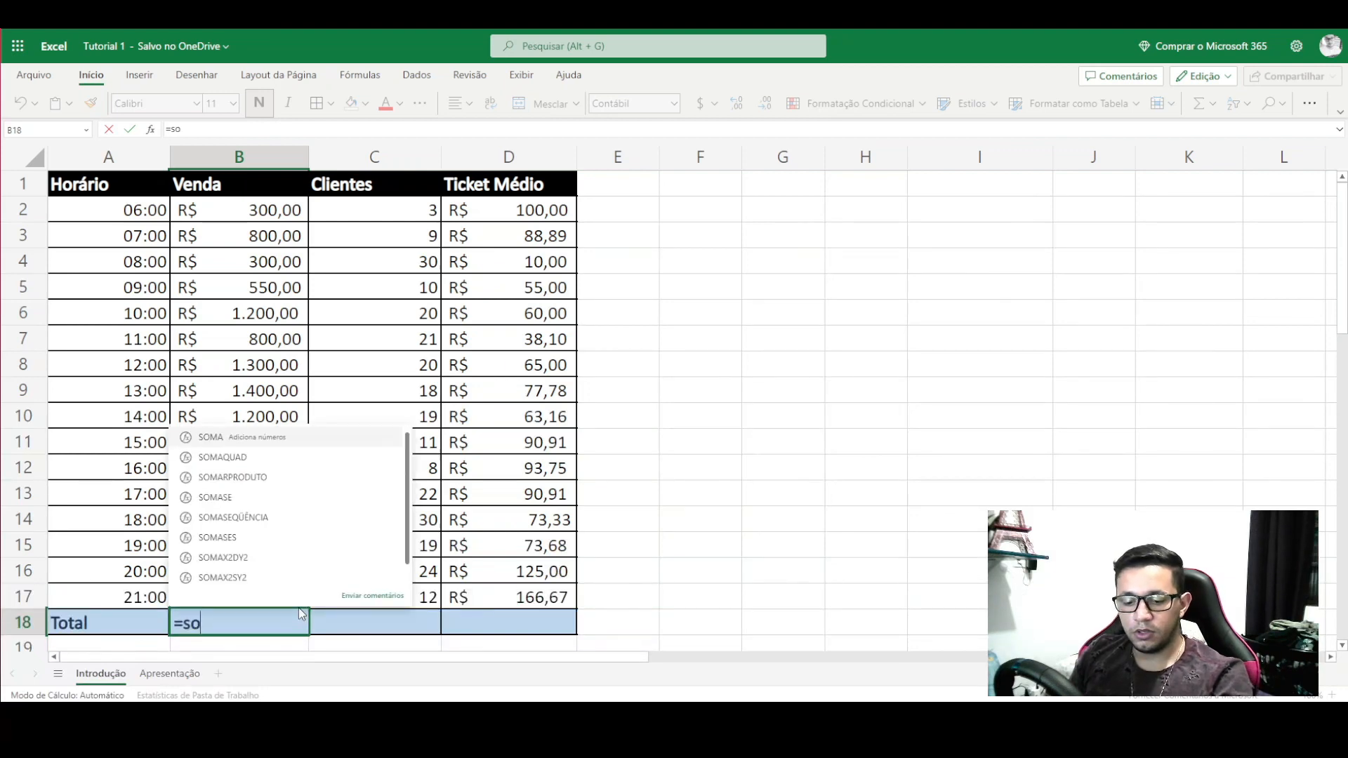
type("ma(")
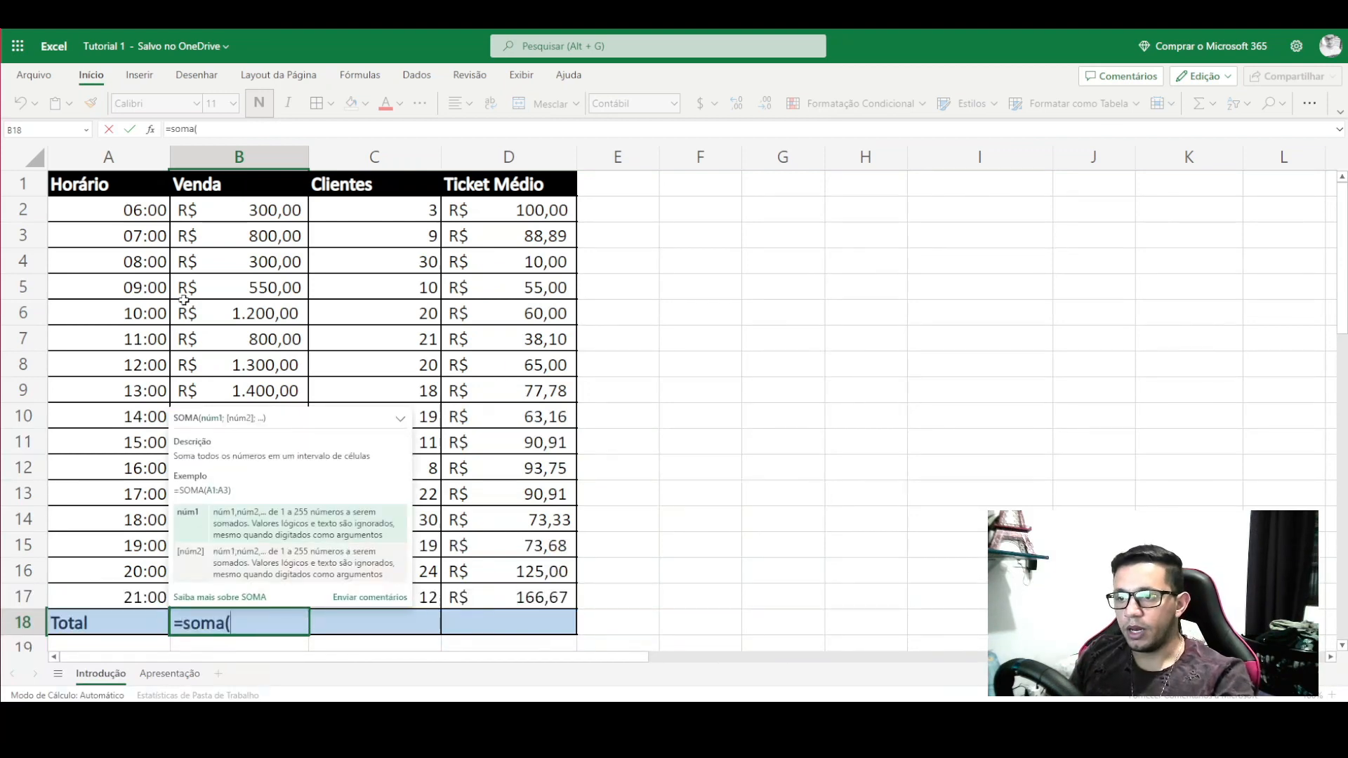
left_click_drag(238, 209, 267, 595)
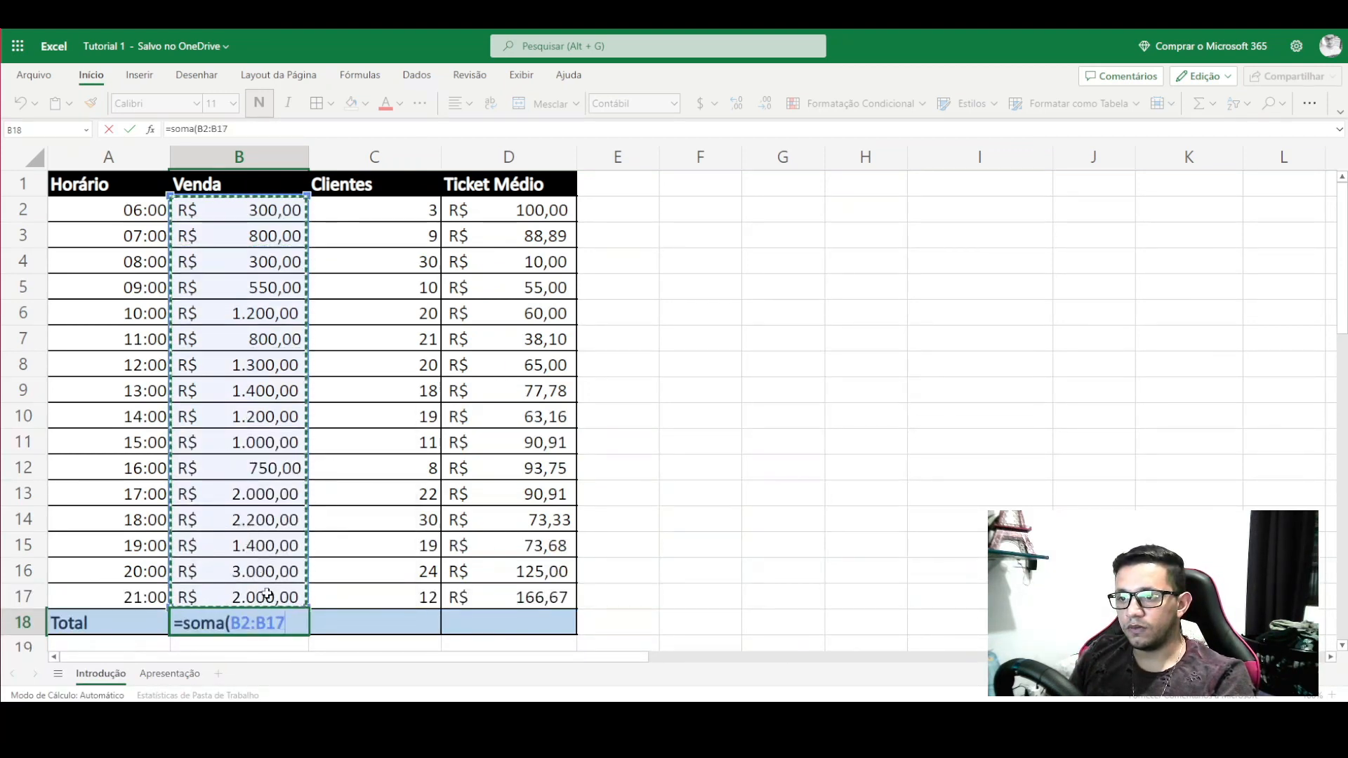
type(")")
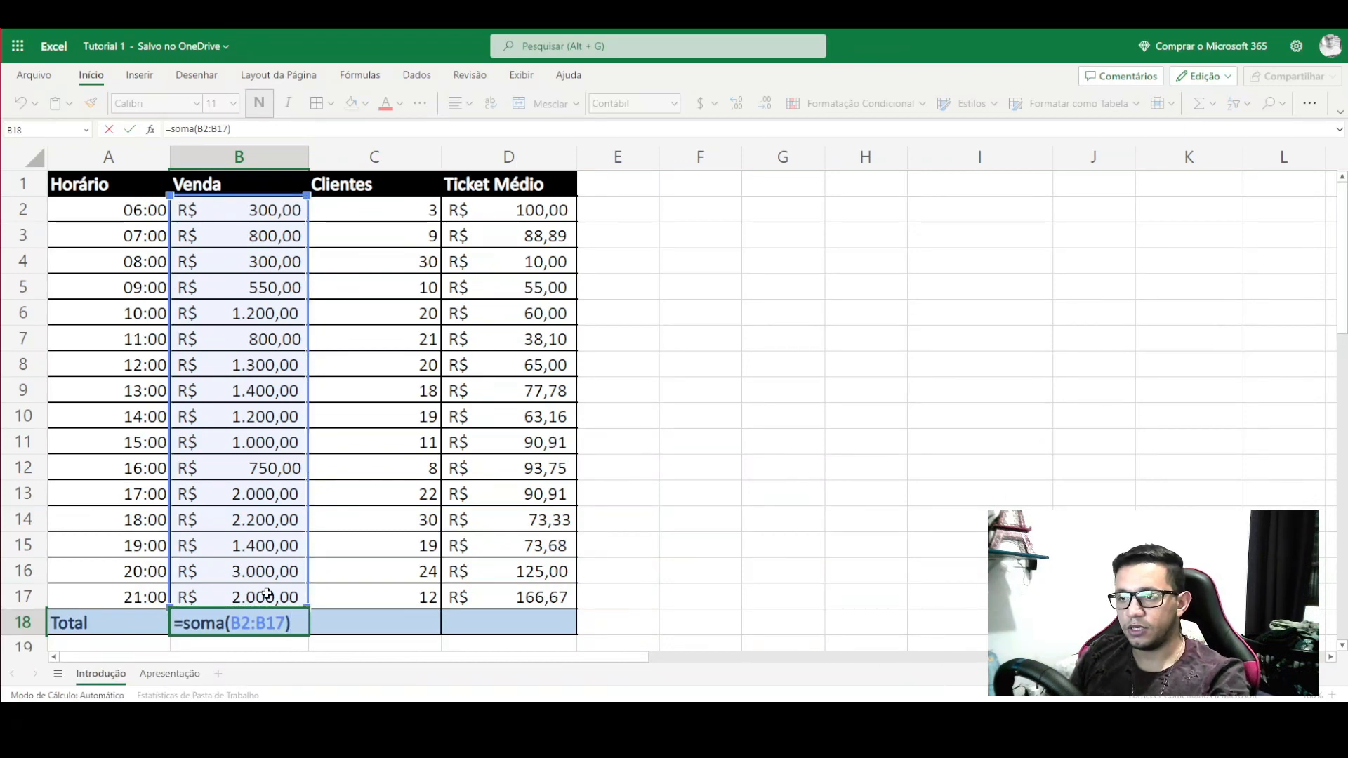
key("Return")
left_click(200, 613)
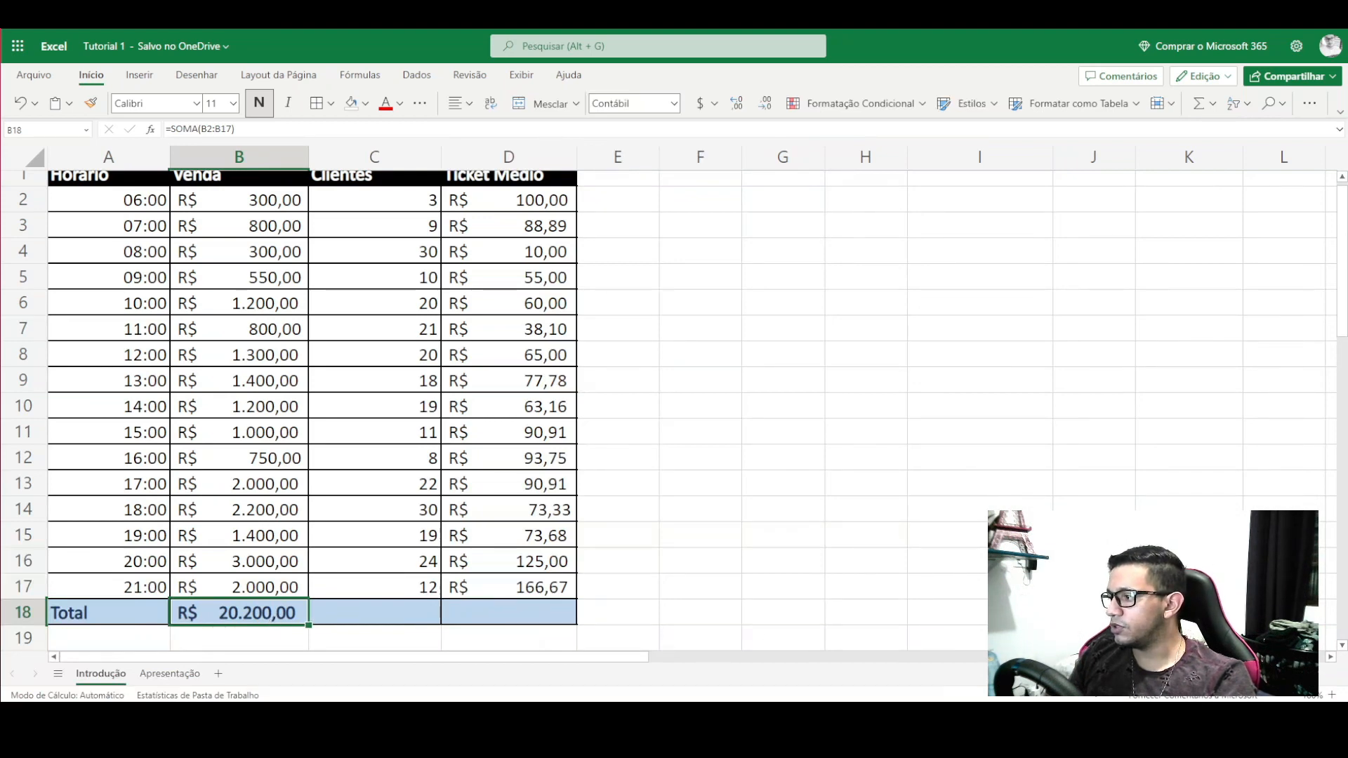
- Copy the SOMA total formula across to C18 to sum the clients
scroll(361, 327, "up", 1)
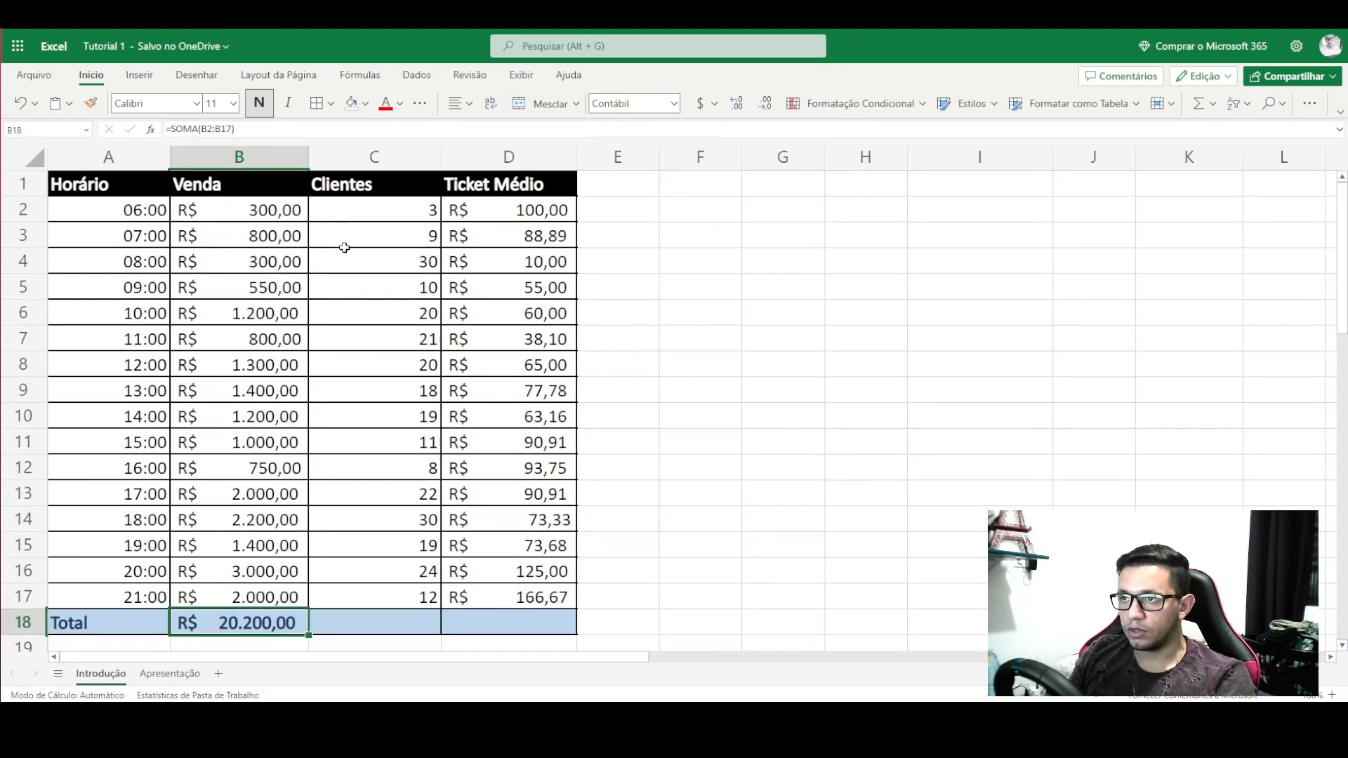
left_click_drag(351, 212, 370, 558)
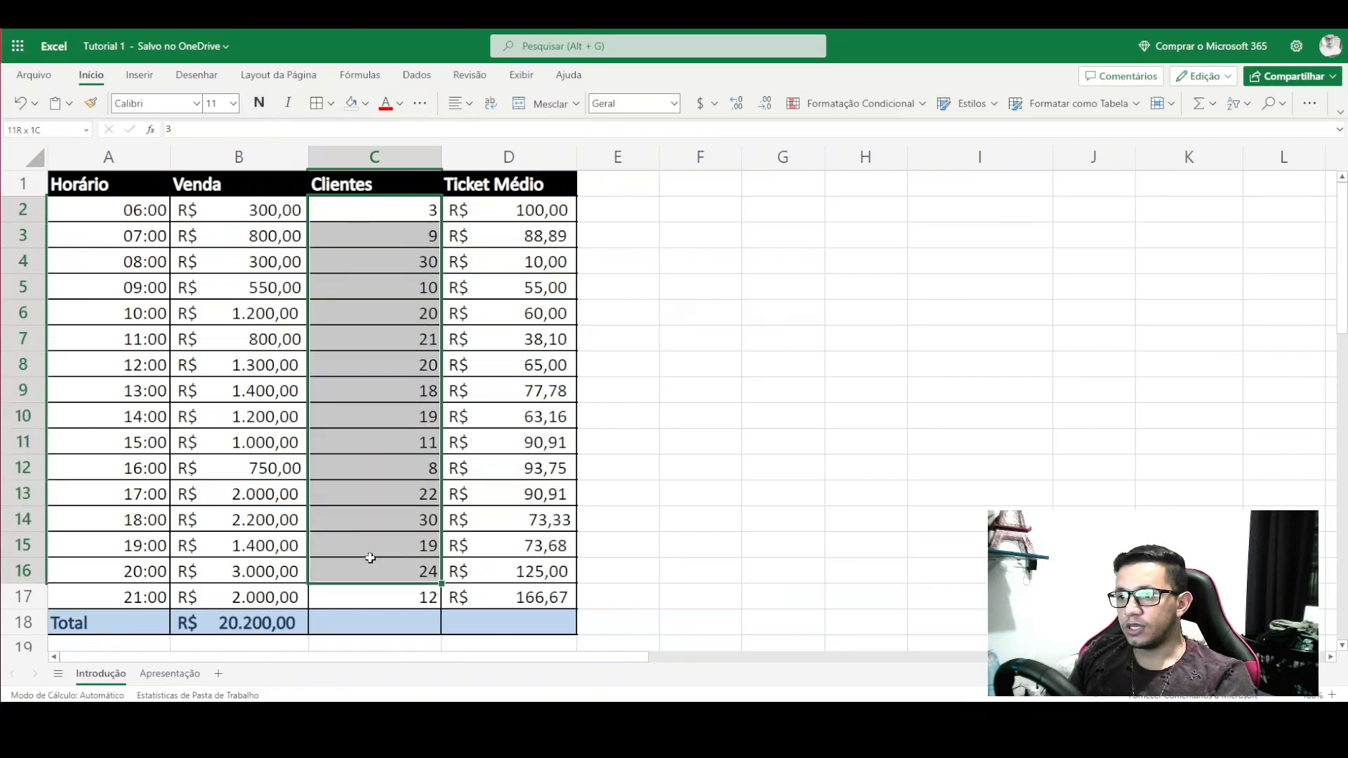
left_click(371, 627)
left_click(285, 627)
left_click_drag(307, 636, 429, 628)
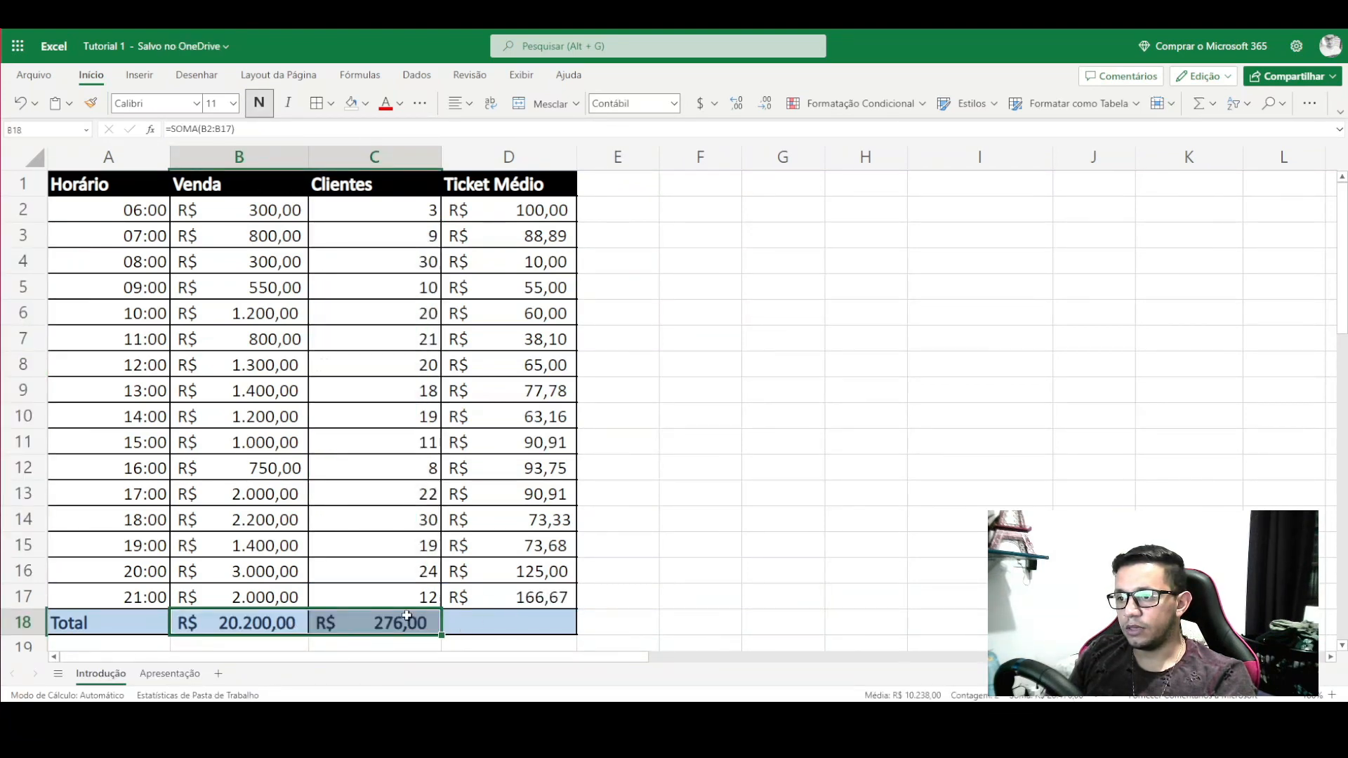
- Set C18 to the Geral number format so 276 shows as a plain number
left_click(403, 617)
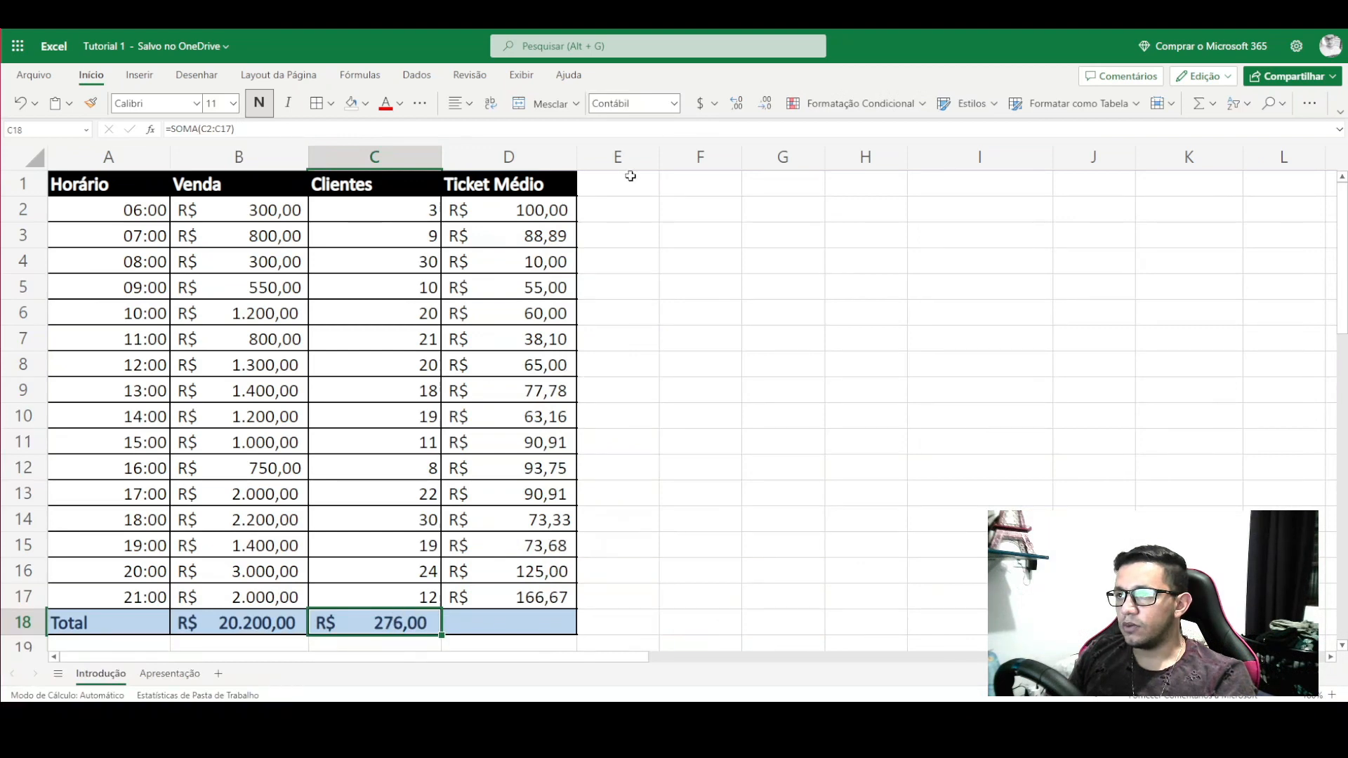
left_click(713, 104)
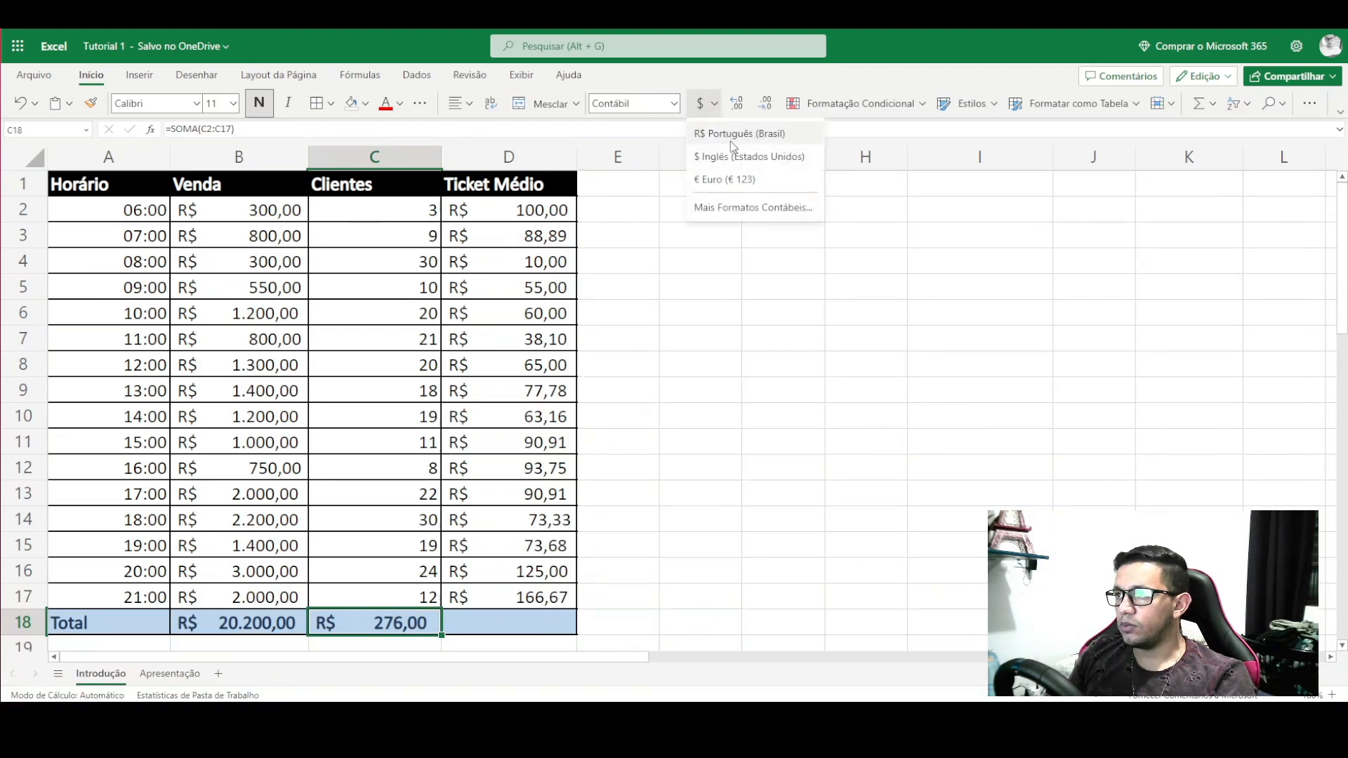
left_click(674, 104)
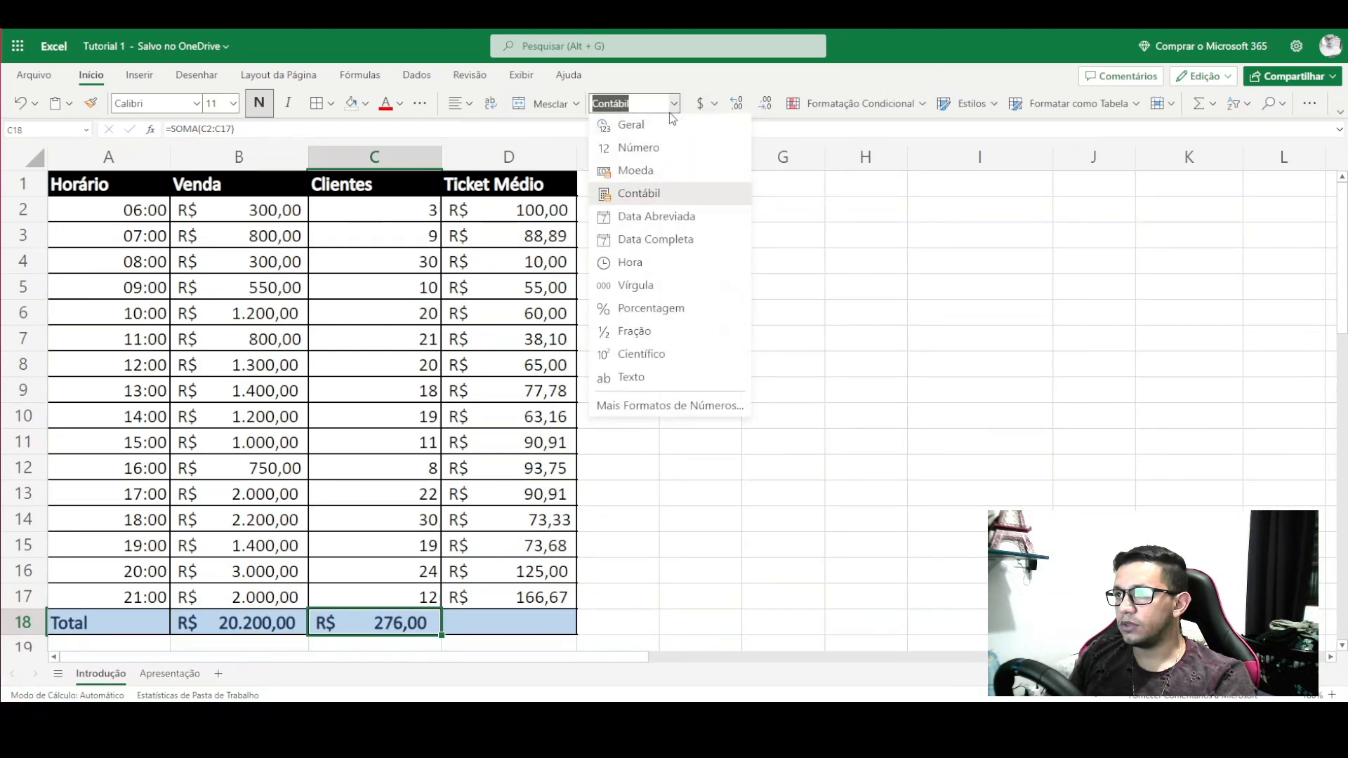
left_click(635, 128)
left_click(700, 389)
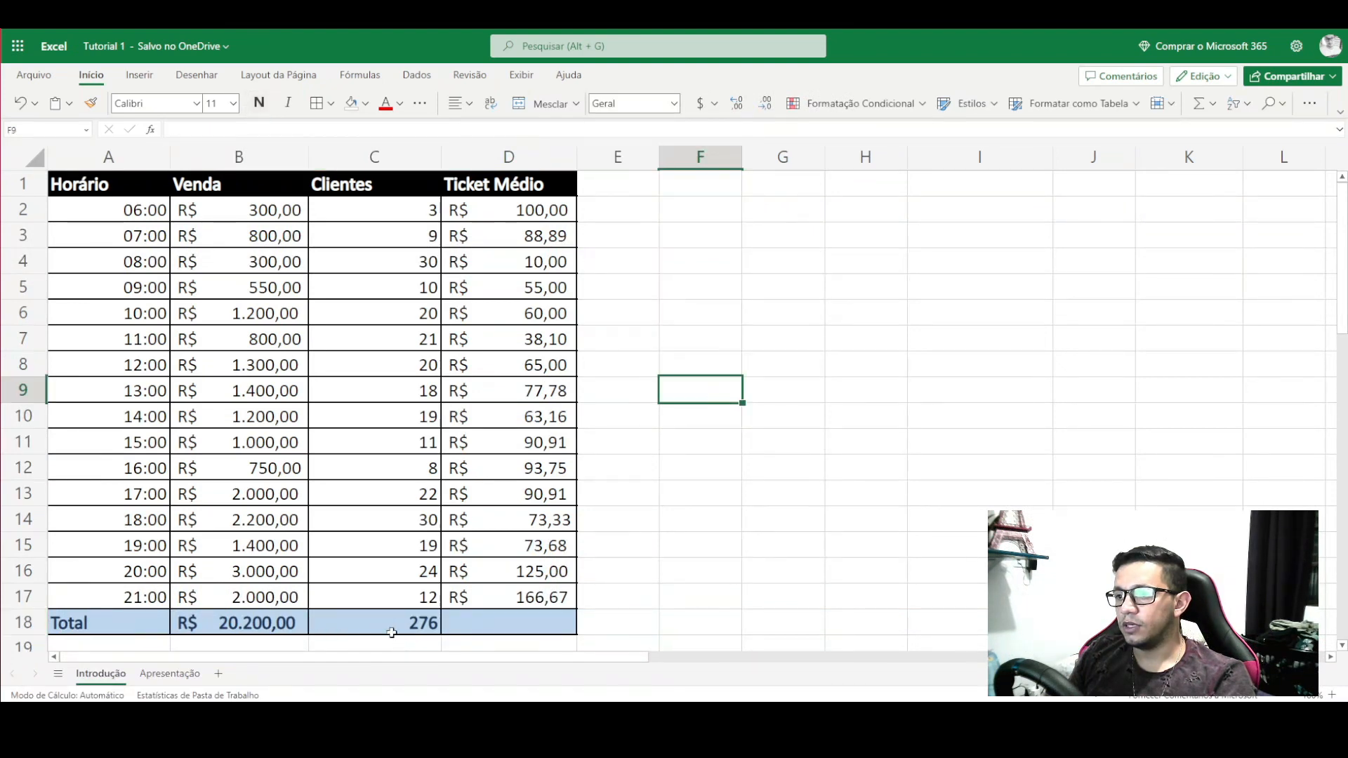
left_click(402, 618)
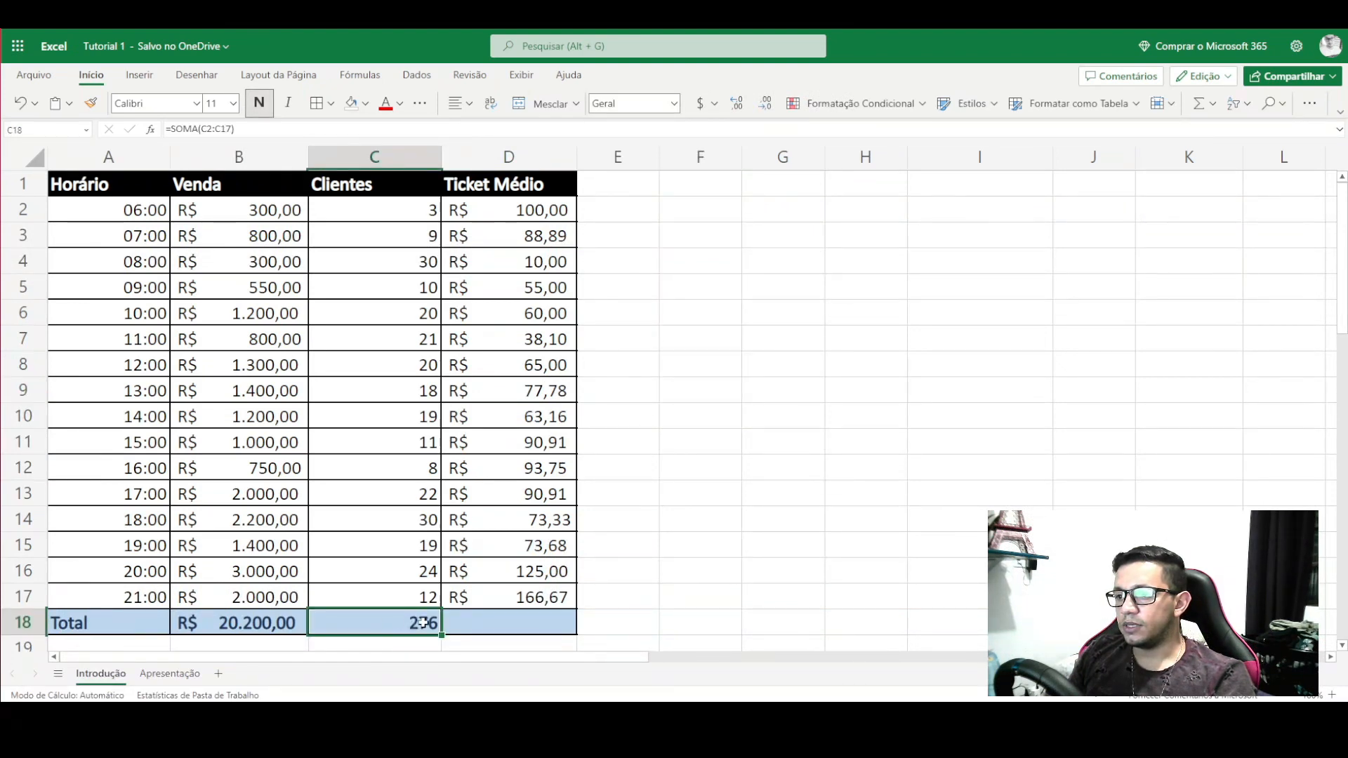
left_click(473, 620)
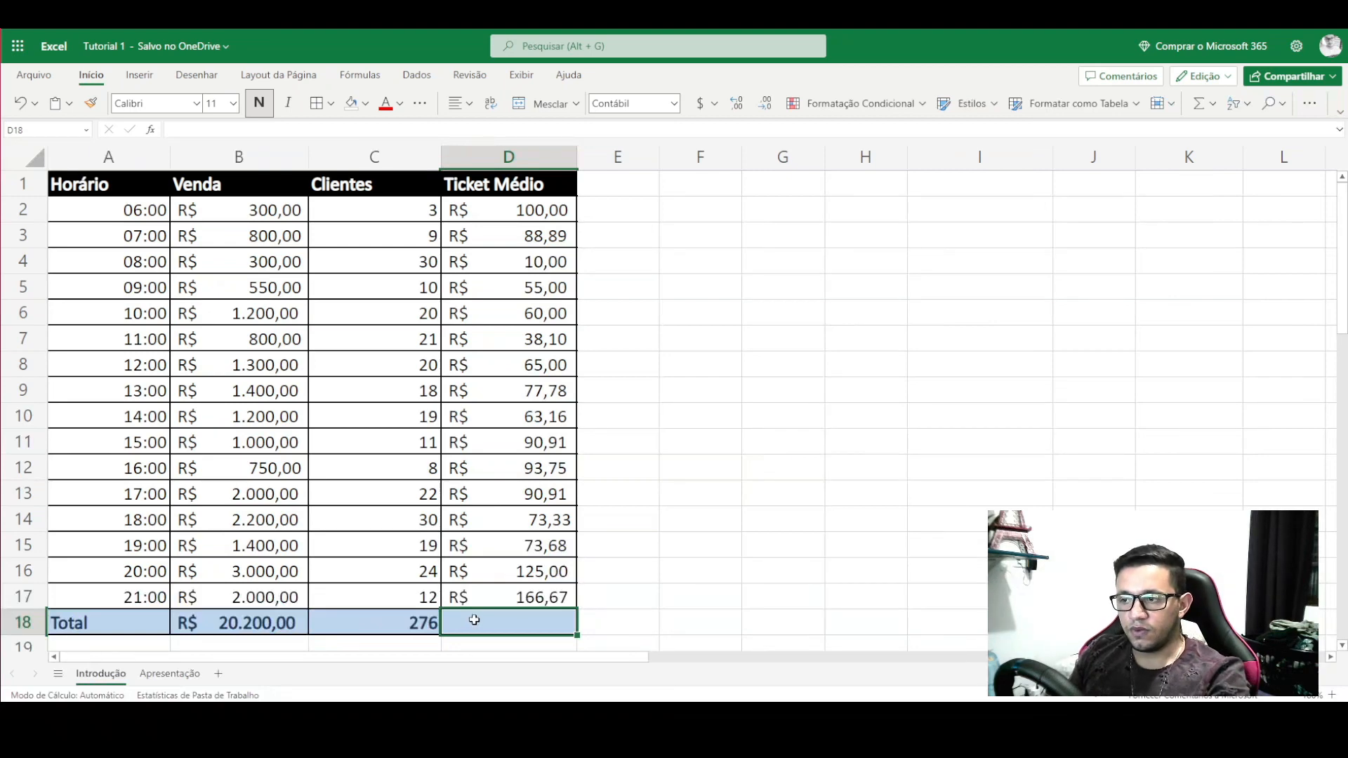
- Enter =B18/C18 in D18, giving an overall ticket of R$ 73,19
type("=")
left_click(269, 623)
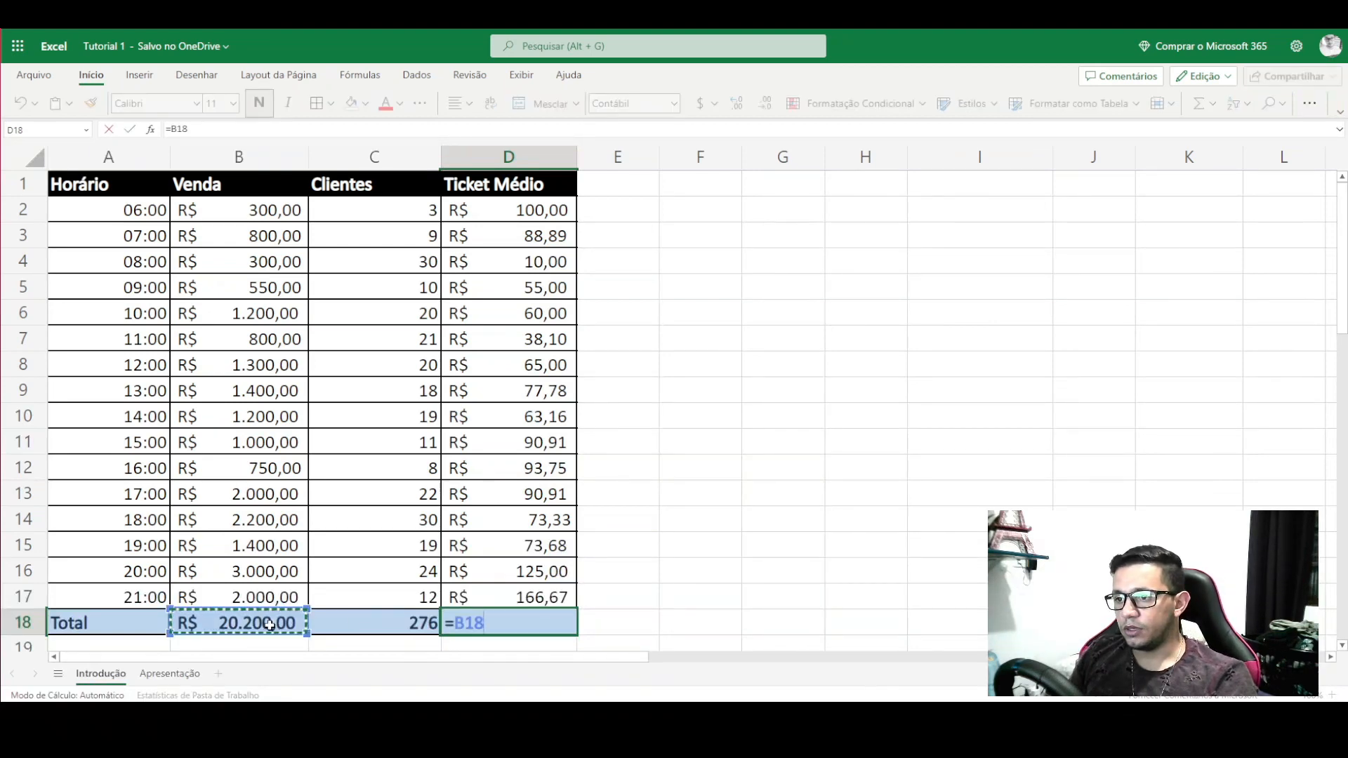
type("/")
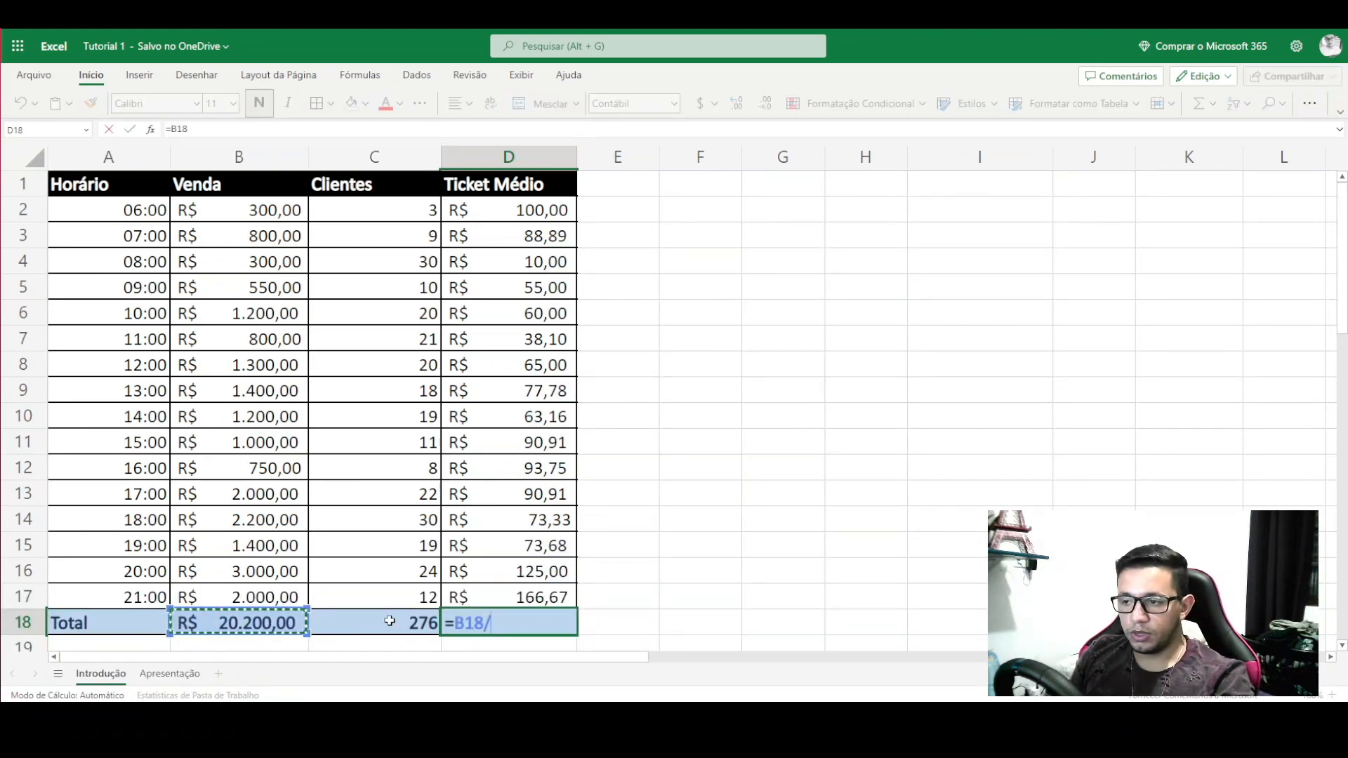
left_click(390, 620)
key("Return")
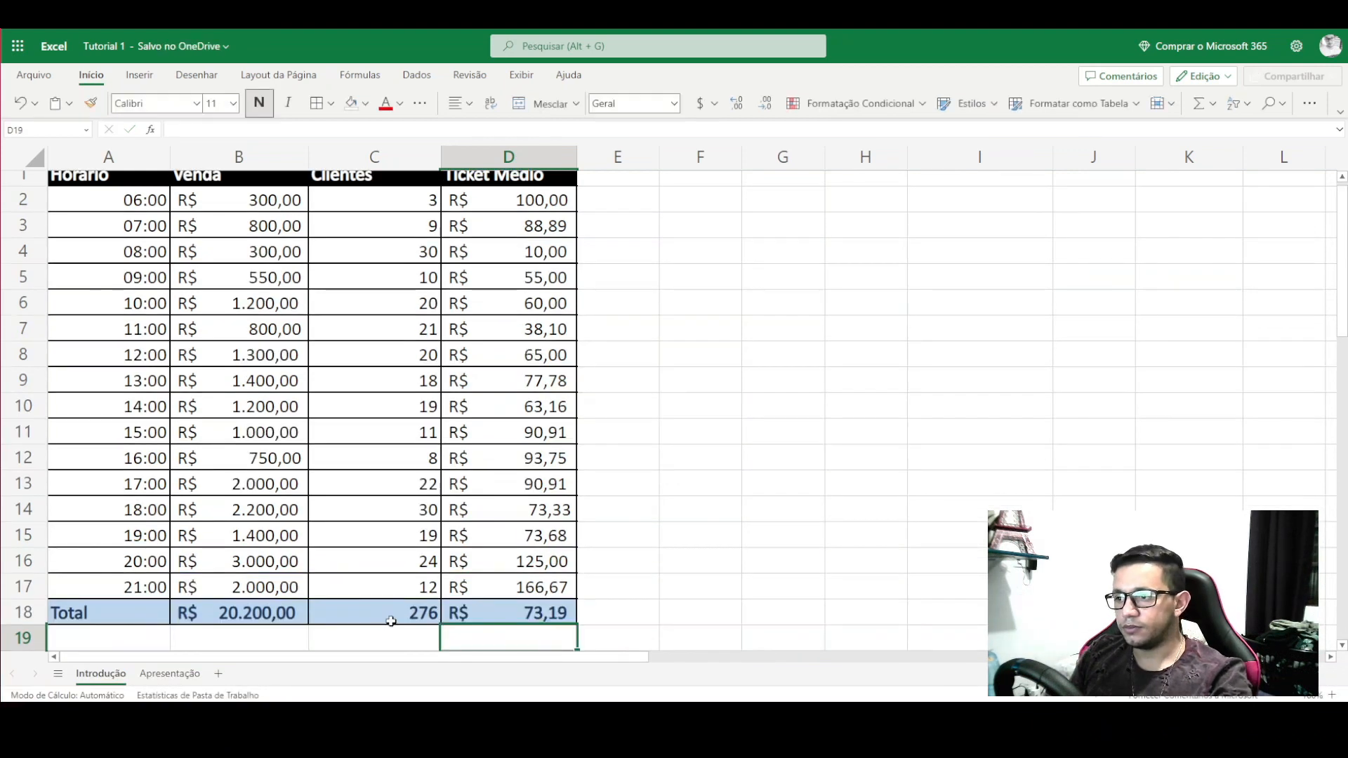
left_click(514, 616)
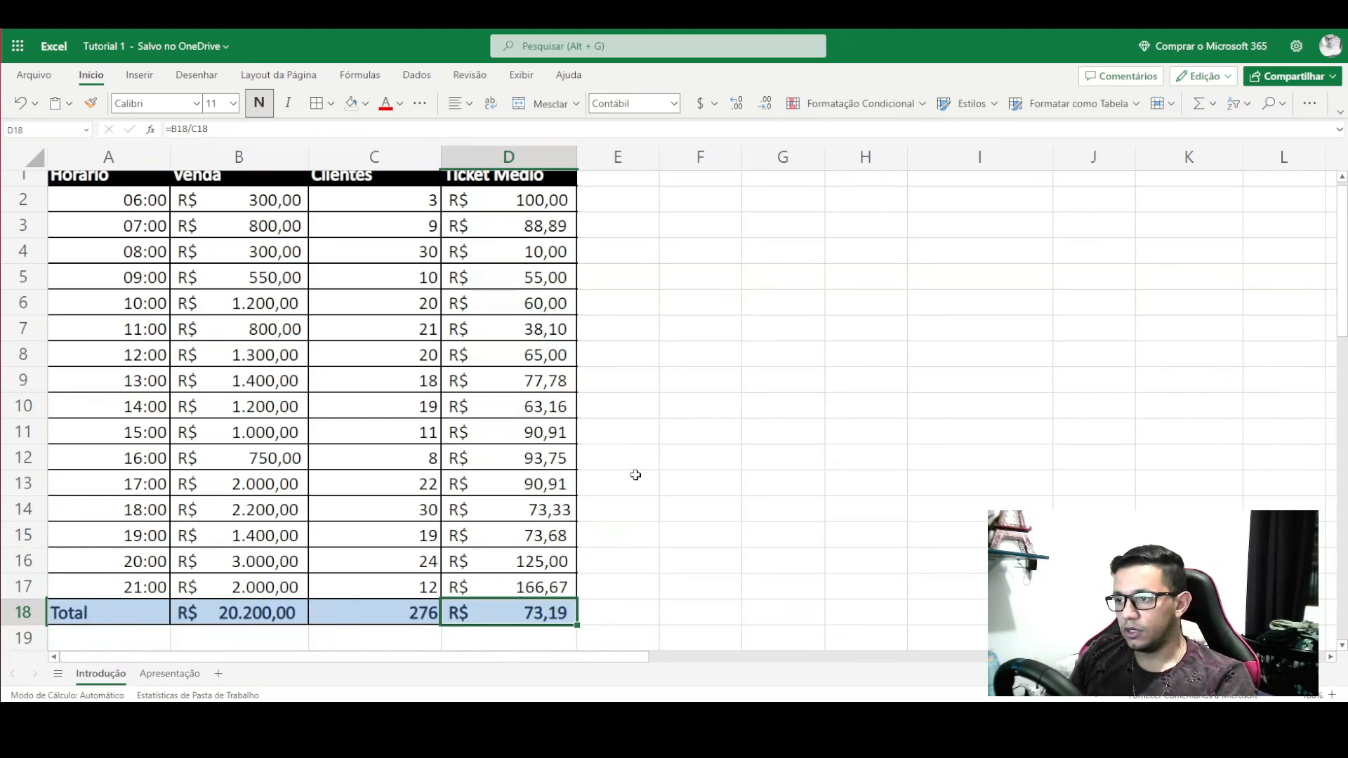
- Review the table's headers, Clientes counts and Ticket Médio values
scroll(379, 491, "up", 1)
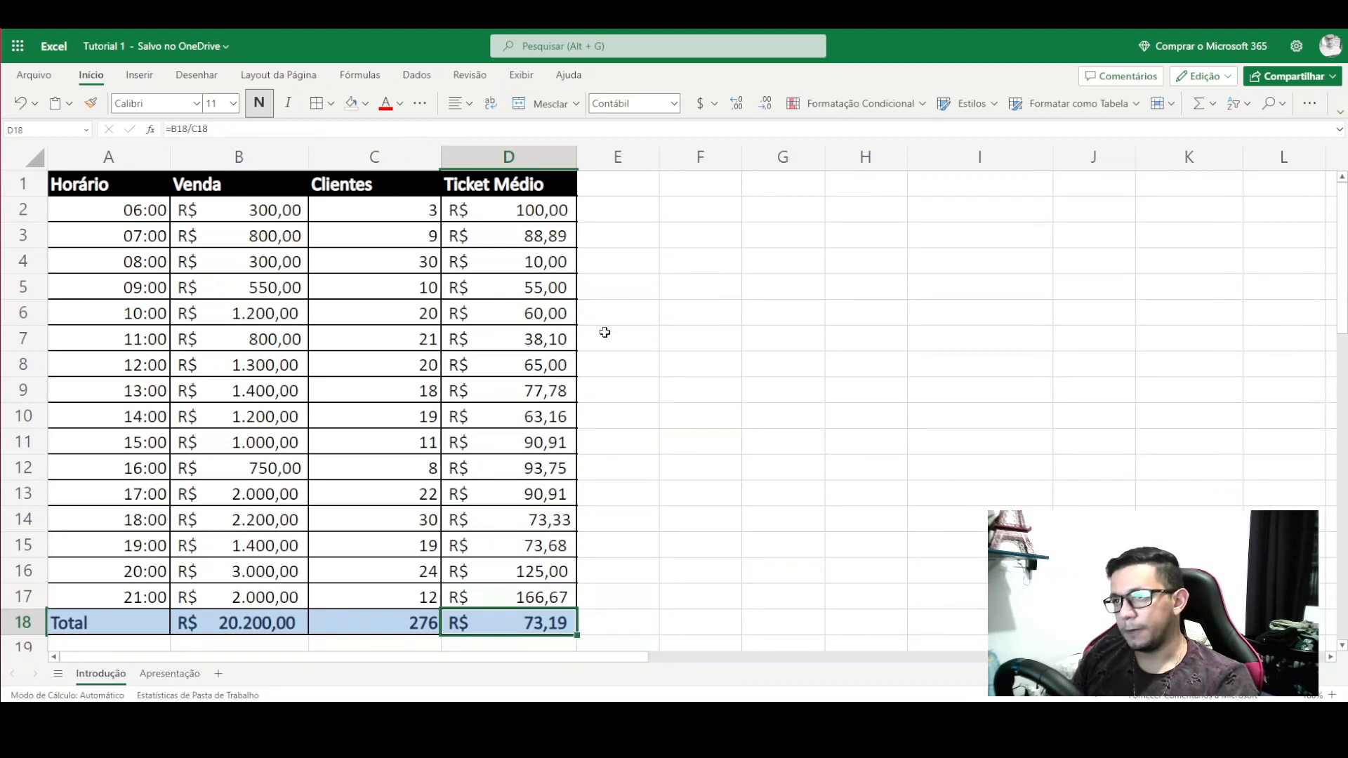
scroll(608, 407, "down", 4)
scroll(587, 423, "up", 4)
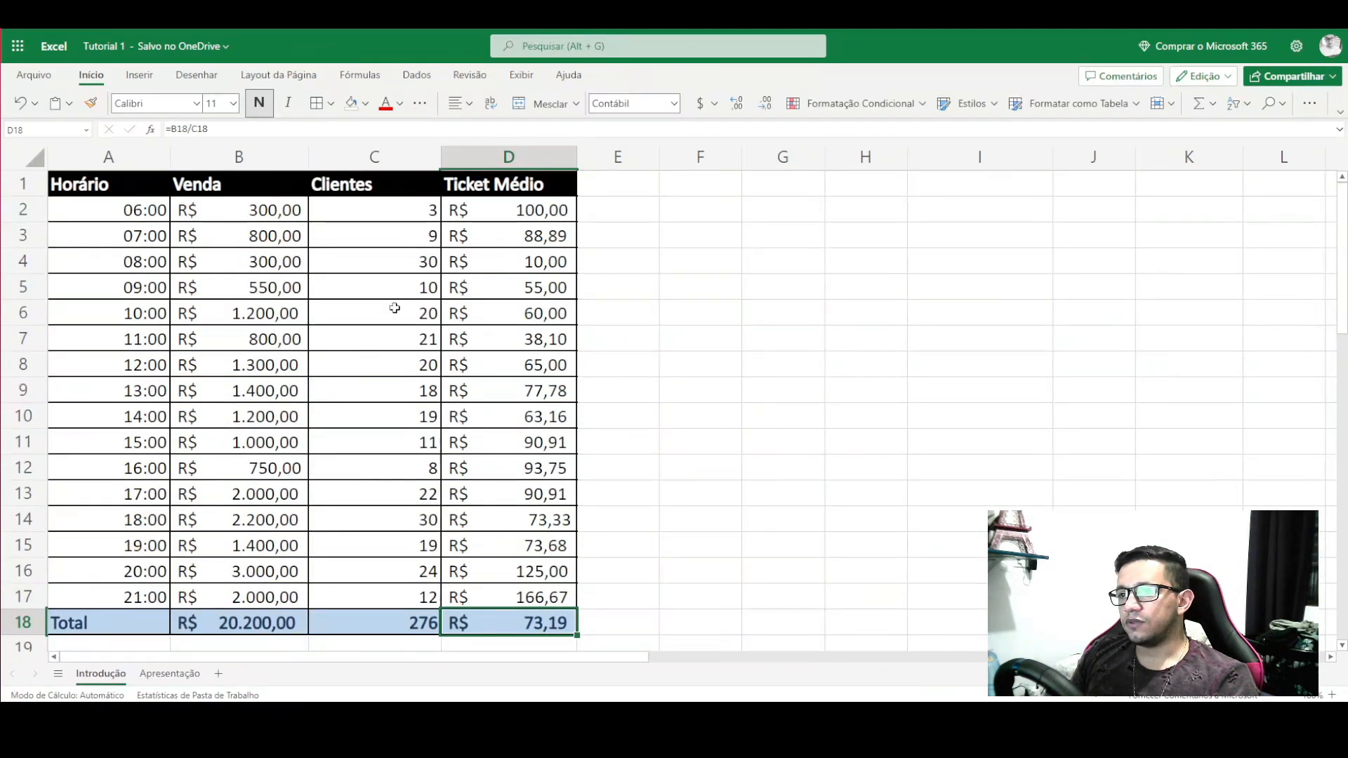
left_click(695, 286)
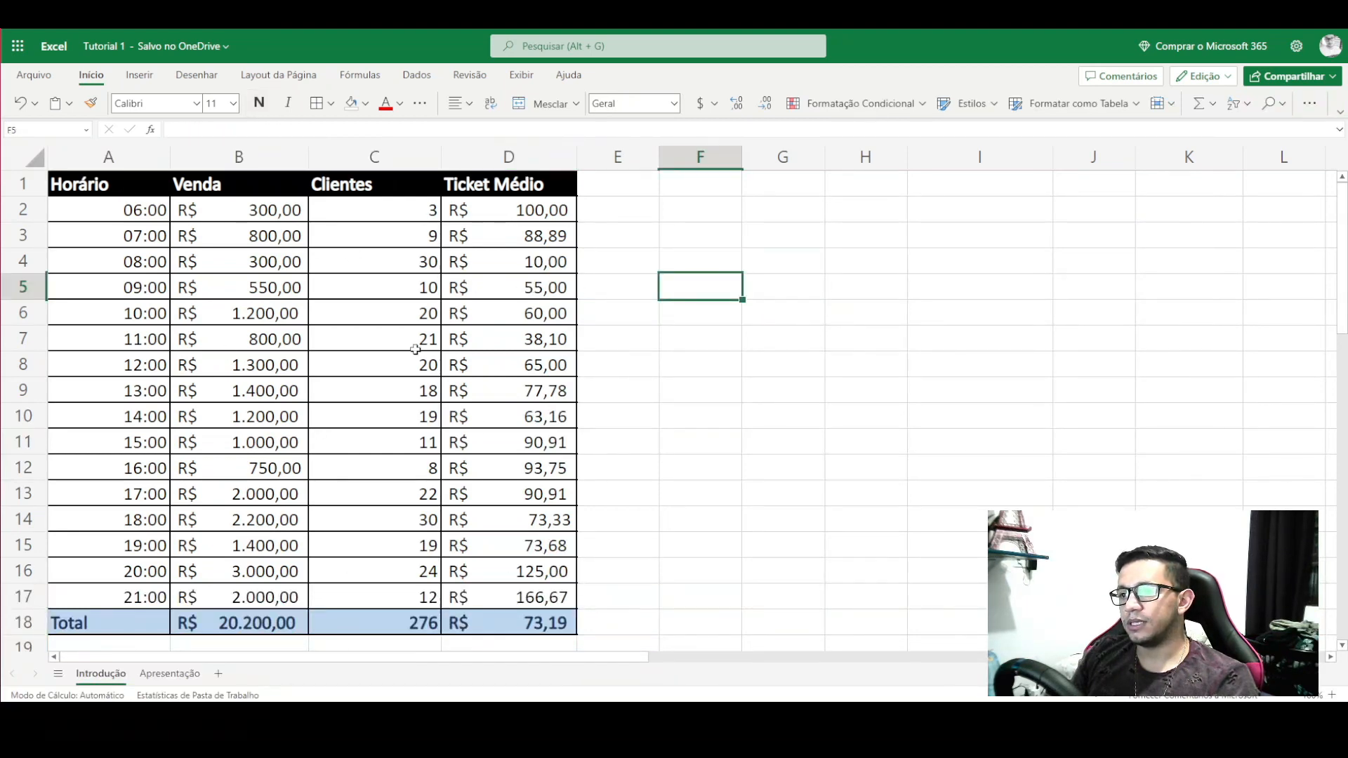
left_click(120, 192)
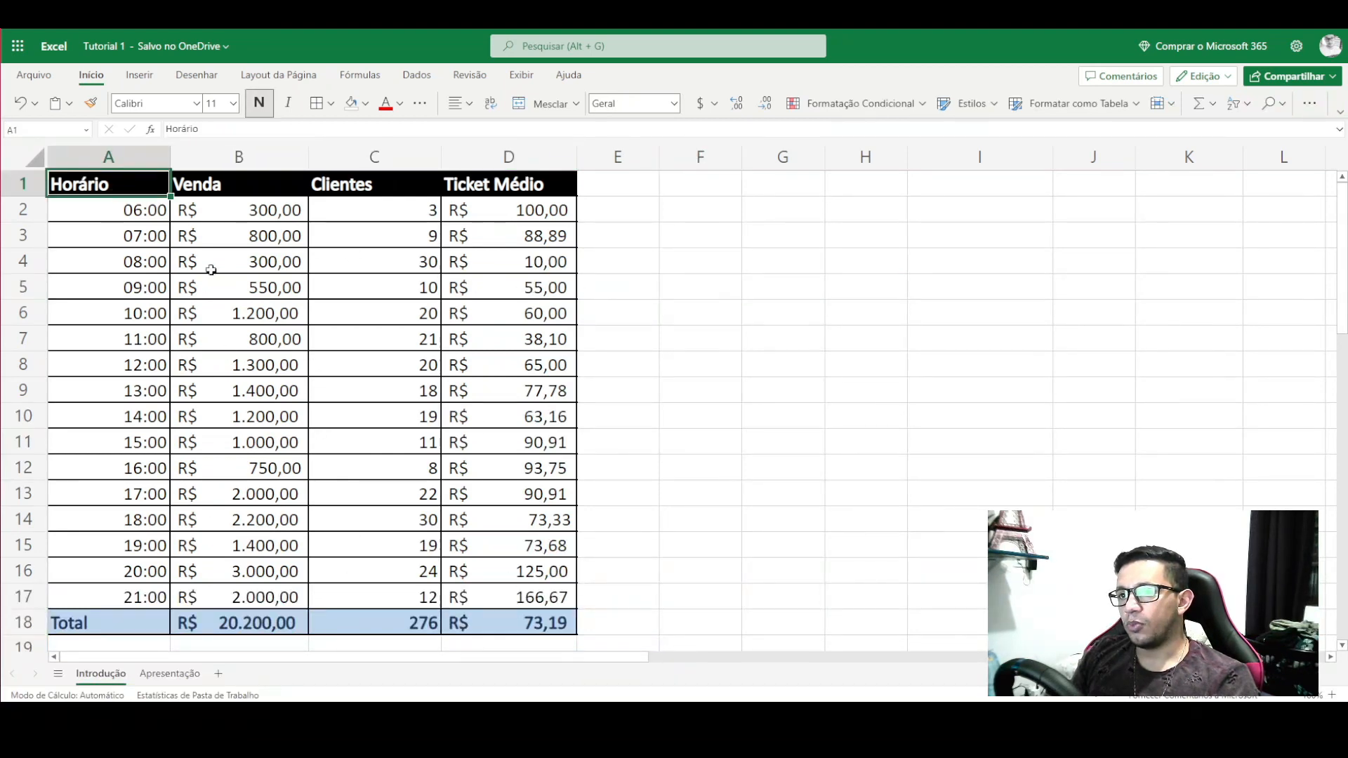
left_click_drag(333, 184, 564, 281)
left_click(565, 280)
left_click_drag(370, 191, 408, 582)
left_click(409, 593)
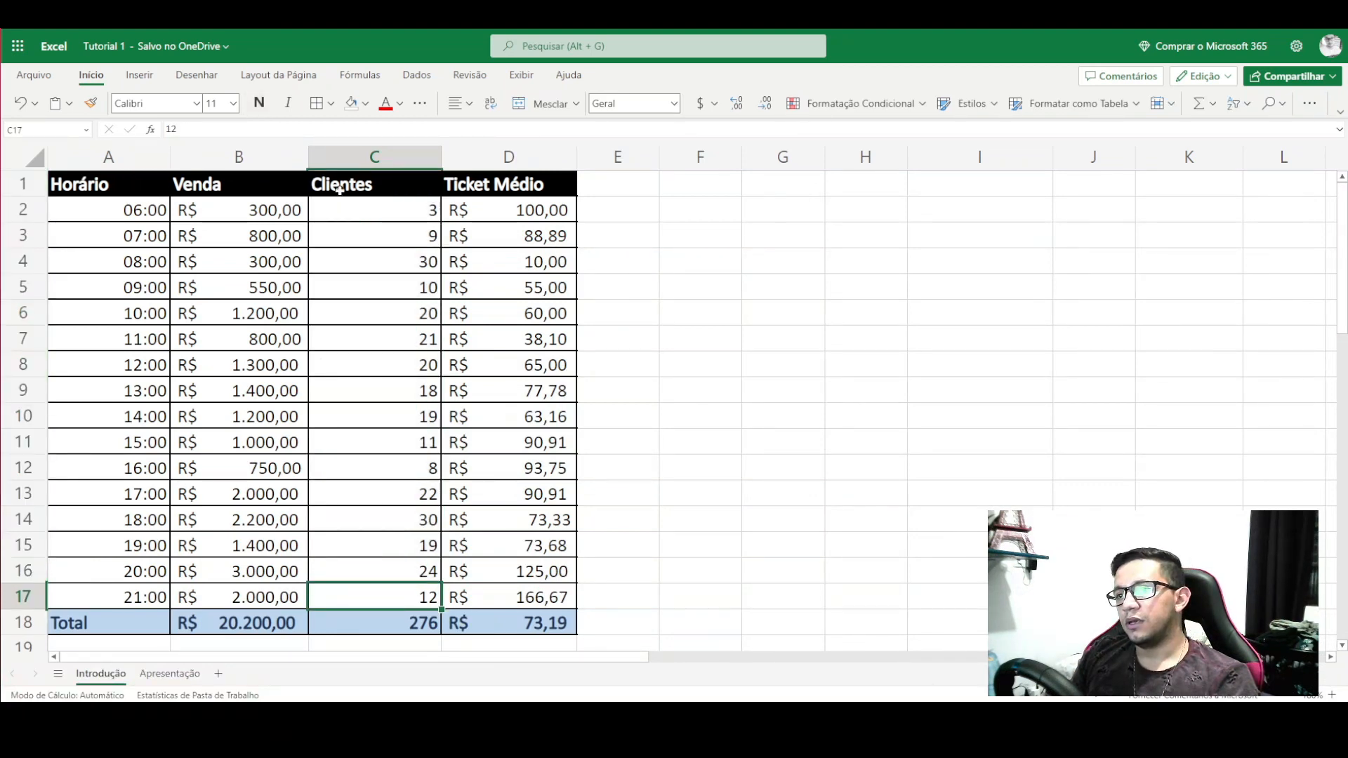
left_click(397, 211)
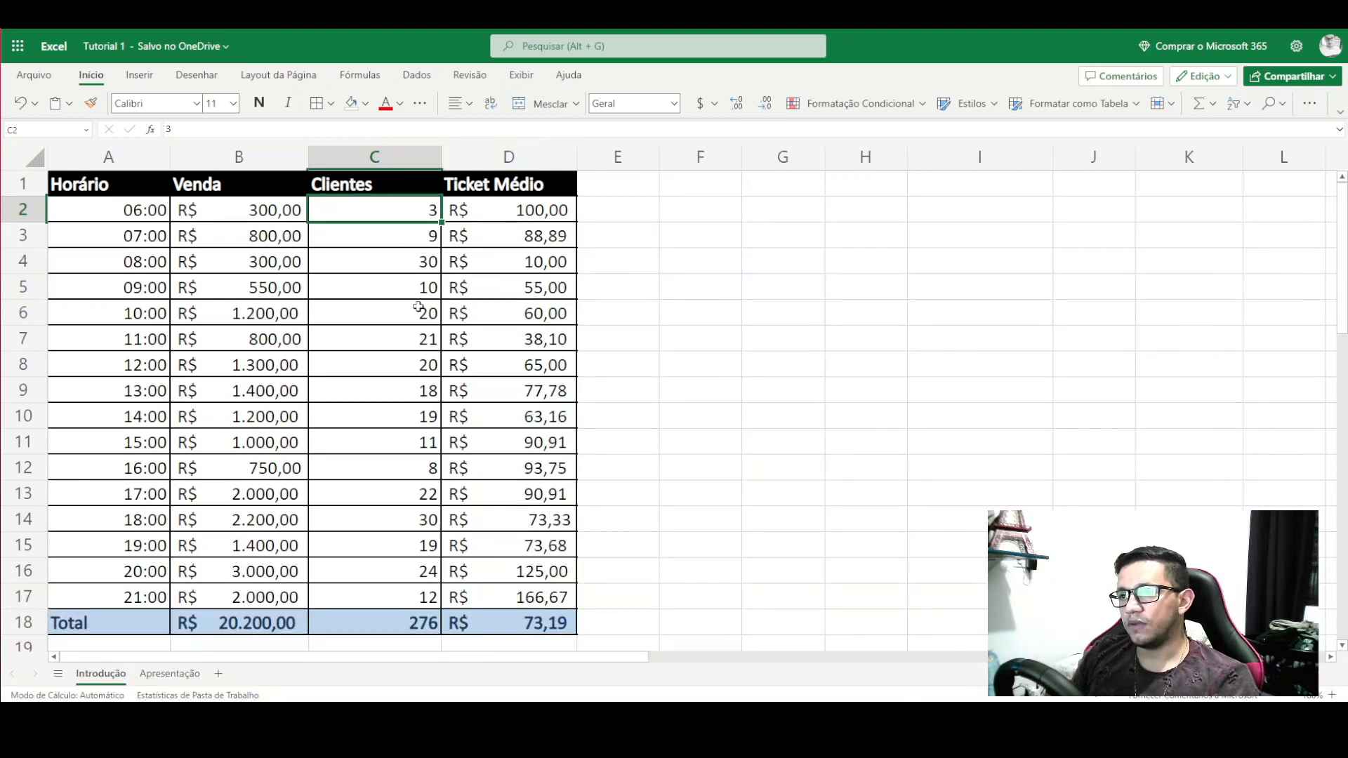
- Convert A1:D17 into a table with headers using Inserir > Tabela
mouse_move(116, 184)
left_mouse_down()
mouse_move(127, 211)
mouse_move(394, 463)
mouse_move(528, 571)
mouse_move(514, 588)
left_mouse_up()
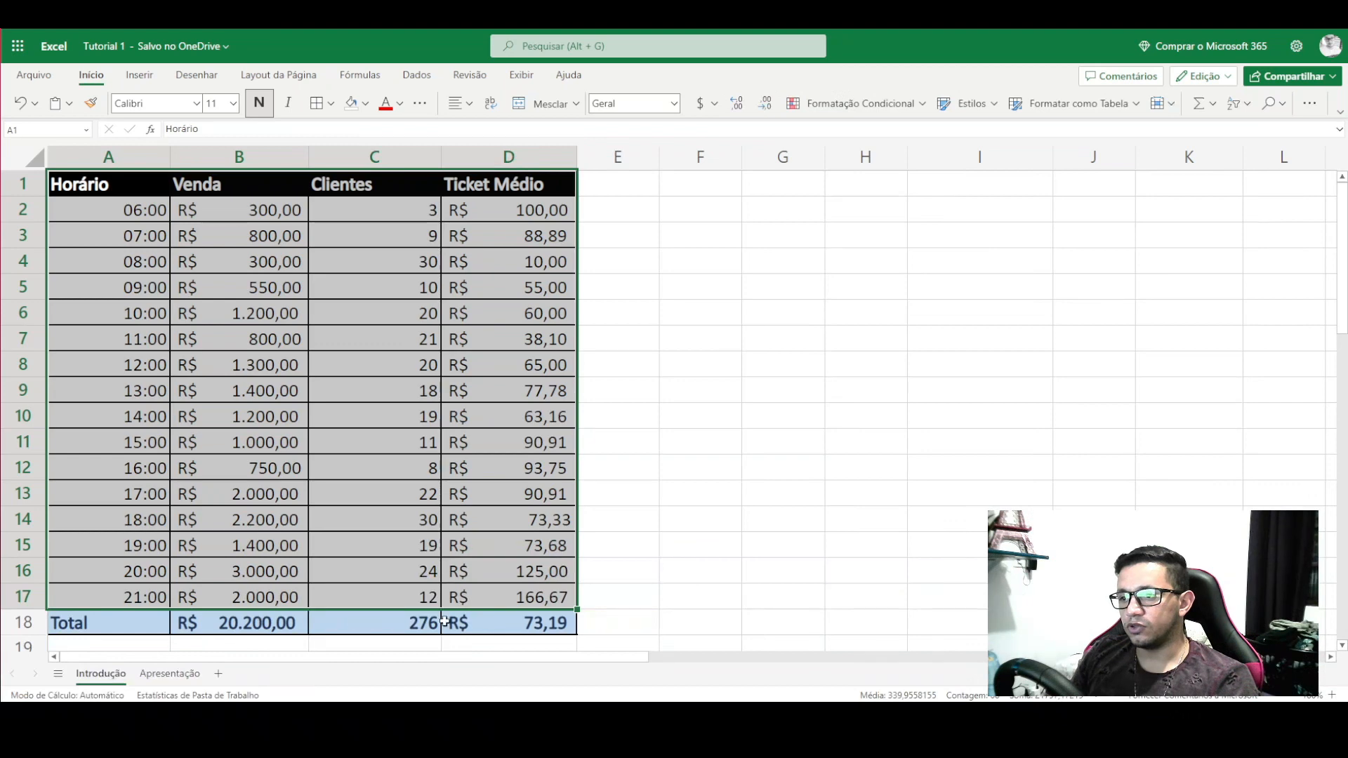
left_click(137, 78)
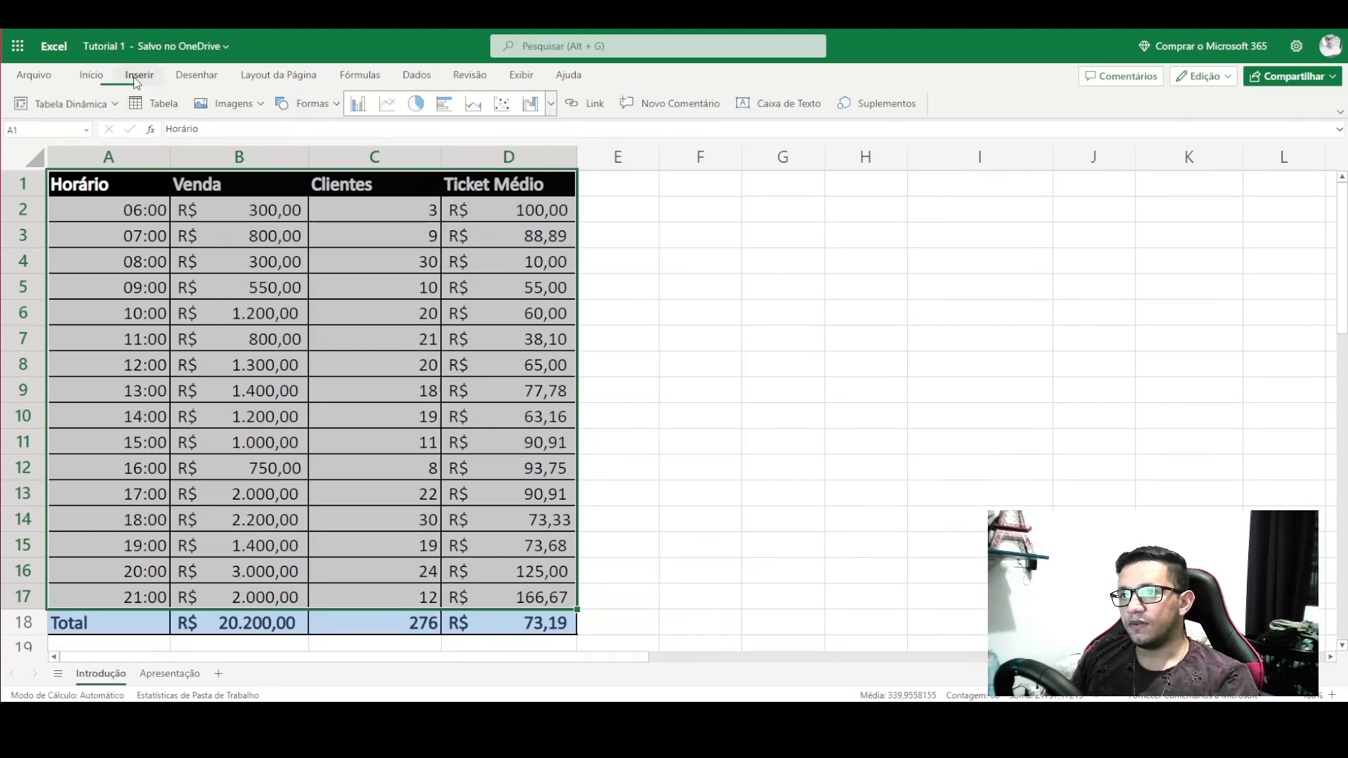
left_click(162, 102)
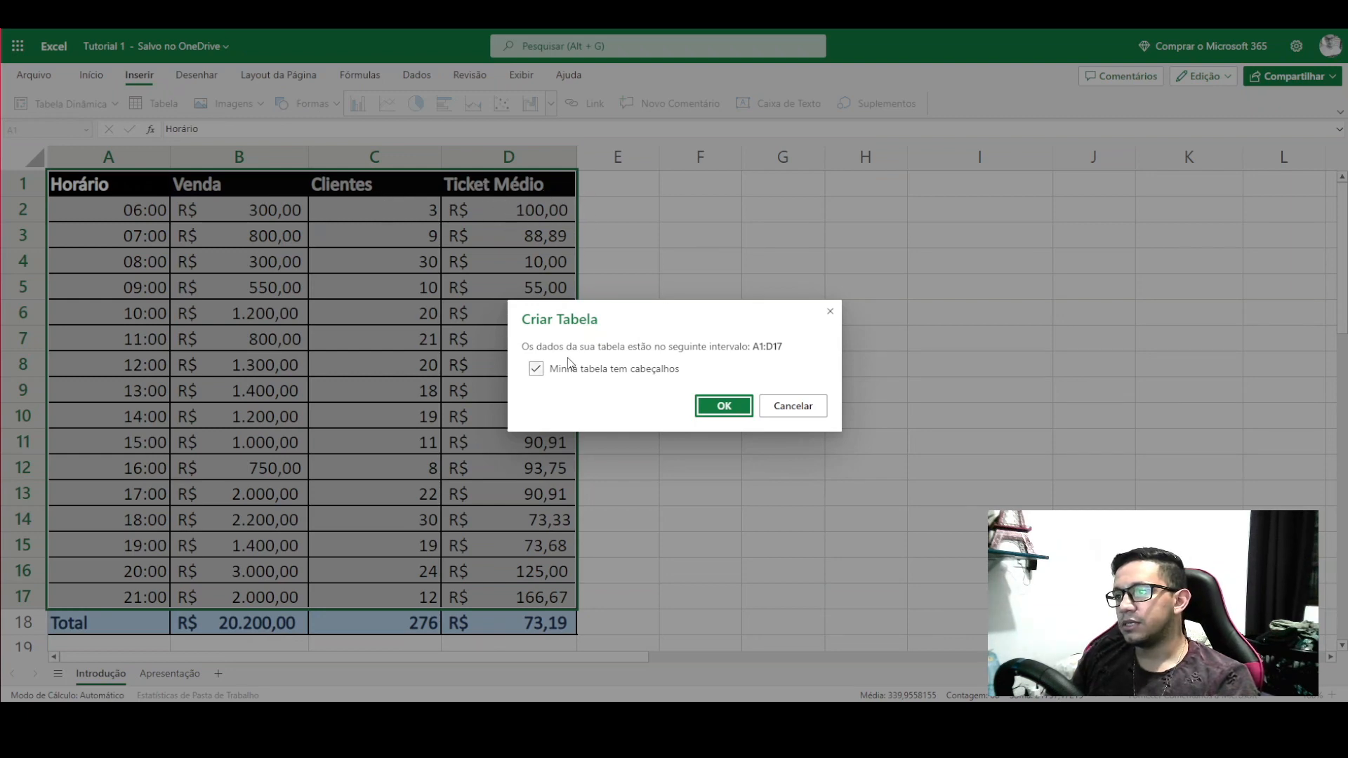
left_click(730, 406)
left_click(694, 261)
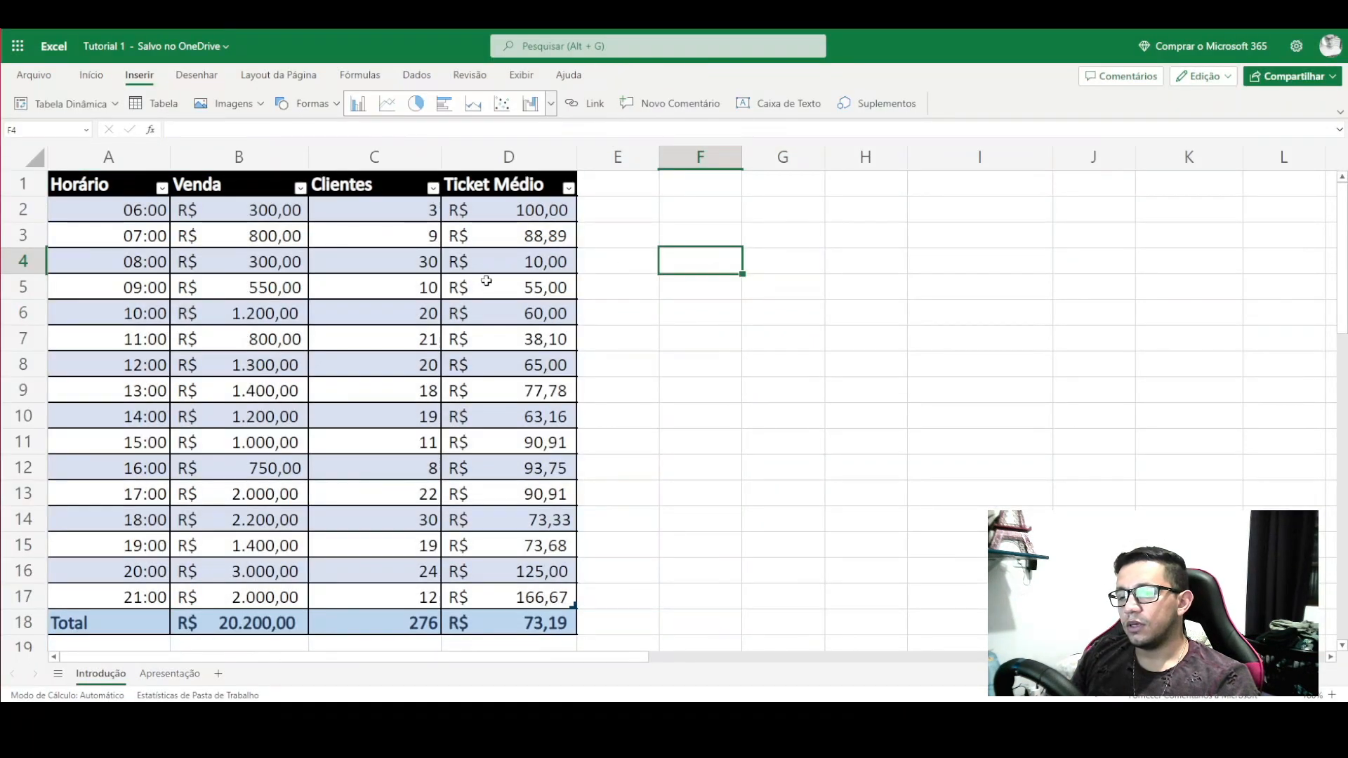
- Inspect the 06:00, 12:00 and 17:00 rows of the new table
left_click_drag(108, 211, 340, 213)
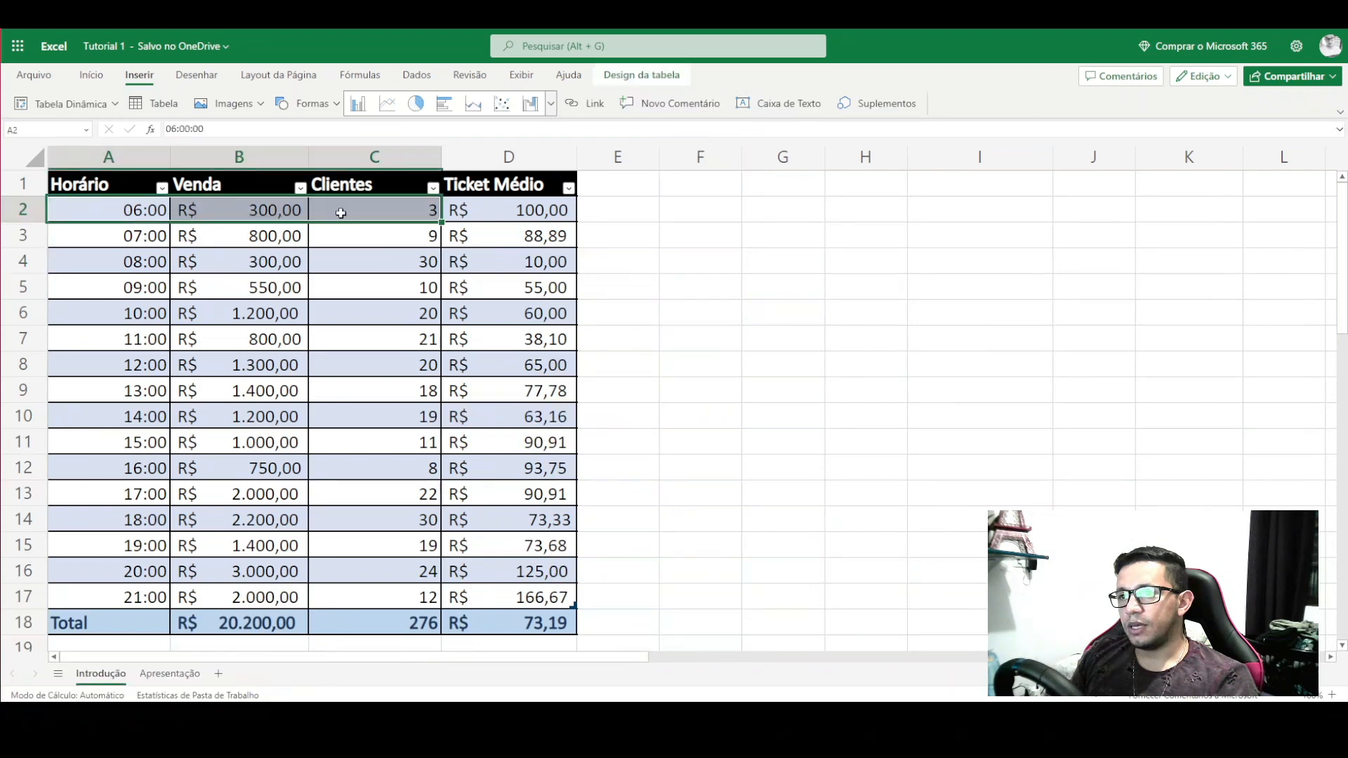
left_click(563, 262)
left_click(463, 358)
left_click_drag(433, 355, 105, 363)
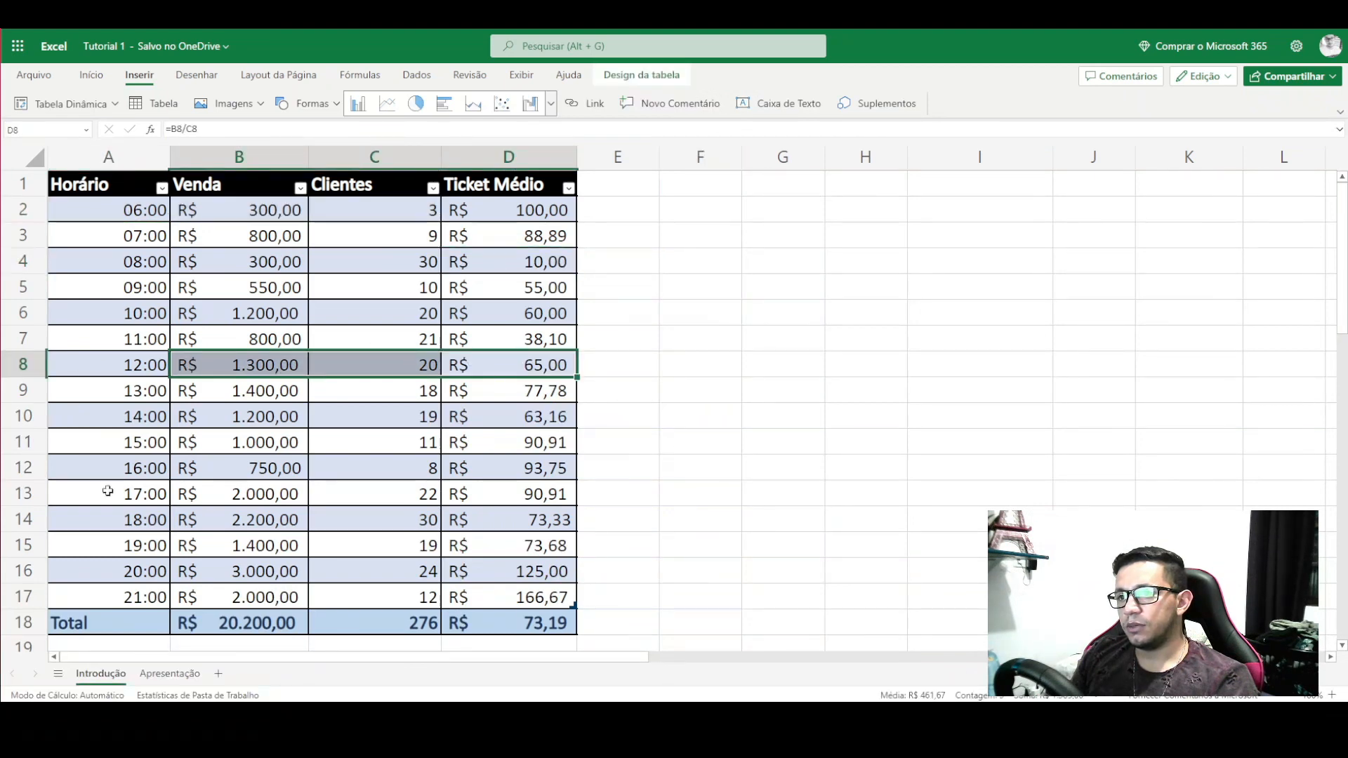
left_click_drag(109, 491, 554, 500)
left_click(695, 494)
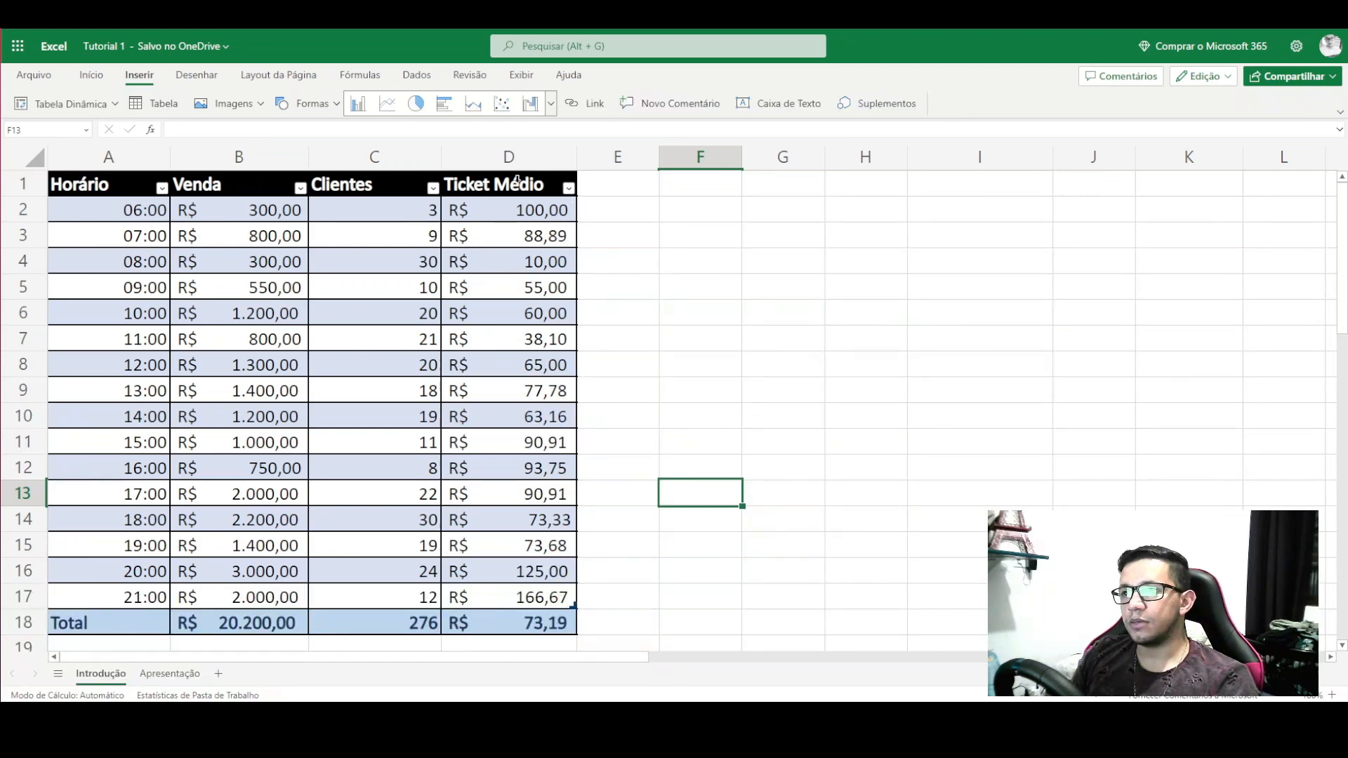
- Sort the table by Ticket Médio from largest to smallest
left_click(569, 190)
left_click(552, 202)
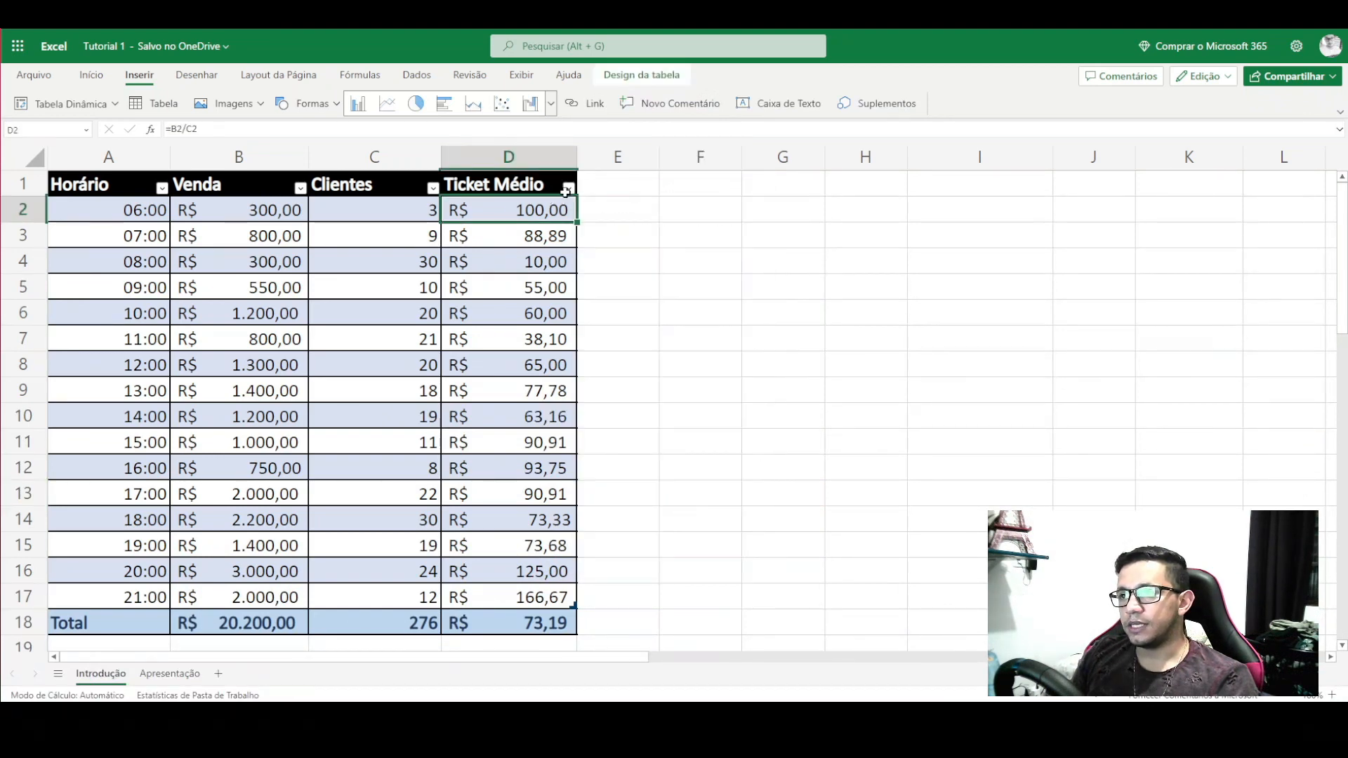
left_click(570, 191)
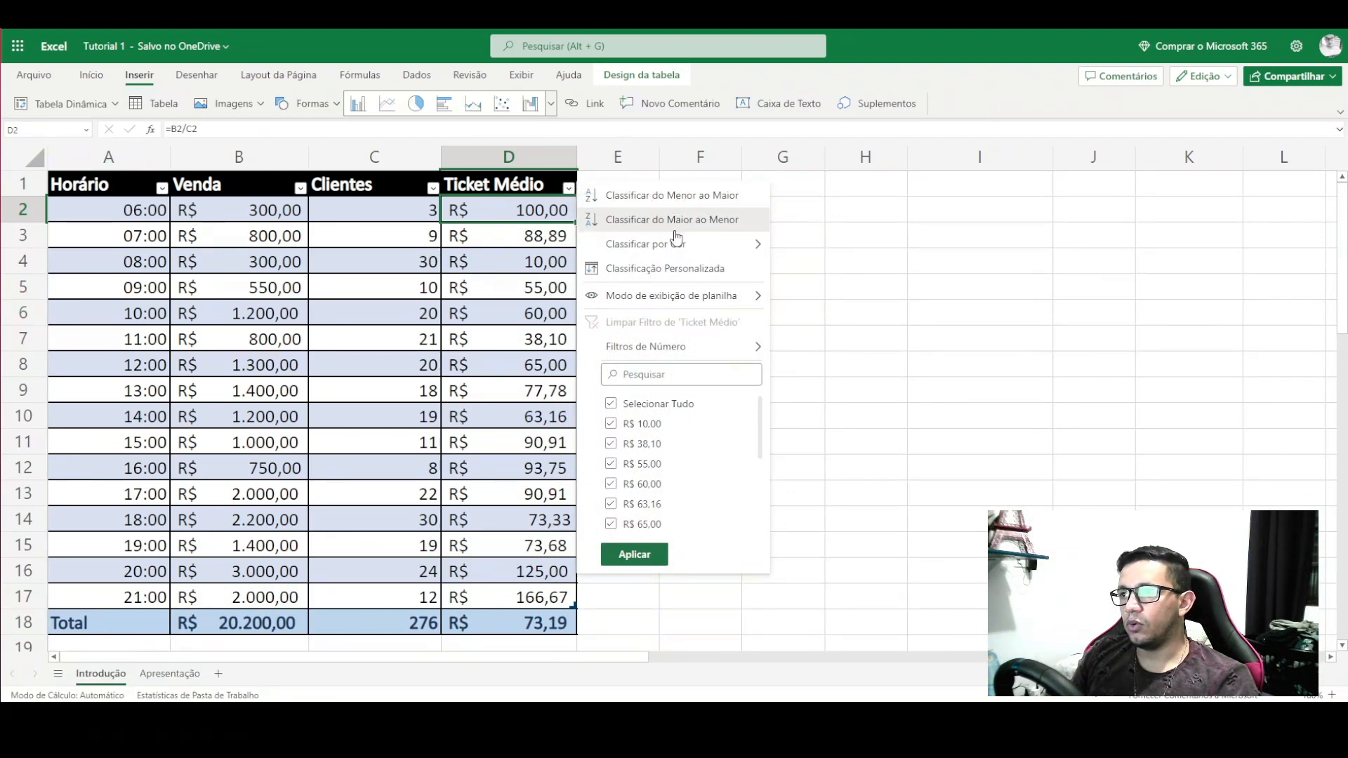
left_click(695, 220)
left_click(695, 220)
- Check the new top row: 21:00, sale 2.000,00, 12 clients, ticket 166,67
left_click(494, 216)
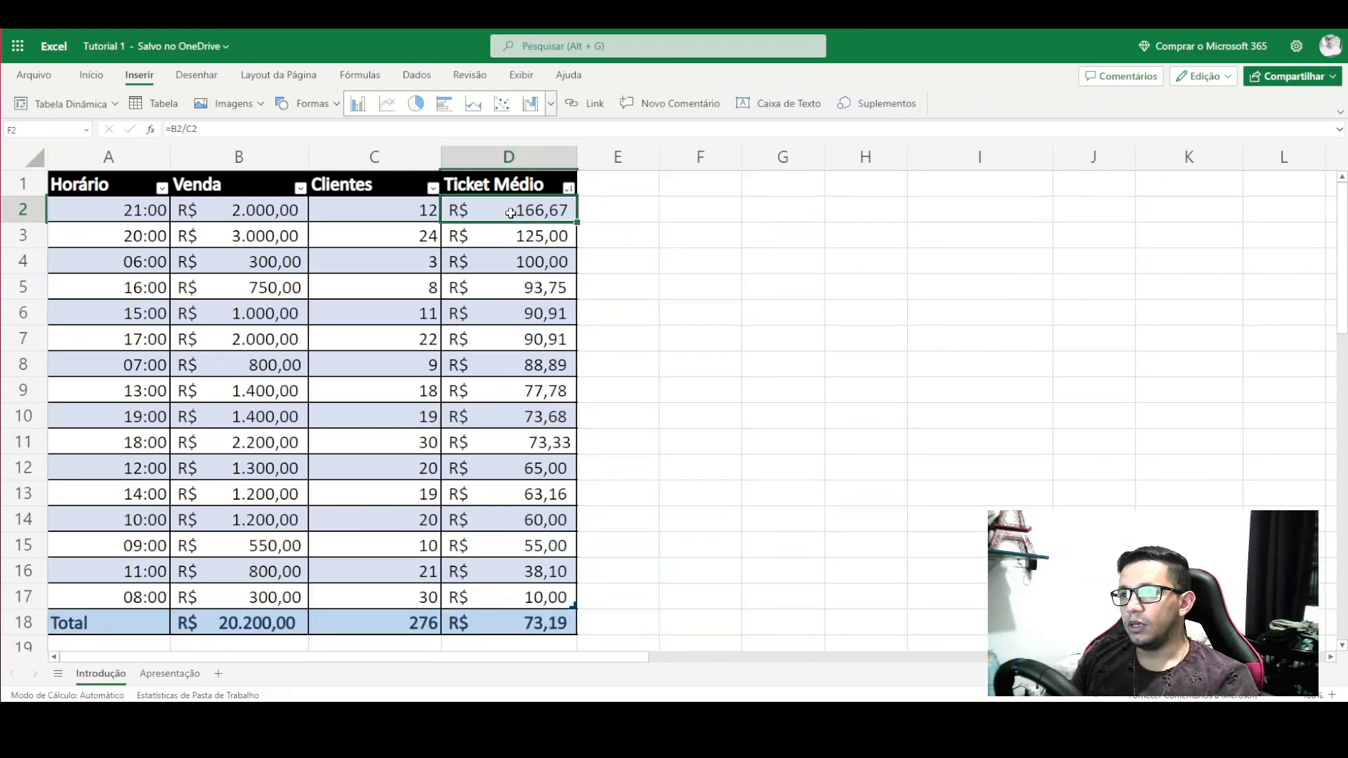
left_click_drag(429, 211, 162, 212)
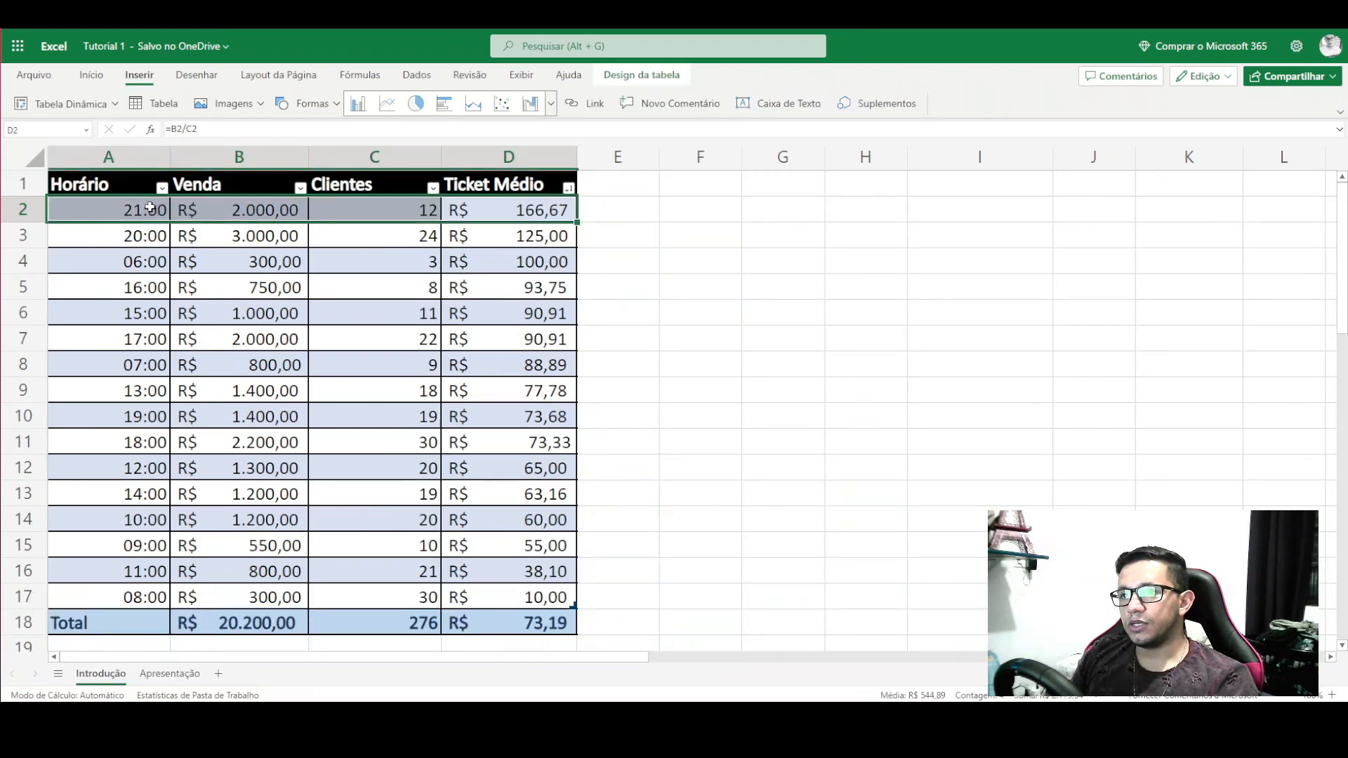
left_click(150, 209)
left_click(257, 213)
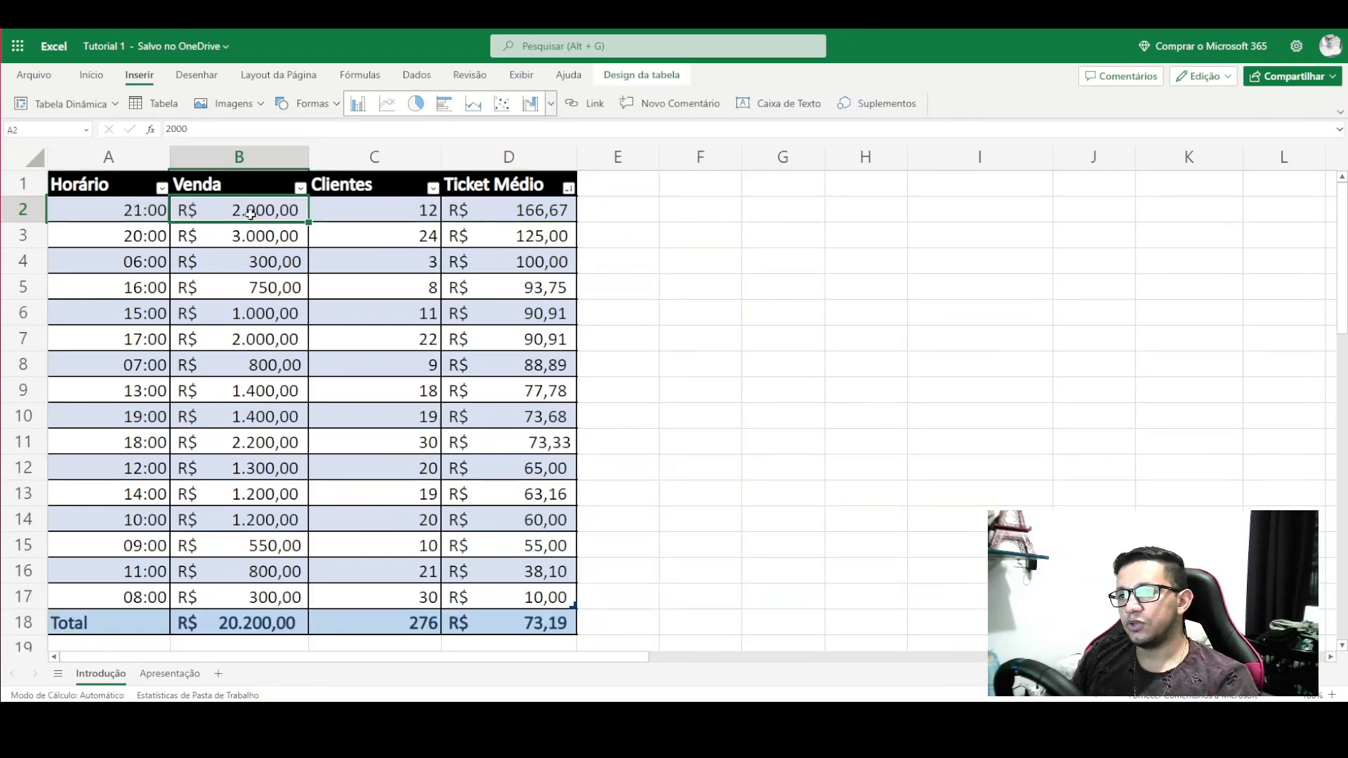
left_click(376, 214)
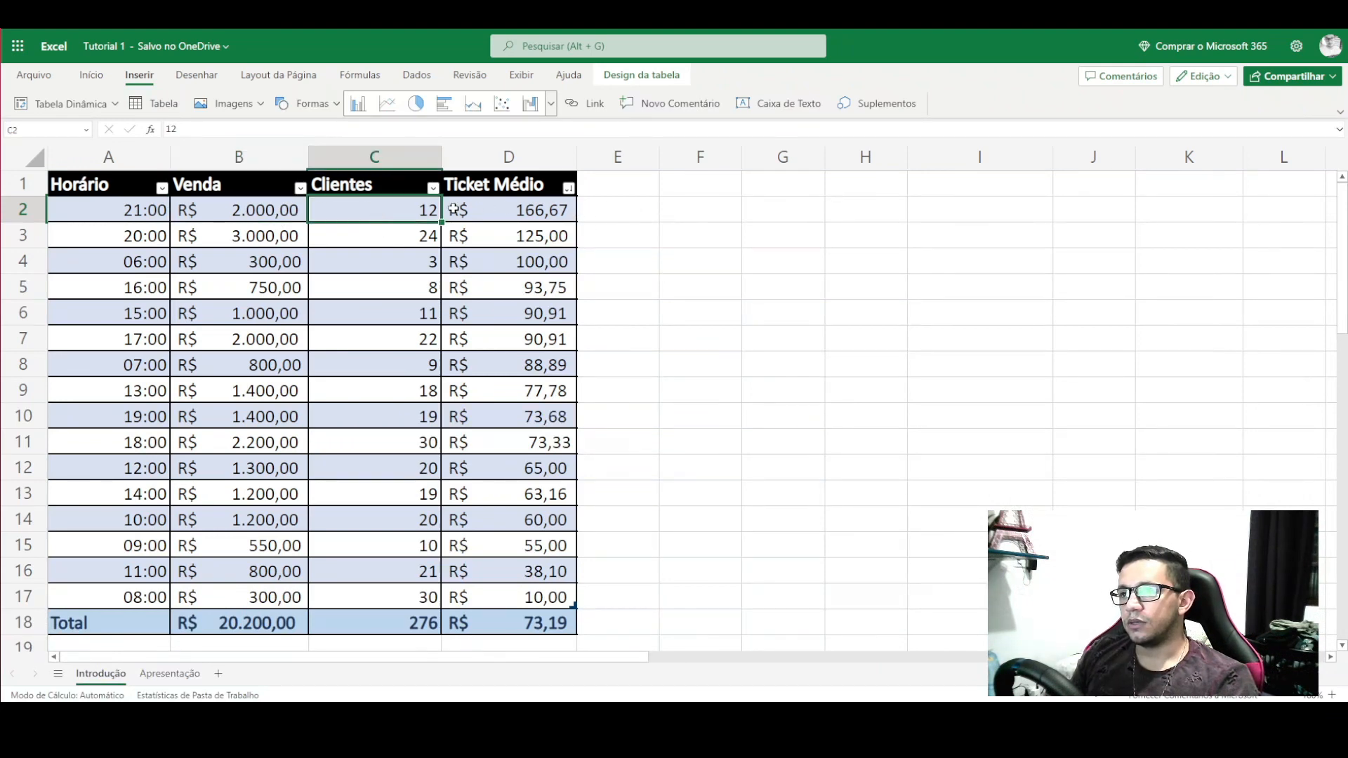
left_click(538, 211)
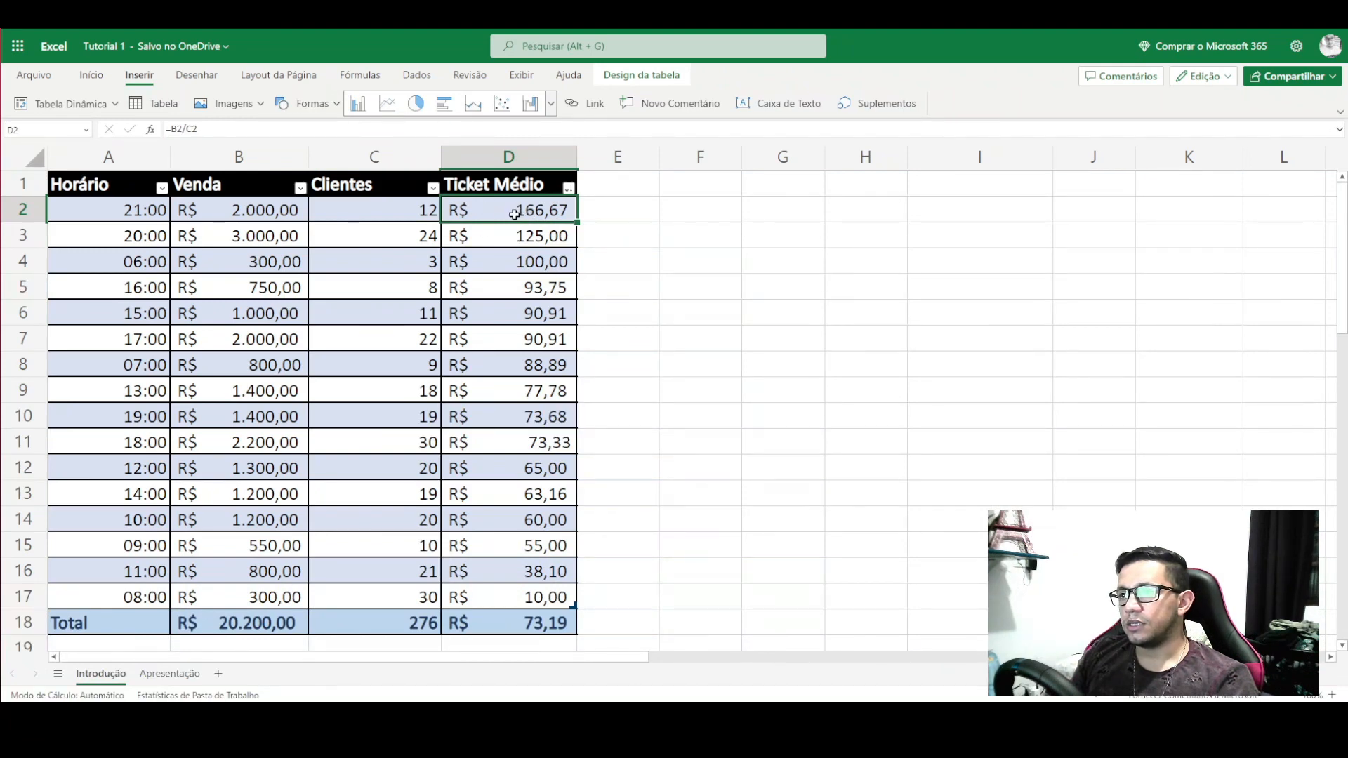
left_click(665, 246)
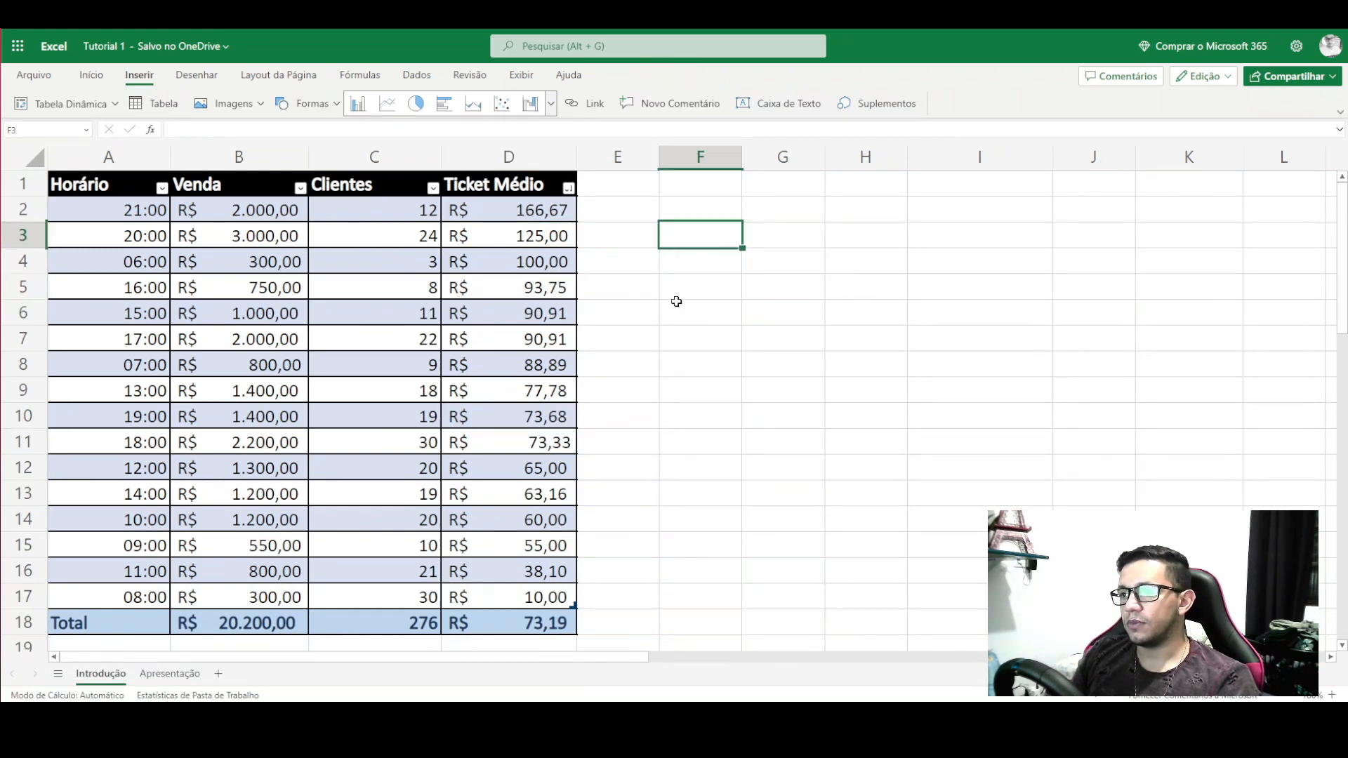
- Sort by Horário ascending, then by Venda smallest first, showing the two 300,00 sales
left_click(164, 190)
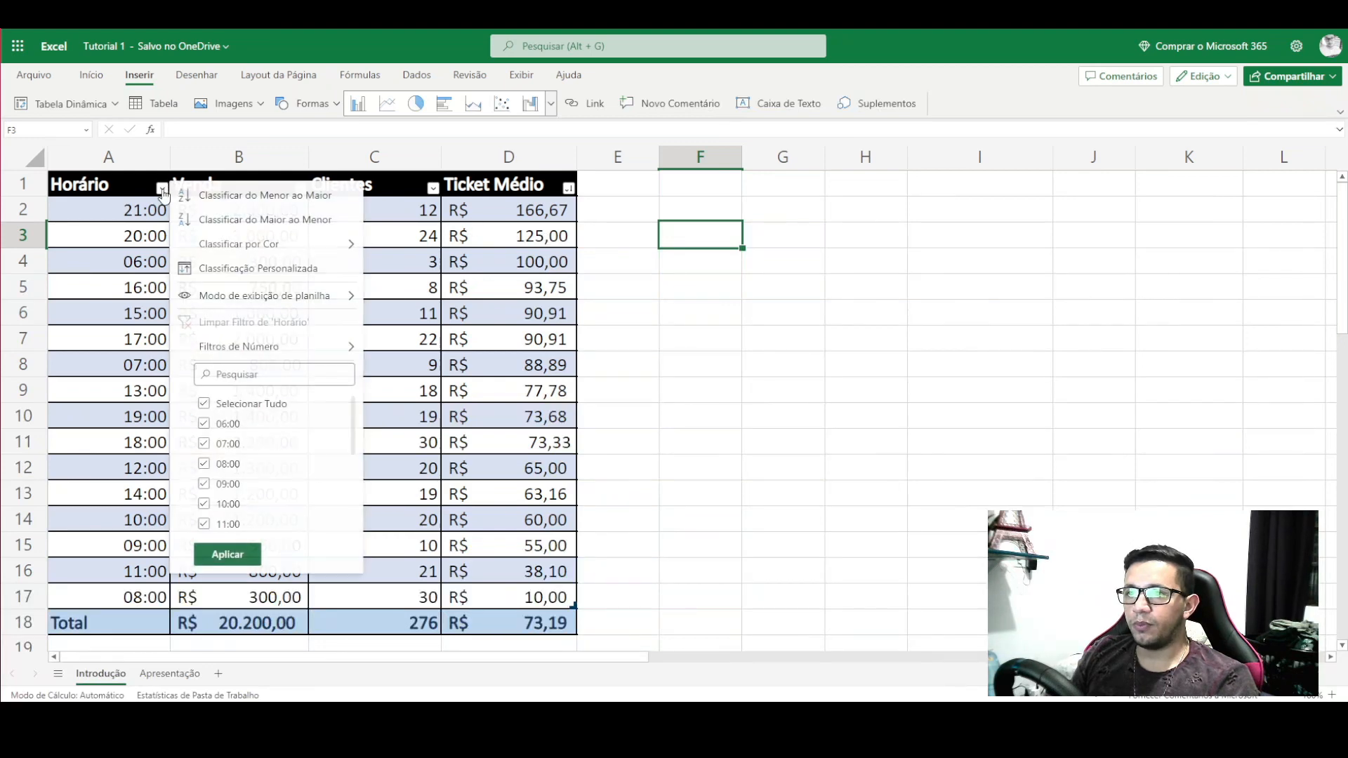
left_click(254, 200)
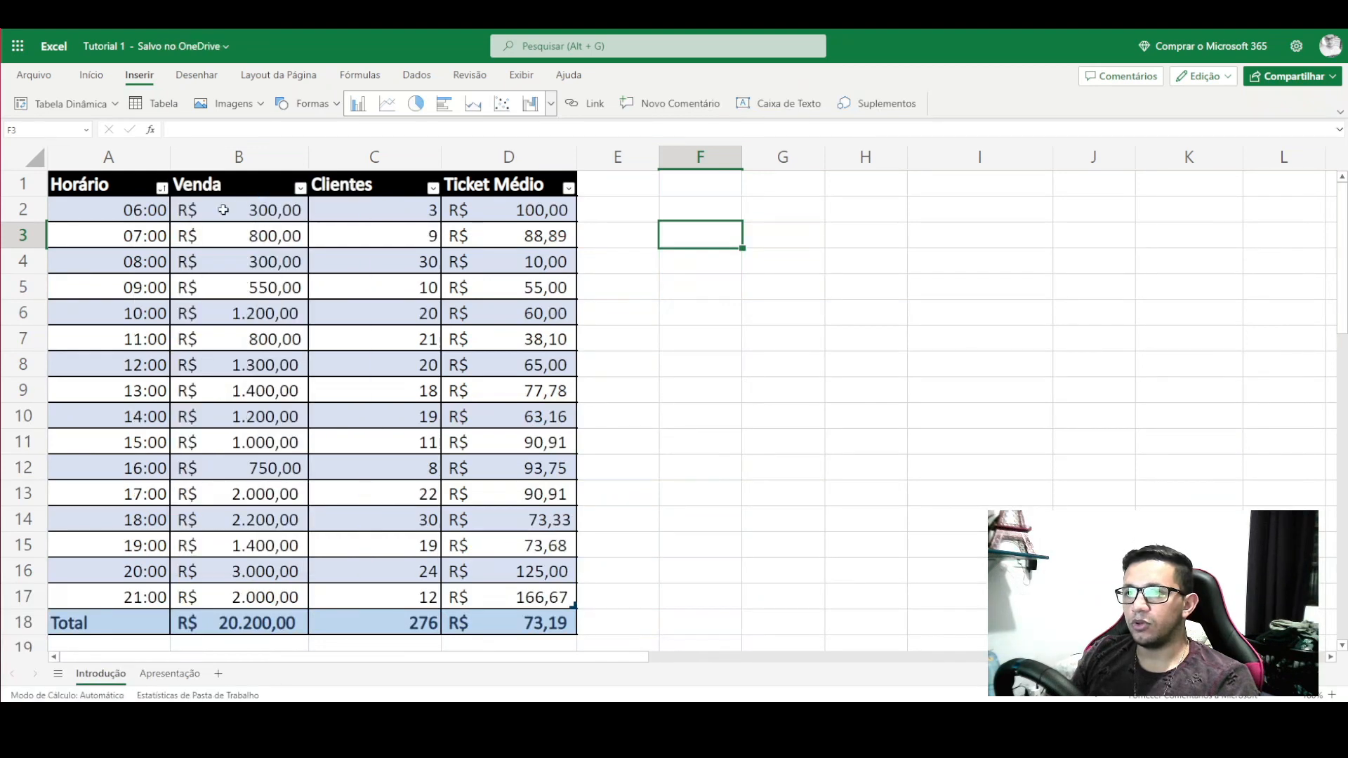
left_click(299, 188)
left_click(384, 195)
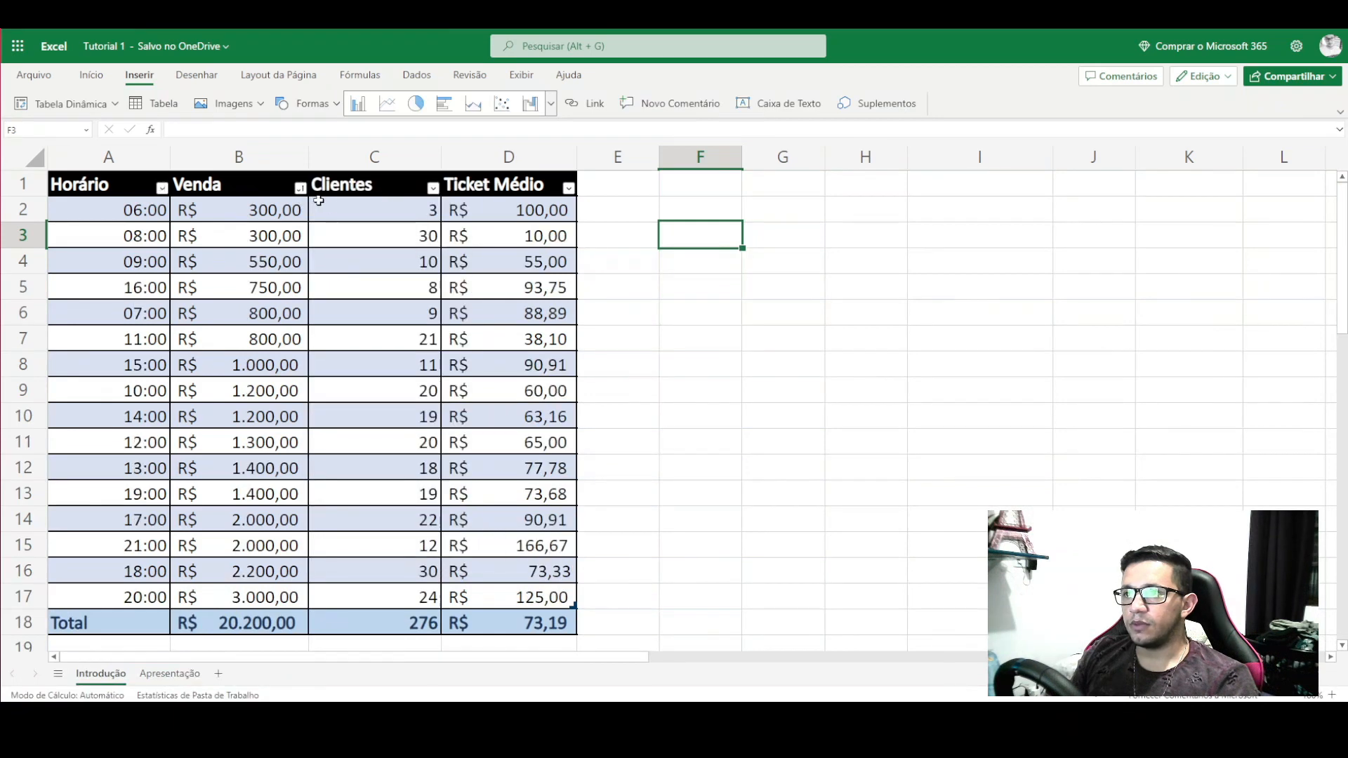
left_click(276, 211)
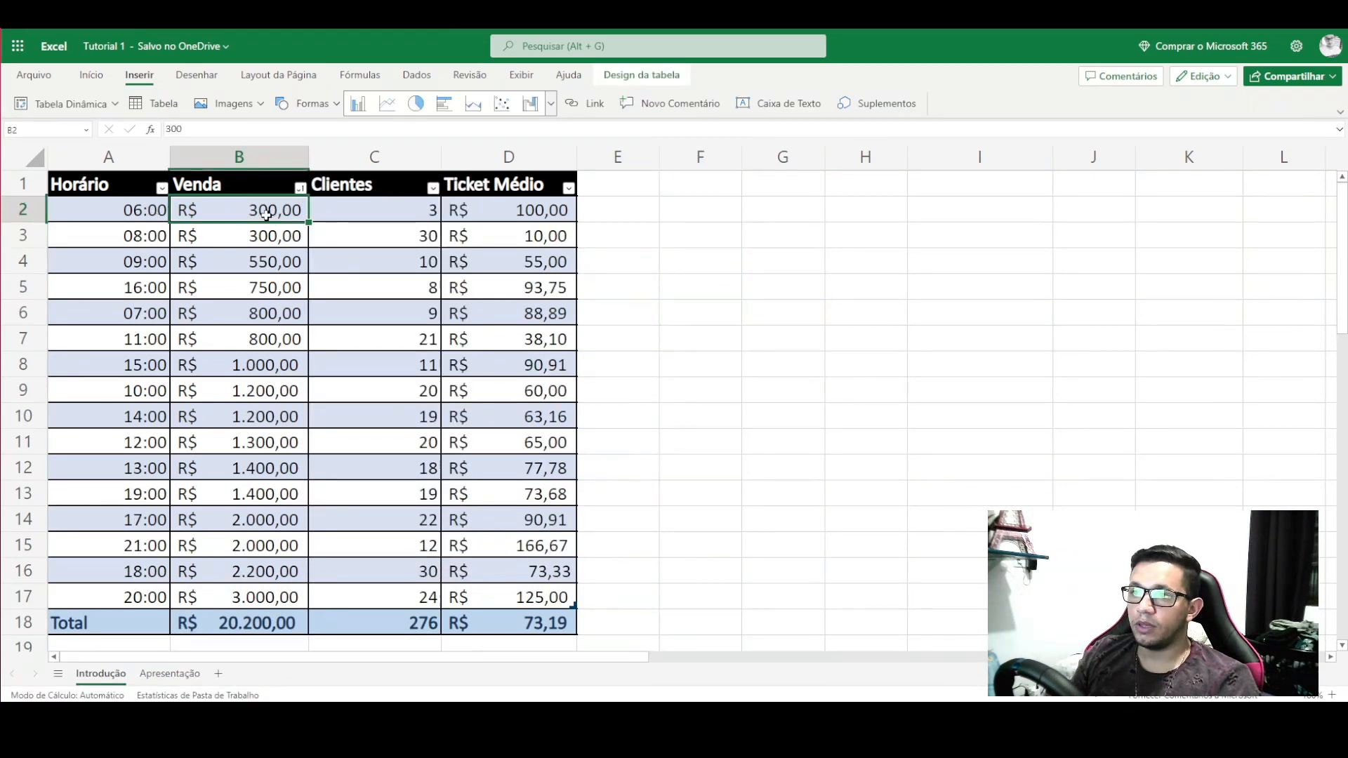
left_click_drag(260, 219, 268, 242)
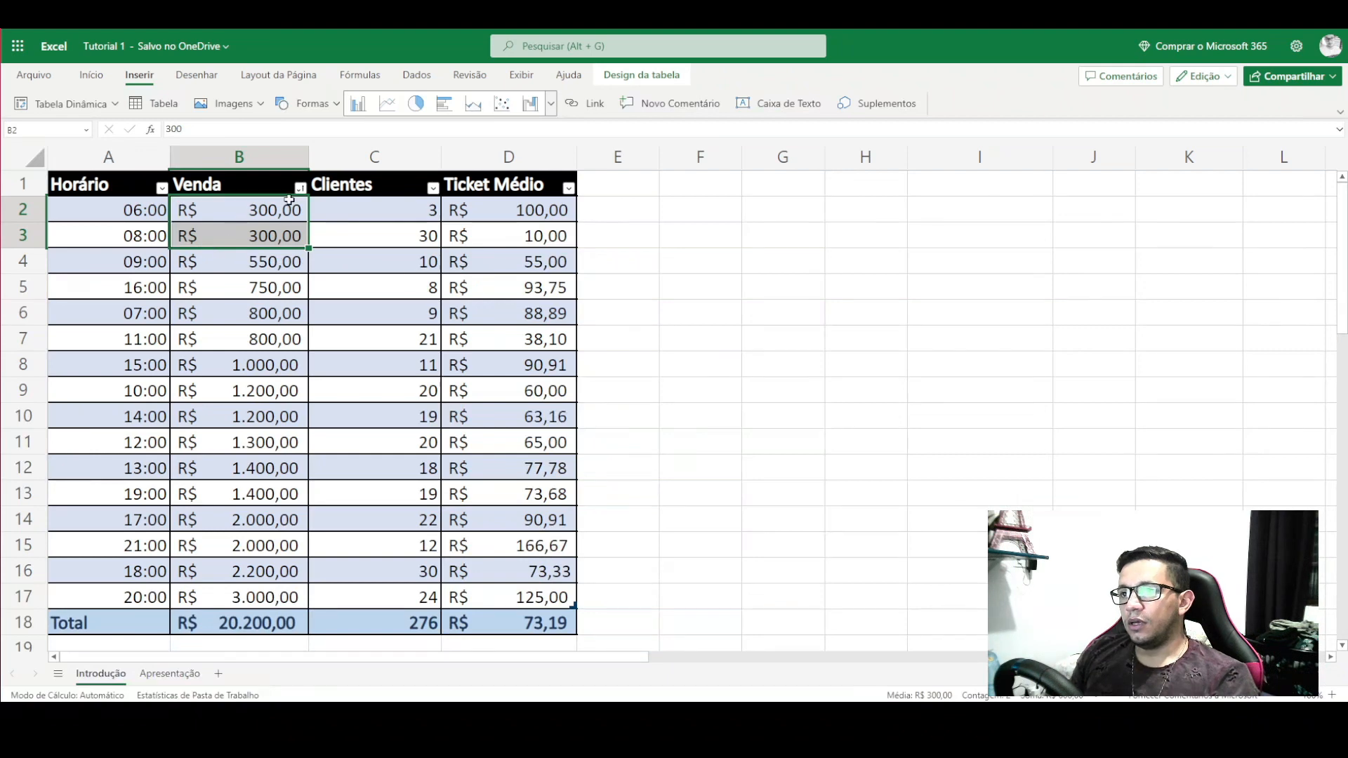
left_click(292, 186)
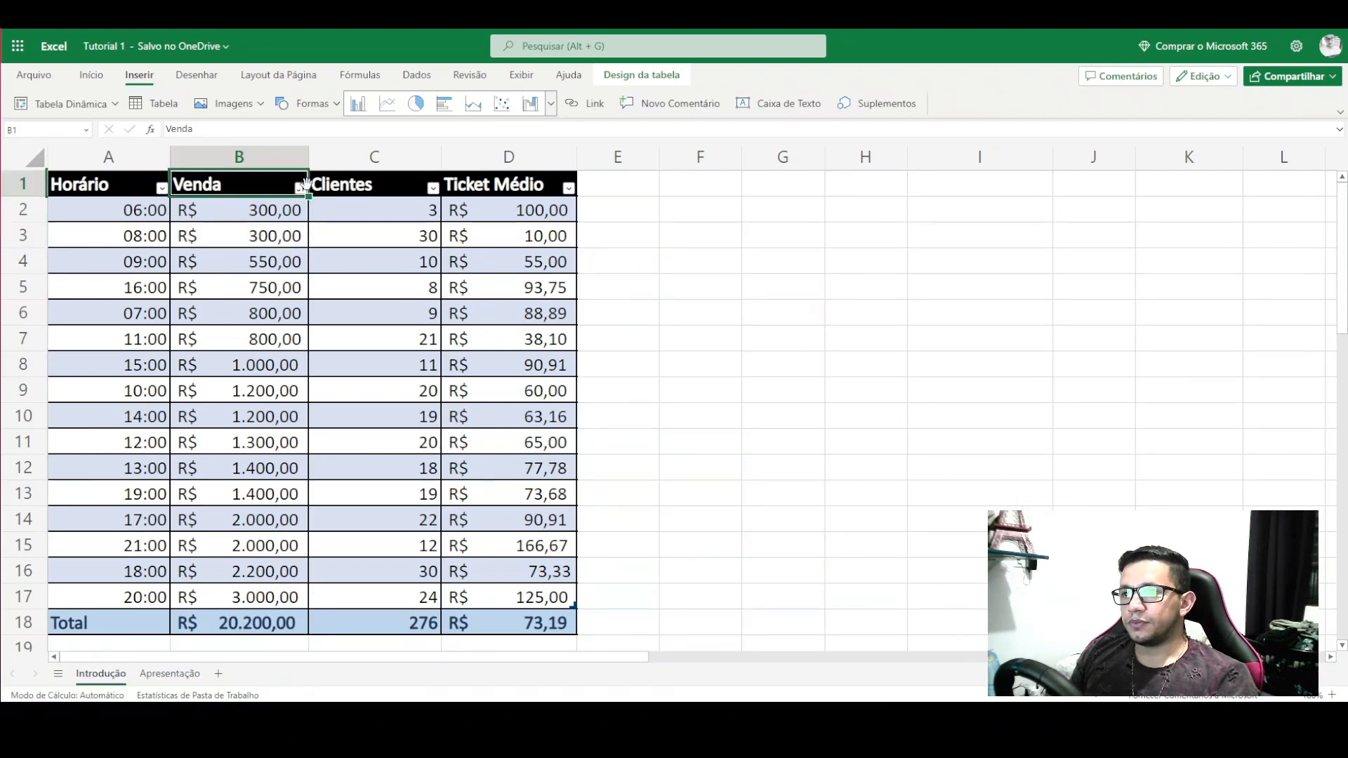
- Re-sort by Horário ascending and verify the Venda and Ticket Médio totals
left_click(162, 188)
left_click(214, 203)
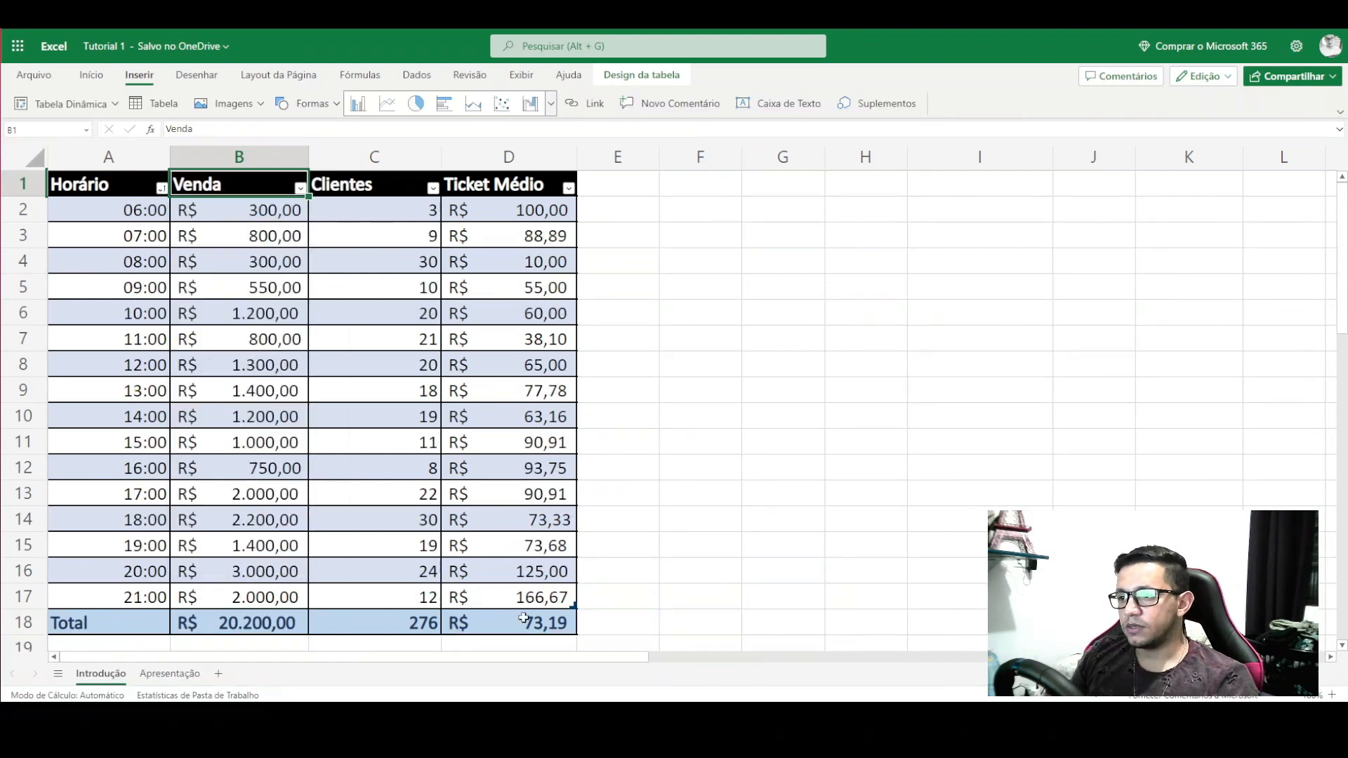
left_click(522, 619)
left_click(252, 626)
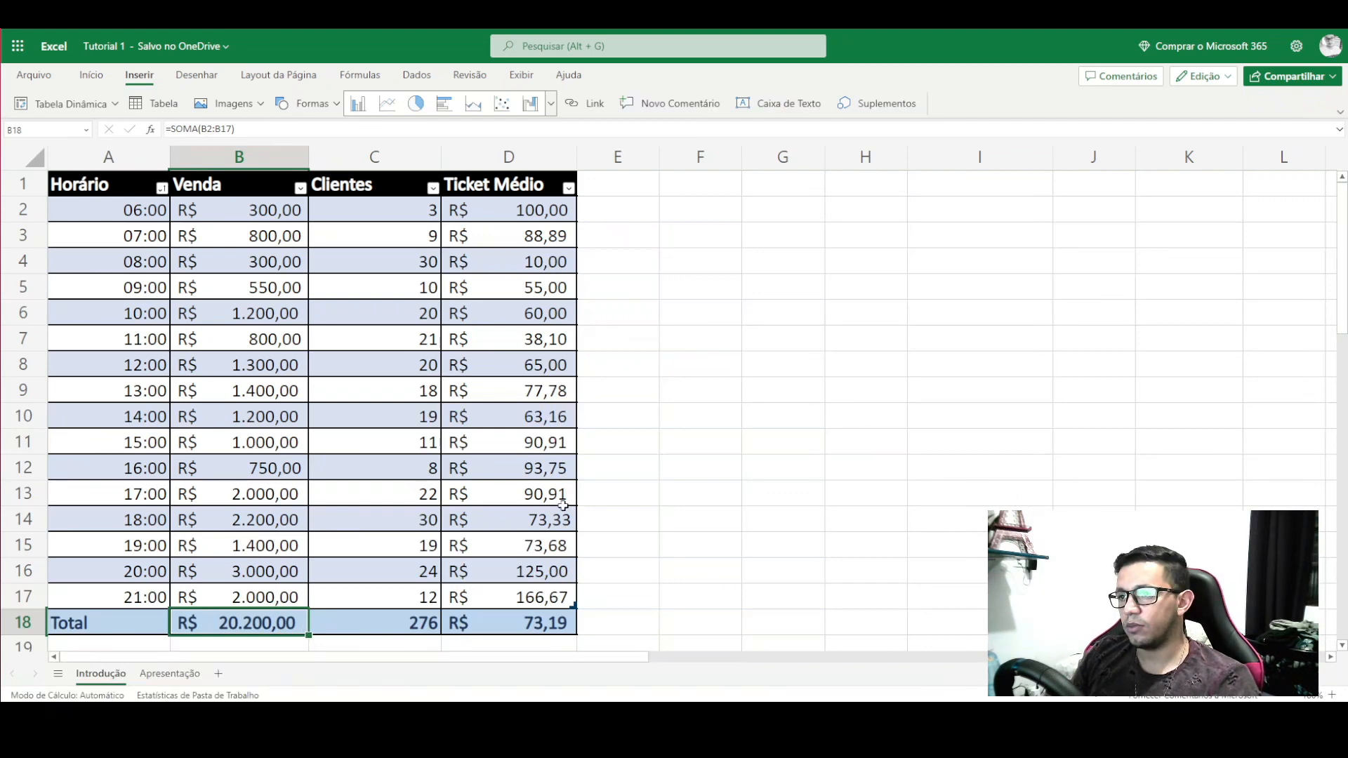
mouse_move(105, 188)
left_mouse_down()
mouse_move(313, 366)
mouse_move(518, 594)
left_mouse_up()
left_click(615, 572)
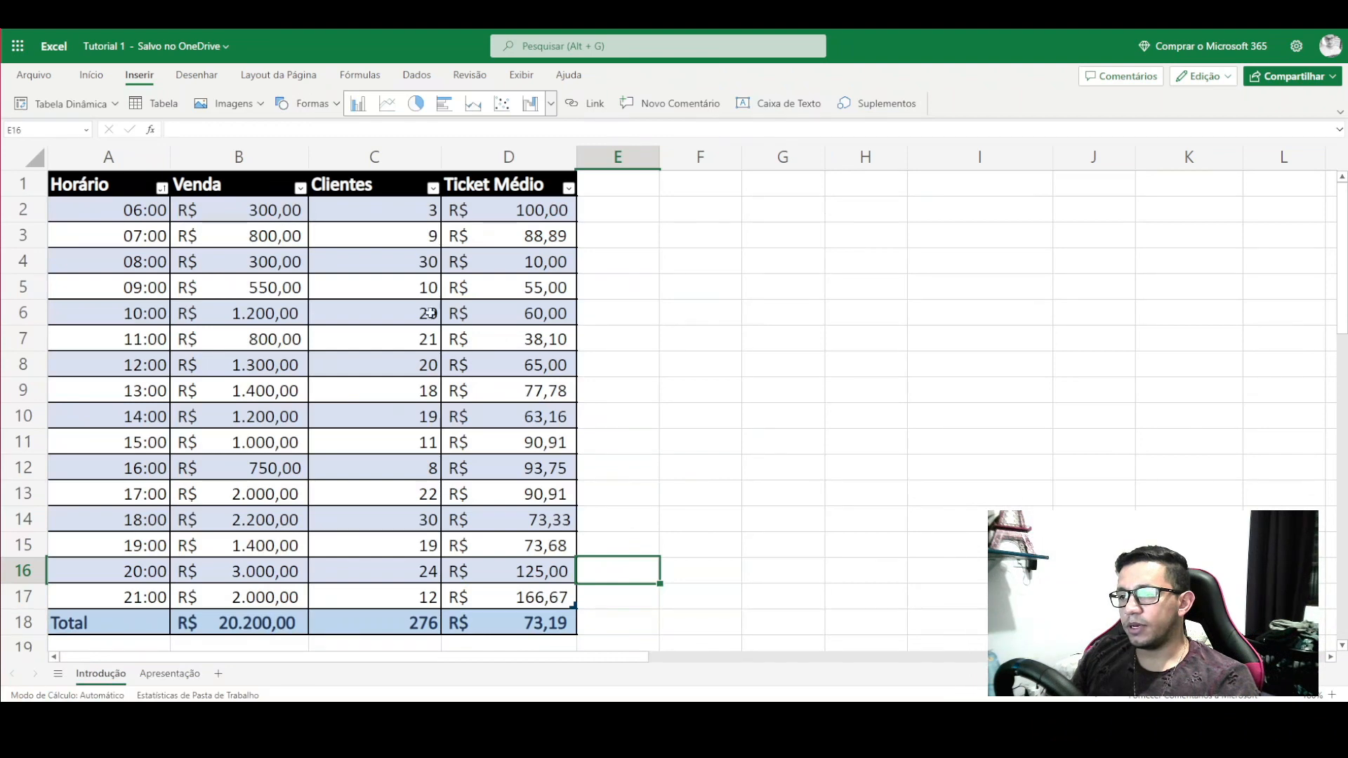
- Filter Horário to 06:00–12:00 by excluding the hours 13:00 through 21:00
left_click(159, 188)
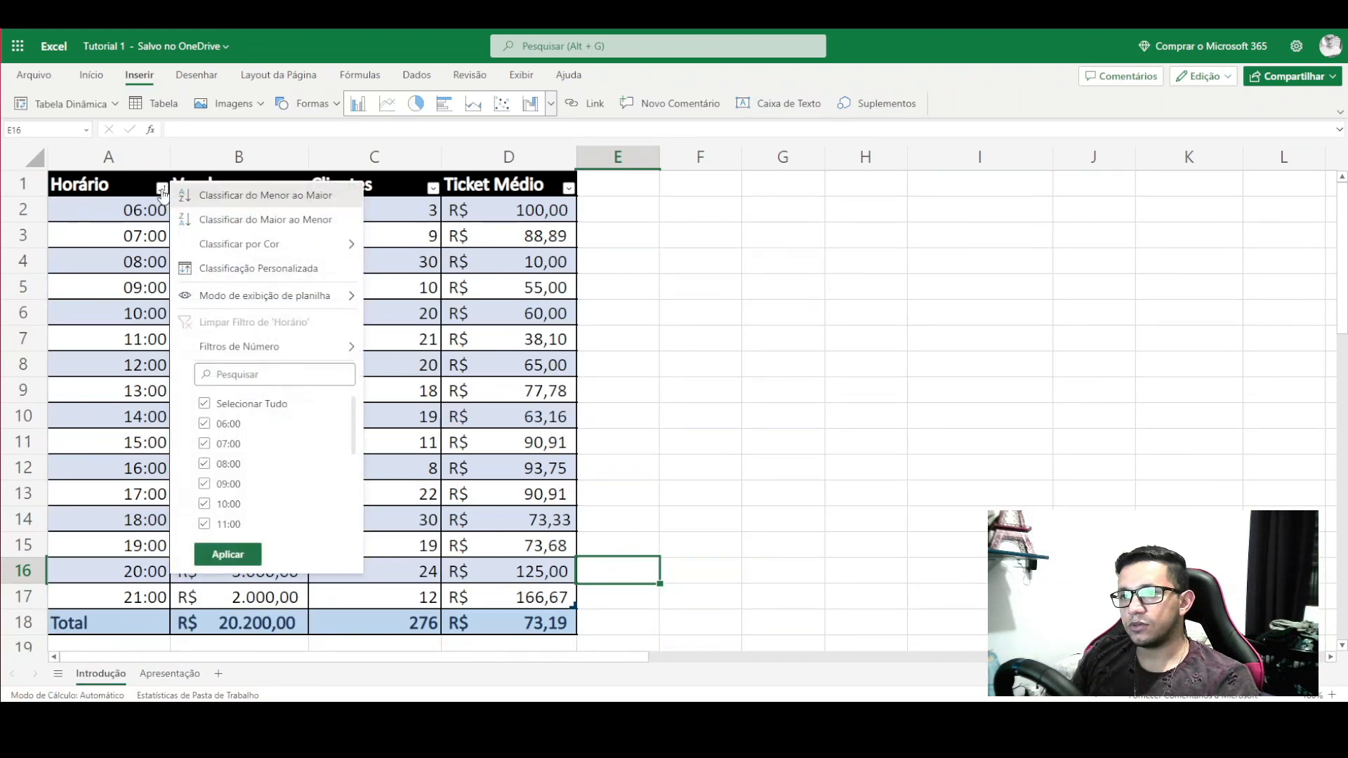
scroll(220, 436, "down", 1)
scroll(220, 437, "down", 3)
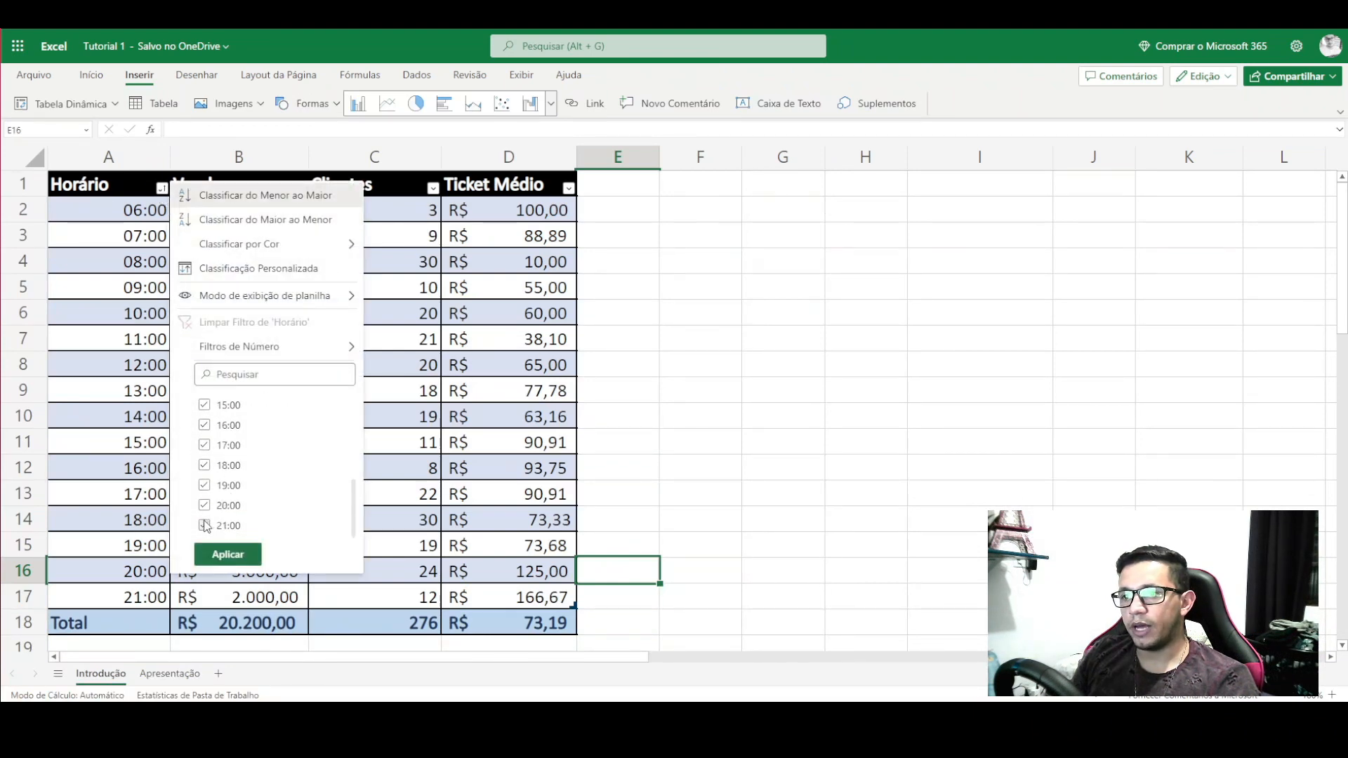
left_click(204, 525)
left_click(204, 505)
left_click(205, 485)
left_click(204, 465)
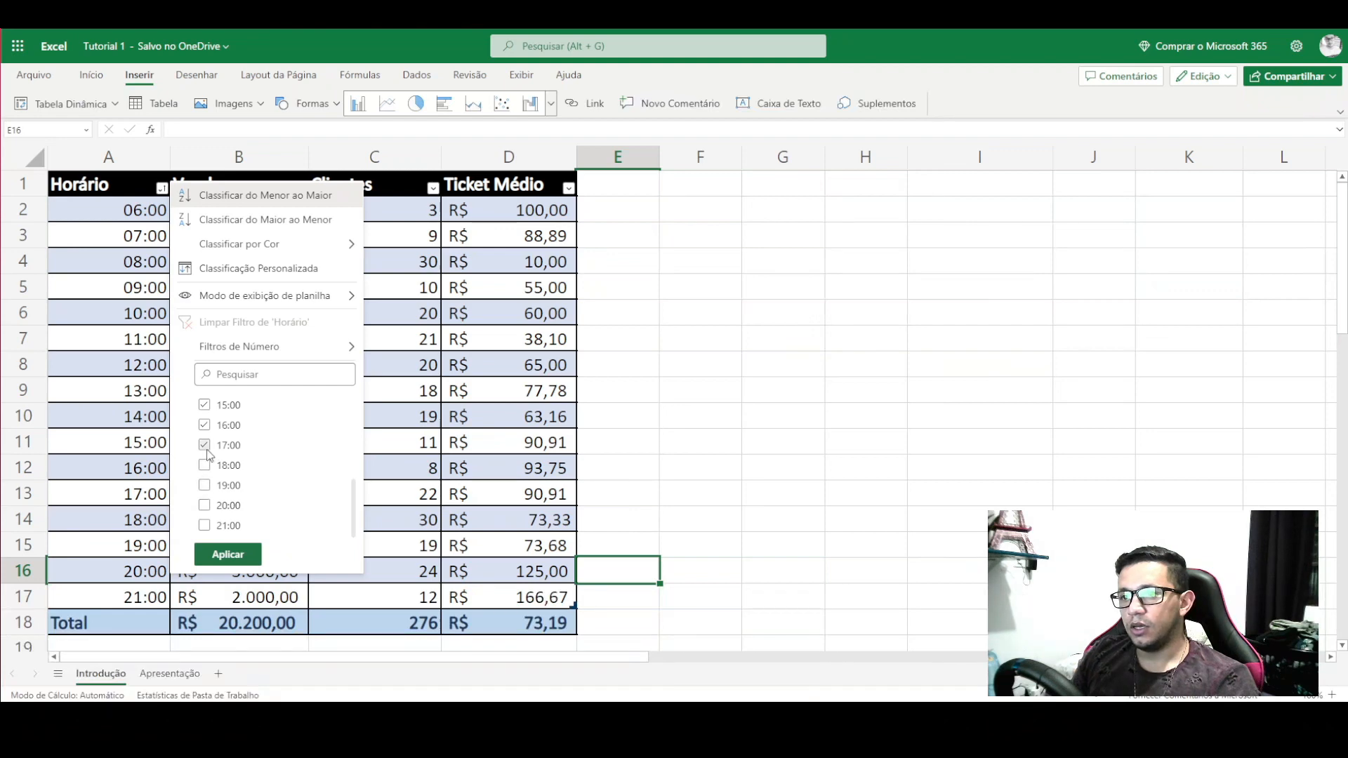
left_click(205, 445)
scroll(227, 484, "up", 2)
left_click(204, 496)
left_click(204, 476)
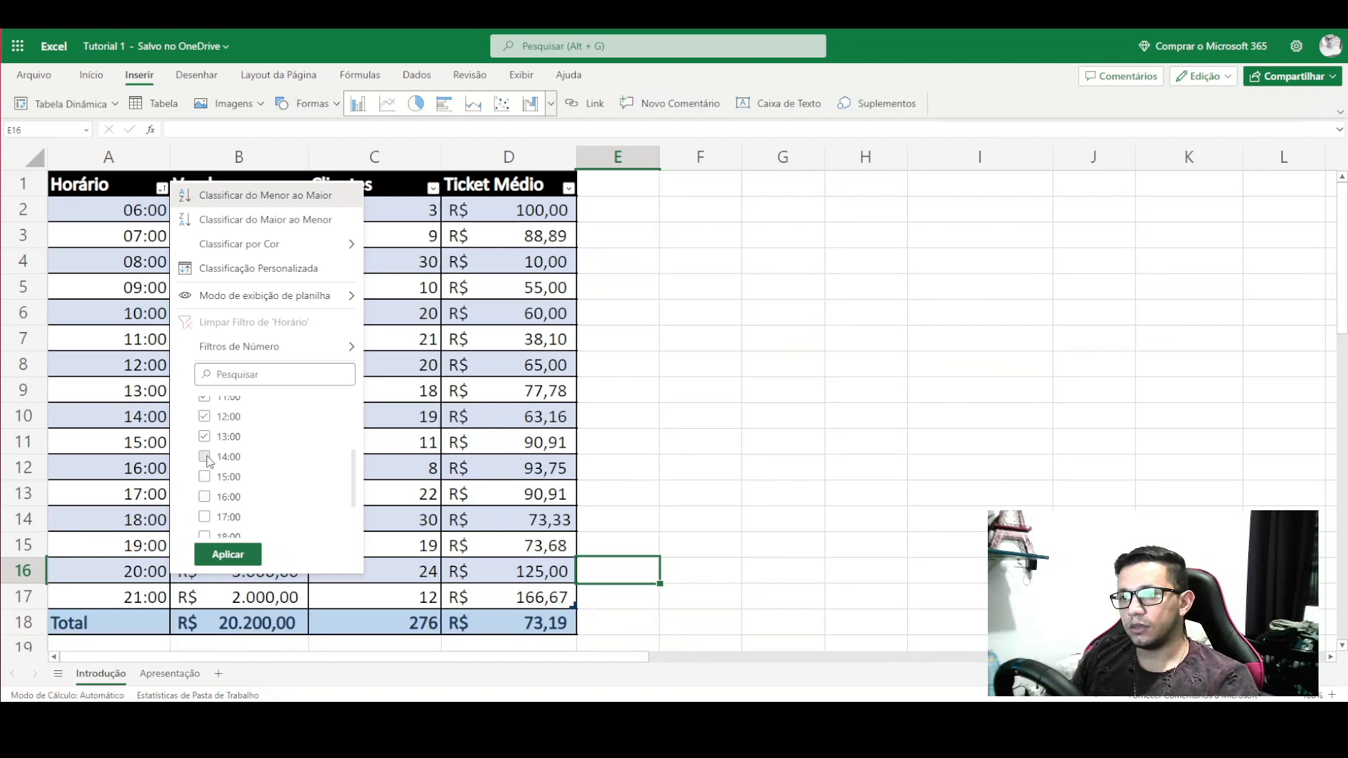
left_click(204, 457)
left_click(205, 436)
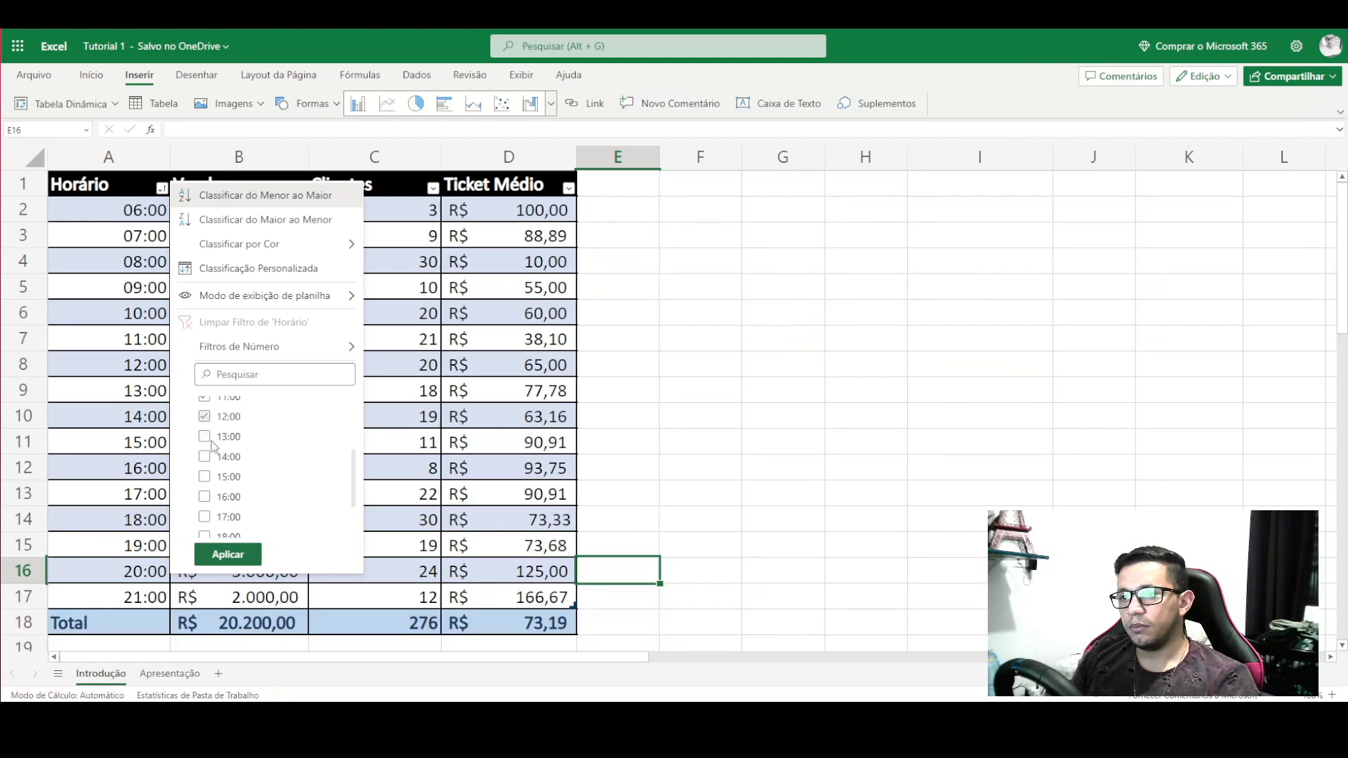
left_click(227, 554)
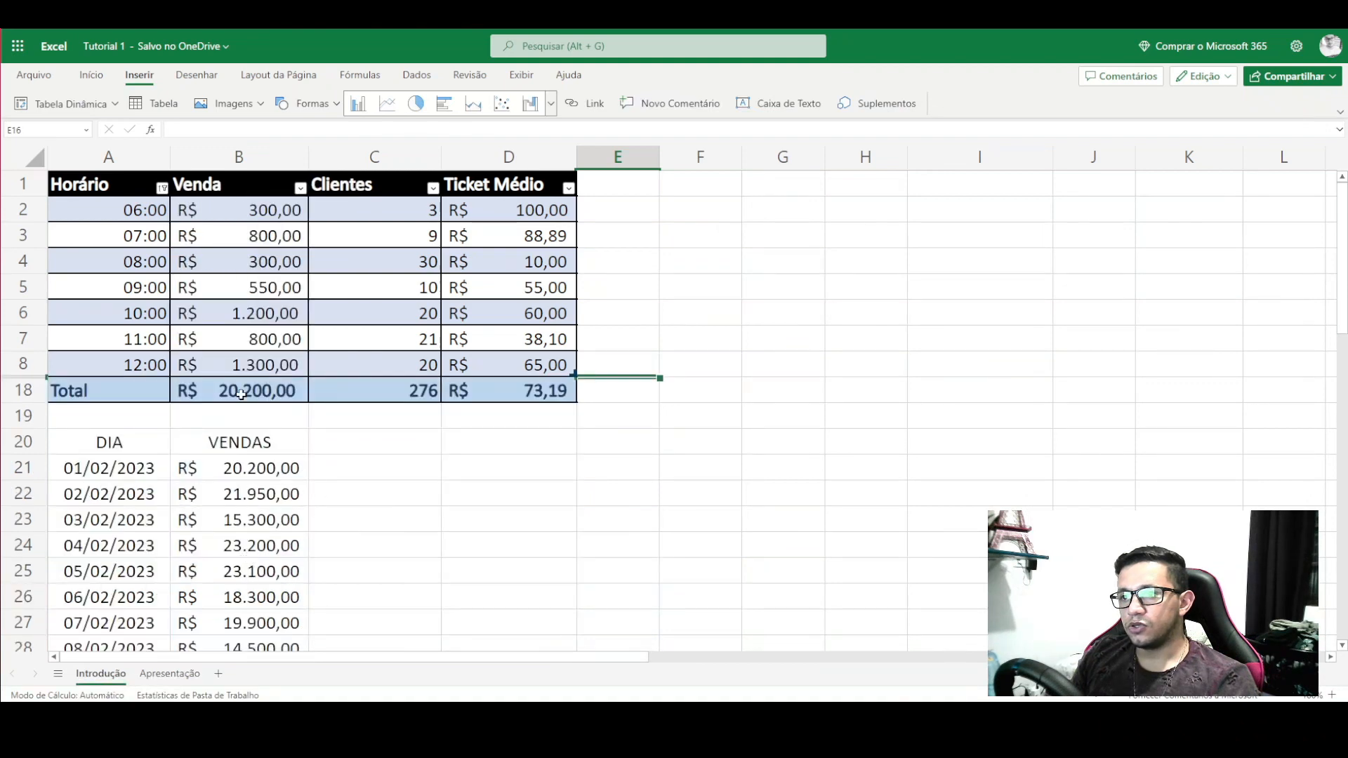
- Check the Total row values, then undo the hour filter
left_click_drag(231, 391, 180, 391)
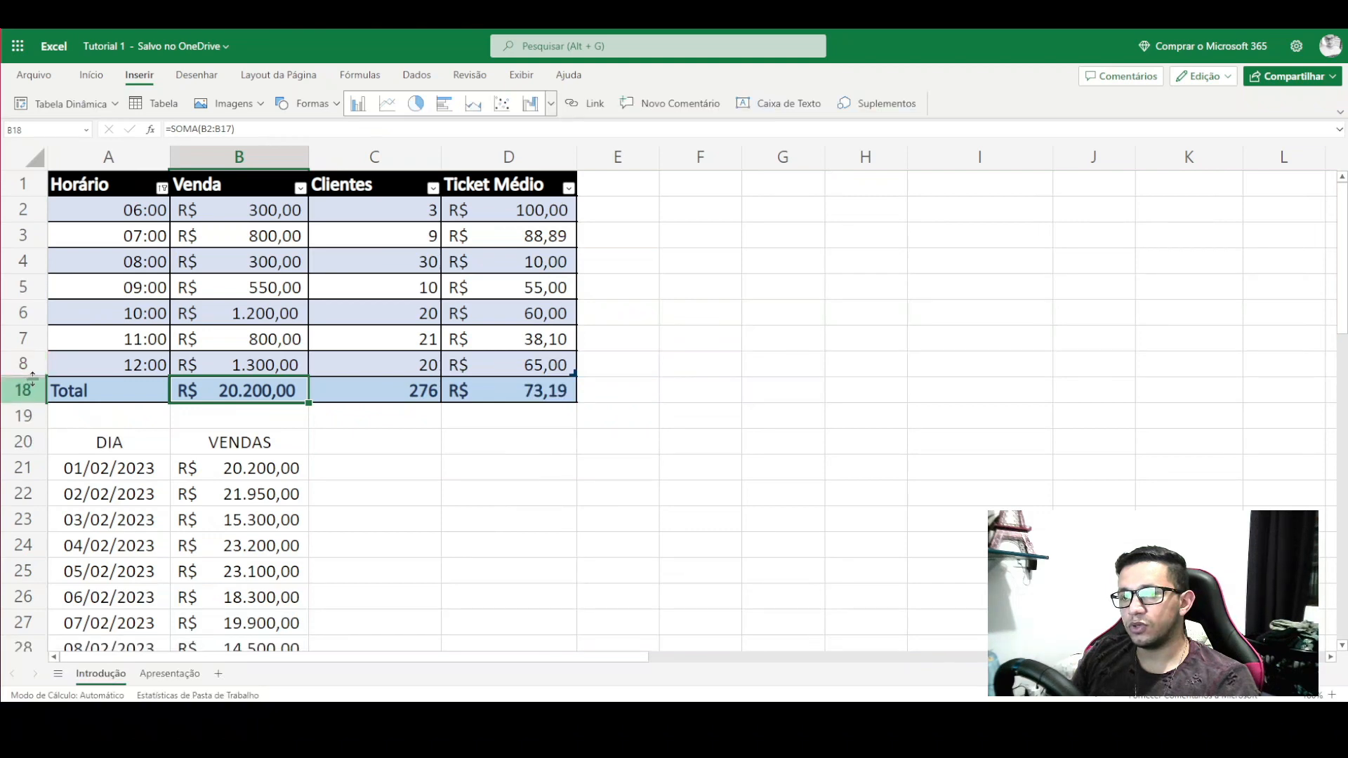
left_click(663, 415)
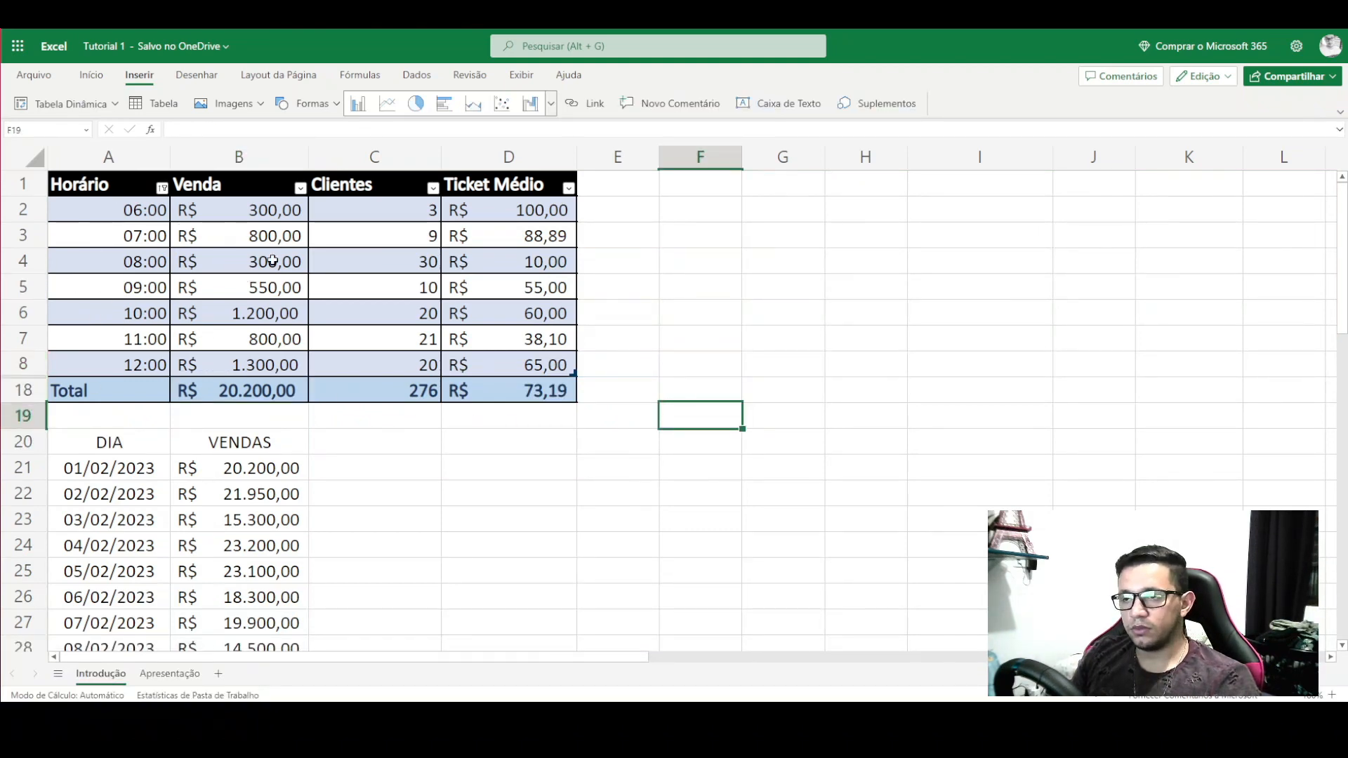
key("ctrl+z")
left_click(605, 309)
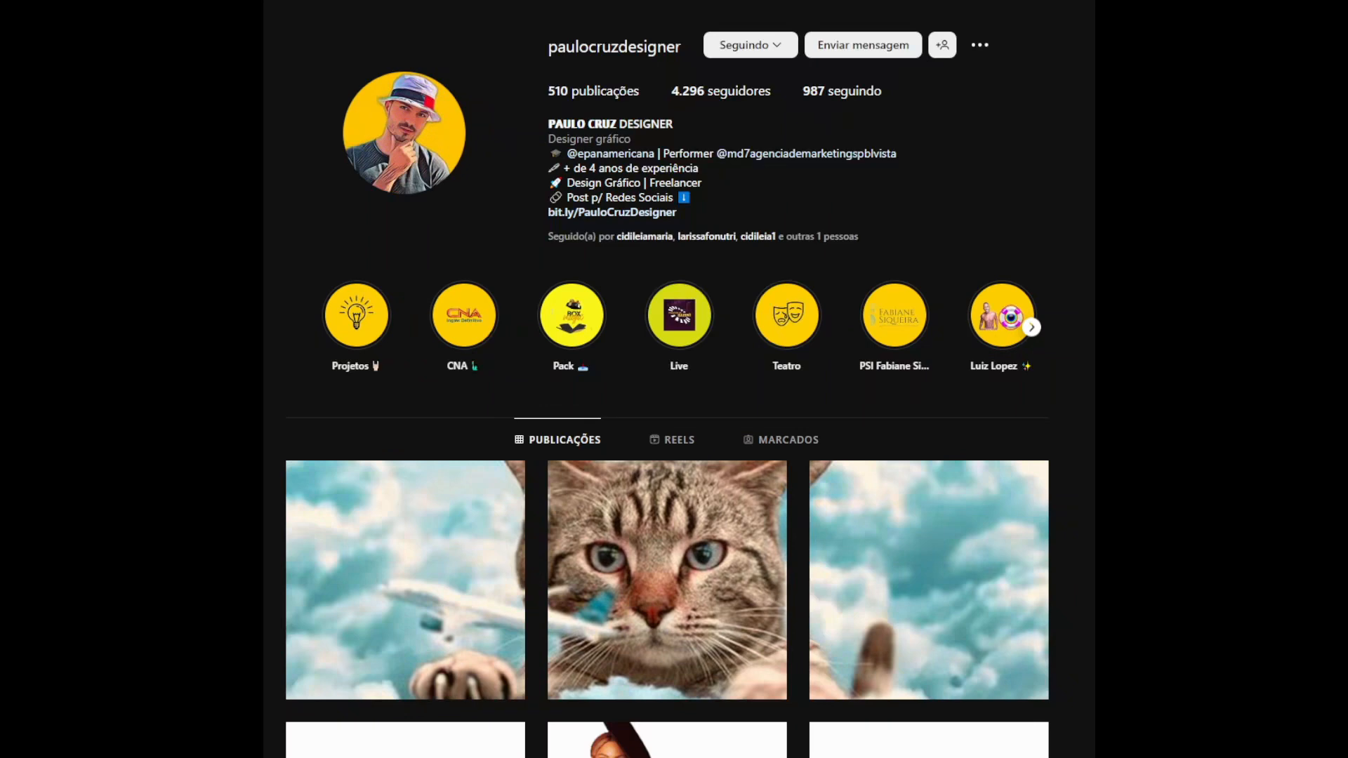
scroll(667, 421, "down", 1)
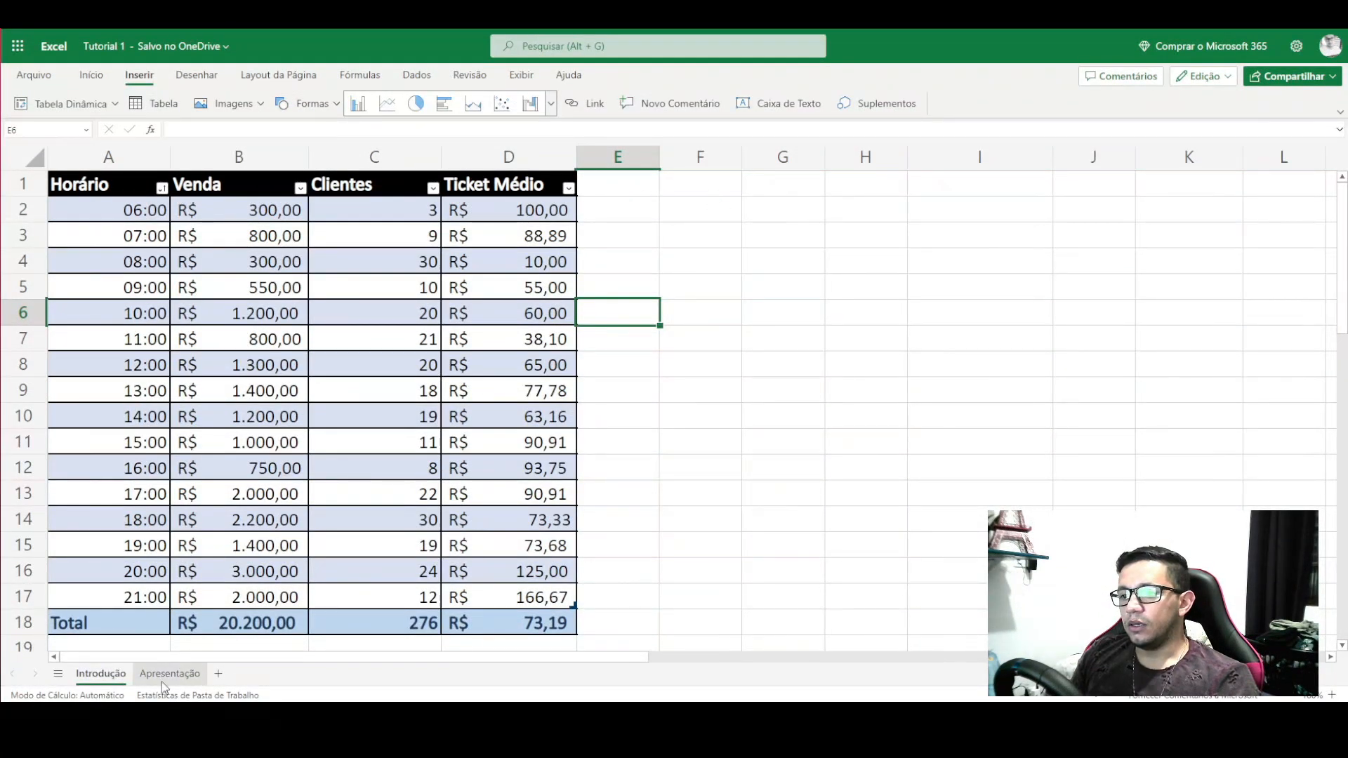
left_click(673, 179)
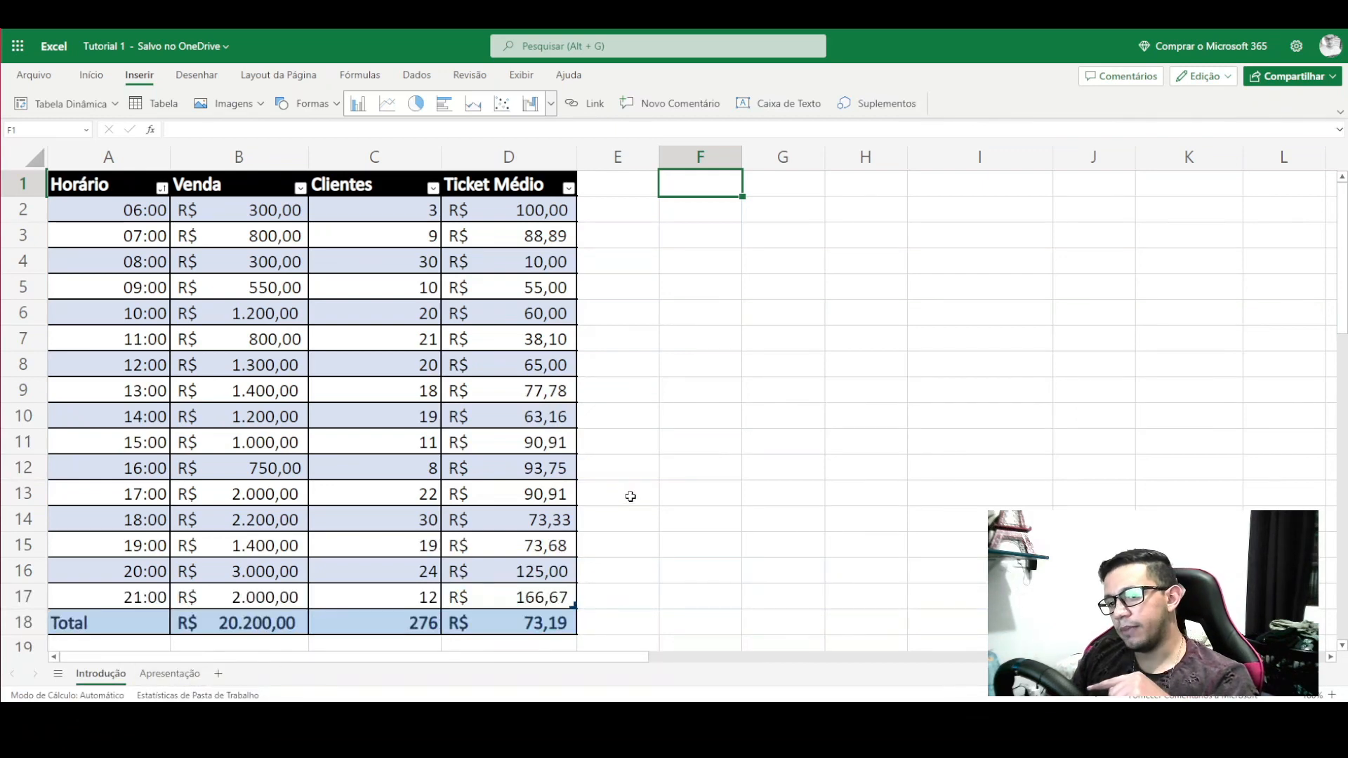
- Delete the VENDAS chart from the Apresentação sheet
left_click(174, 676)
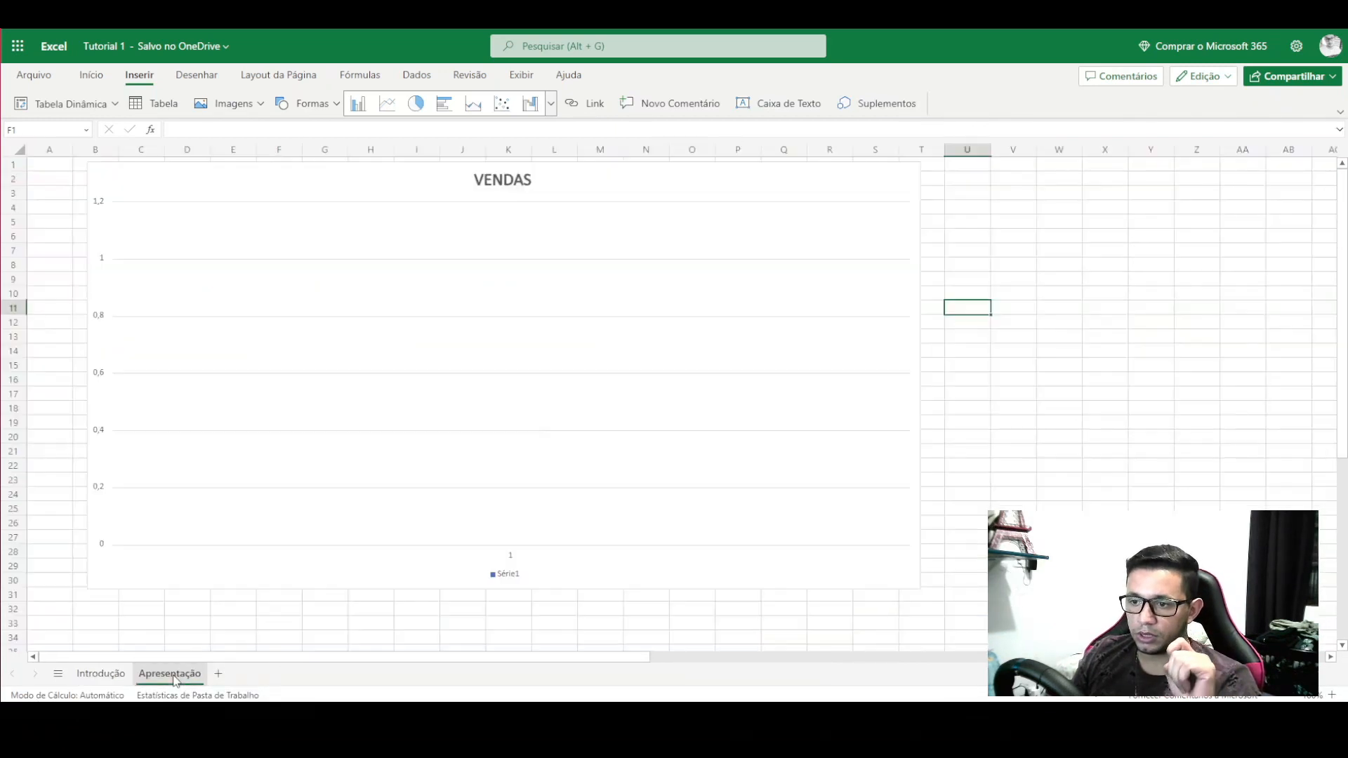
left_click(307, 401)
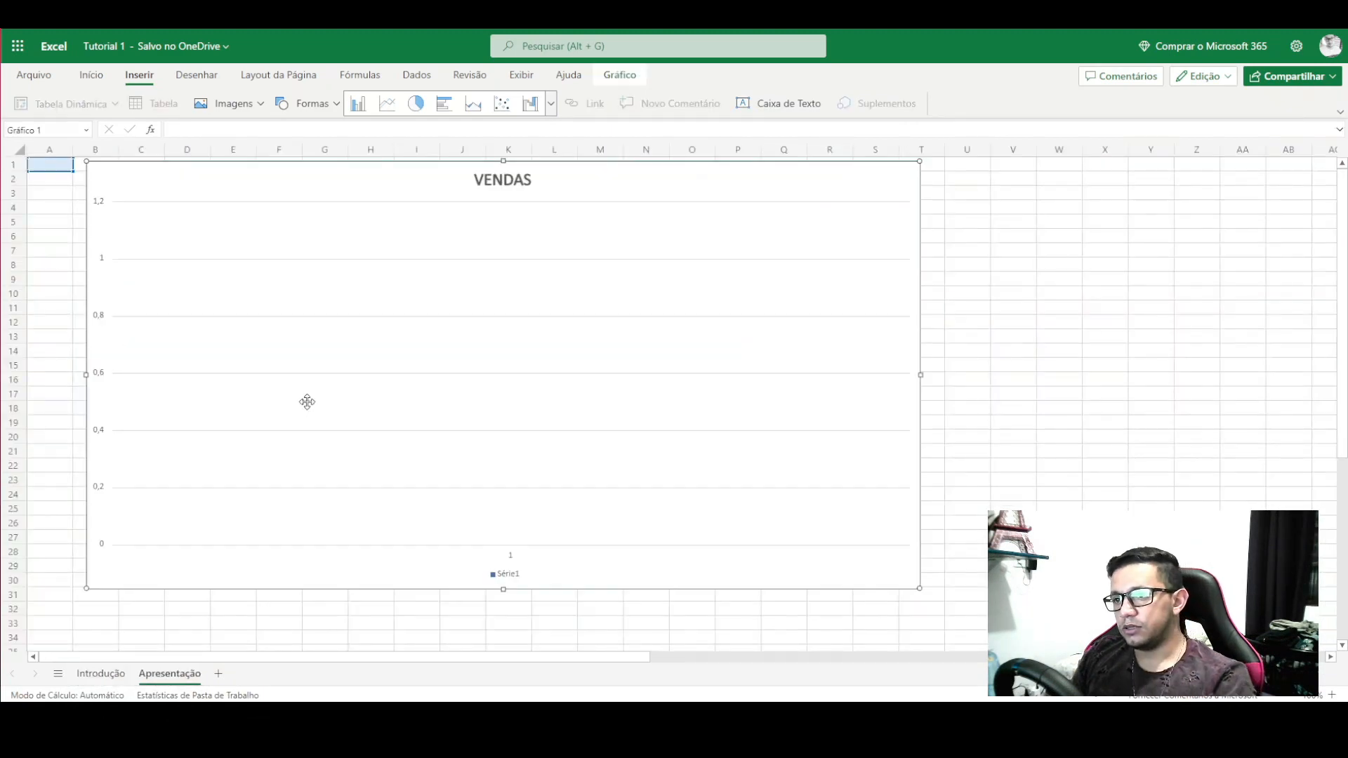
key("Delete")
left_click(51, 163)
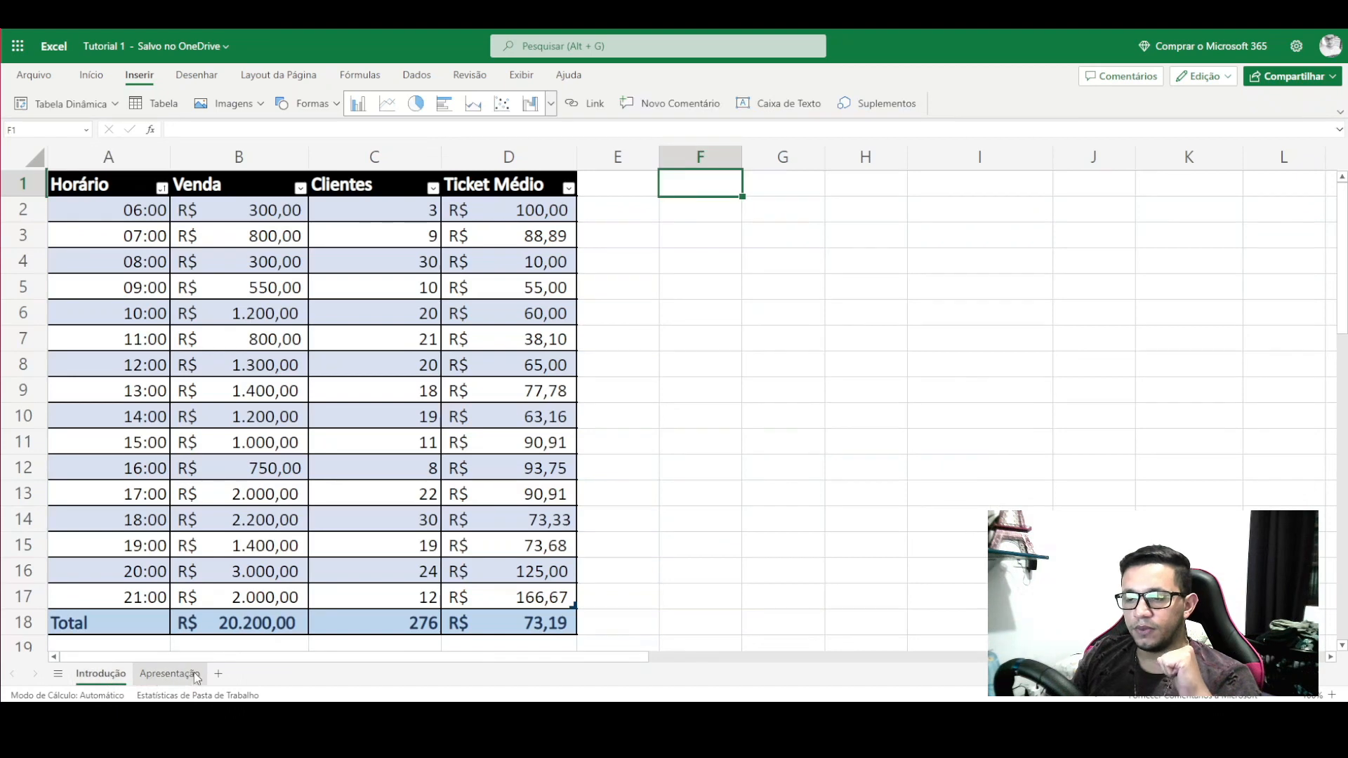
- Delete the Apresentação sheet and add a new blank sheet, Planilha1
left_click(162, 673)
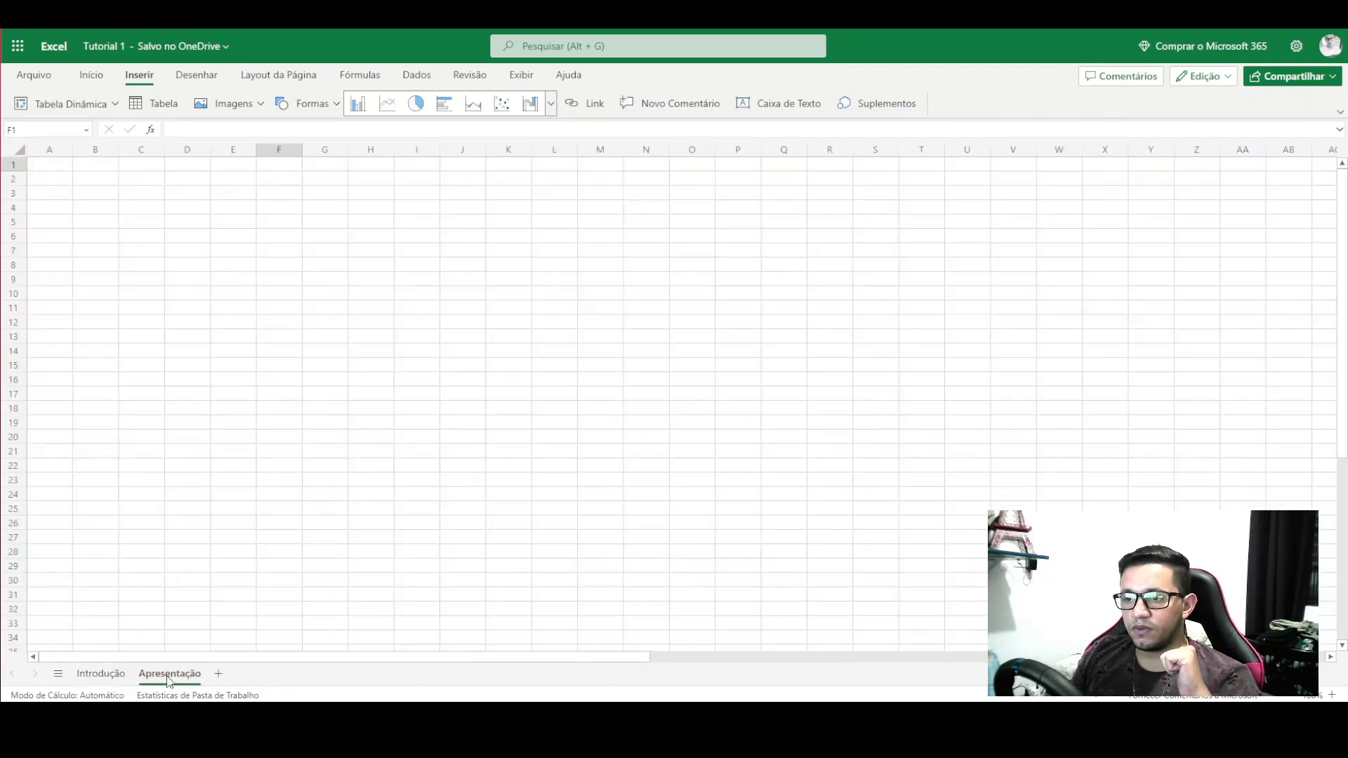
right_click(167, 676)
left_click(203, 450)
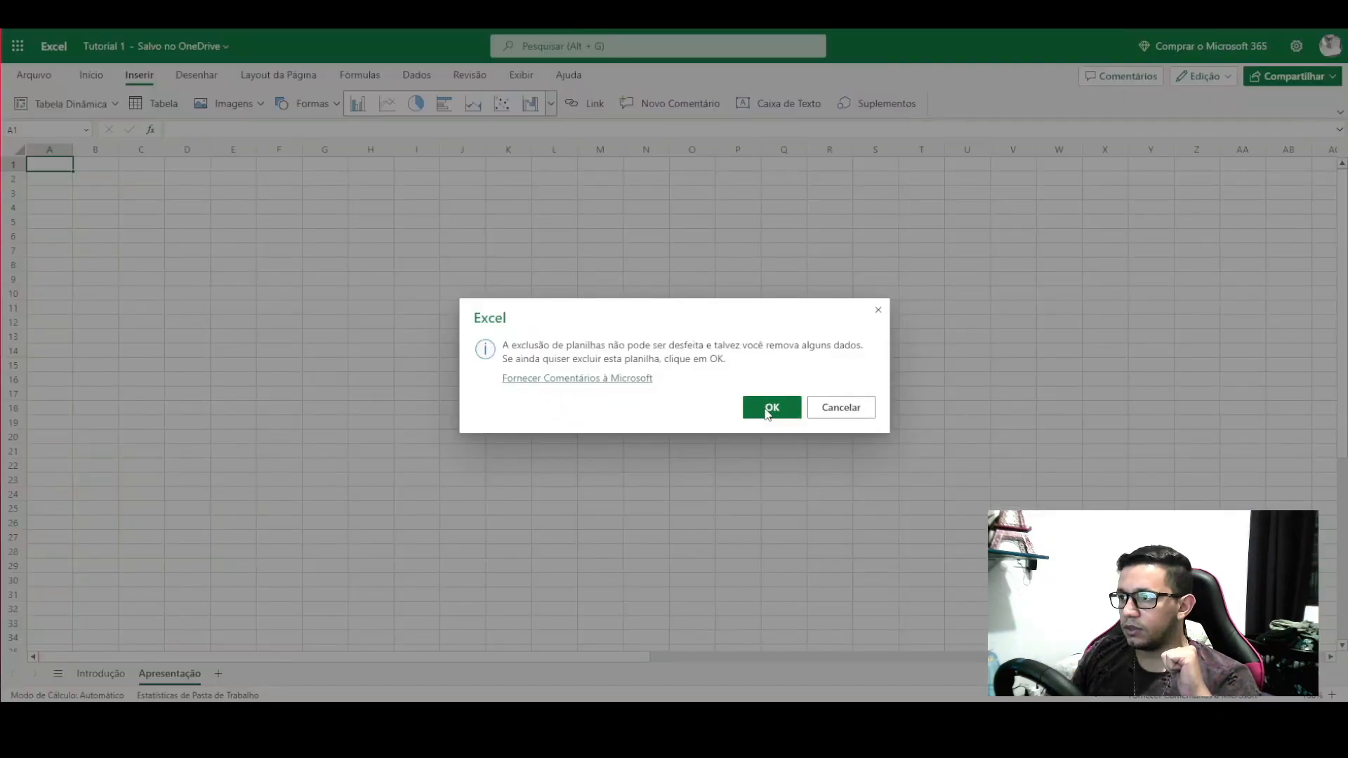
left_click(766, 406)
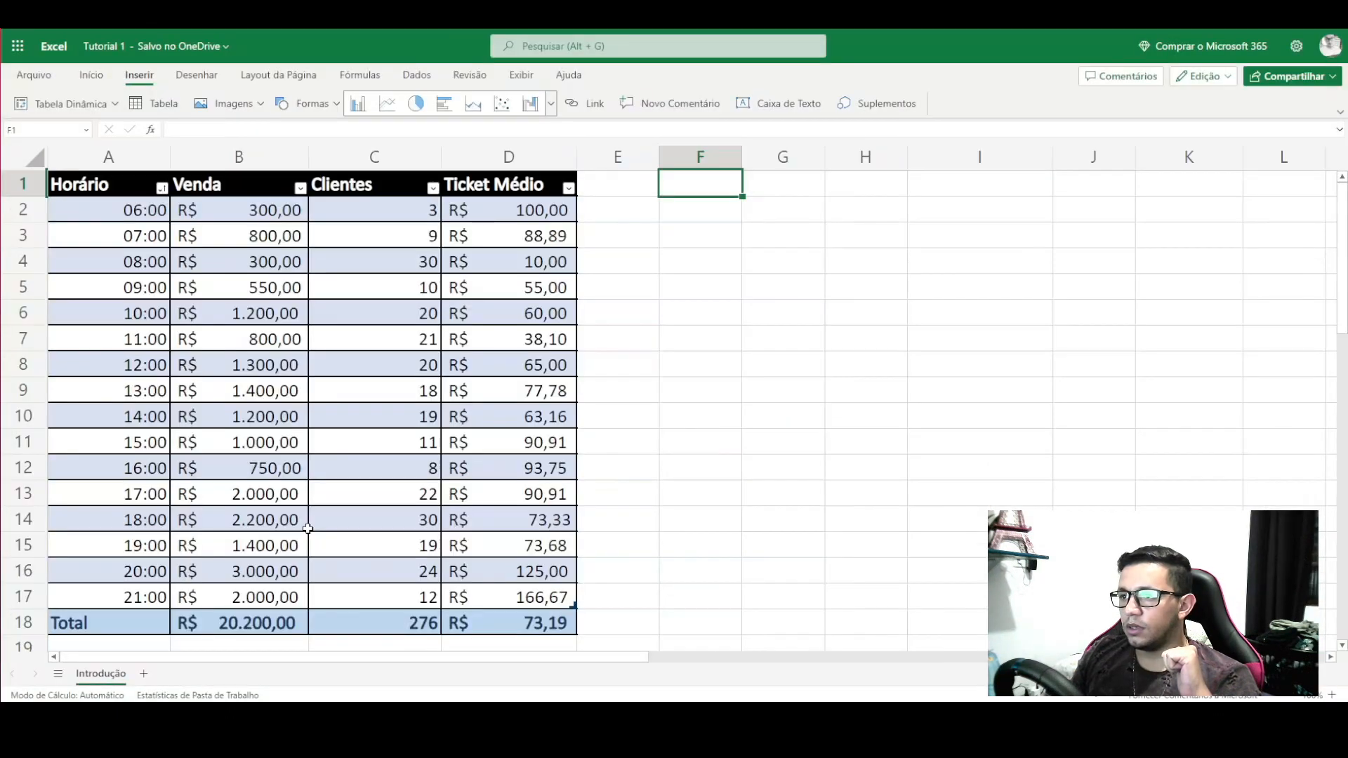
left_click(143, 674)
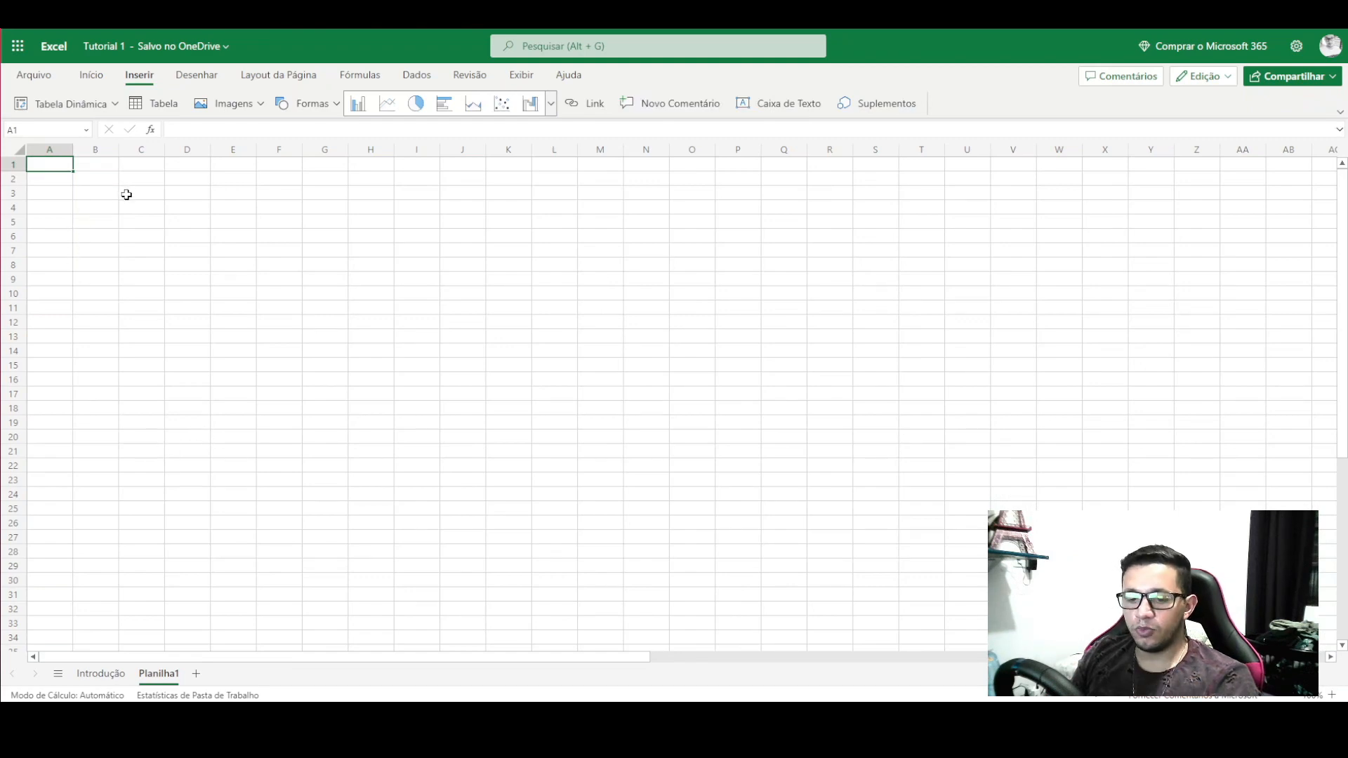
- Enter TOTAL in A1 and widen column A
type("TOTAL")
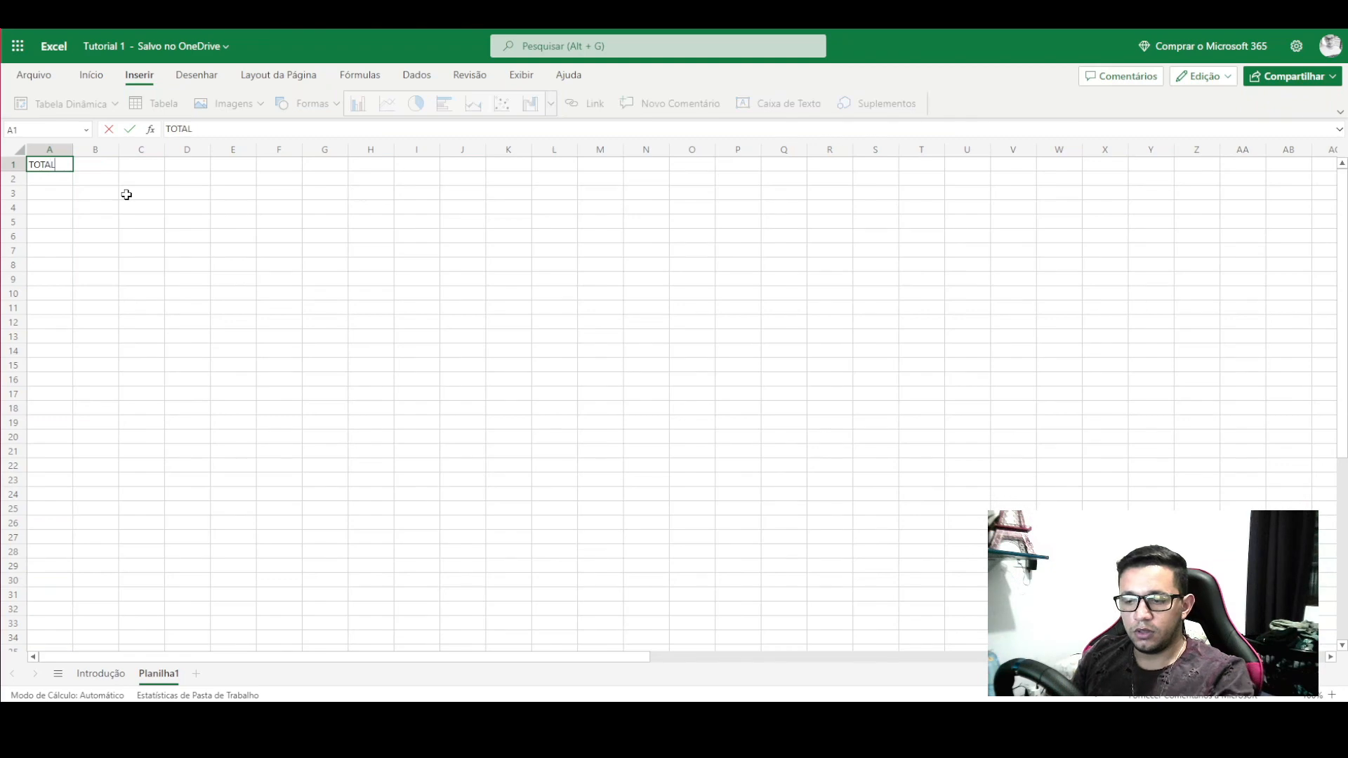
key("Return")
left_click_drag(73, 150, 186, 149)
- Centre TOTAL in A1 and begin a formula with = in A2
left_click(80, 166)
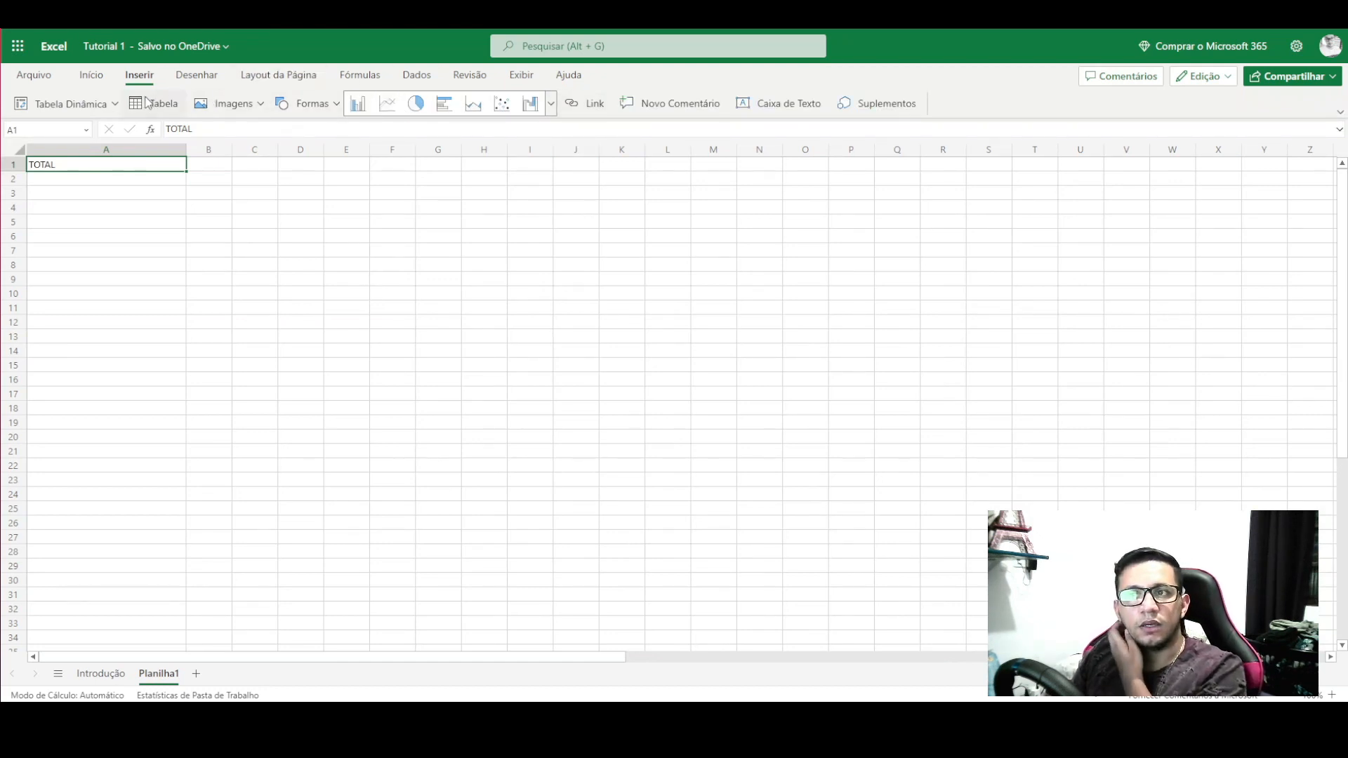
left_click(91, 74)
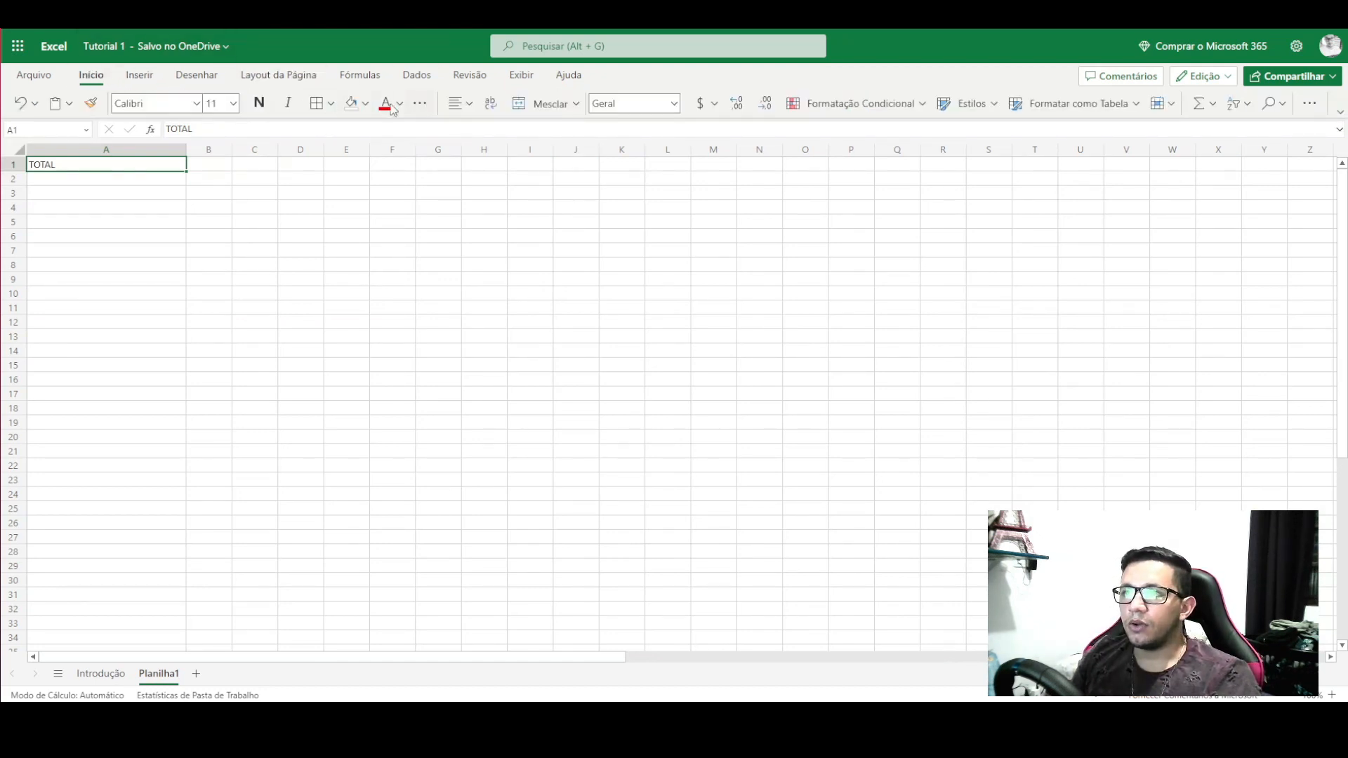
left_click(456, 105)
left_click(487, 156)
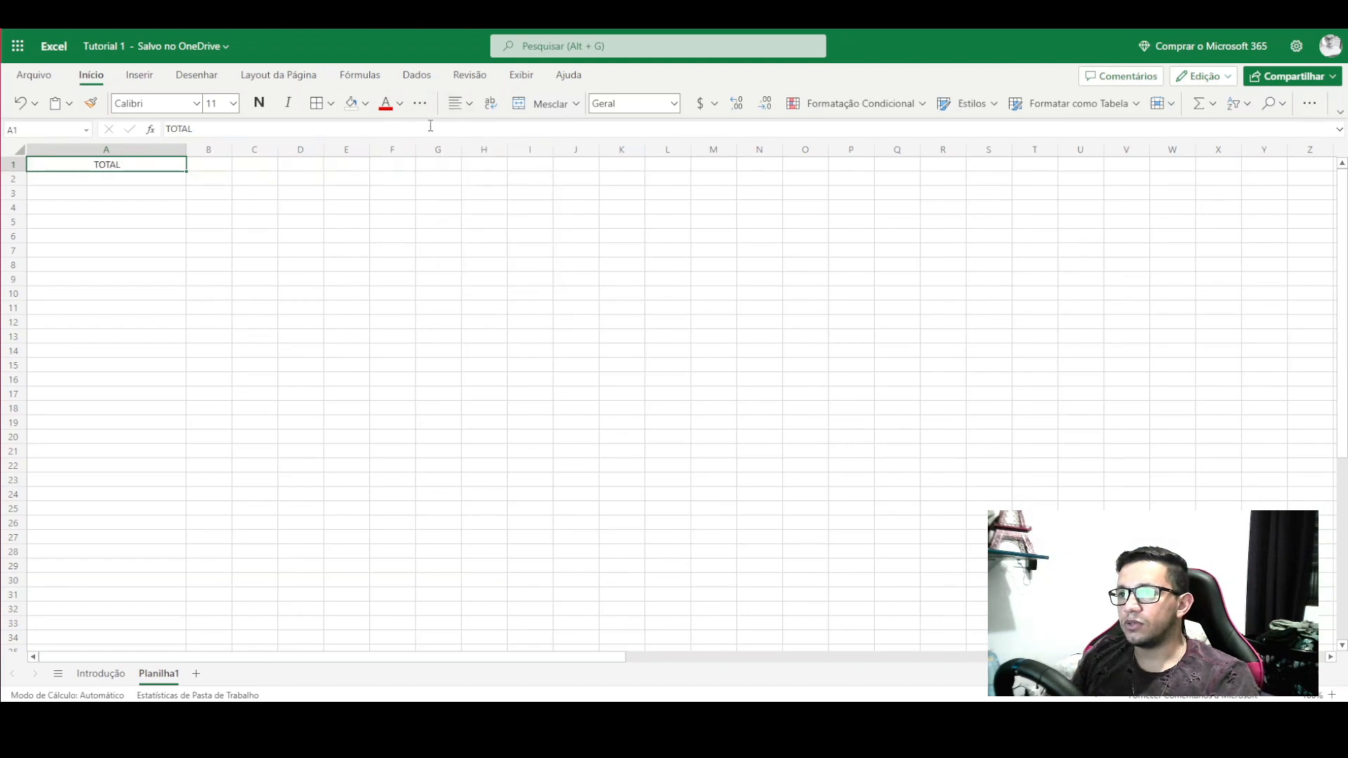
left_click(165, 265)
left_click(119, 182)
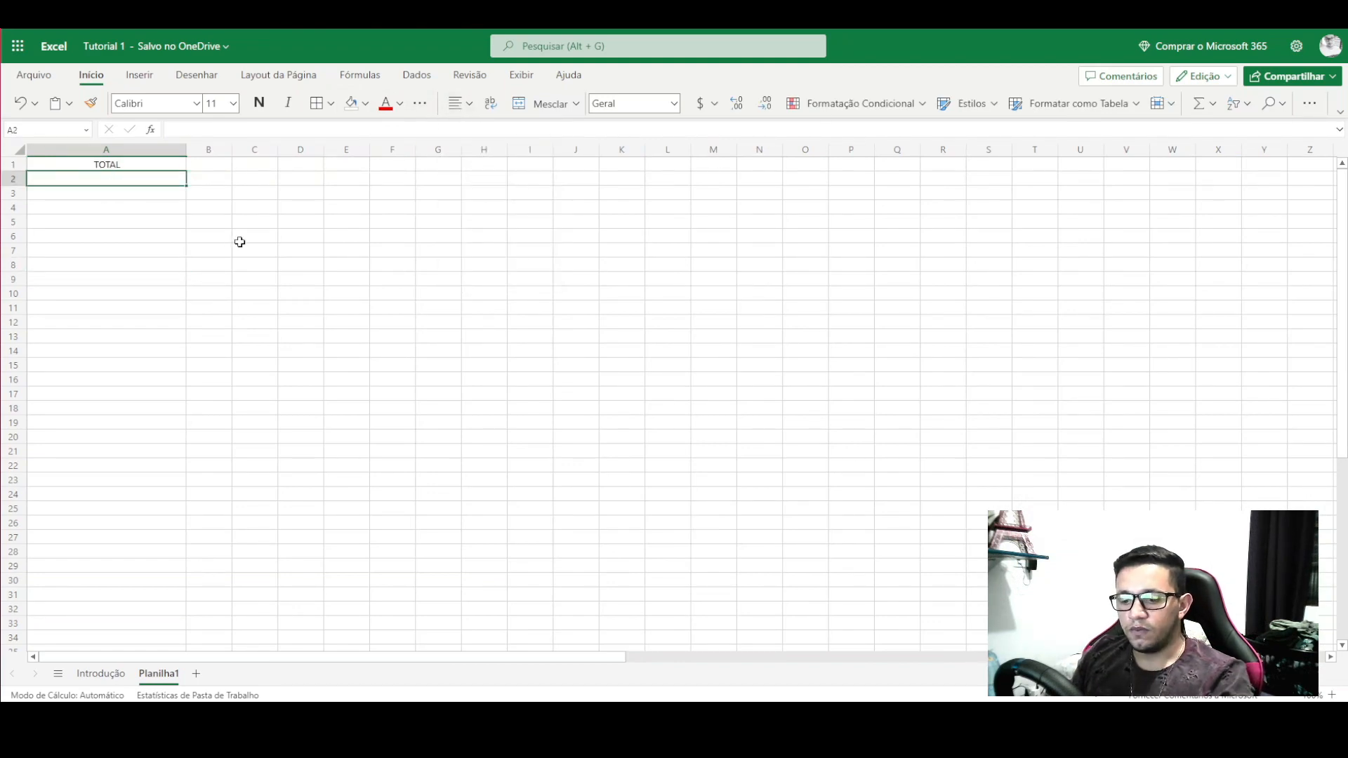
type("=")
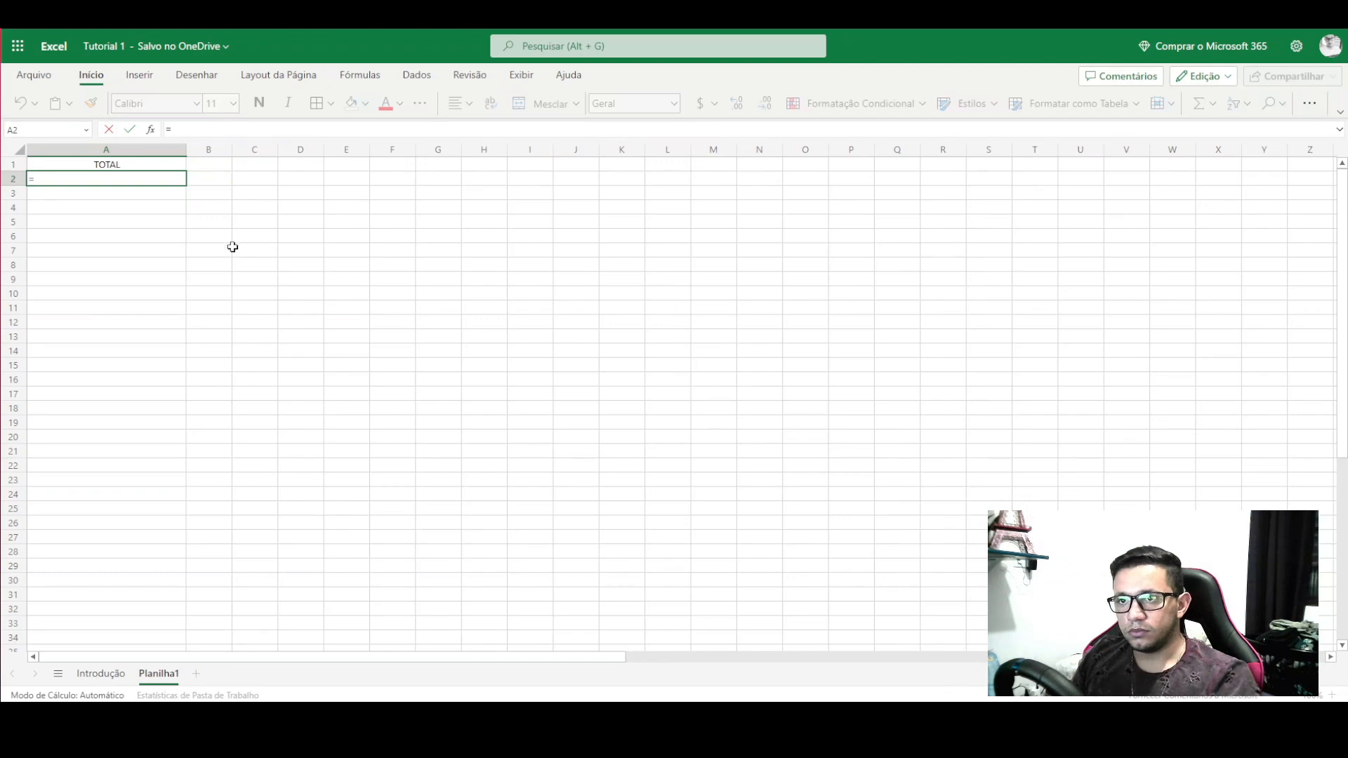
- Enter =Introdução!B18 in Planilha1's A2 to pull the Introdução sales total
left_click(107, 675)
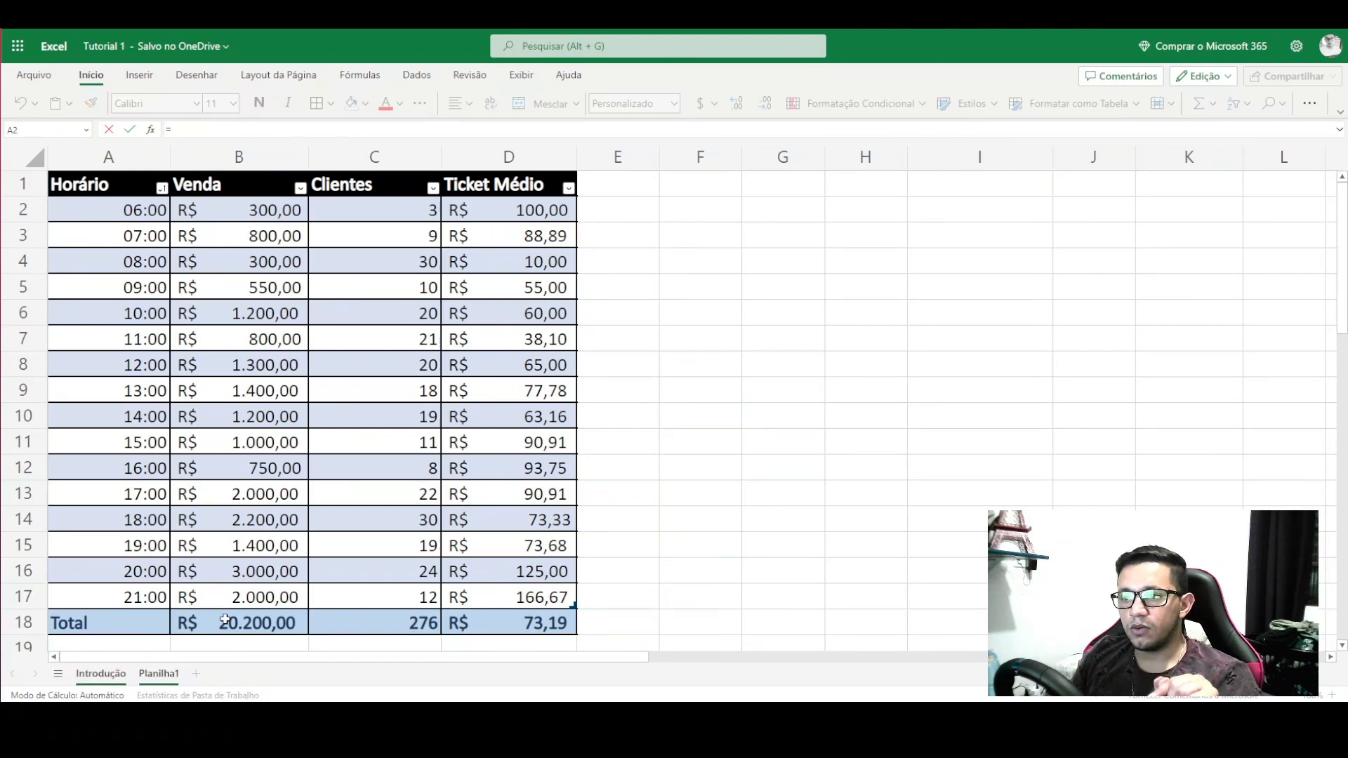
left_click(255, 623)
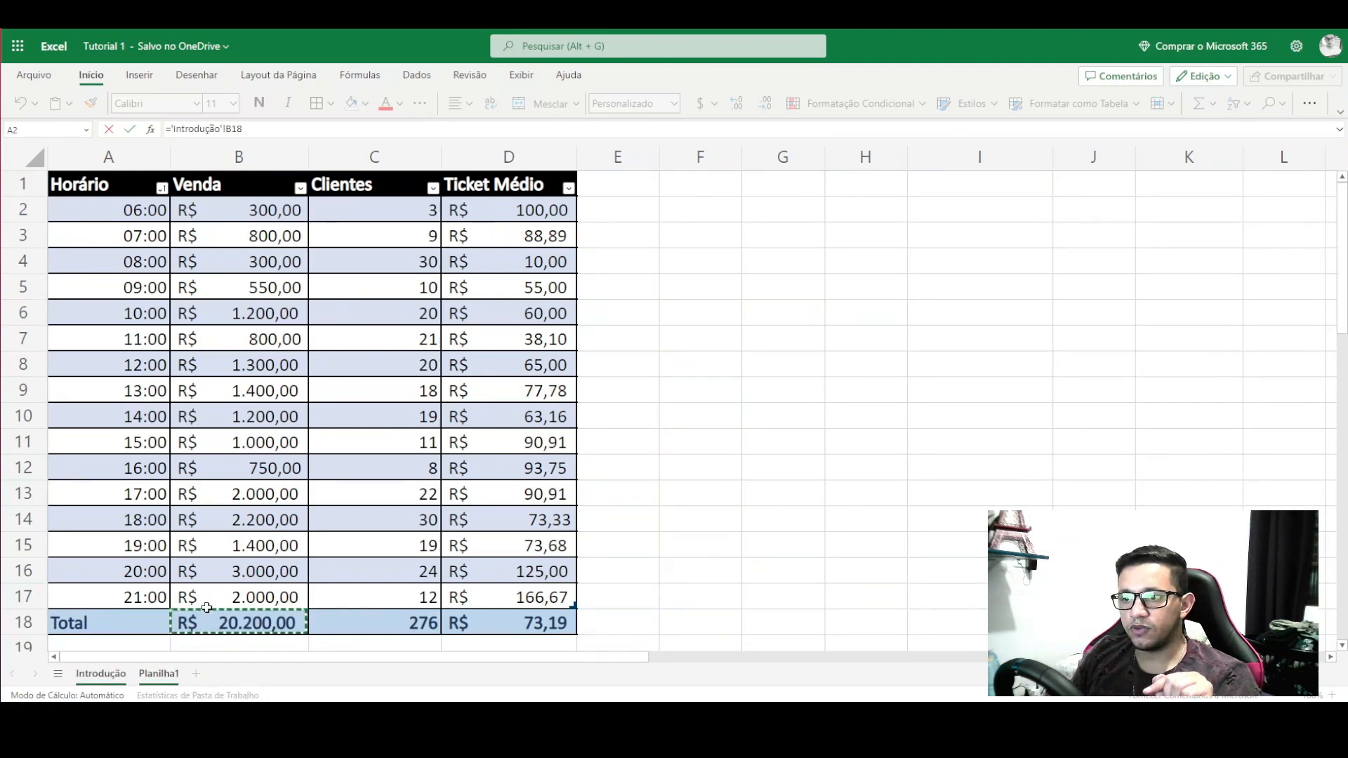
key("Return")
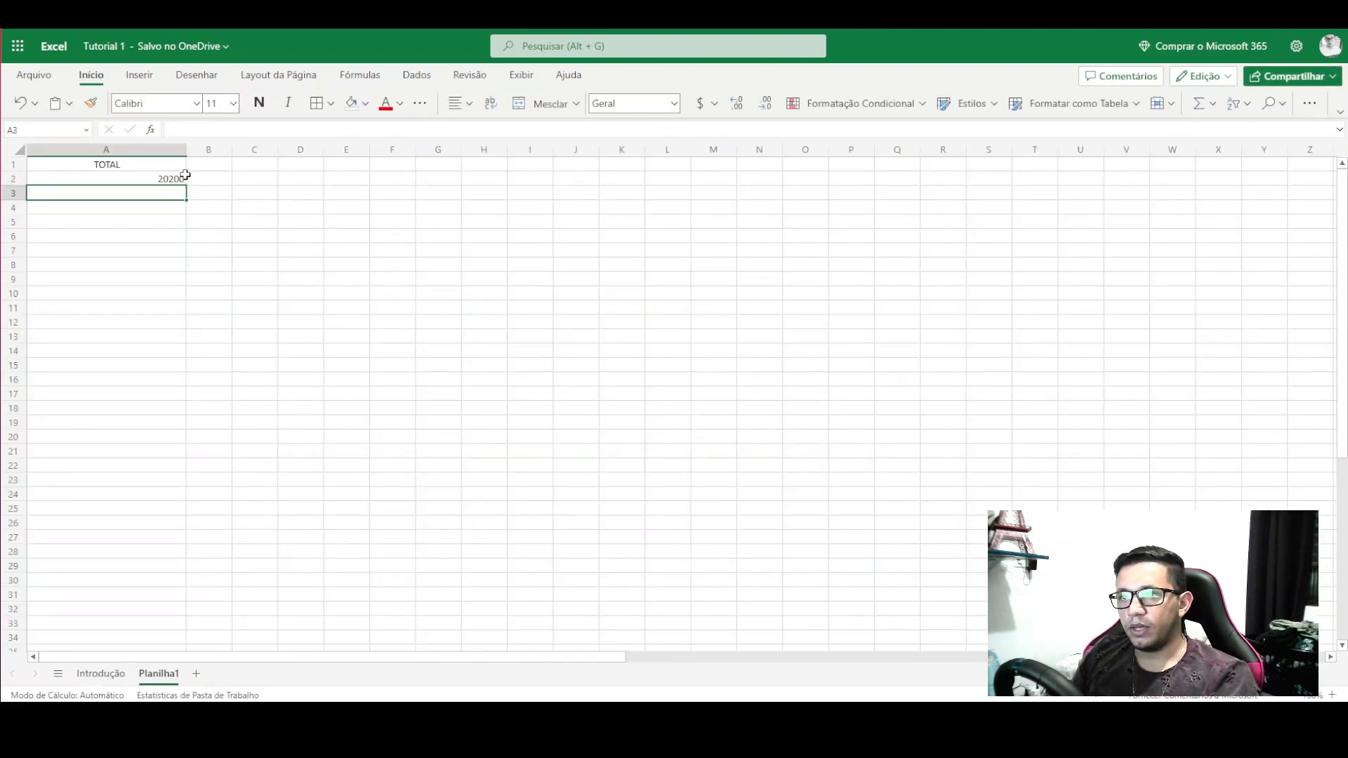
- Format A2 as R$ Português (Brasil) accounting to show R$ 20.200,00, and compare it with Introdução's B18
left_click(170, 179)
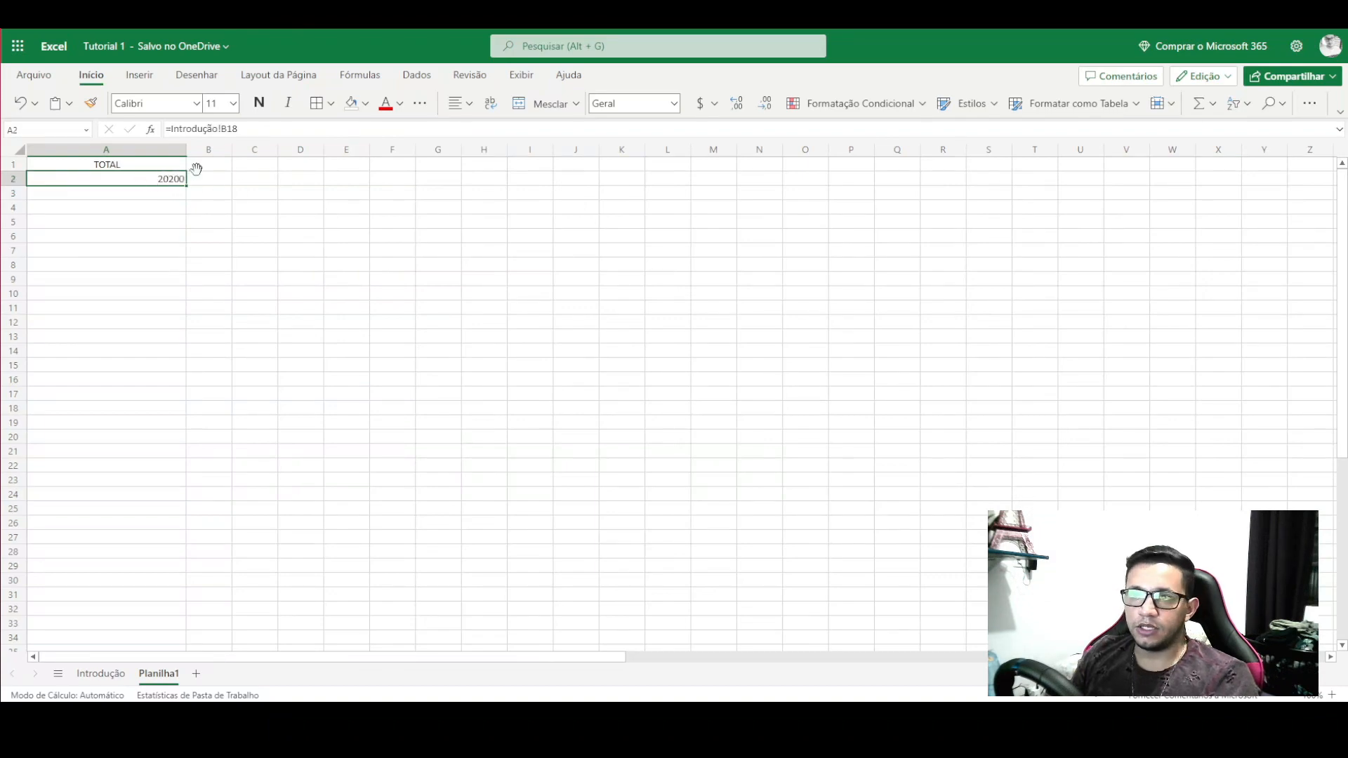
left_click(715, 104)
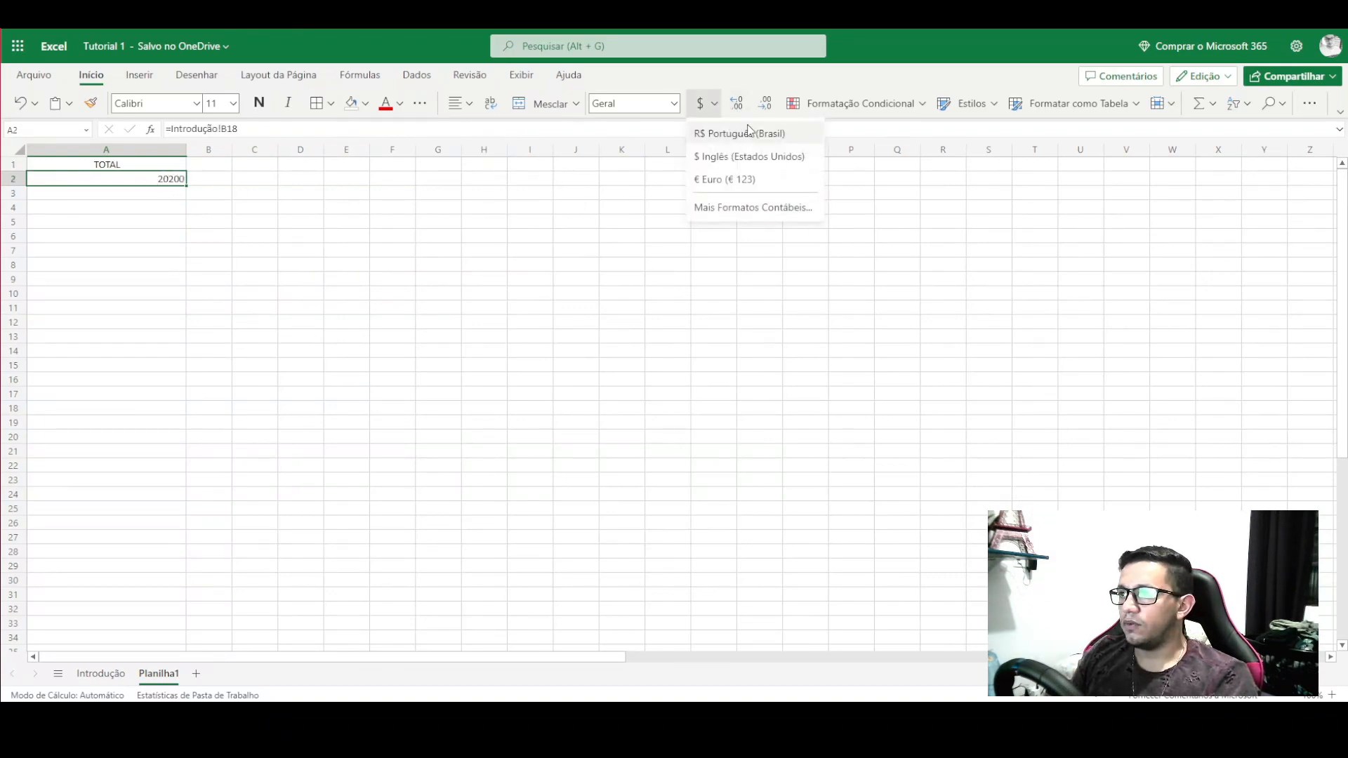
left_click(751, 133)
left_click(181, 291)
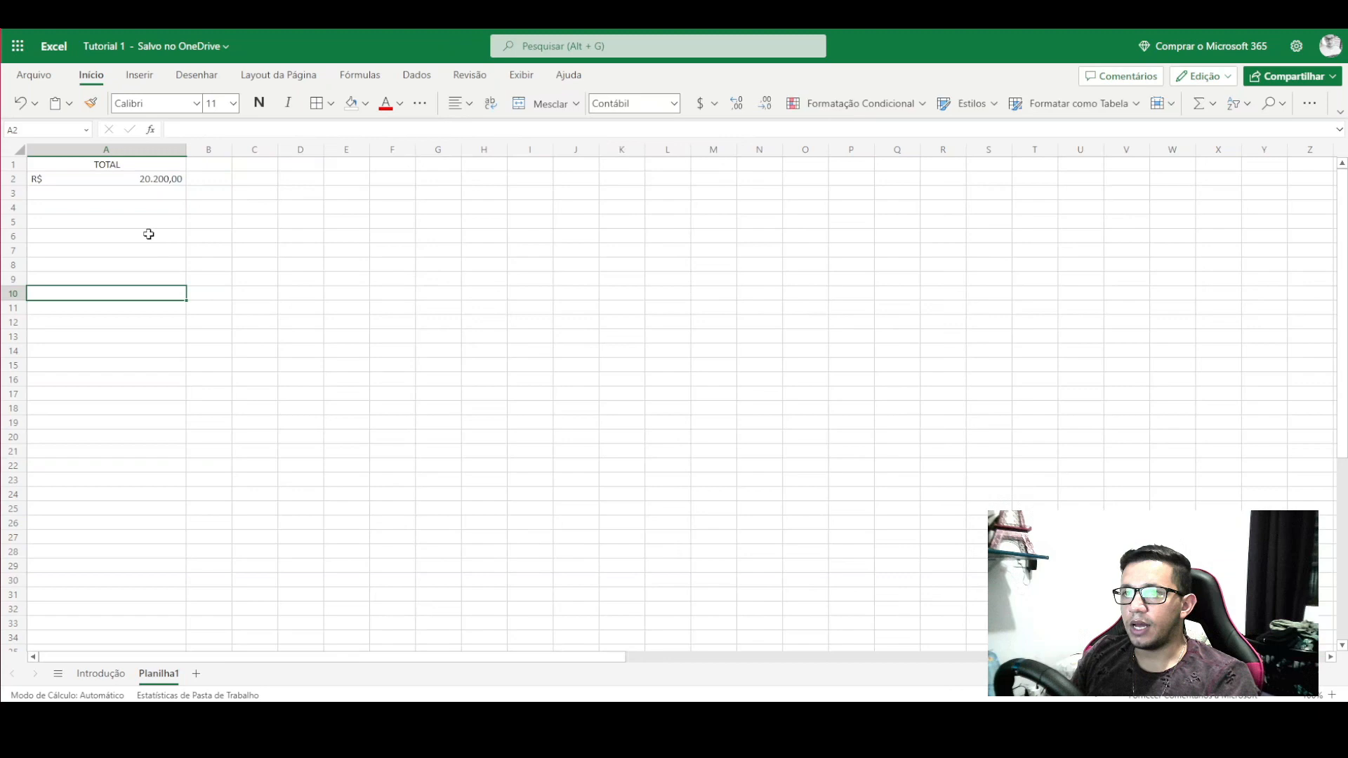
left_click(139, 182)
left_click(100, 673)
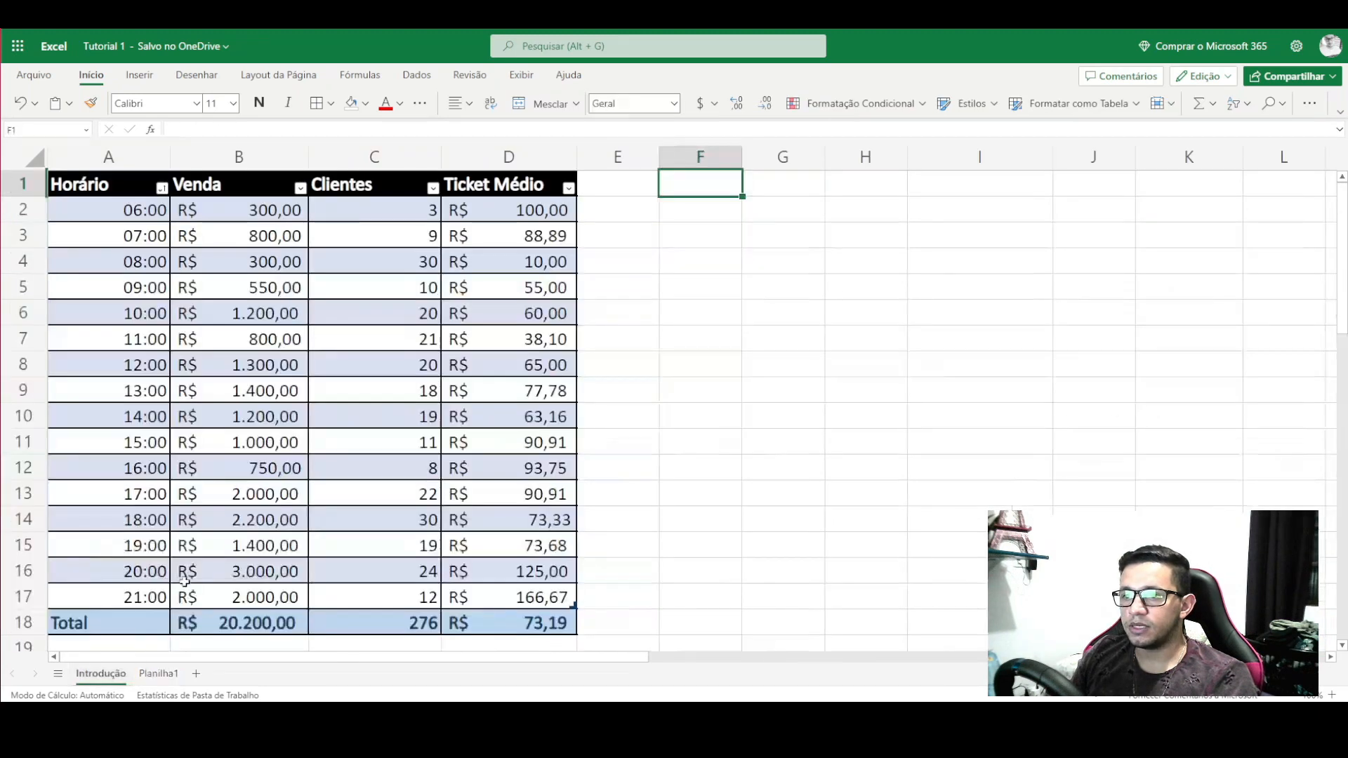
left_click(249, 622)
left_click(159, 673)
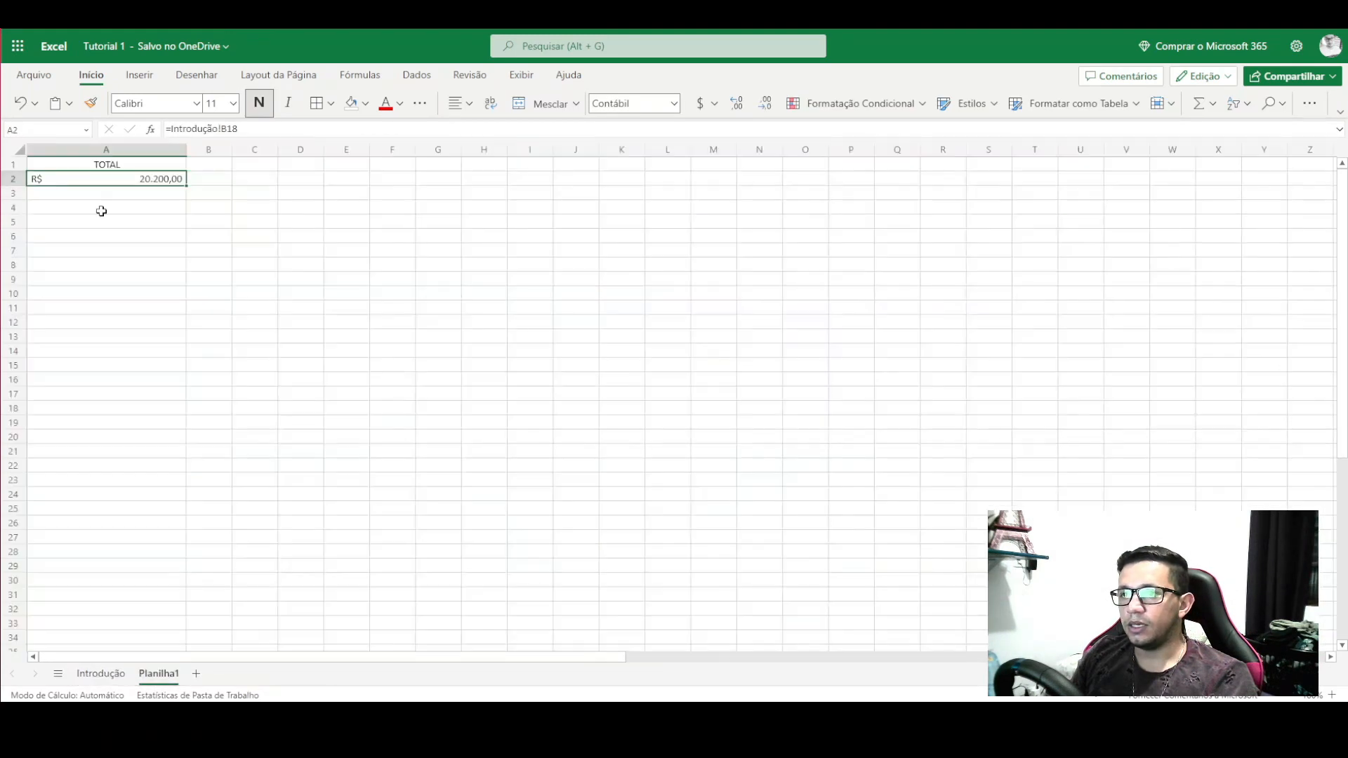
- Change Introdução's B10 sale to 1000 and check that Planilha1's TOTAL shows R$ 20.000,00
left_click(100, 673)
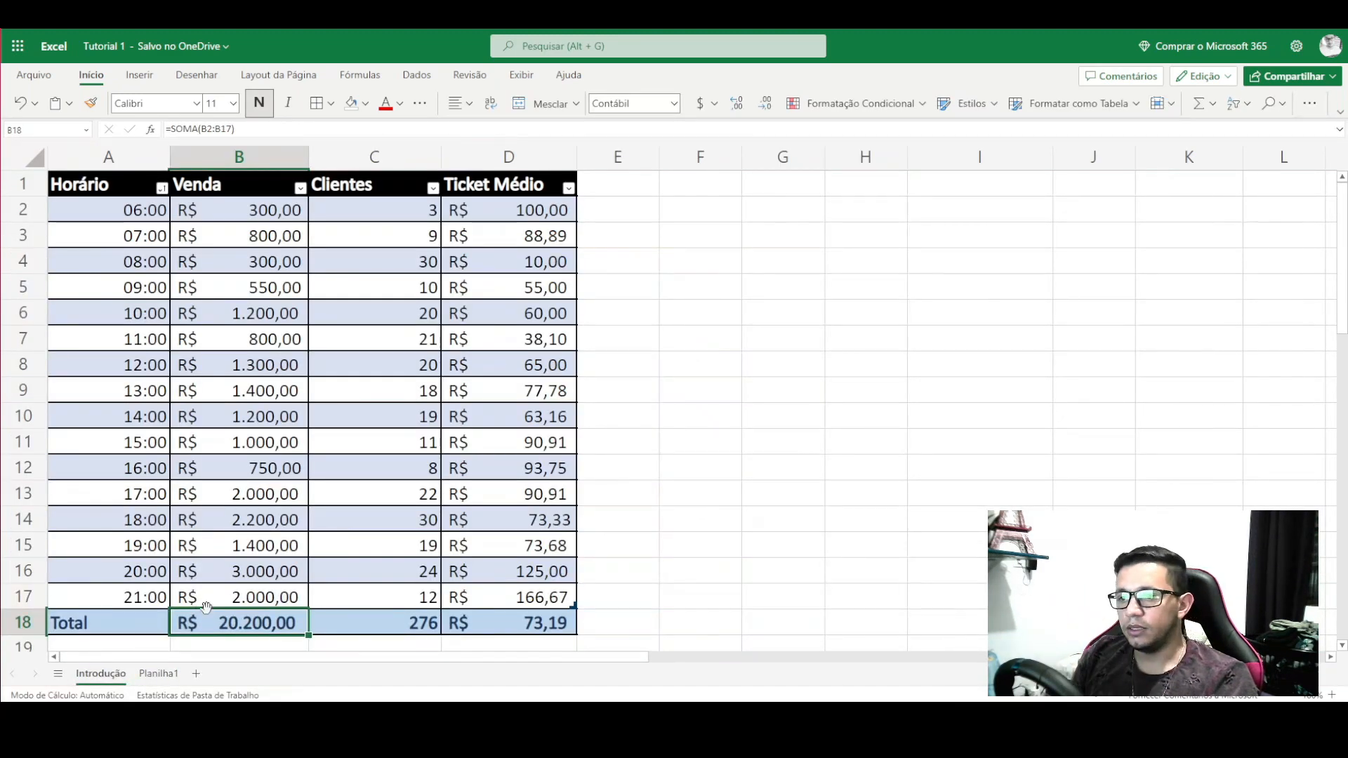
left_click(238, 417)
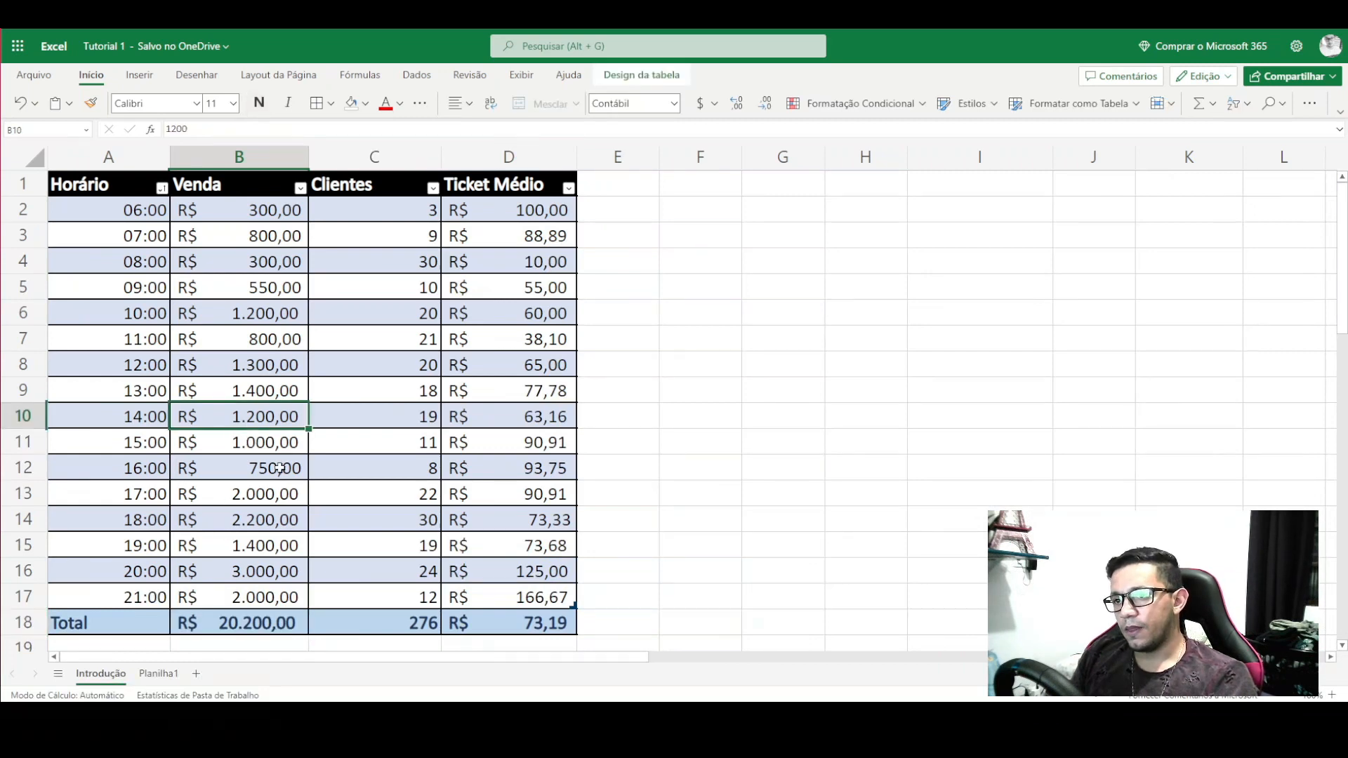
type("1")
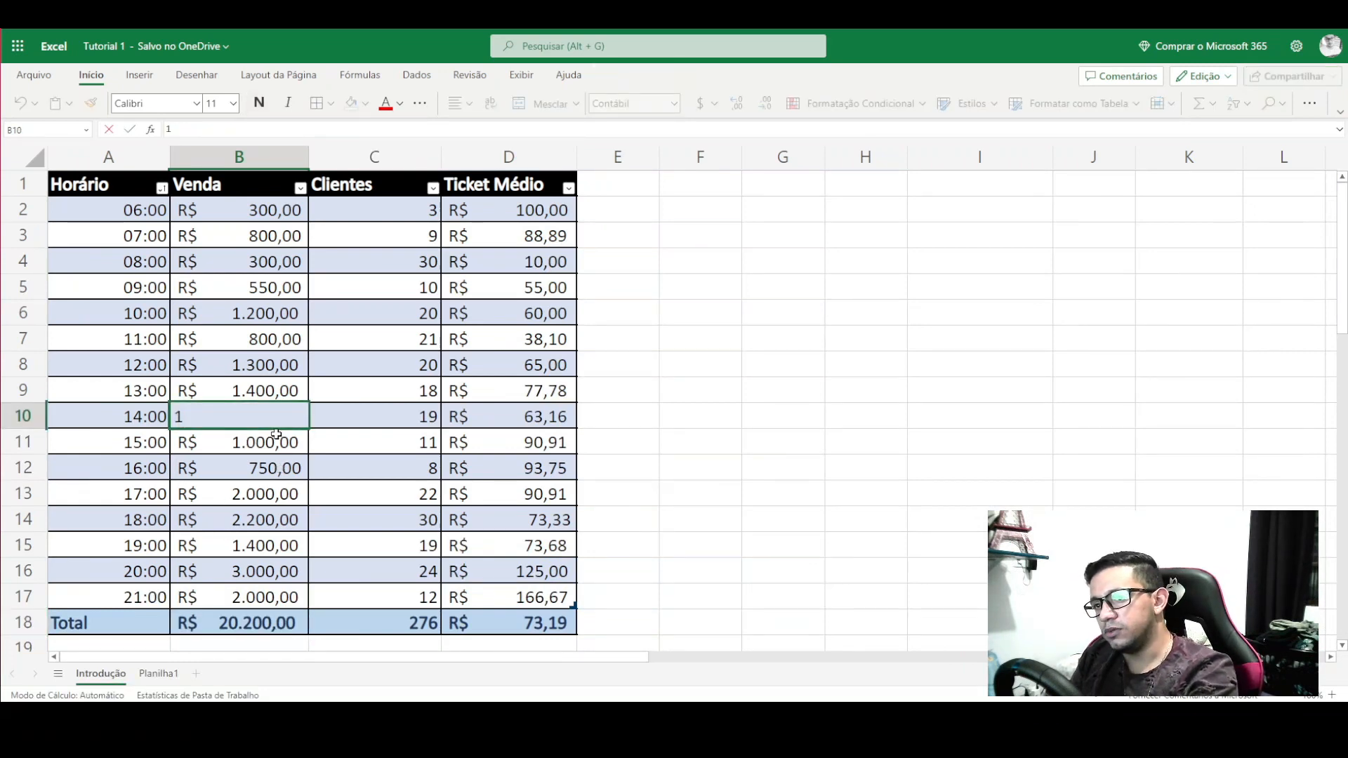
type("0")
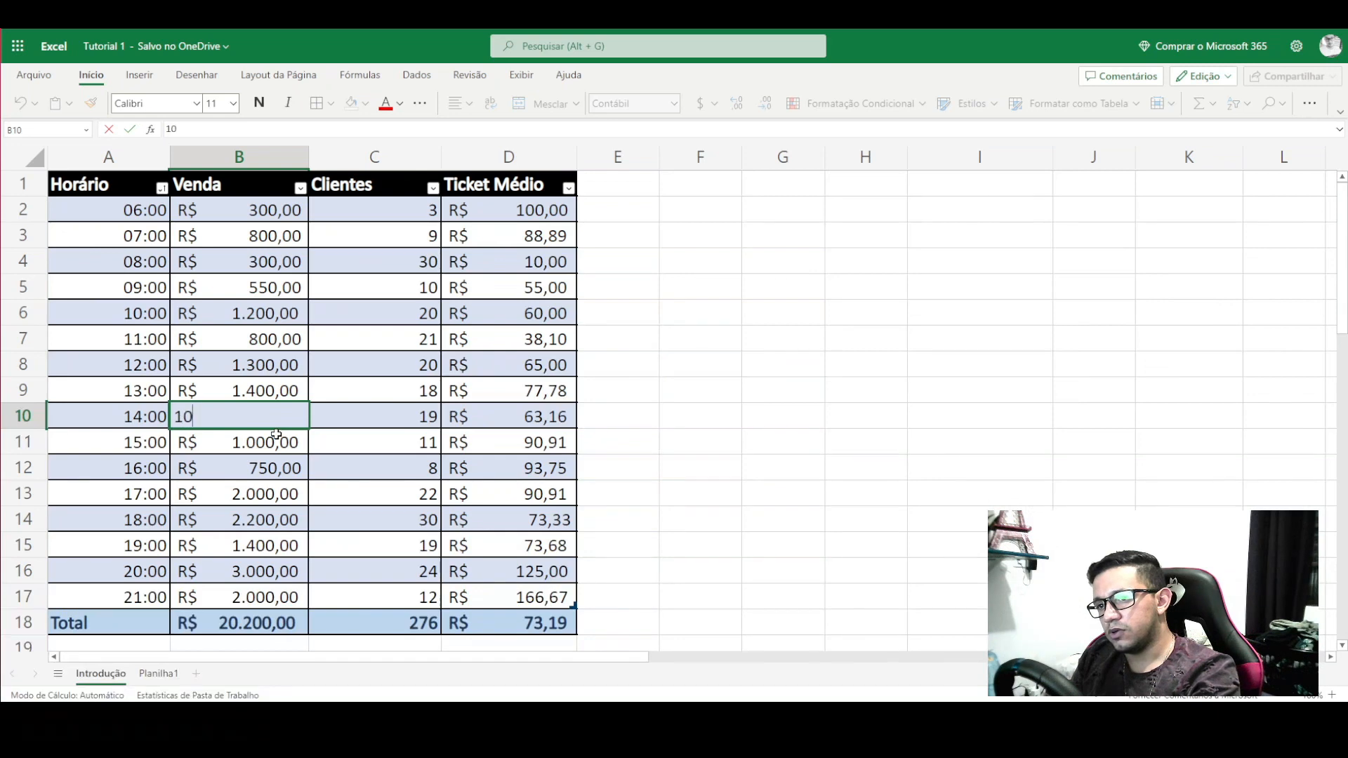
type("00")
key("Return")
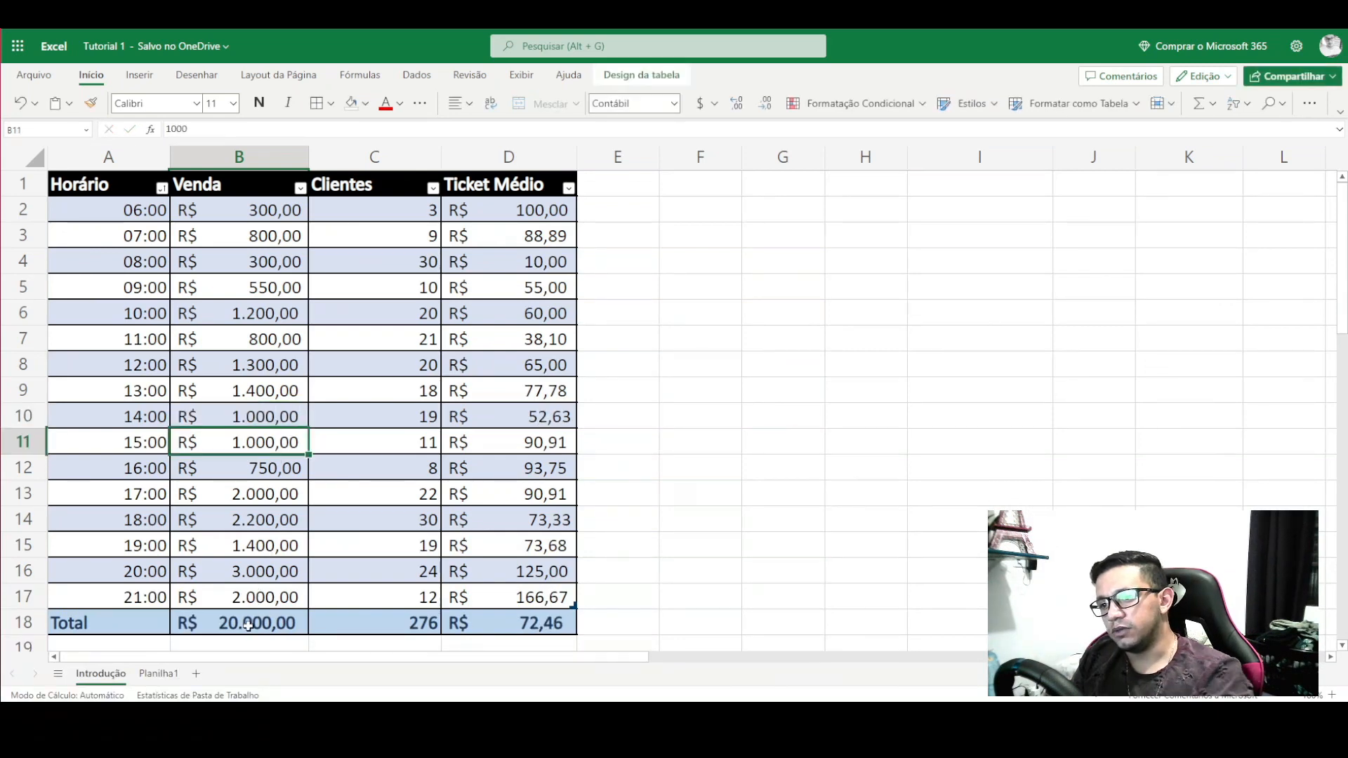
left_click(159, 673)
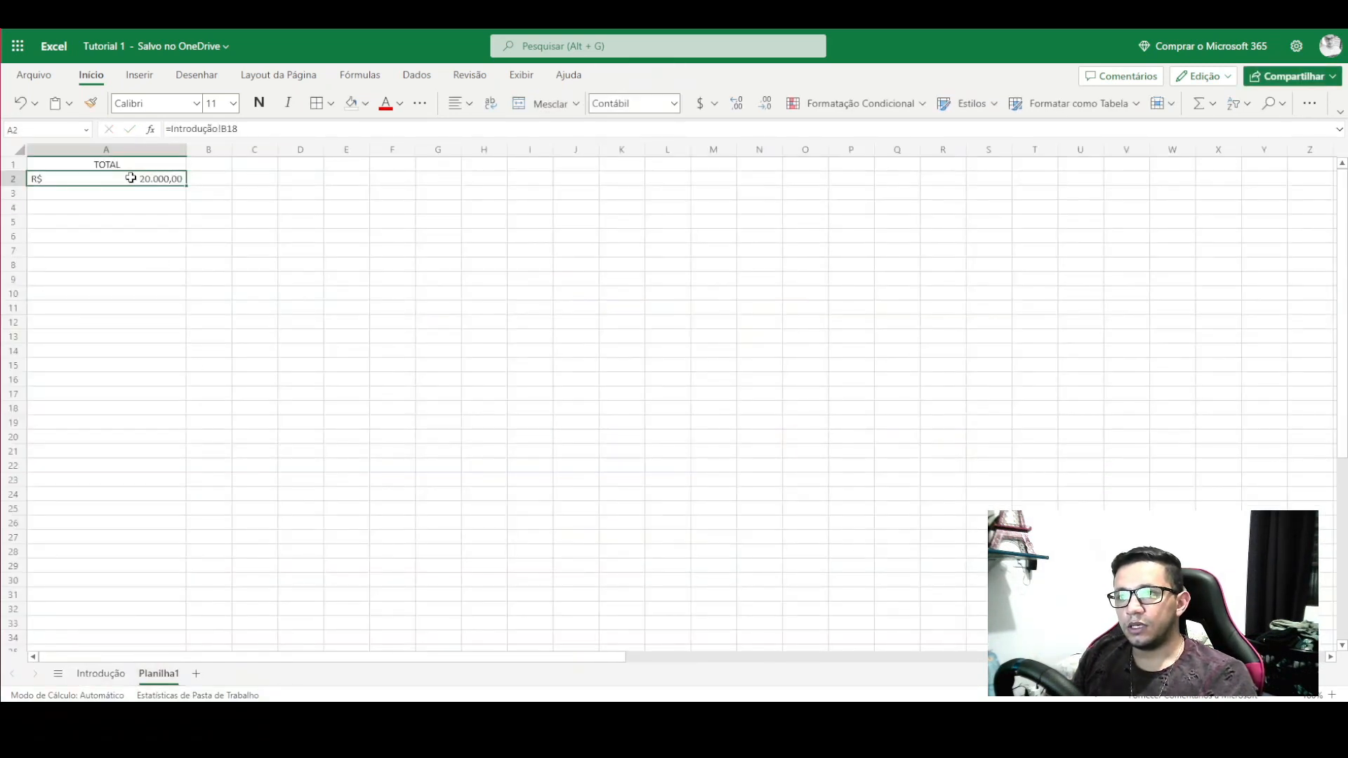
left_click(104, 675)
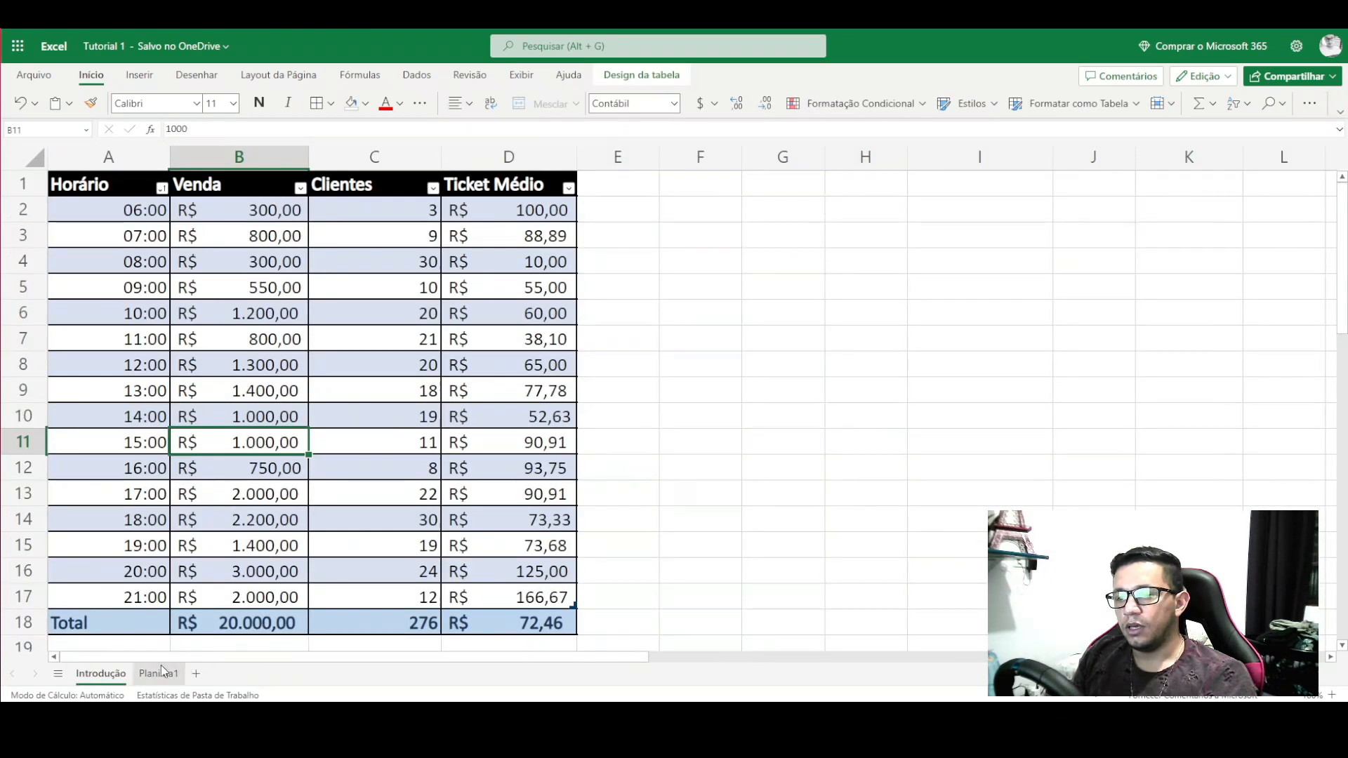
left_click(160, 671)
left_click(101, 674)
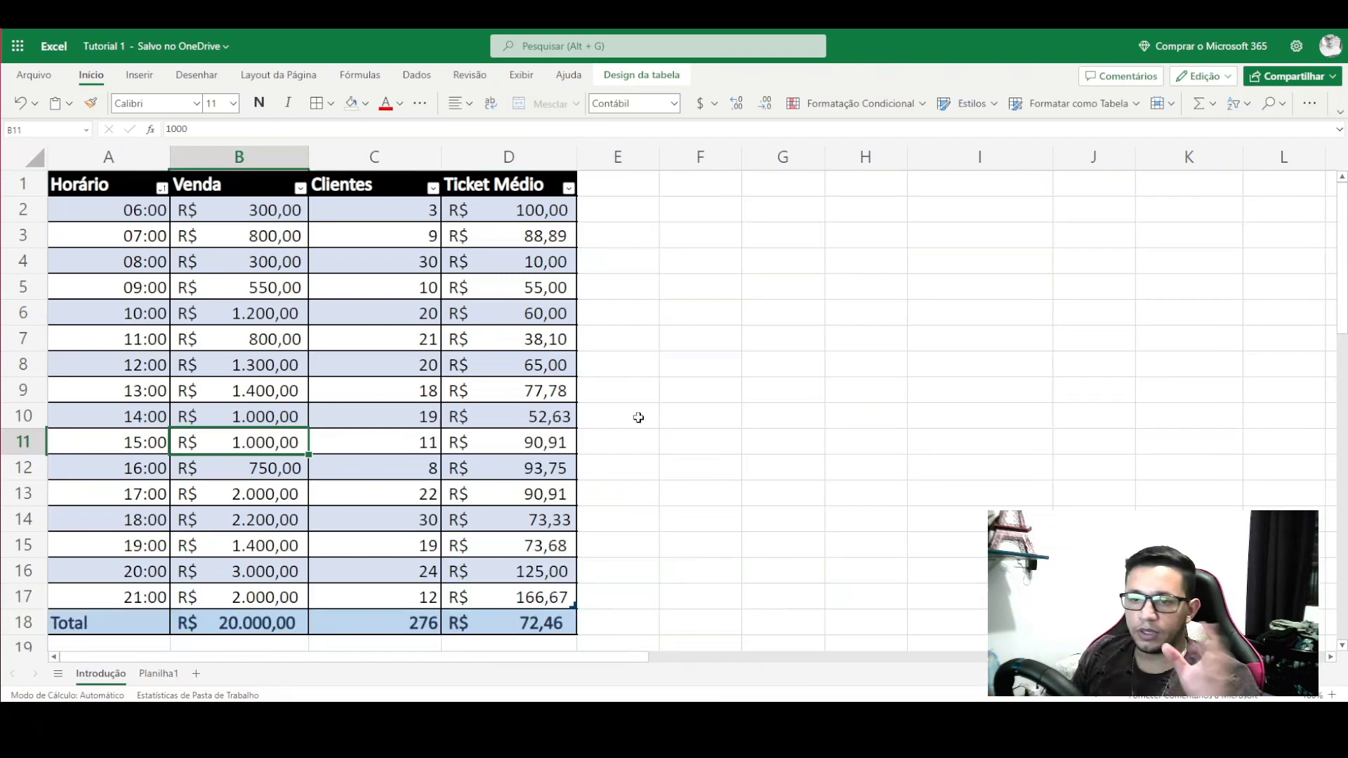
- Add three new sheets: Planilha2, Planilha3 and Planilha4
left_click(196, 673)
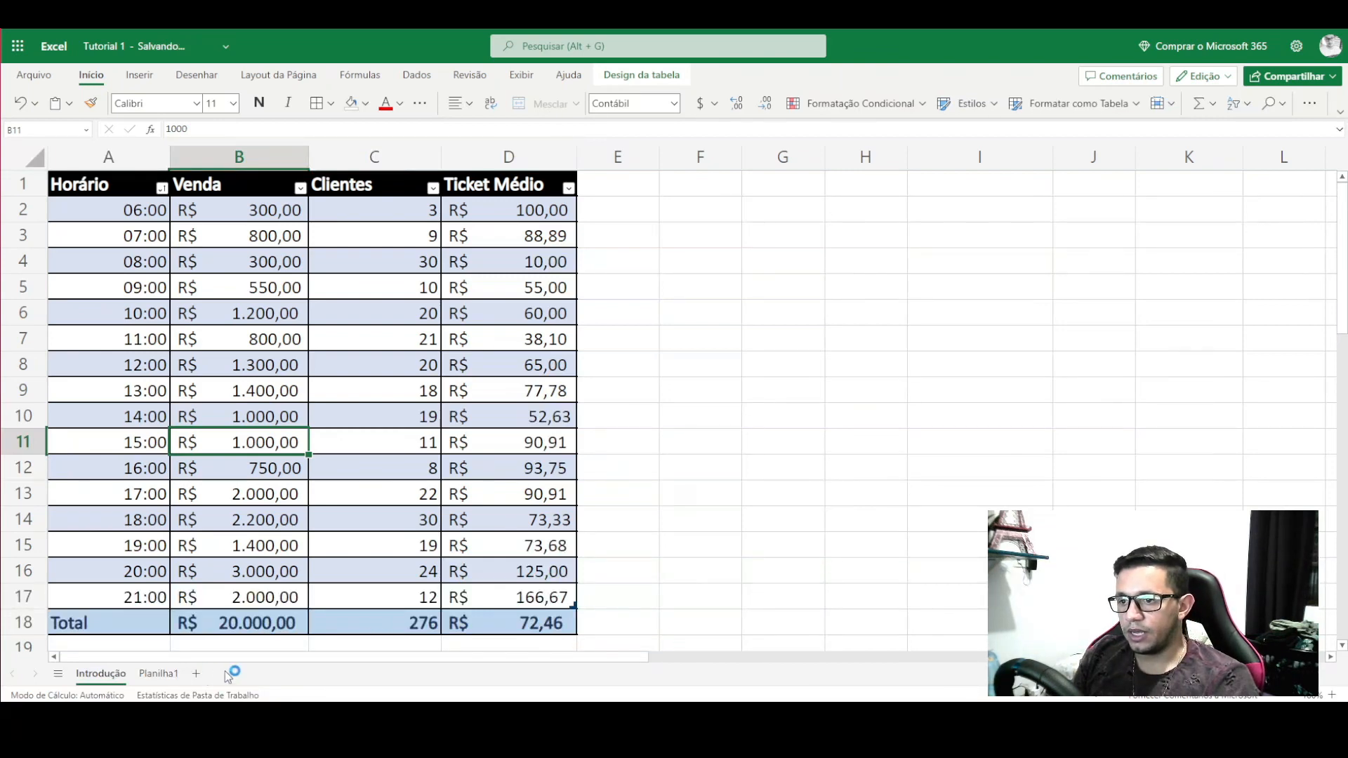
left_click(249, 673)
left_click(304, 673)
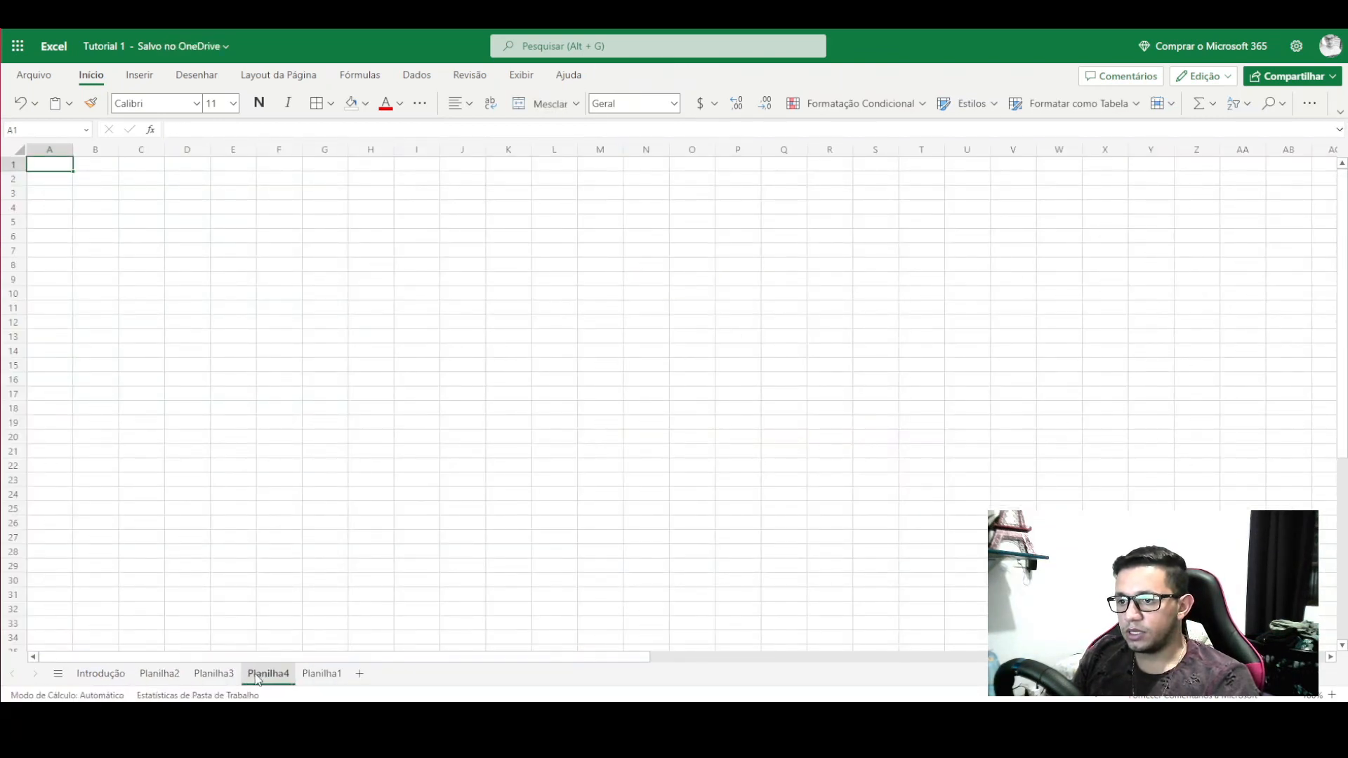
left_click(322, 673)
- Set Introdução's 14:00 sale in B10 back to 1.200, restoring the 20.200,00 total
left_click(101, 673)
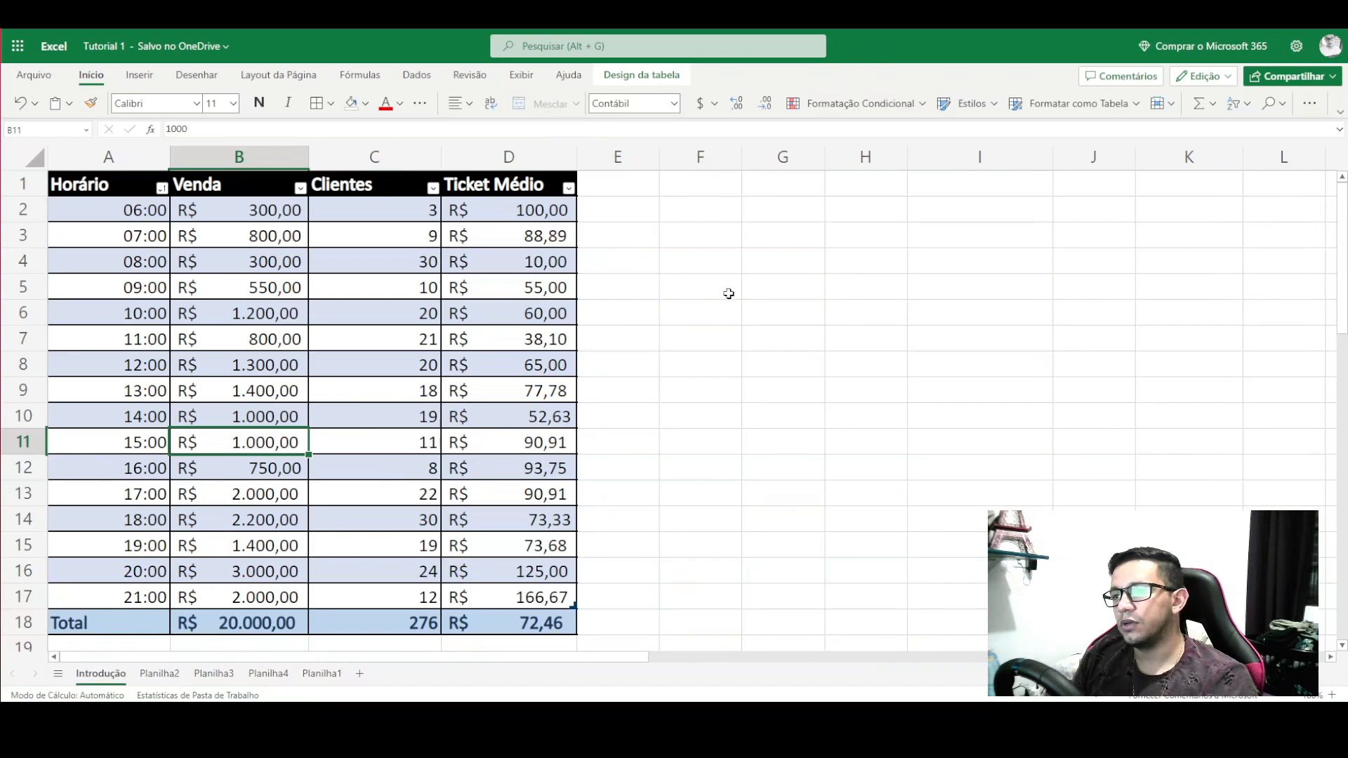
scroll(702, 344, "down", 3)
scroll(685, 393, "up", 3)
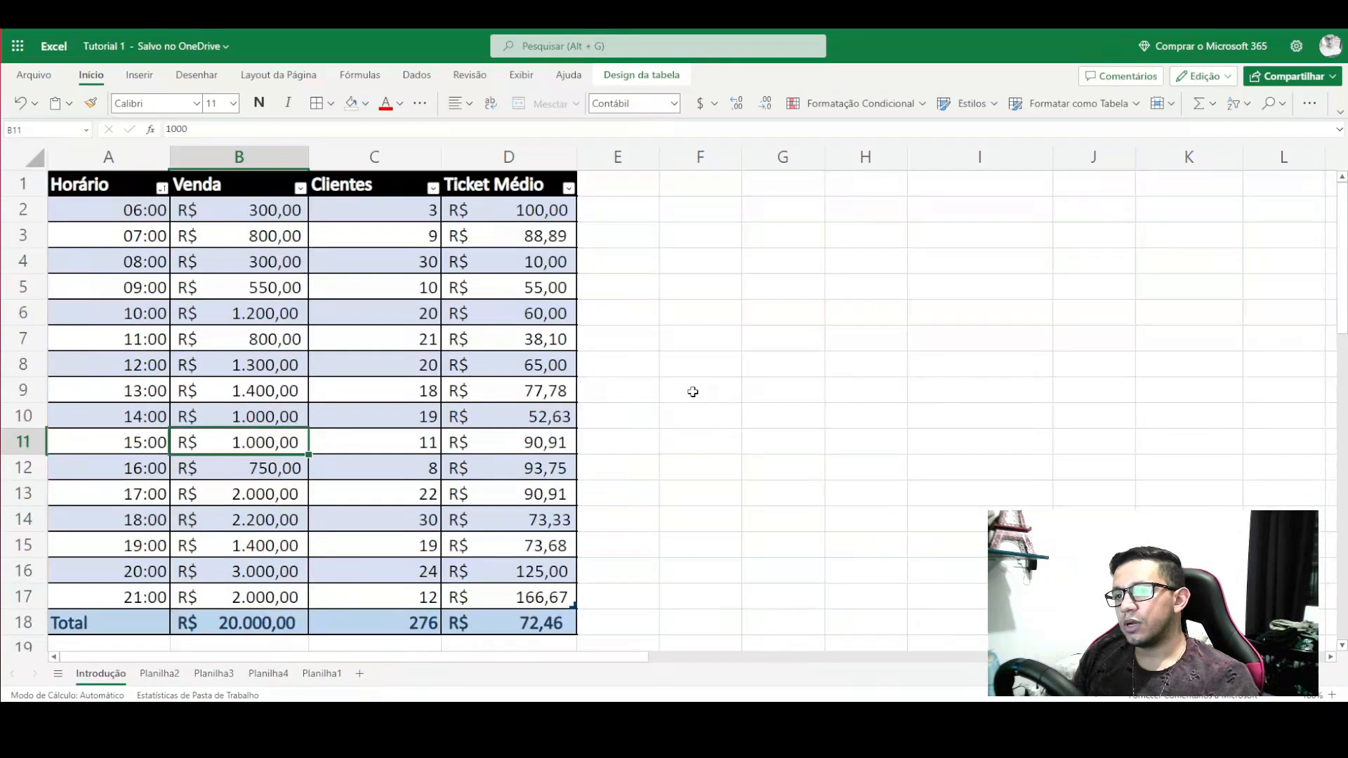
left_click(616, 196)
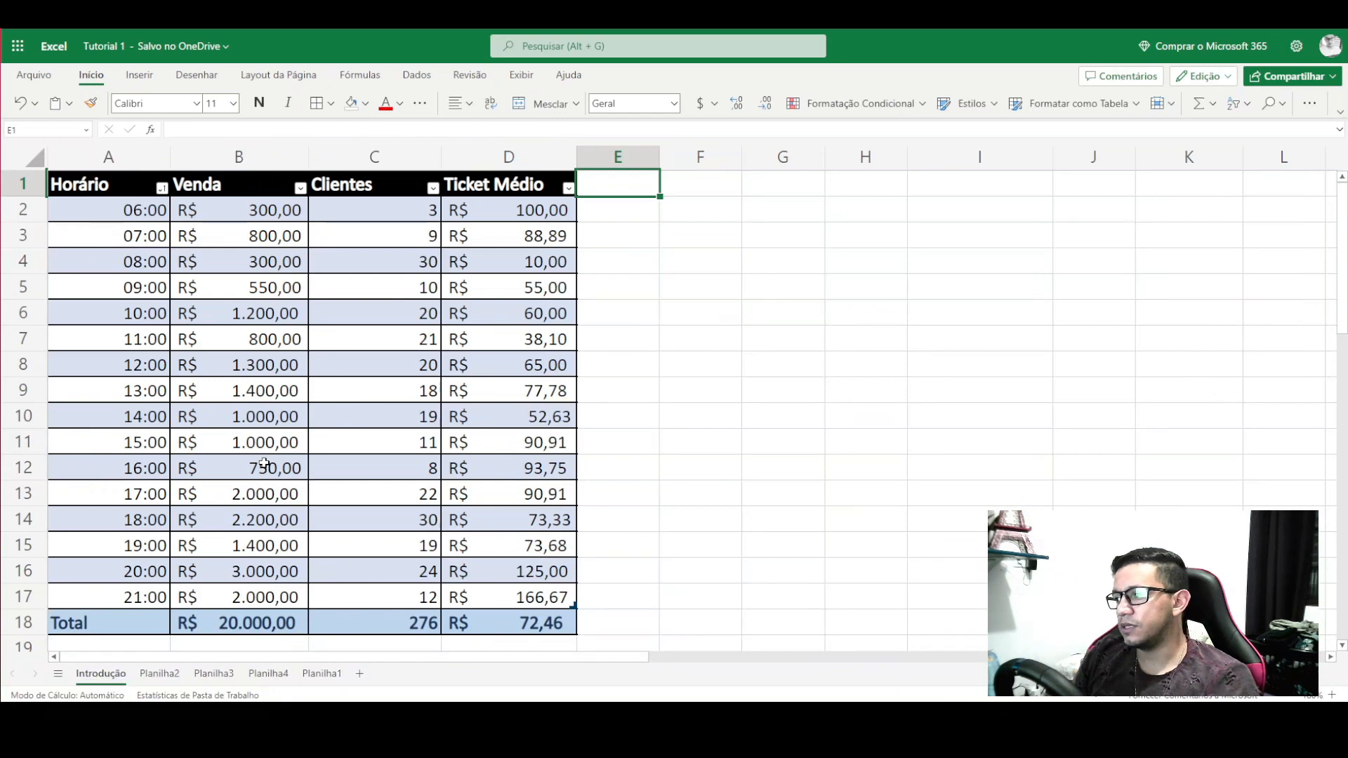
left_click(269, 416)
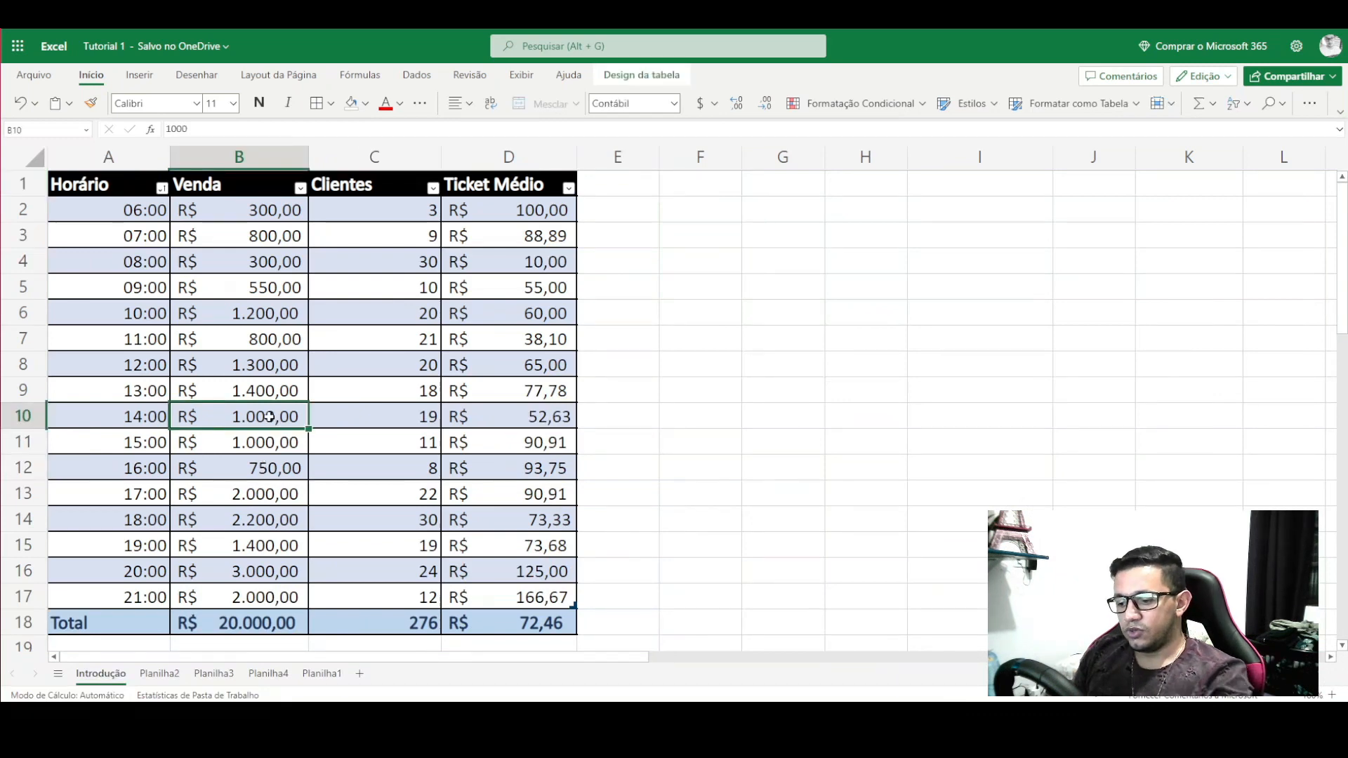
type("1.2")
type("00")
key("Return")
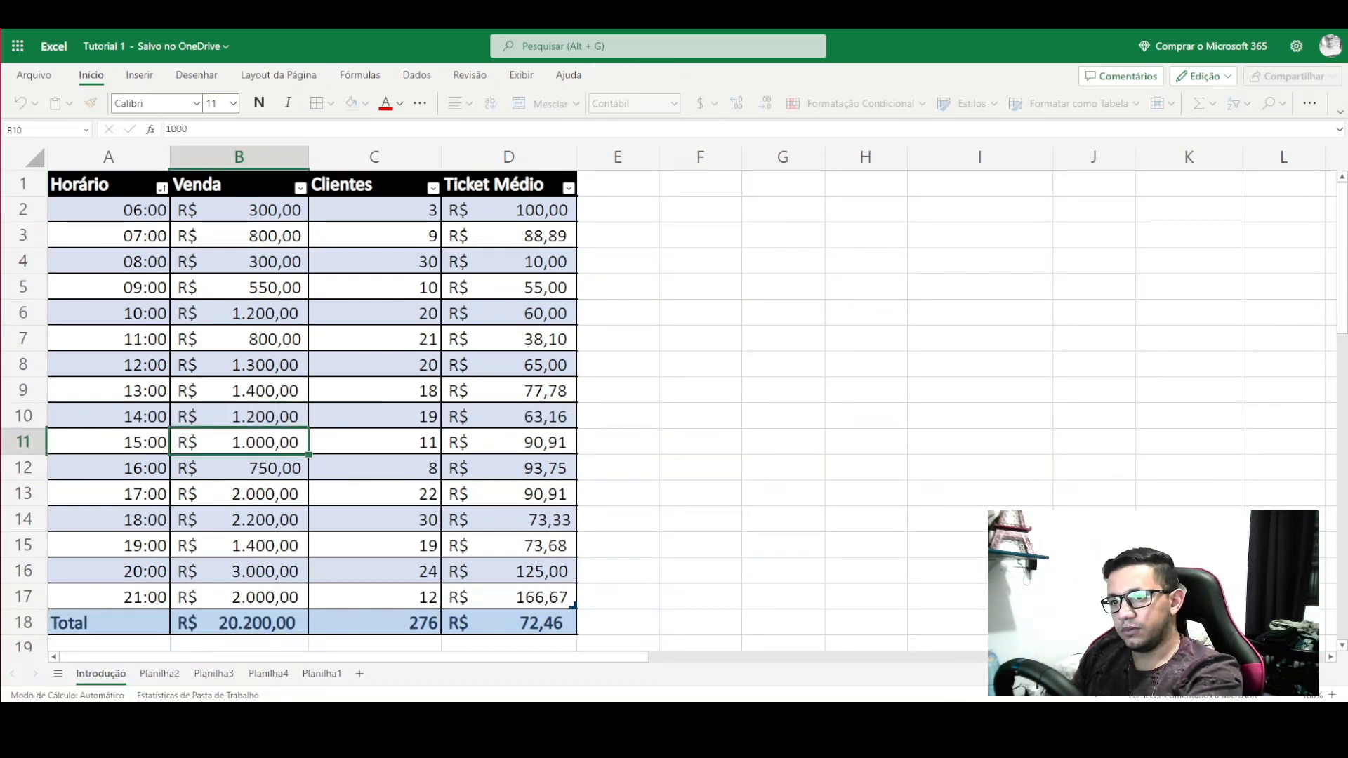
- Clear the dates below 01/02/2023 in the DIA column
scroll(499, 463, "down", 5)
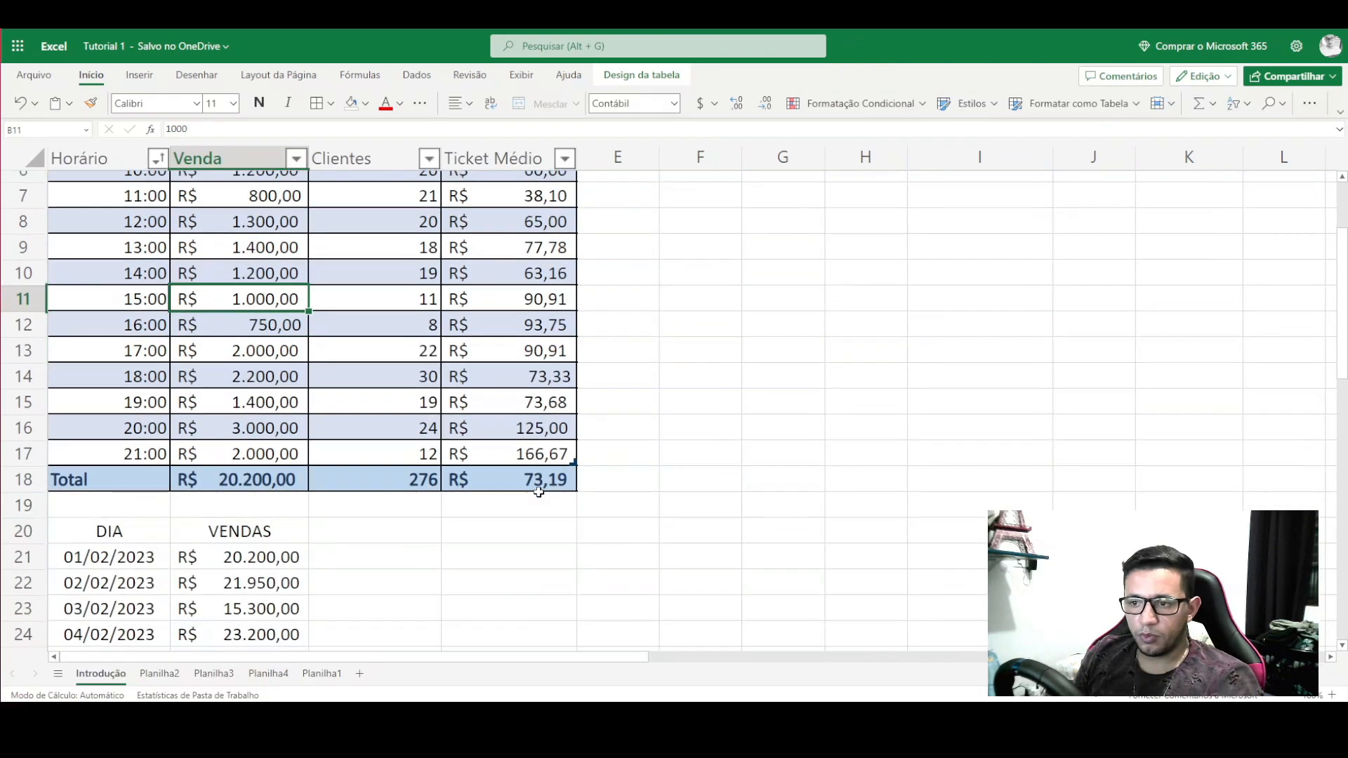
scroll(364, 352, "down", 1)
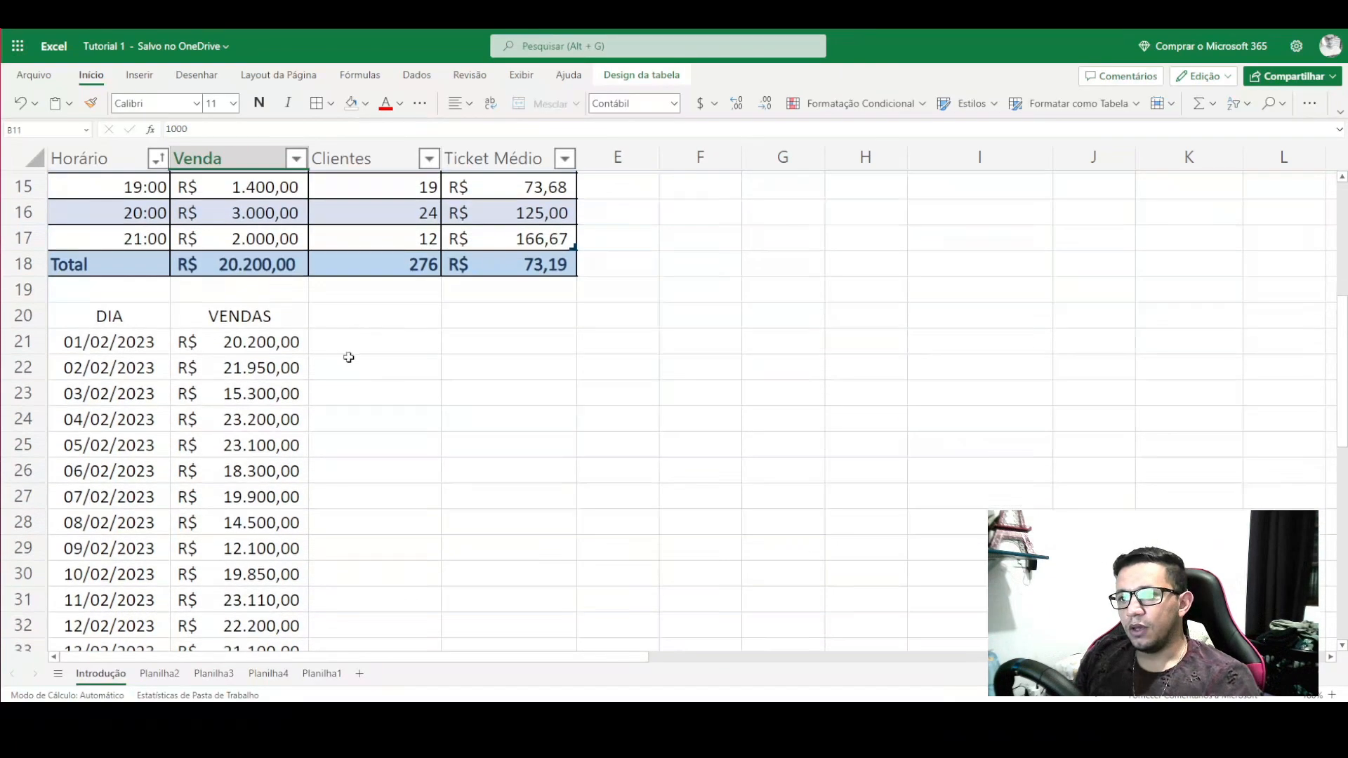
left_click(115, 316)
scroll(119, 302, "down", 2)
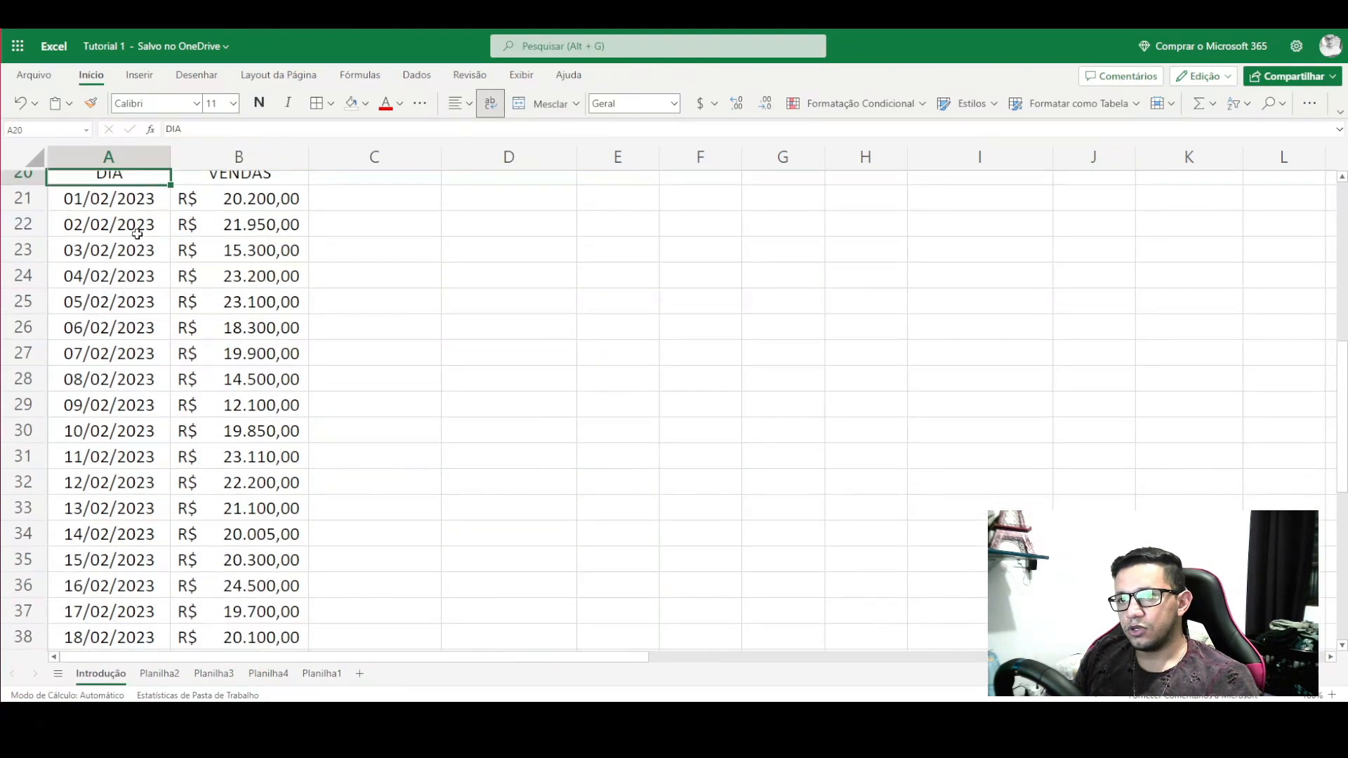
left_click_drag(137, 234, 148, 460)
key("Delete")
scroll(148, 449, "up", 9)
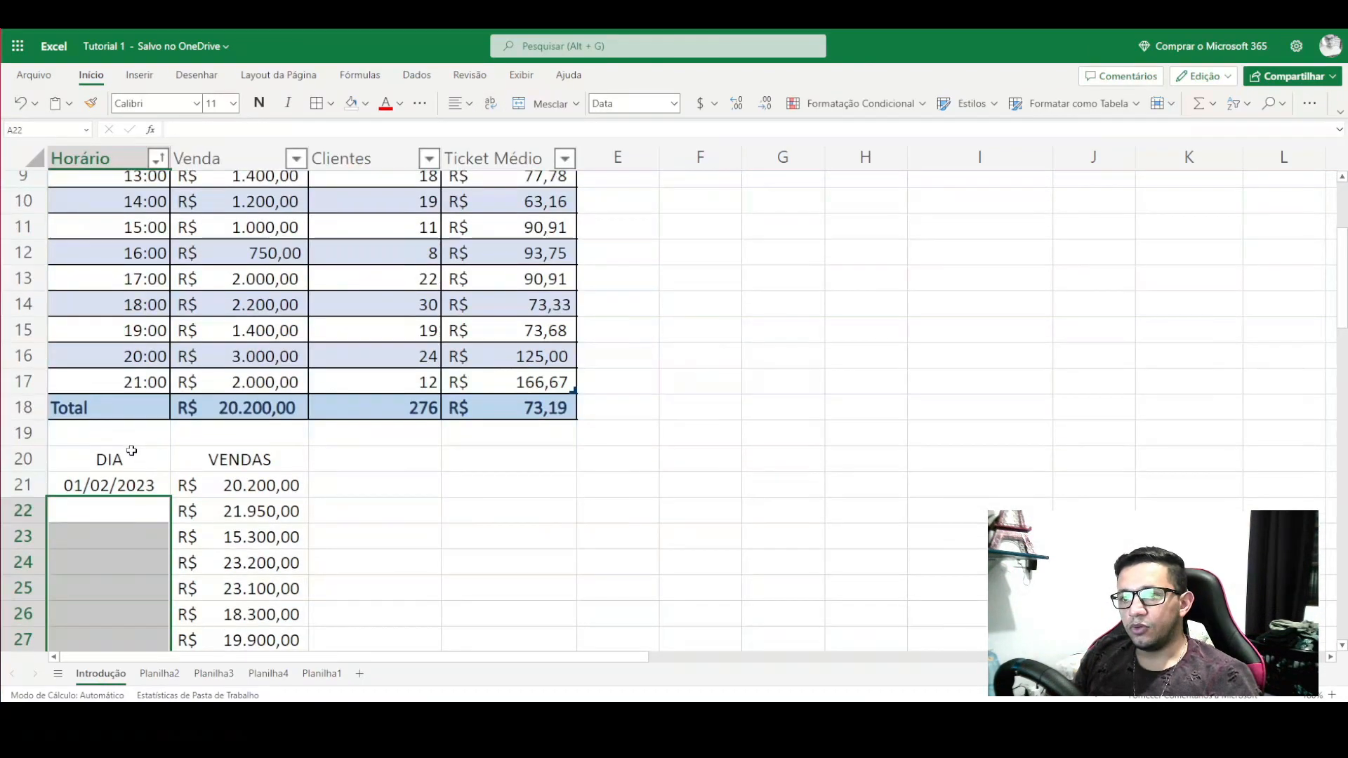
- Fill consecutive dates down column A from 01/02/2023 to 28/02/2023
left_click(131, 450)
scroll(133, 424, "down", 2)
left_click(139, 338)
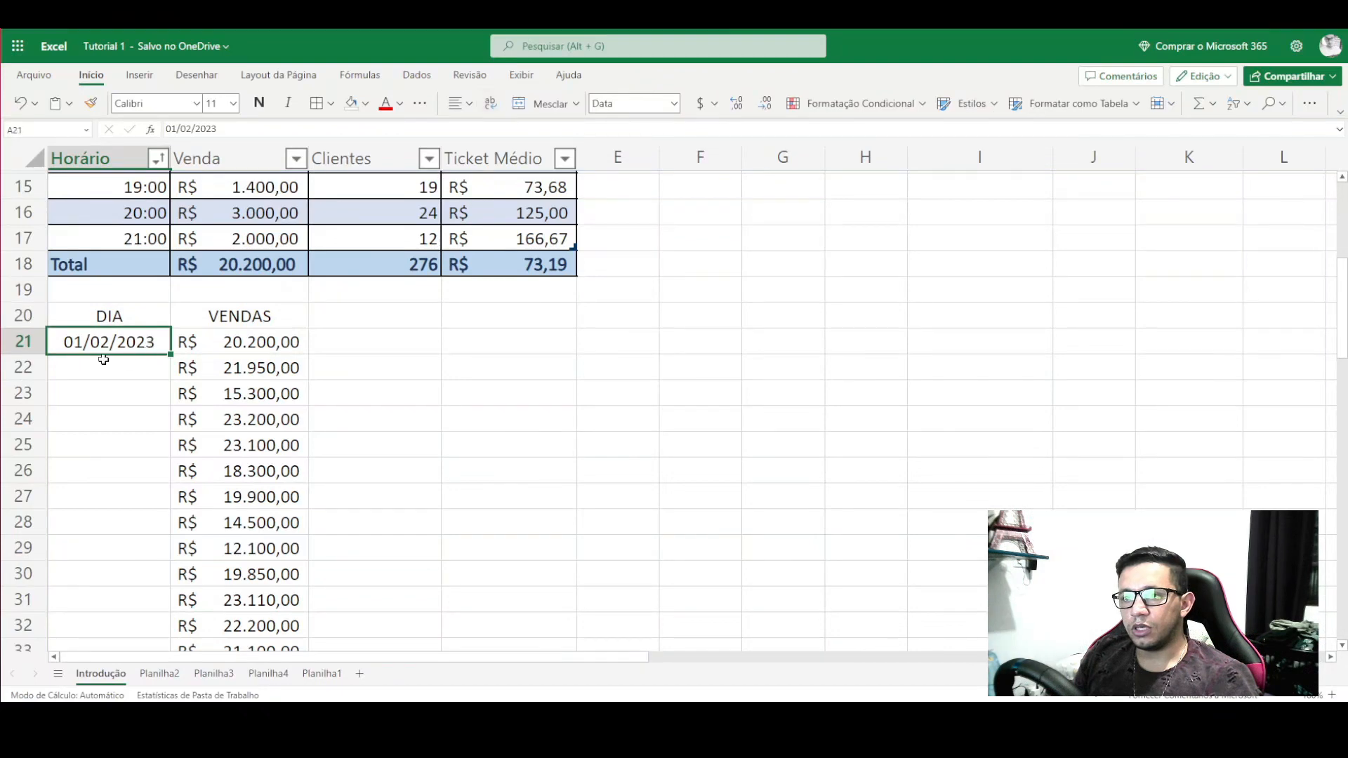
left_click_drag(170, 355, 168, 537)
left_click(511, 466)
scroll(258, 457, "up", 5)
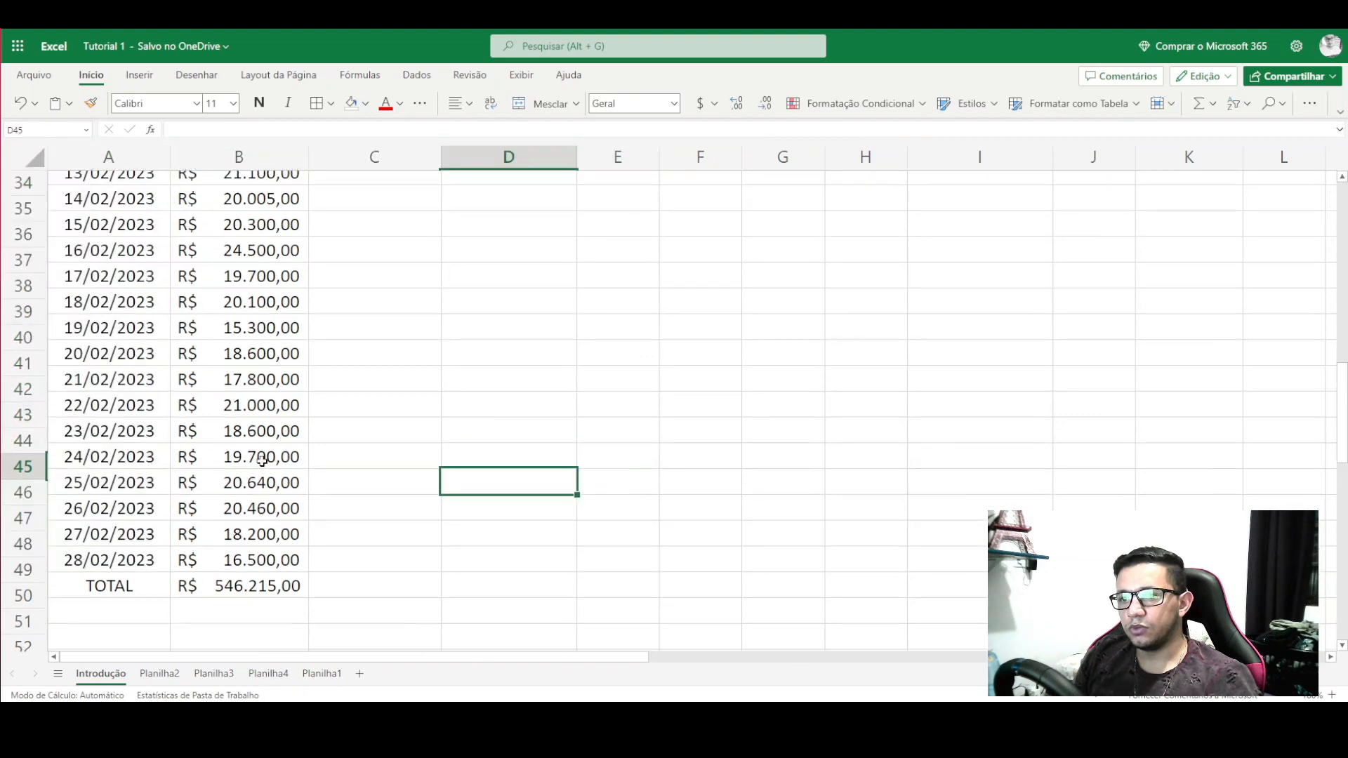
scroll(202, 365, "up", 3)
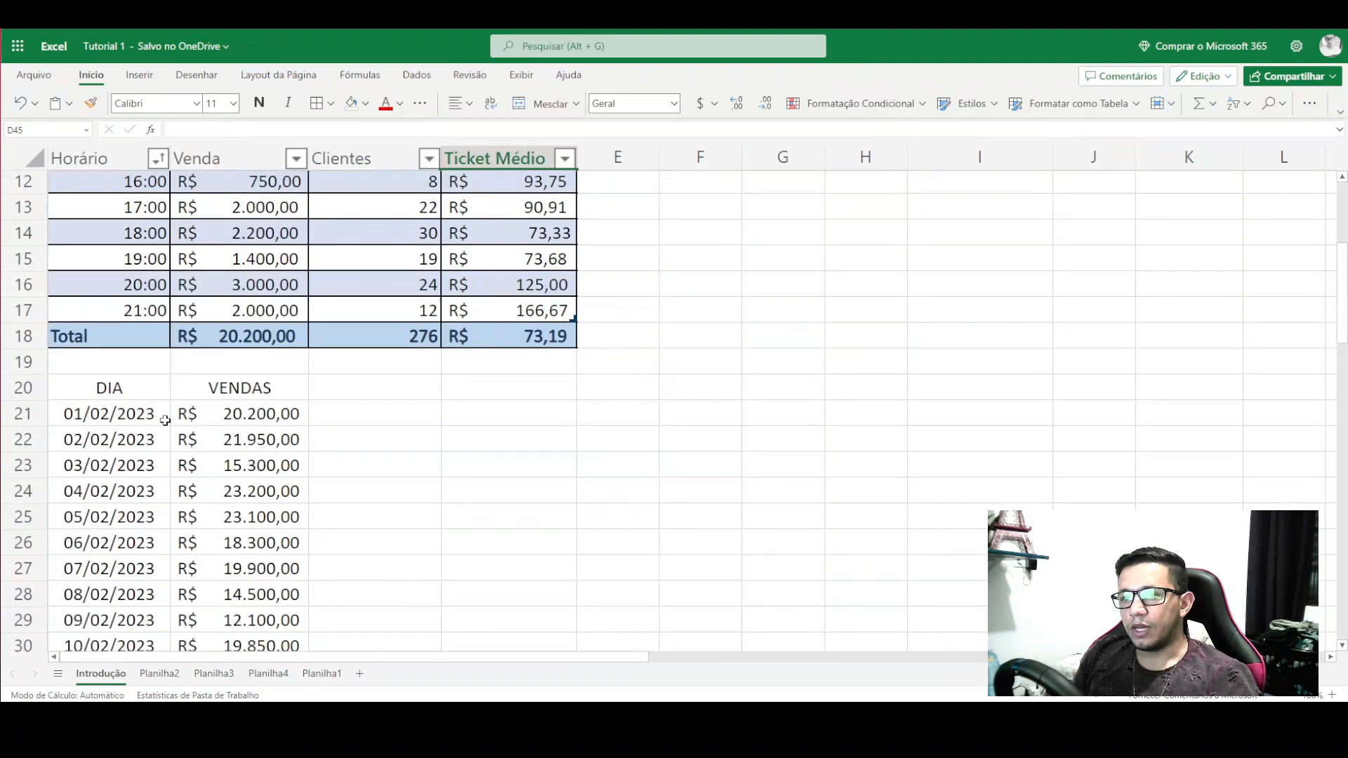
- Review the filled dates from 01/02/2023 through 07/02/2023
left_click(115, 390)
left_click(104, 419)
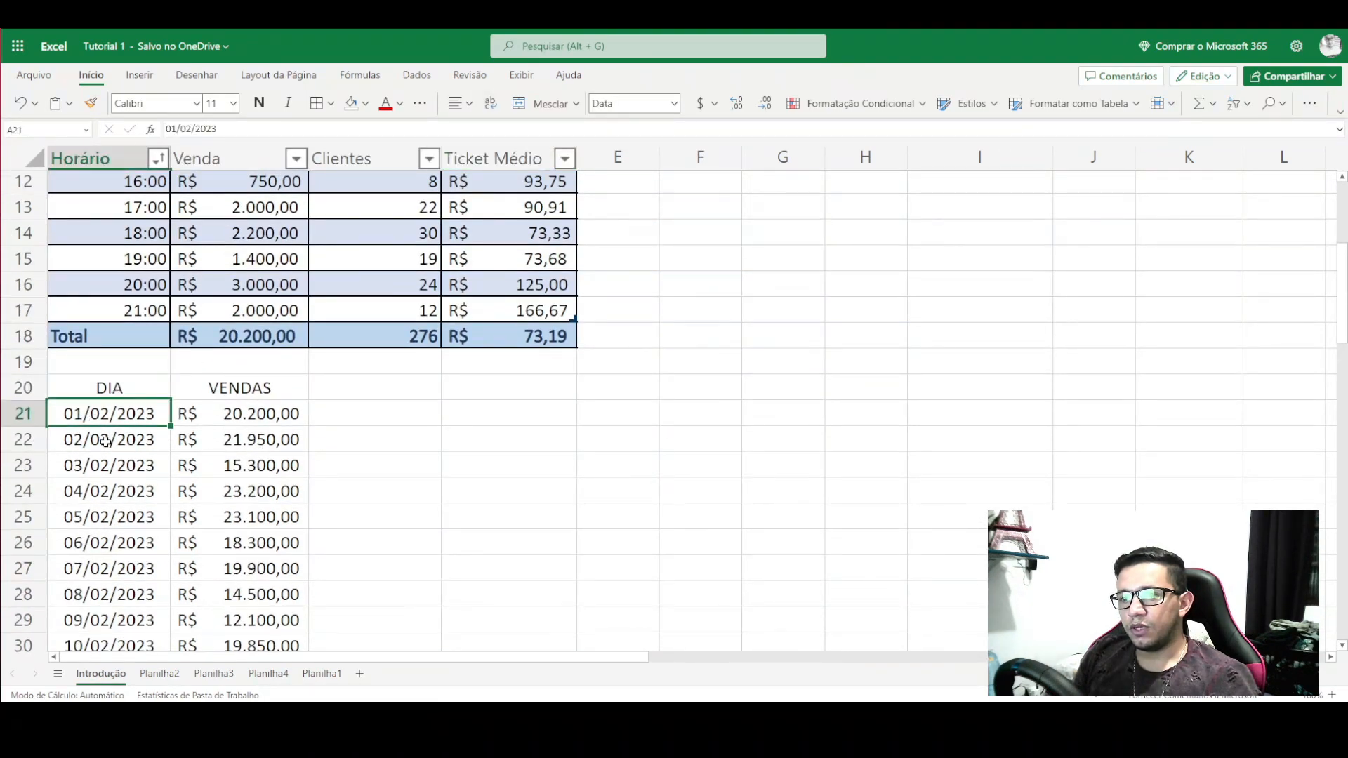
left_click(105, 441)
left_click(106, 465)
left_click(107, 493)
left_click(112, 520)
left_click(111, 562)
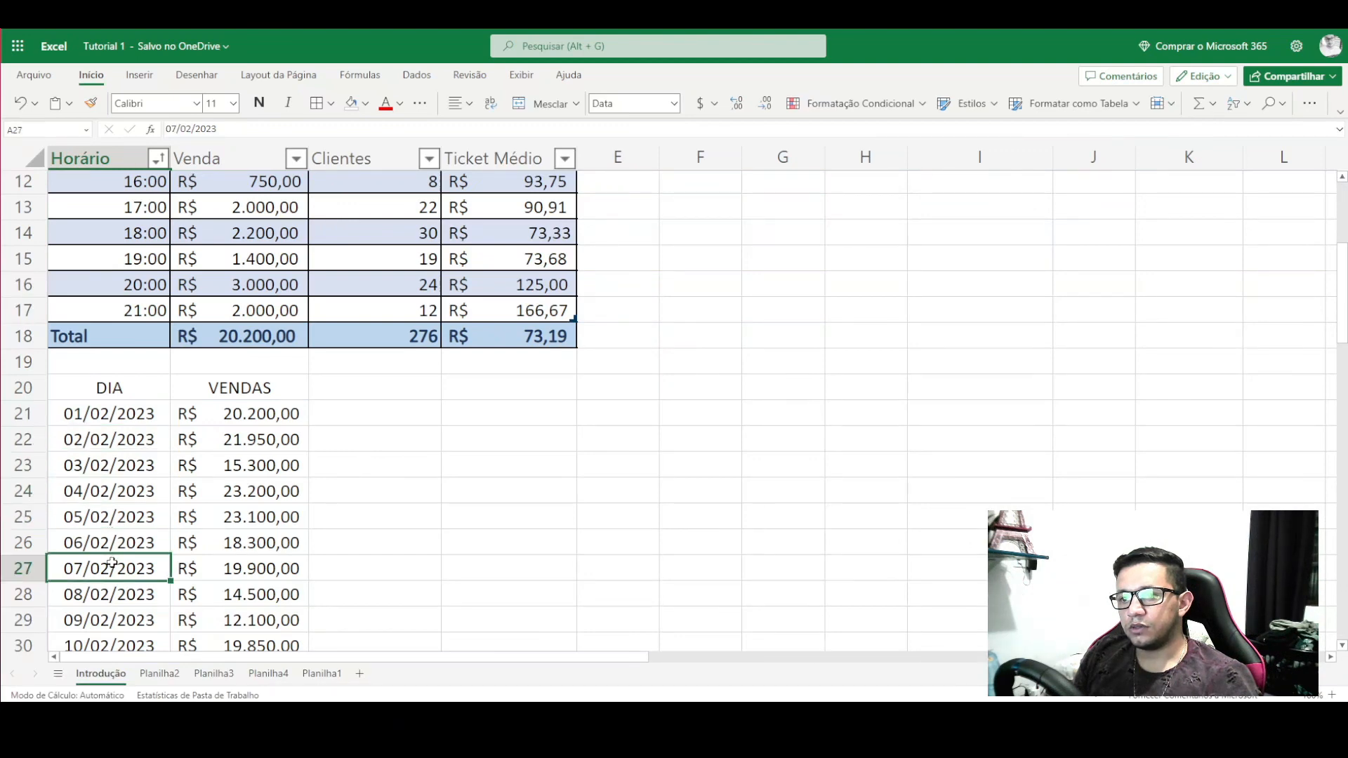
- Delete TOTAL in A49 and extend the date series through 03/03/2023
scroll(118, 597, "down", 8)
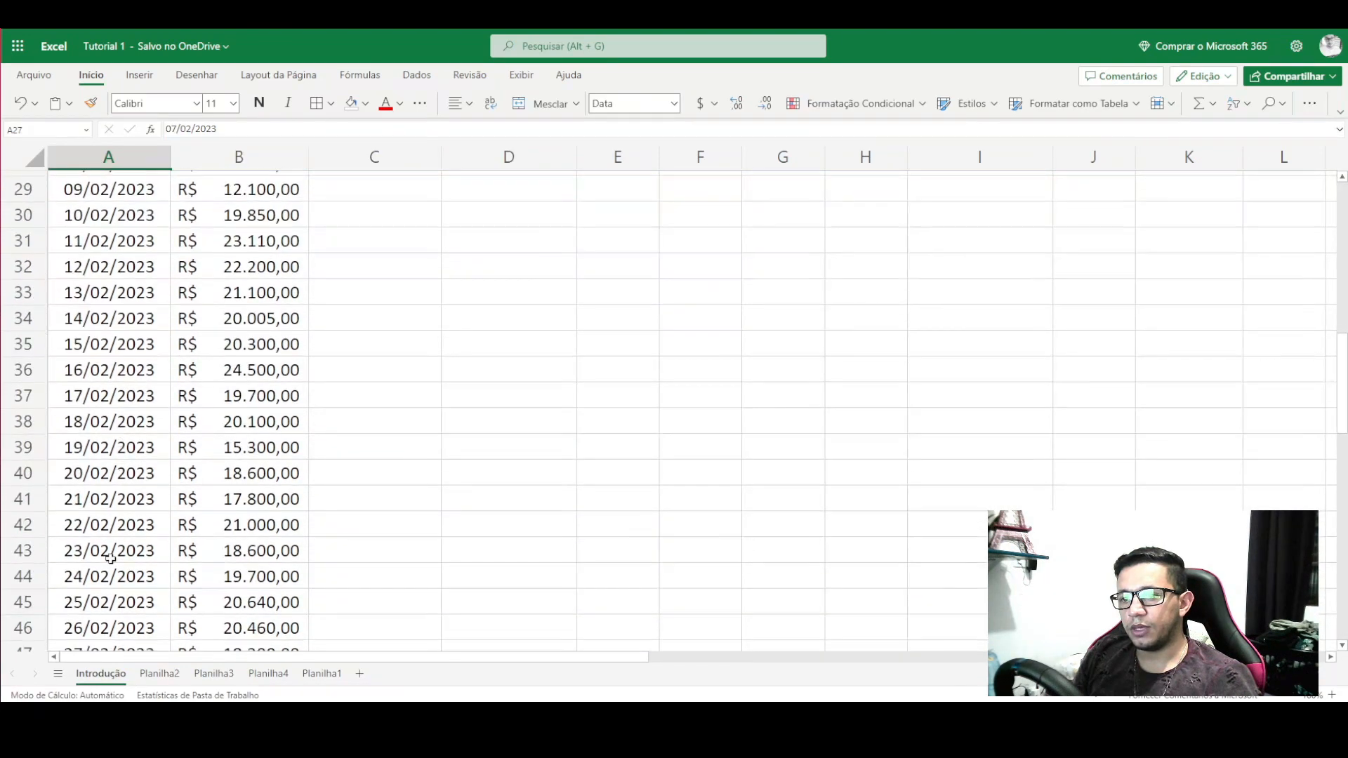
left_click(119, 456)
left_click(121, 491)
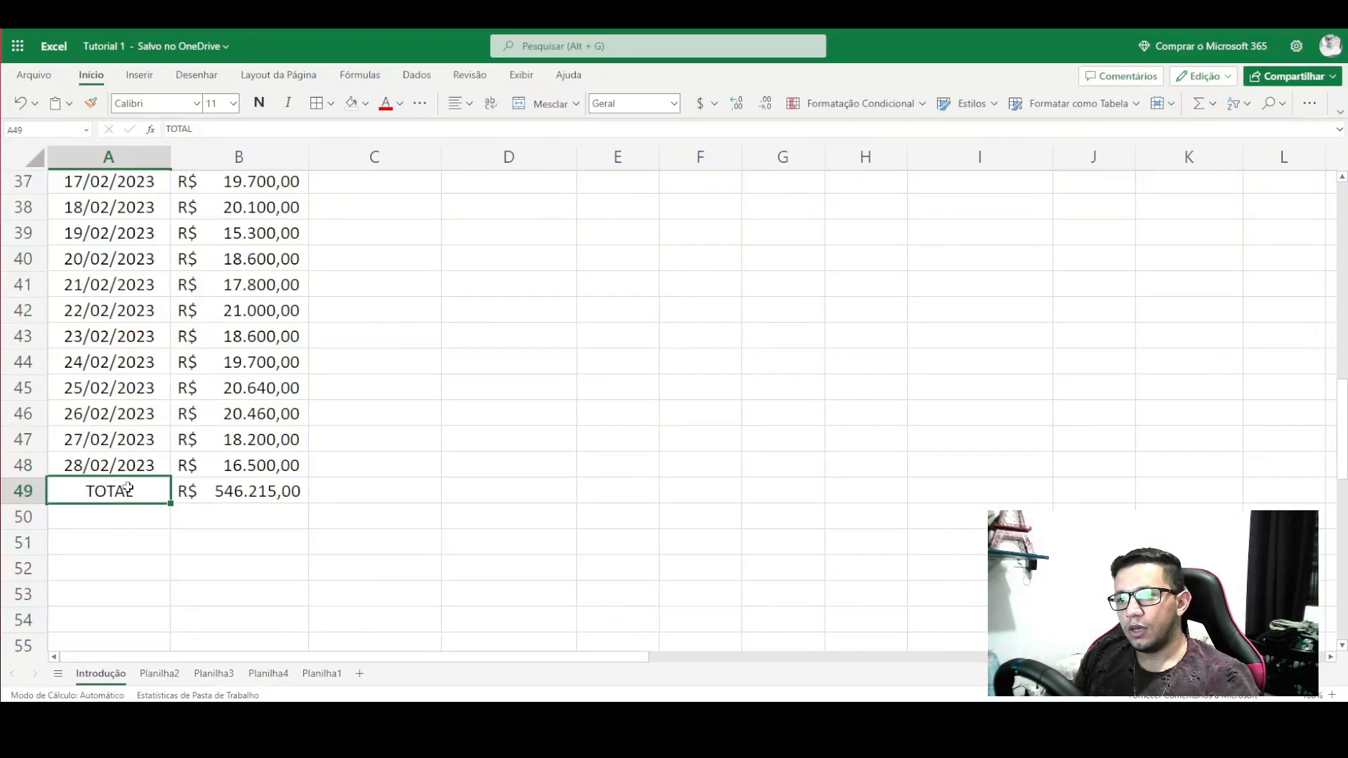
key("Delete")
left_click_drag(130, 394, 177, 551)
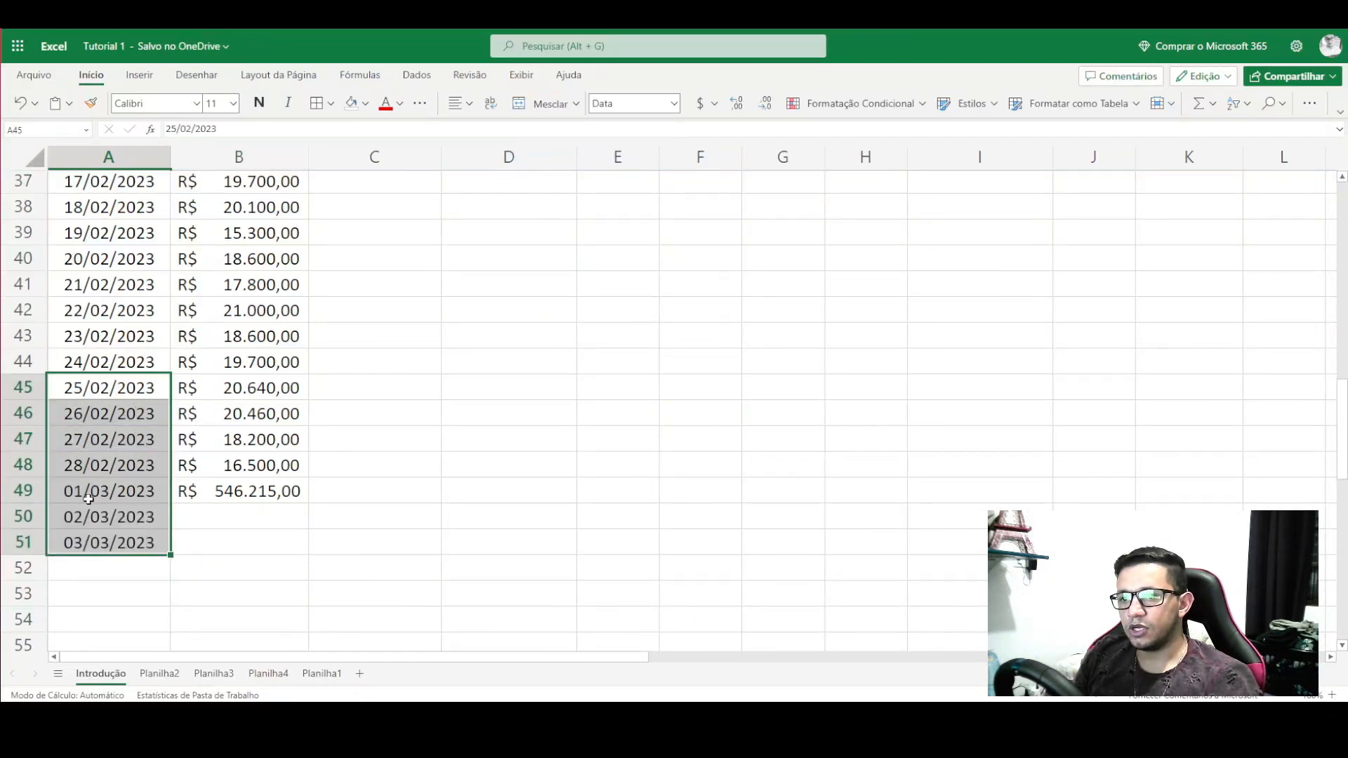
- Undo the date fill so row 49 shows TOTAL again
left_click(237, 541)
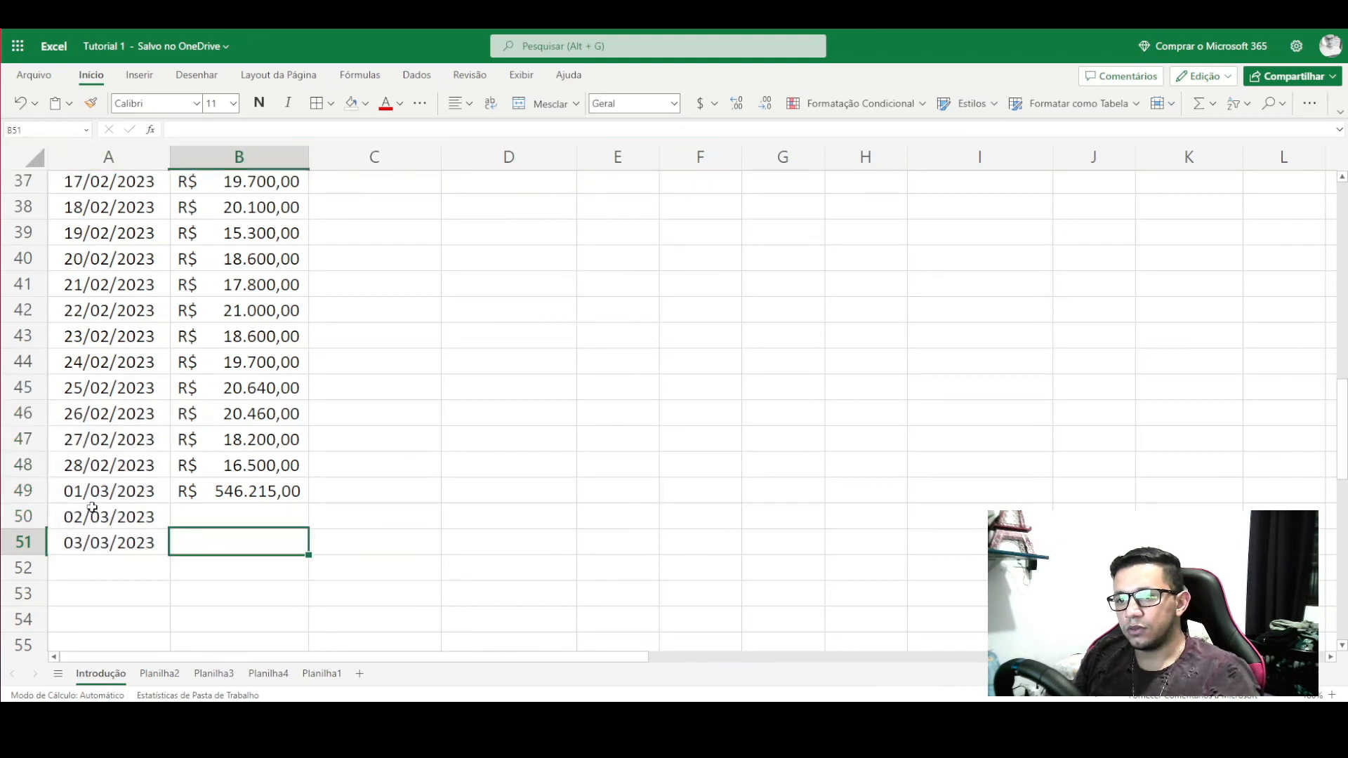
key("ctrl+z")
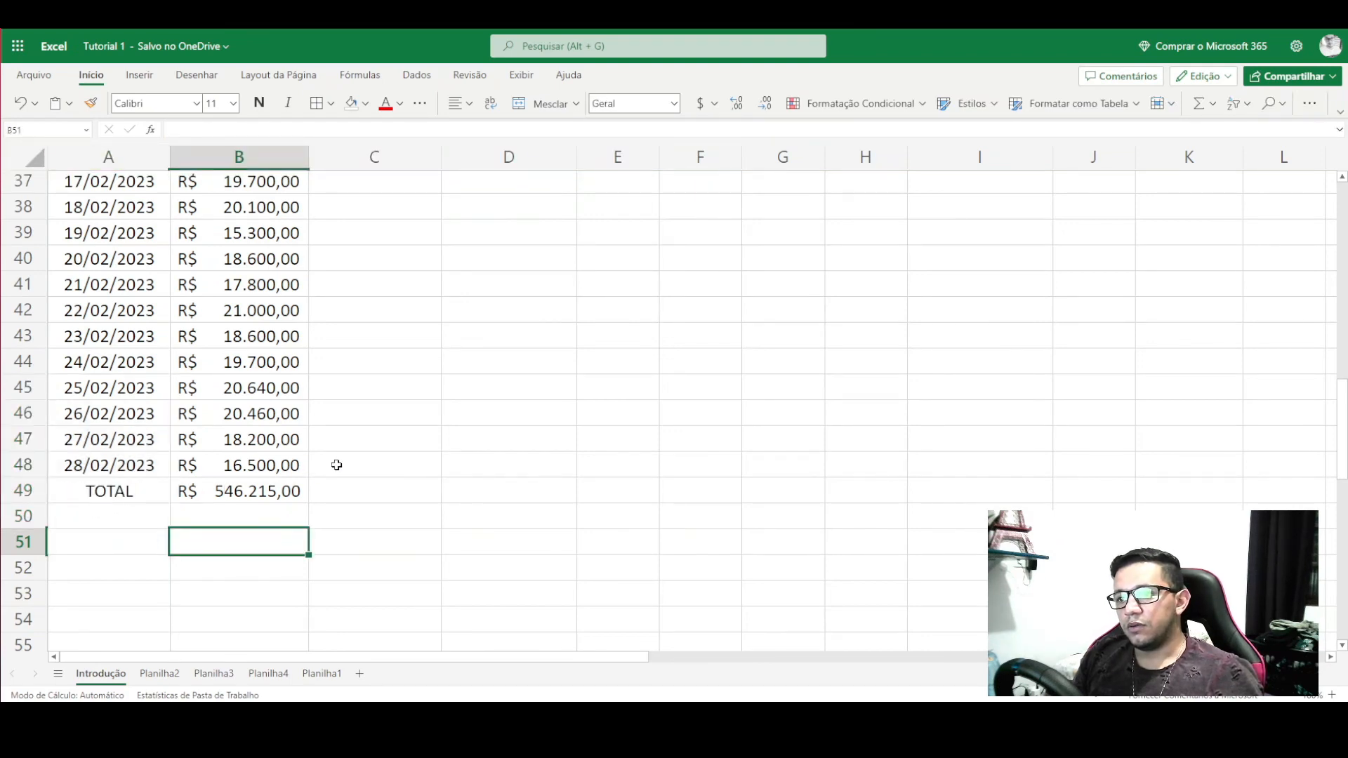
left_click(336, 464)
scroll(184, 473, "up", 9)
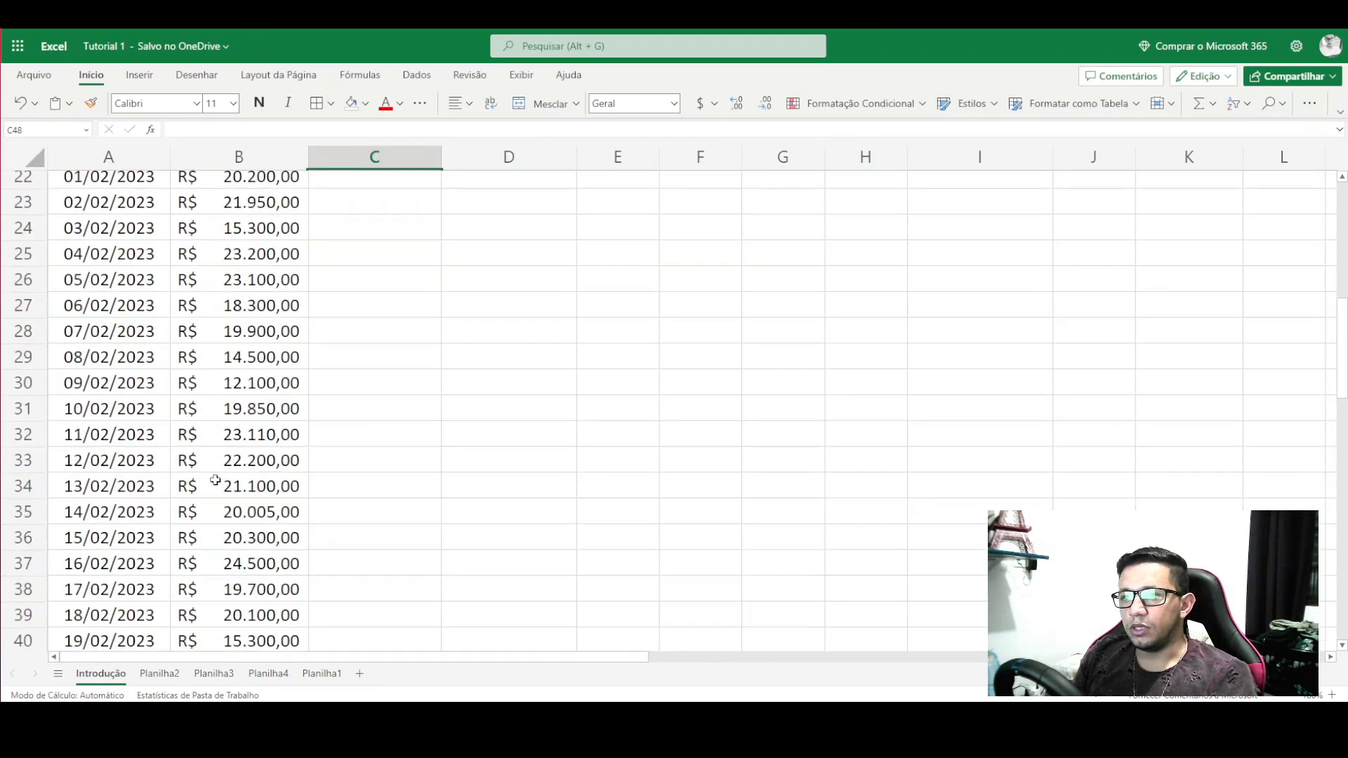
scroll(212, 389, "down", 2)
- Check the 20.200,00 first sale, the row 18 Total and the TOTAL cell's =SOMA(B21:B48) formula
left_click_drag(218, 344, 245, 345)
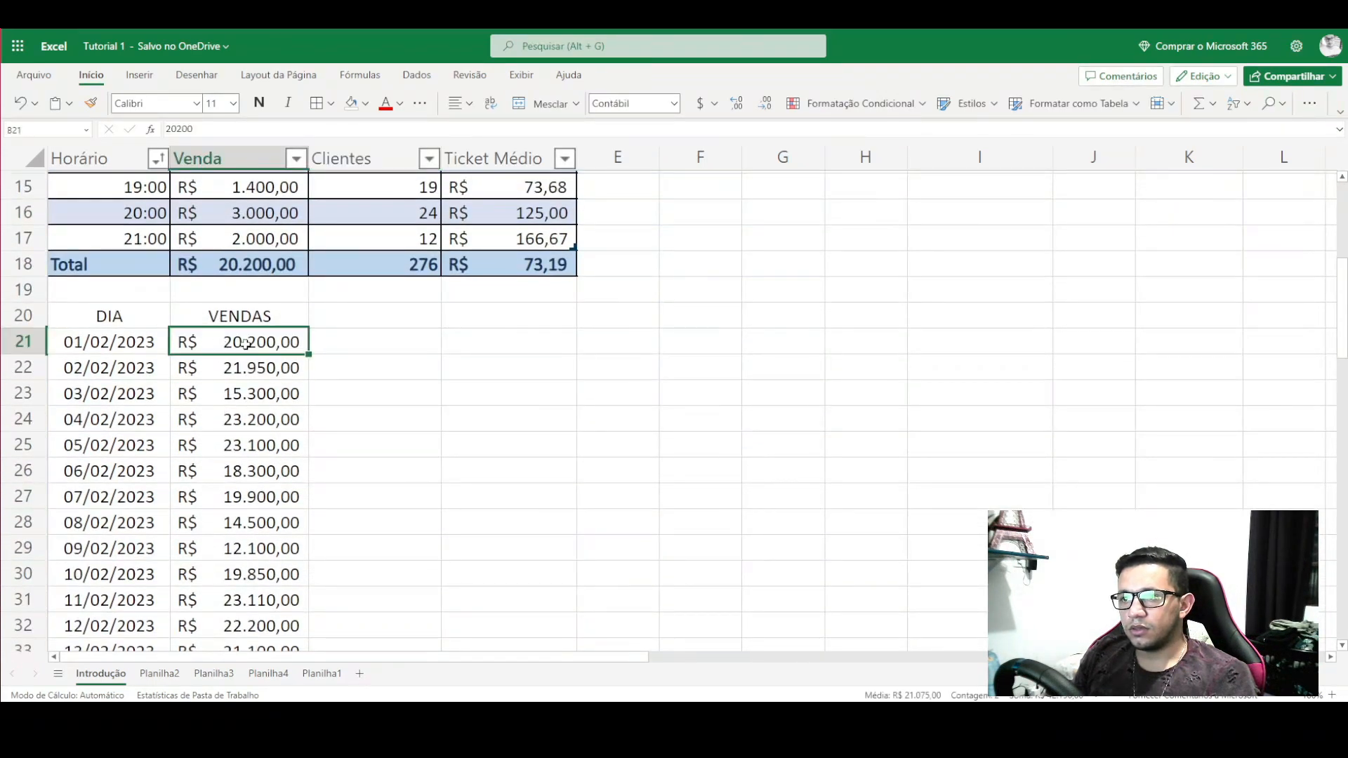
left_click(252, 265)
left_click(246, 347)
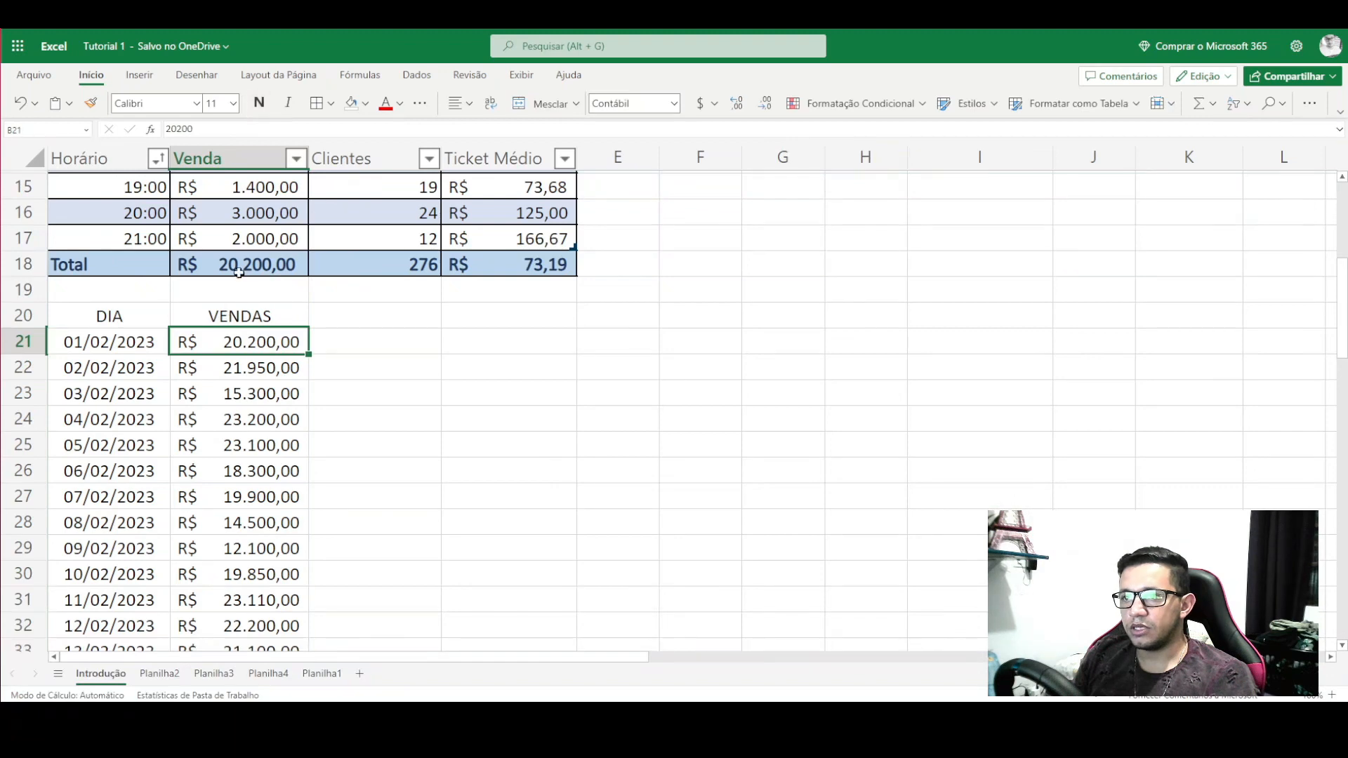
scroll(239, 280, "down", 8)
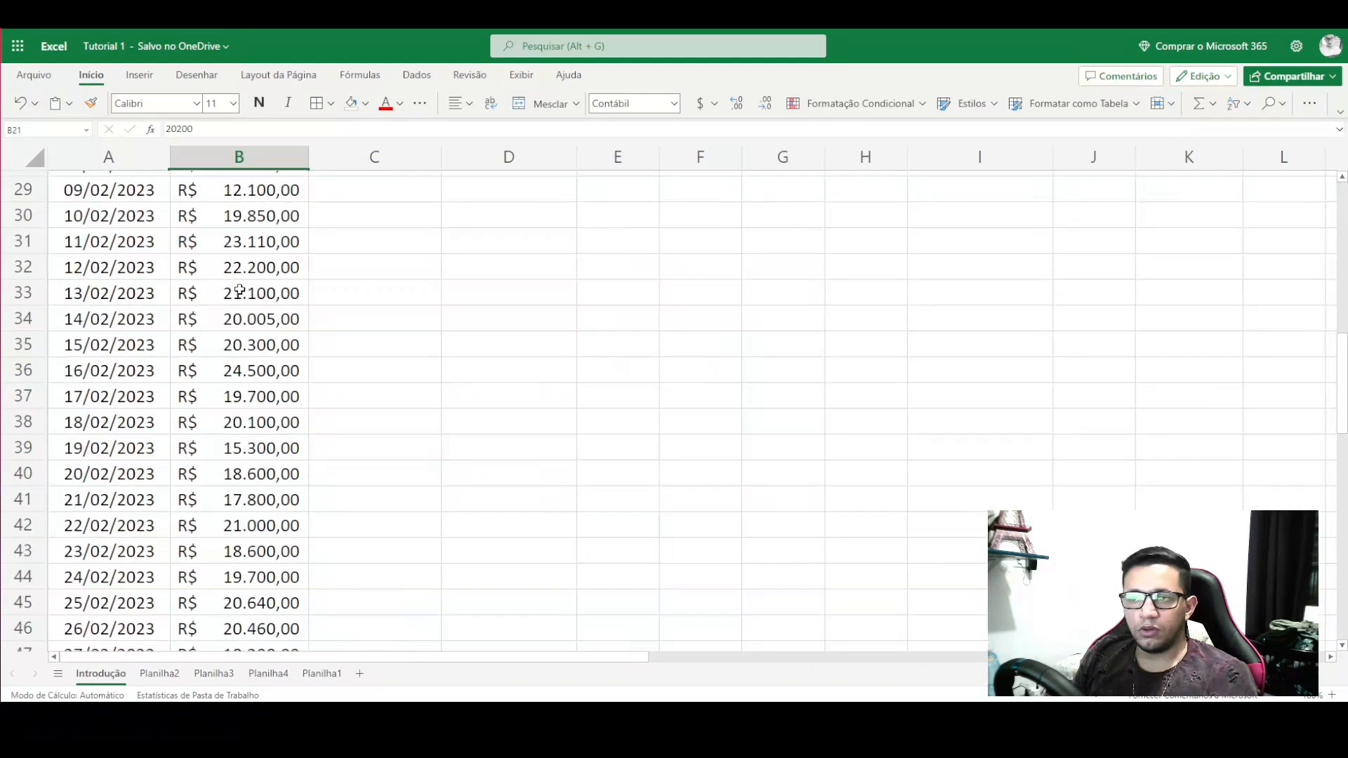
left_click(227, 418)
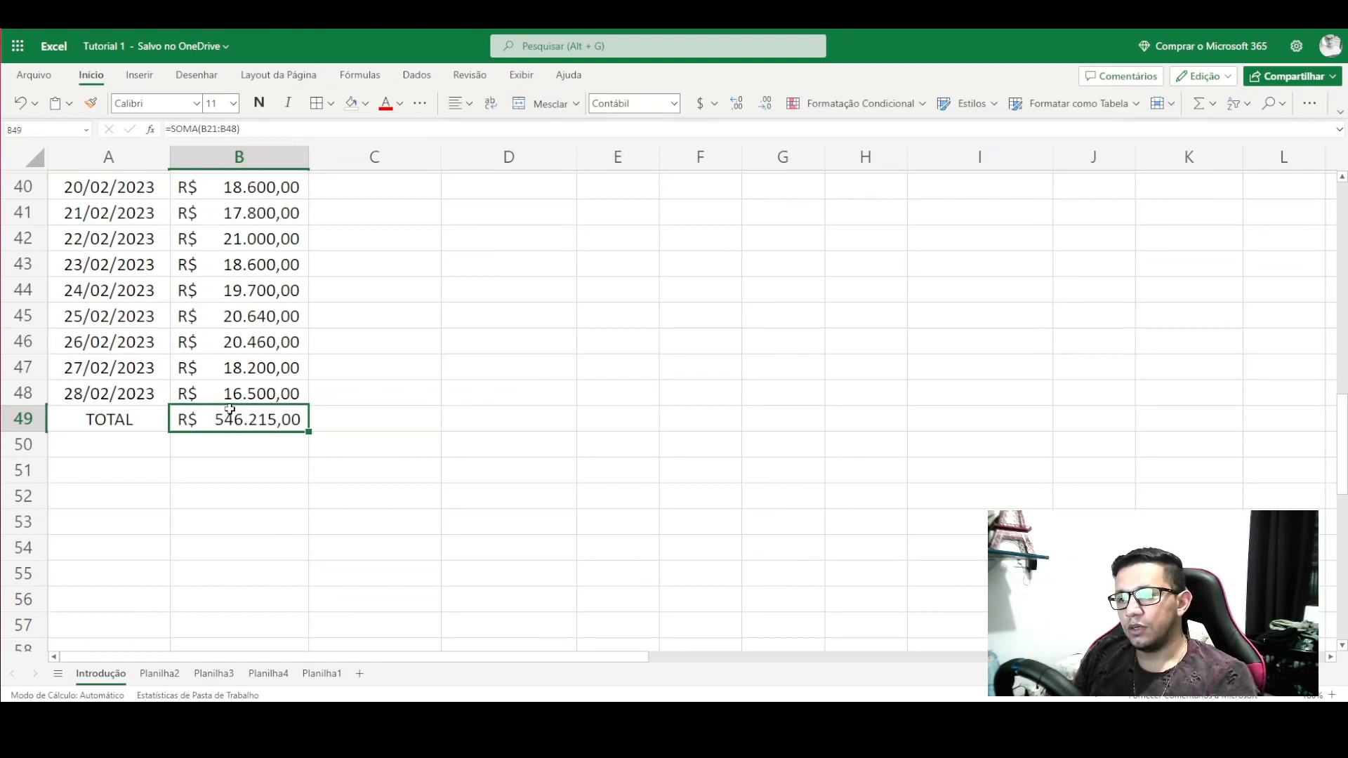
scroll(241, 423, "up", 4)
scroll(464, 421, "up", 5)
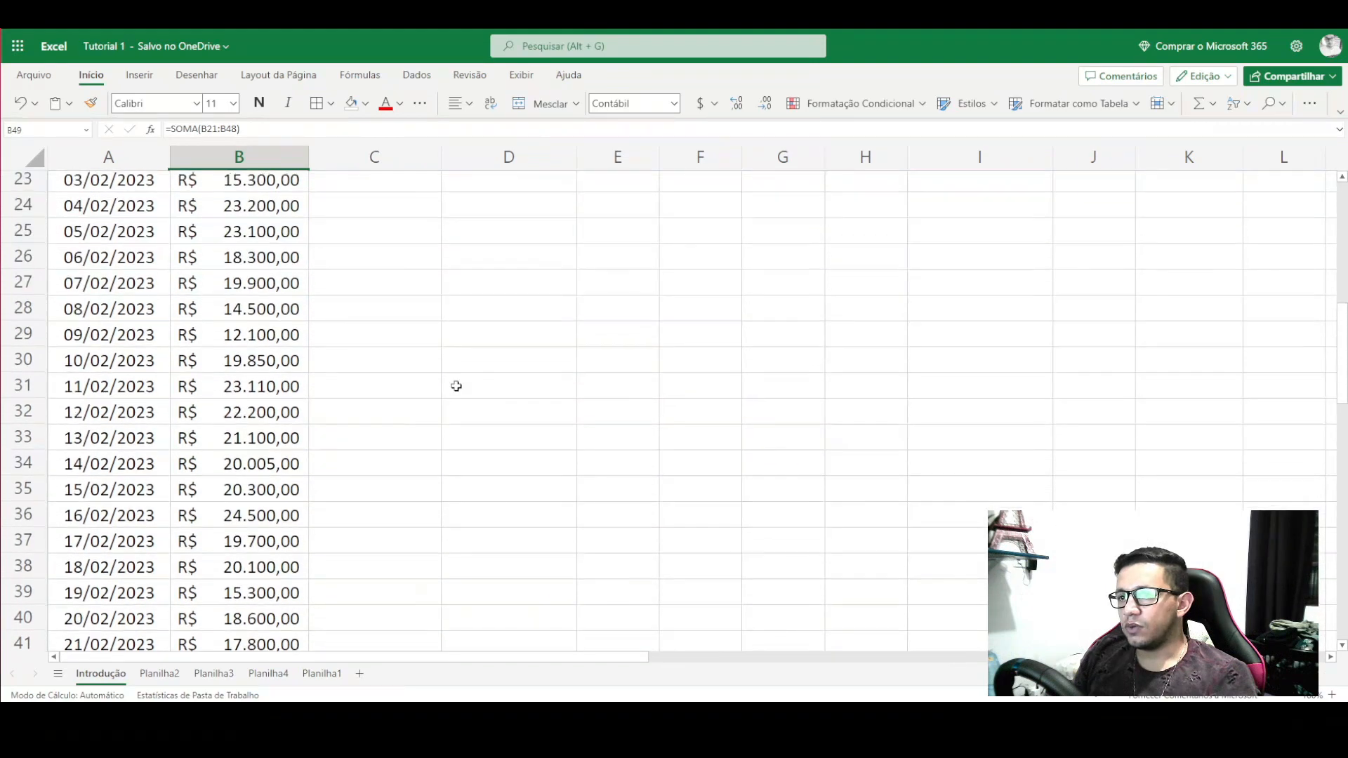
scroll(846, 461, "down", 1)
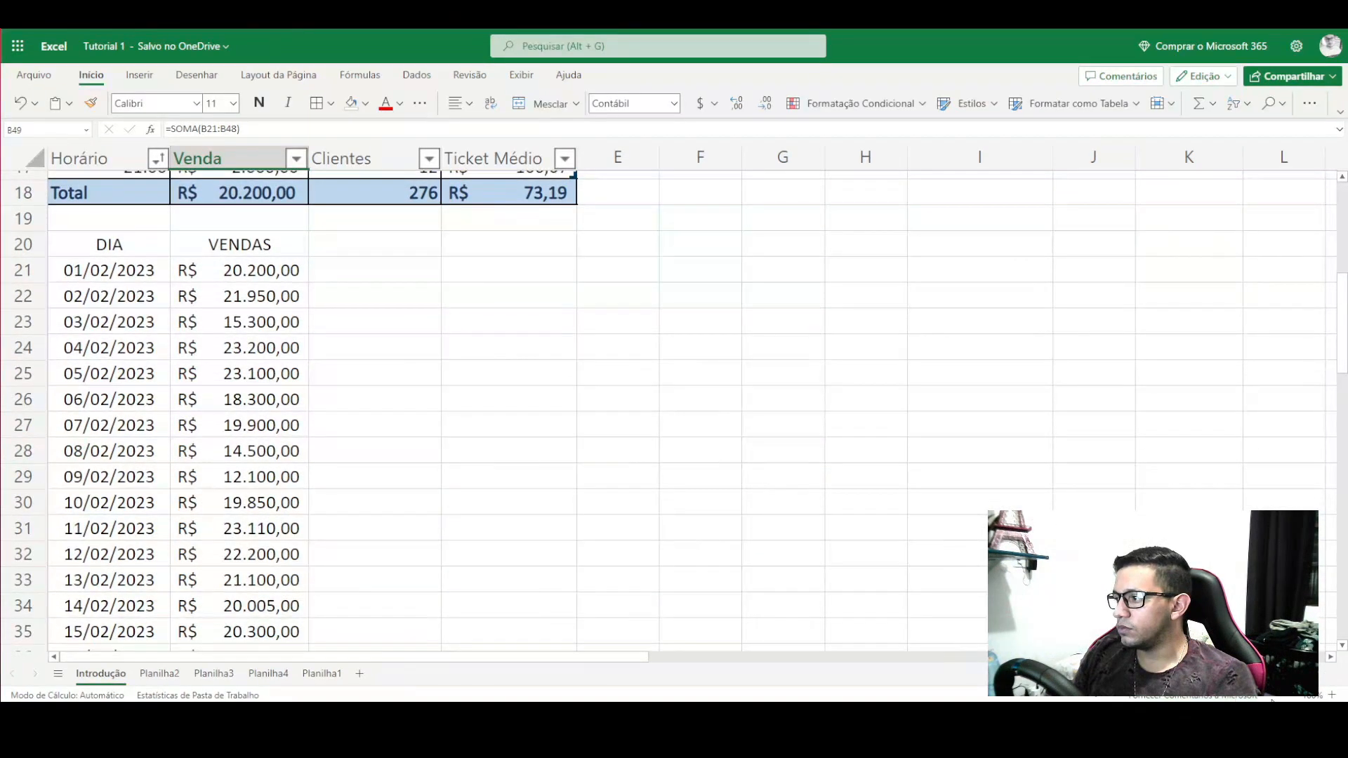
- Zoom the sheet out to view the whole table, then back to normal size
left_click(1291, 696)
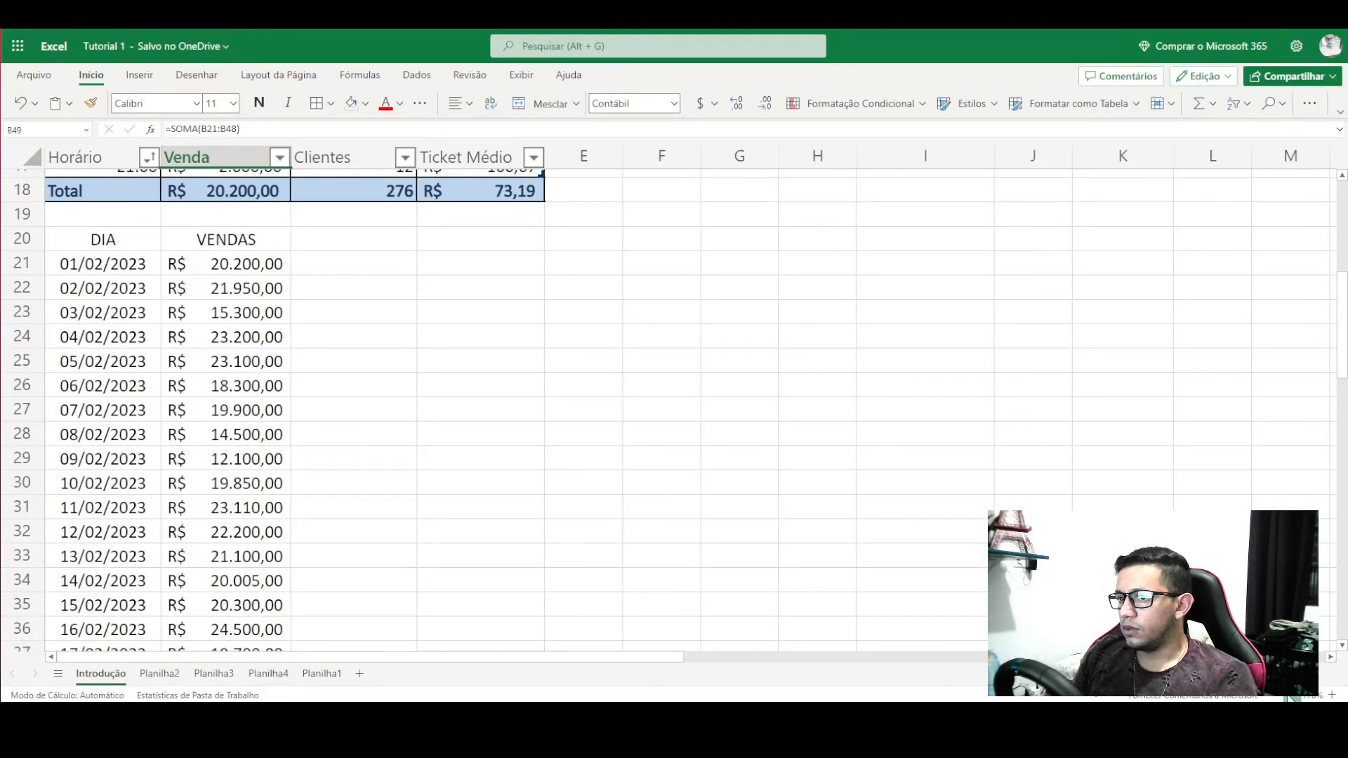
left_click(1291, 697)
scroll(602, 405, "down", 1)
scroll(340, 463, "down", 3)
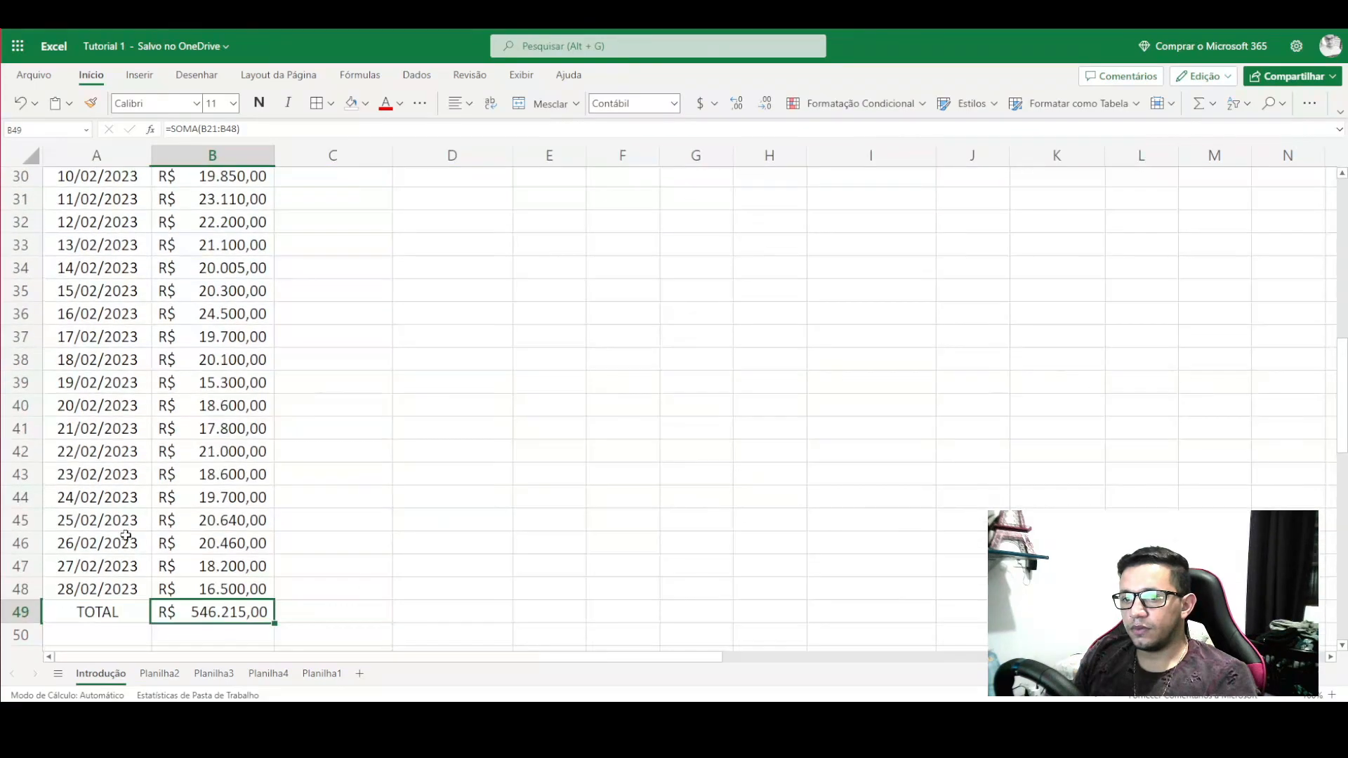
scroll(139, 528, "up", 3)
scroll(138, 528, "up", 7)
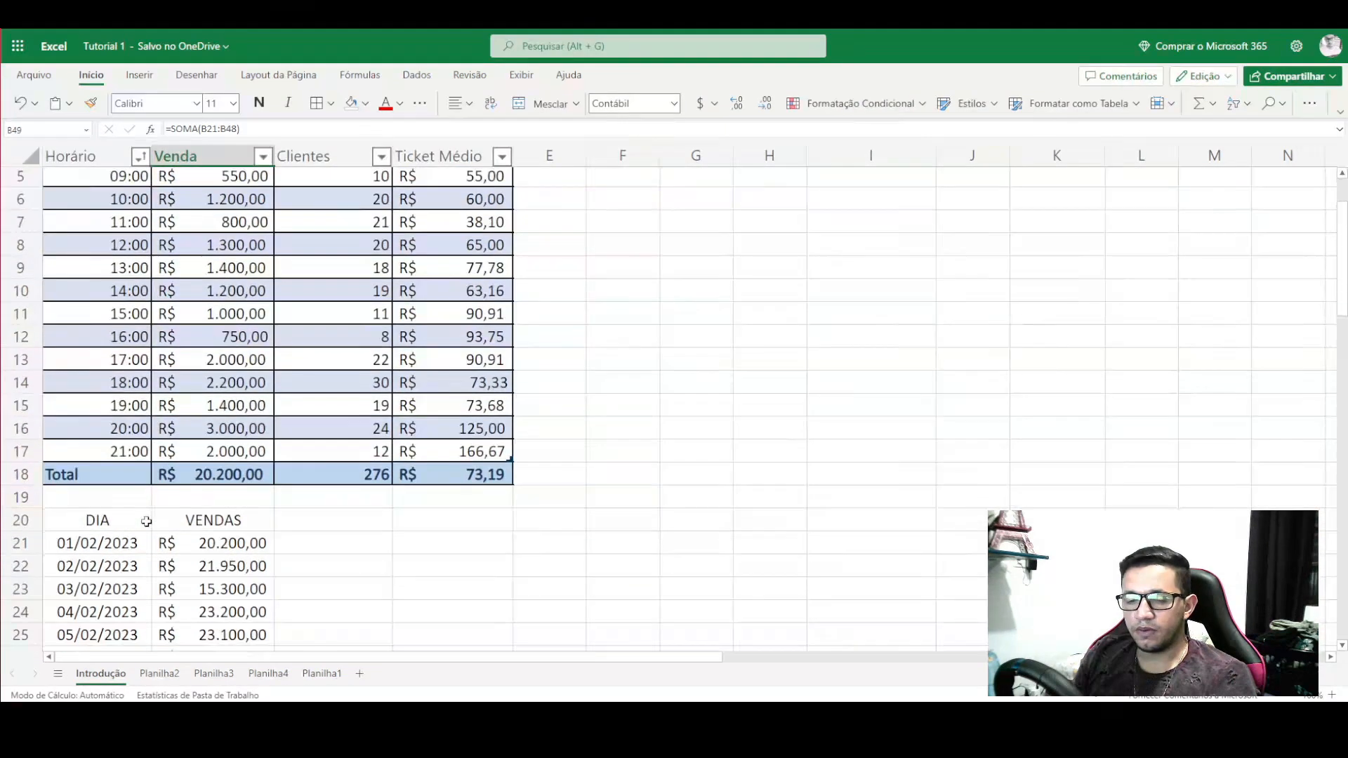
scroll(604, 590, "down", 4)
left_click(1332, 695)
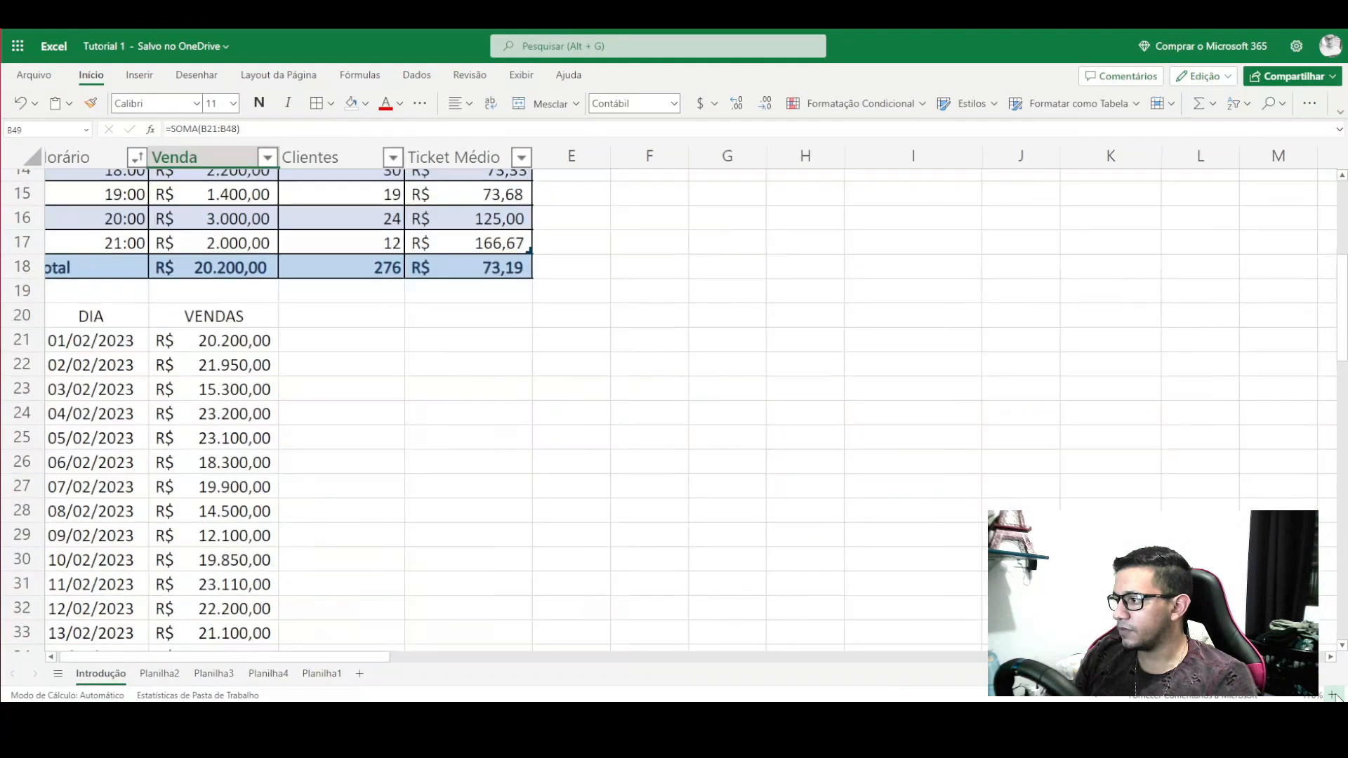
left_click(1331, 695)
scroll(357, 434, "down", 1)
scroll(356, 433, "down", 1)
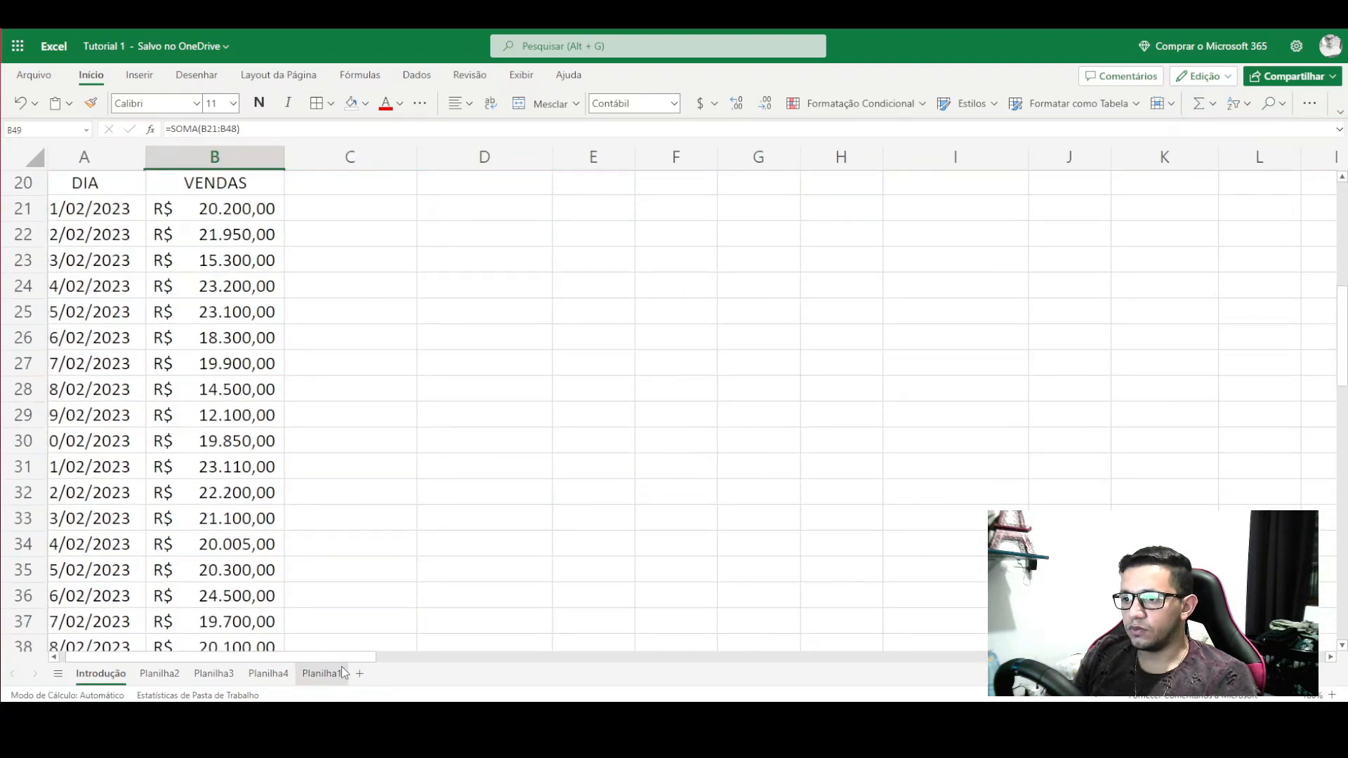
scroll(341, 667, "left", 1)
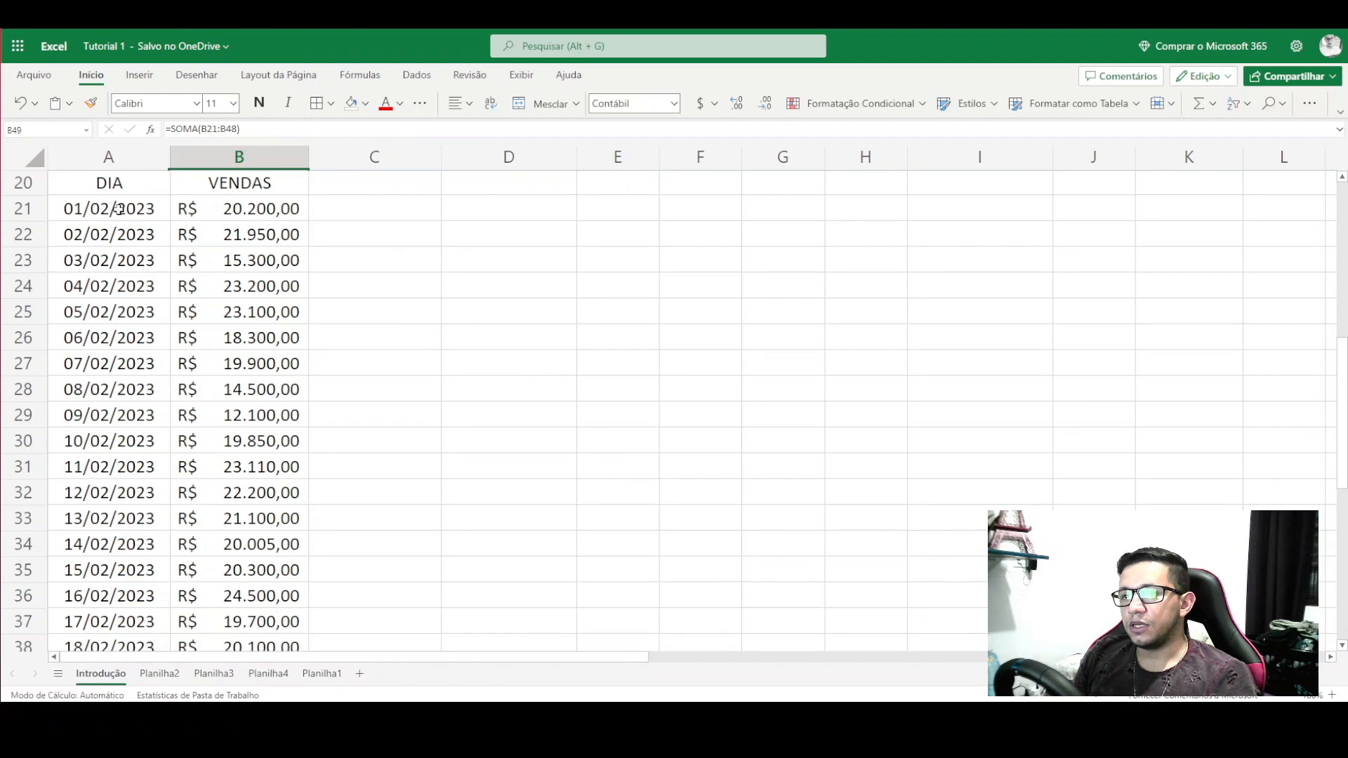
- Insert a Colunas Agrupadas chart from the DIA/VENDAS data in A21:B49
left_click_drag(119, 208, 239, 478)
scroll(340, 432, "up", 7)
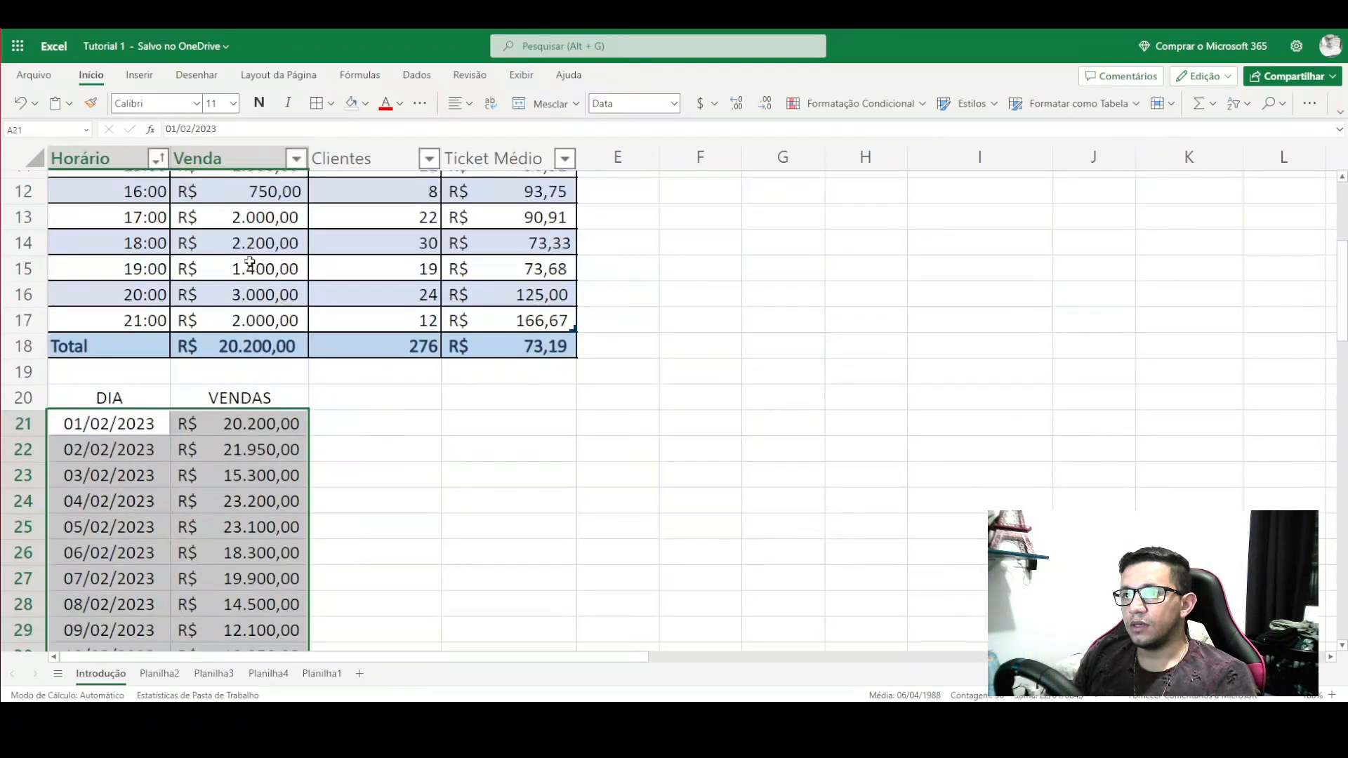
left_click(140, 76)
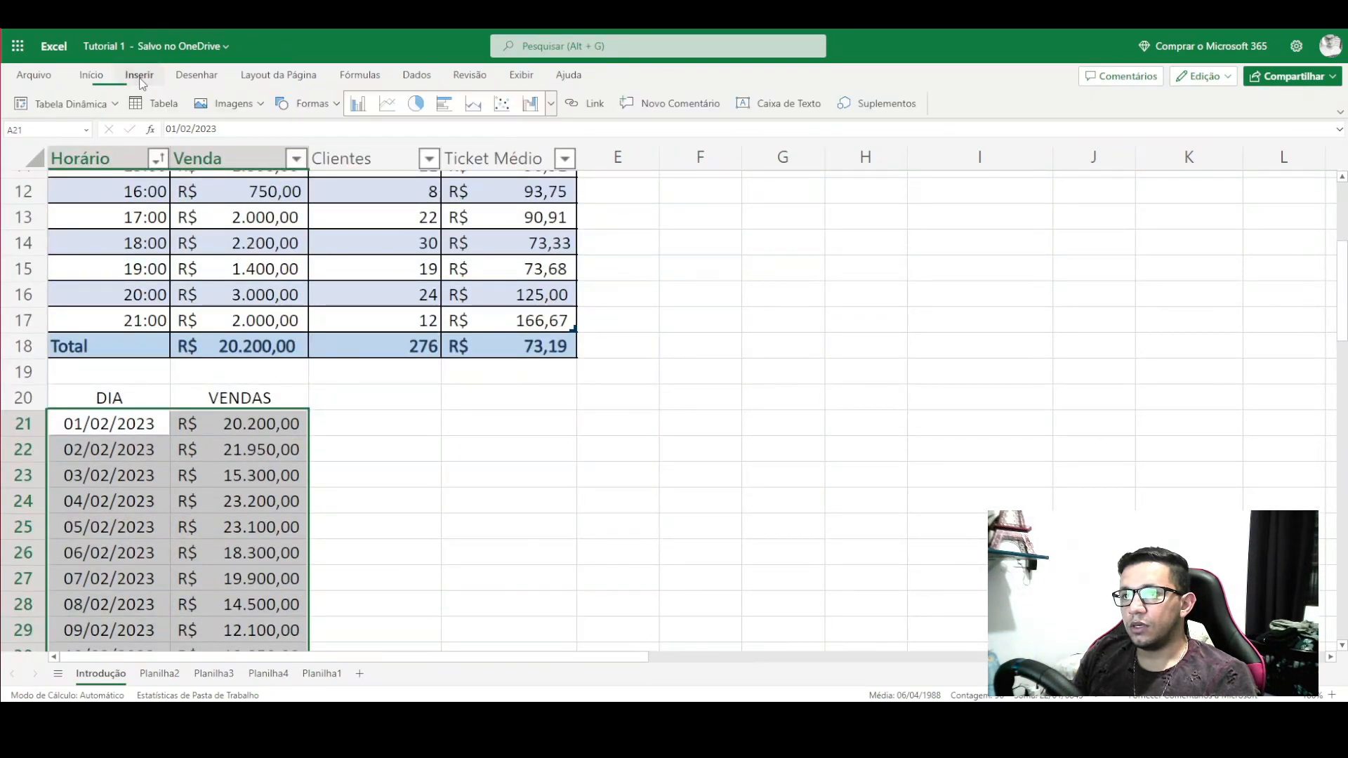
left_click(361, 105)
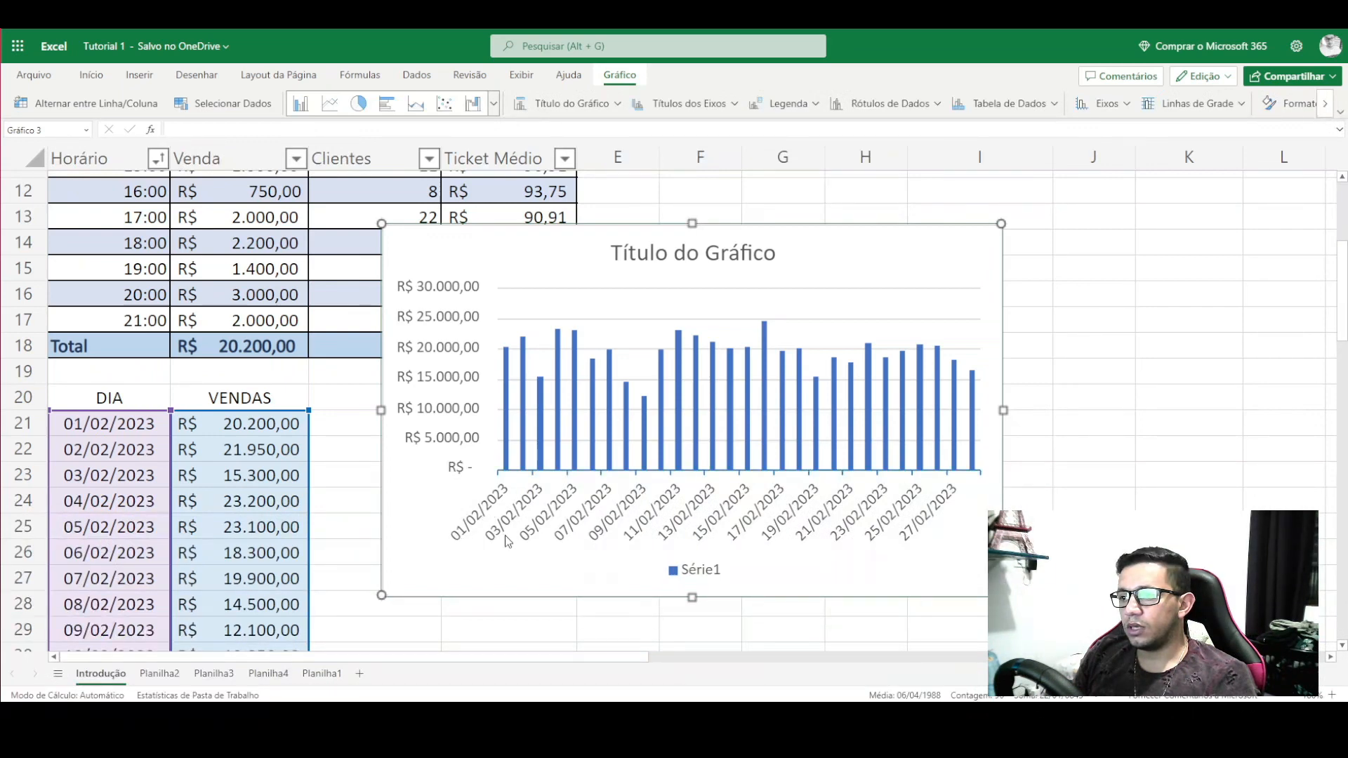
- Widen the chart so all dates fit and move it beside the table
scroll(772, 484, "up", 2)
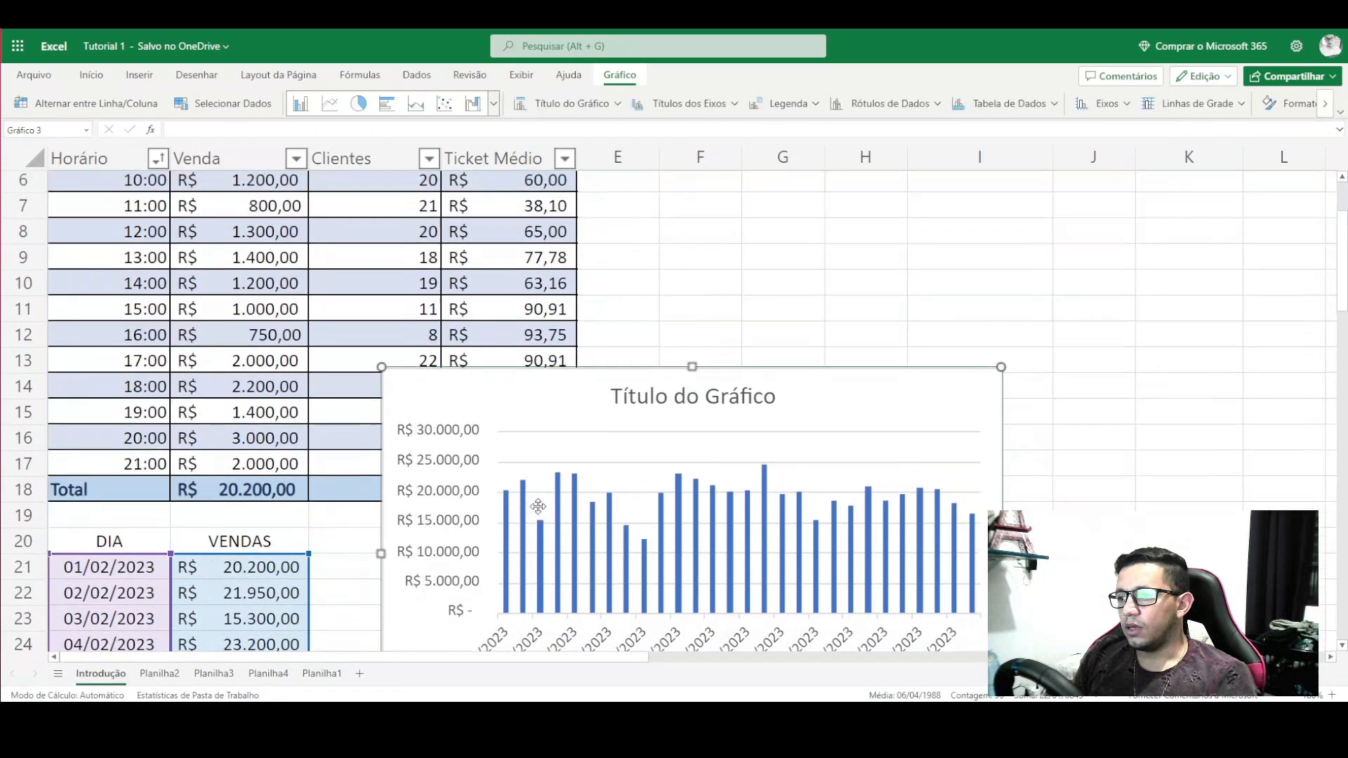
scroll(984, 426, "down", 2)
left_click_drag(1003, 411, 1221, 410)
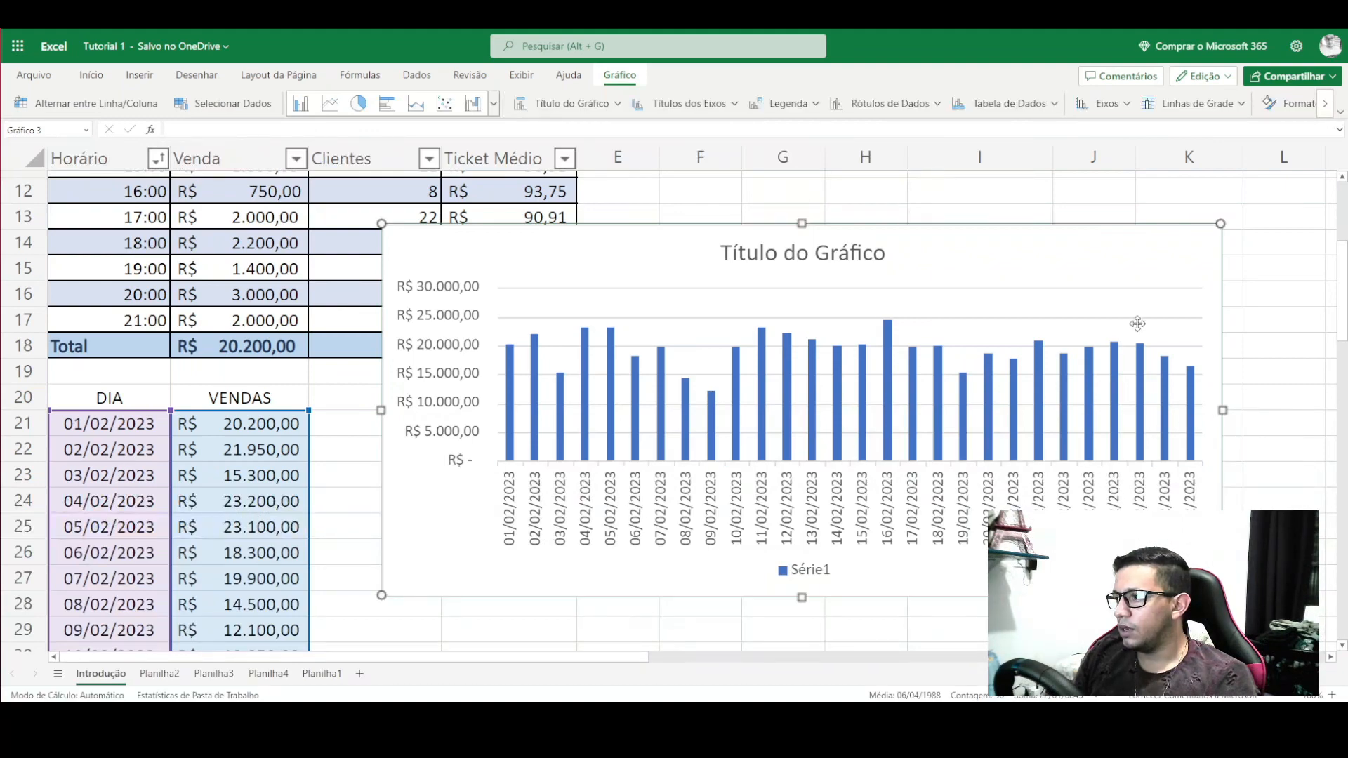
left_click_drag(1107, 245, 1045, 494)
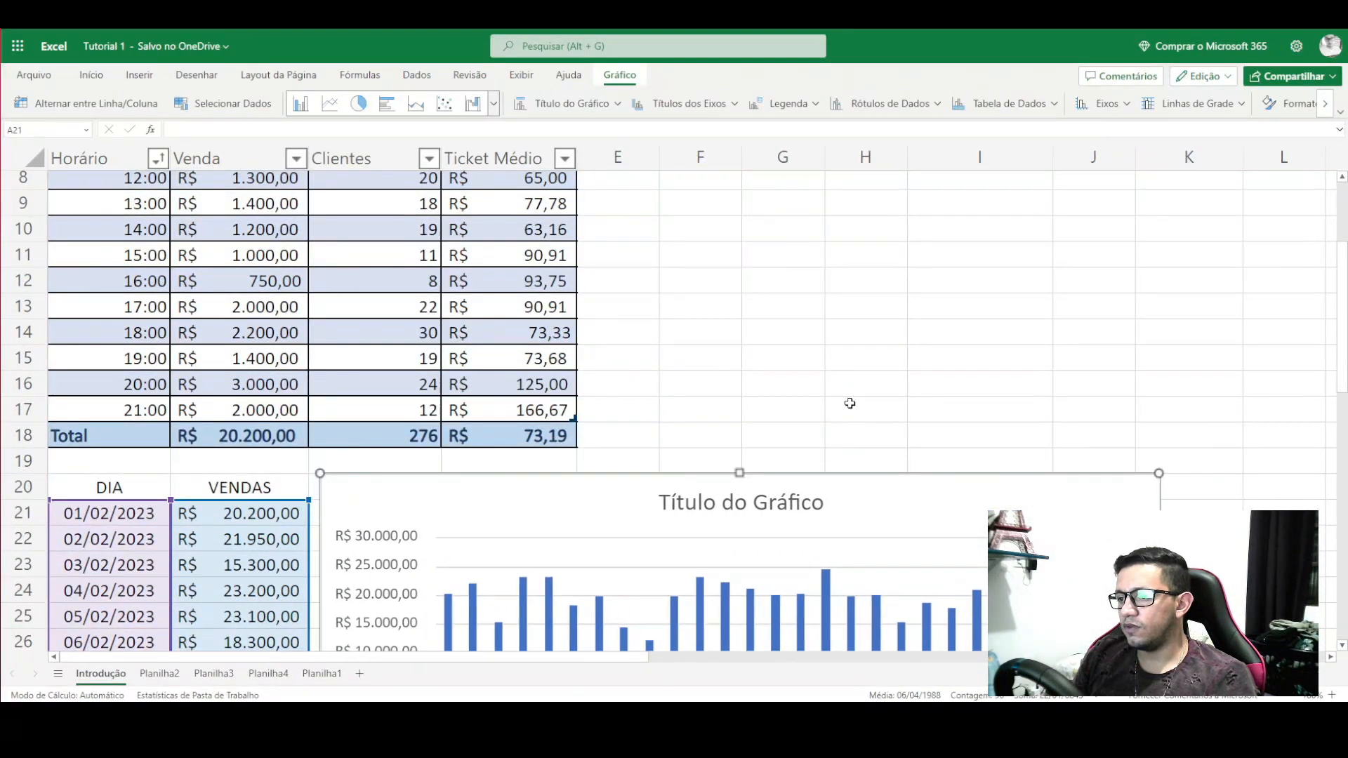
left_click(851, 389)
scroll(668, 301, "down", 3)
left_click(667, 310)
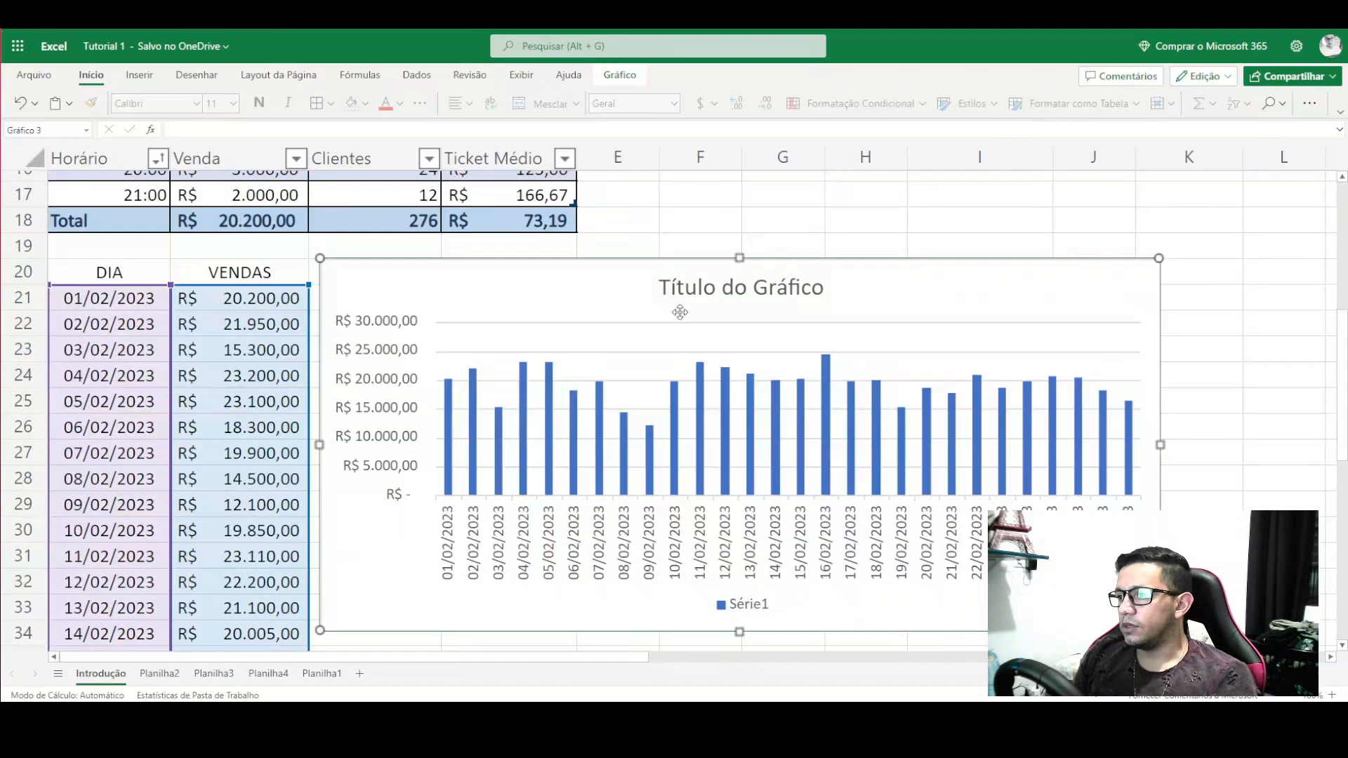
left_click(475, 436)
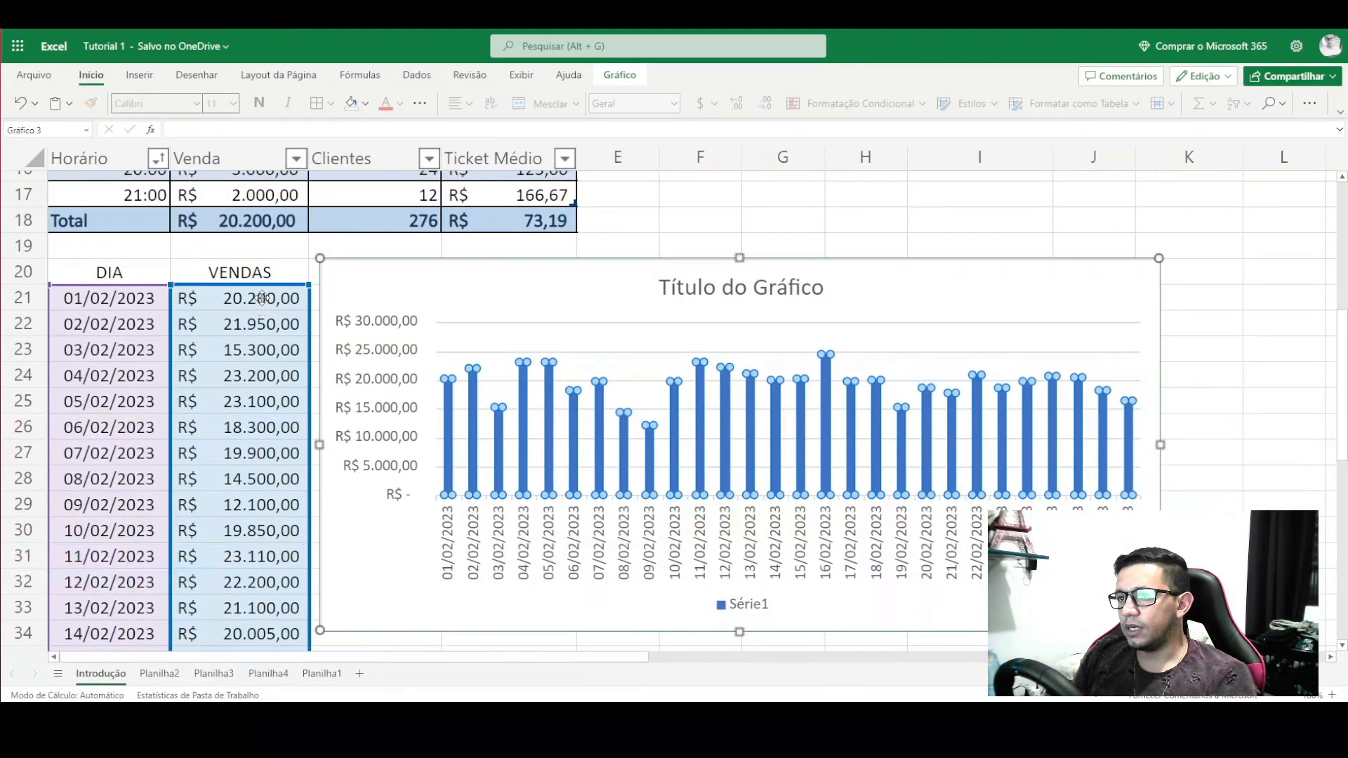
left_click(453, 550)
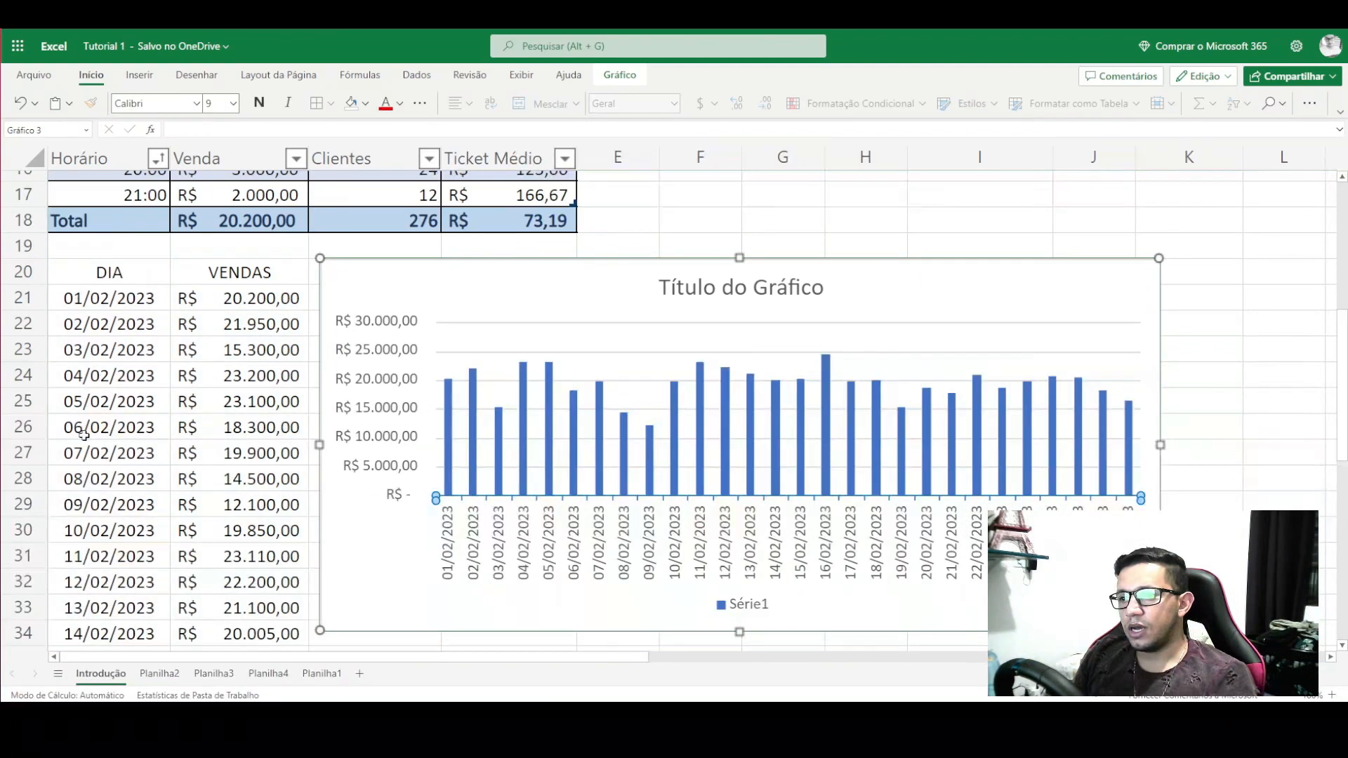
left_click(449, 439)
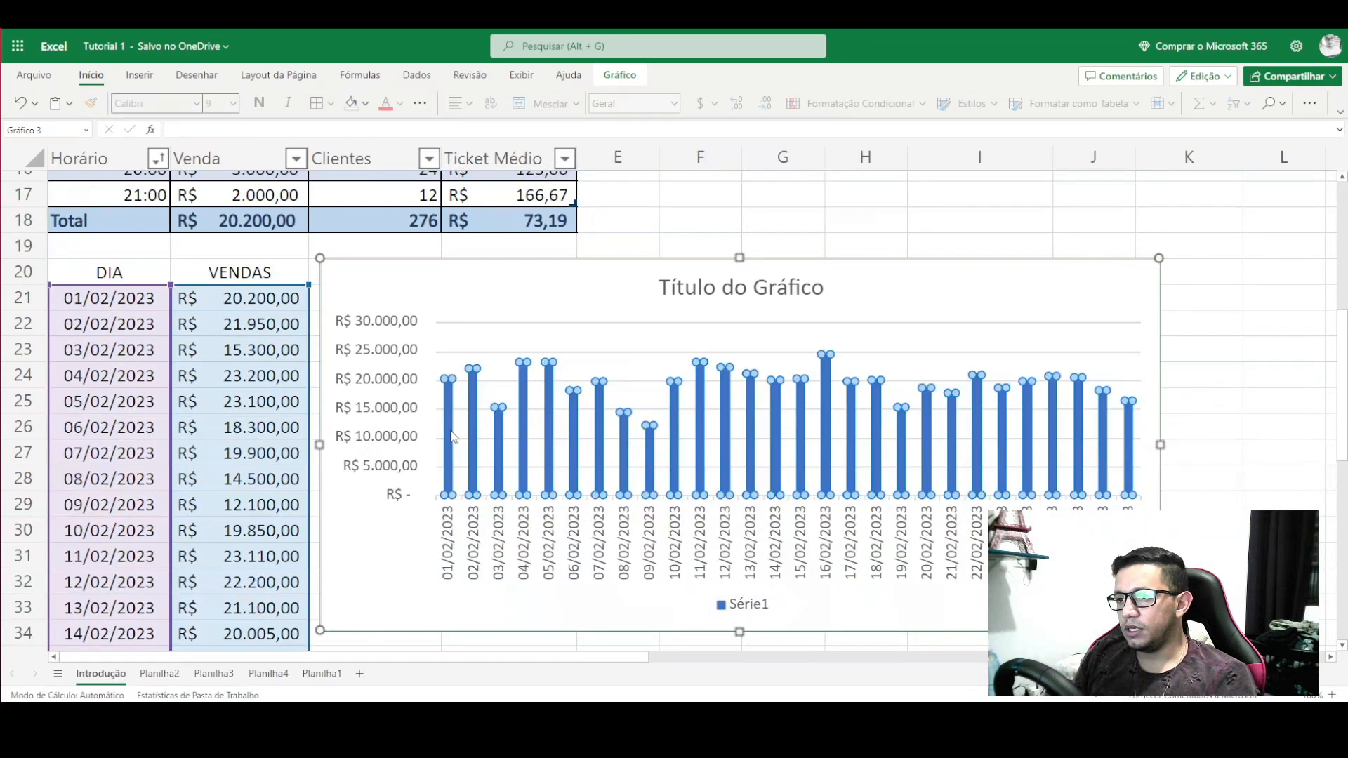
left_click(708, 291)
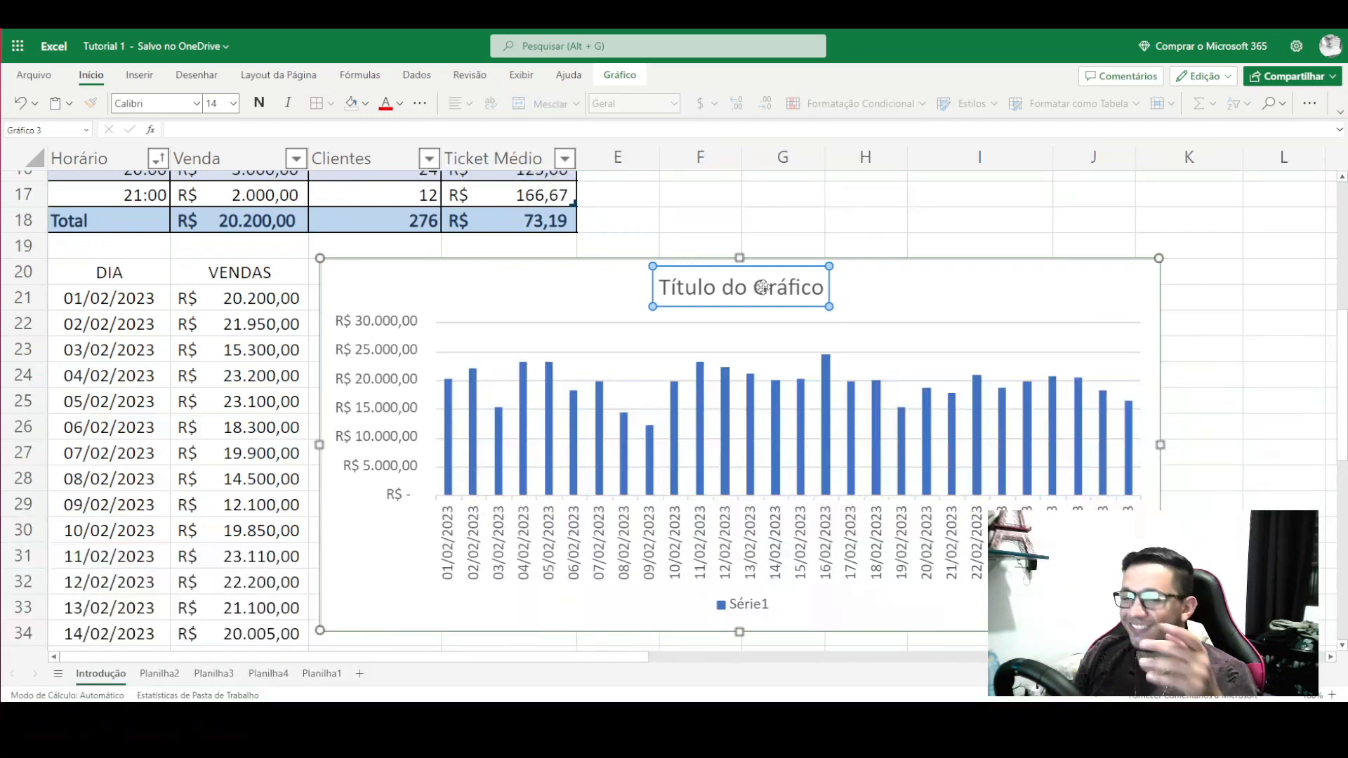
- Set the chart title to VENDAS DO MÊS, then edit it to VENDAS DE FEVEREIRO 2023
double_click(763, 287)
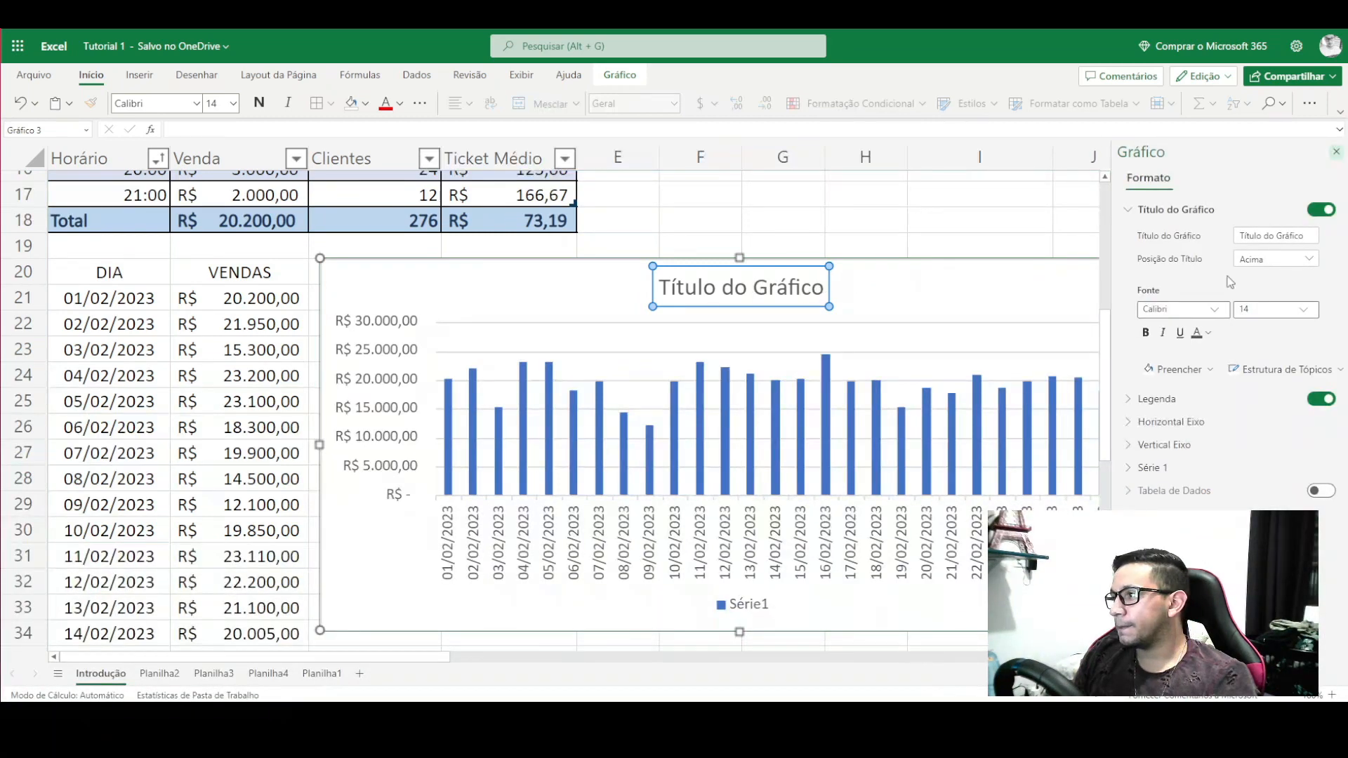
left_click(1309, 237)
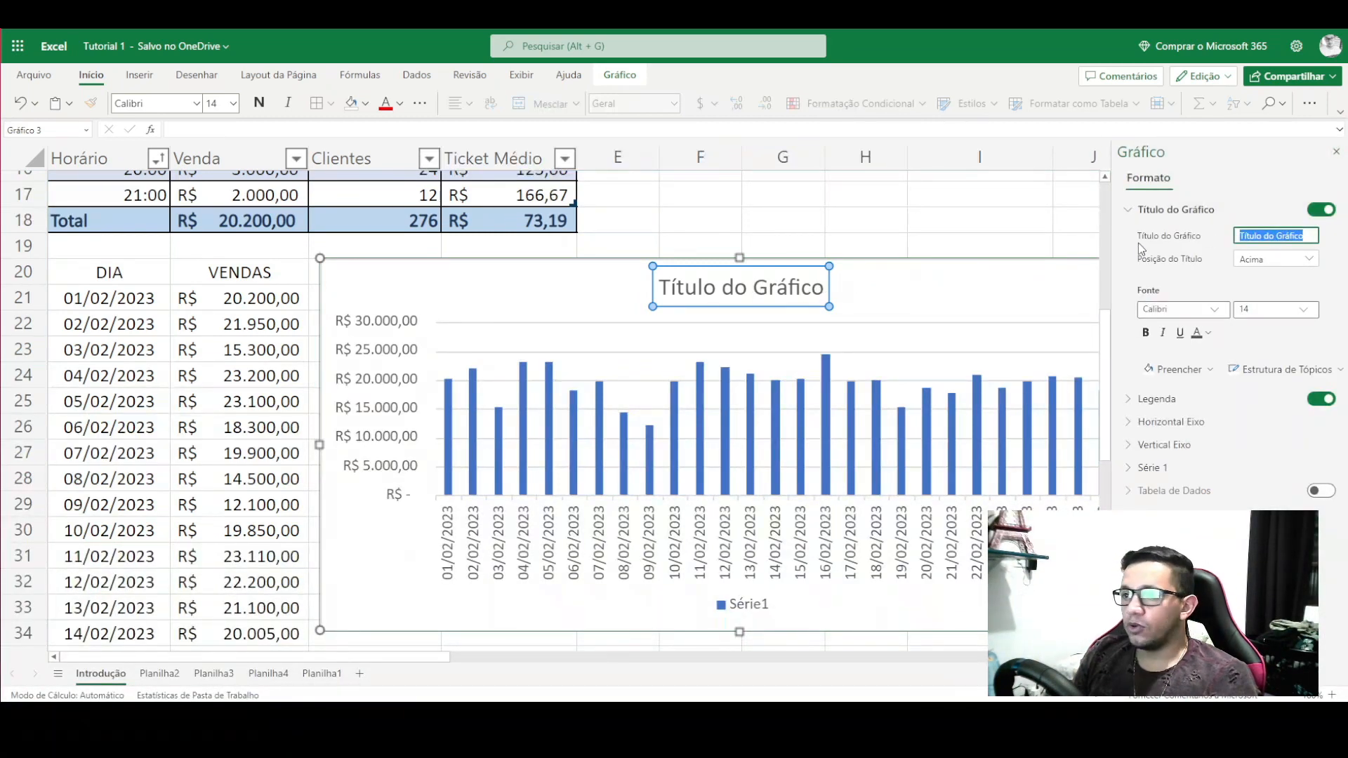
type("VENDAS DO MÊ")
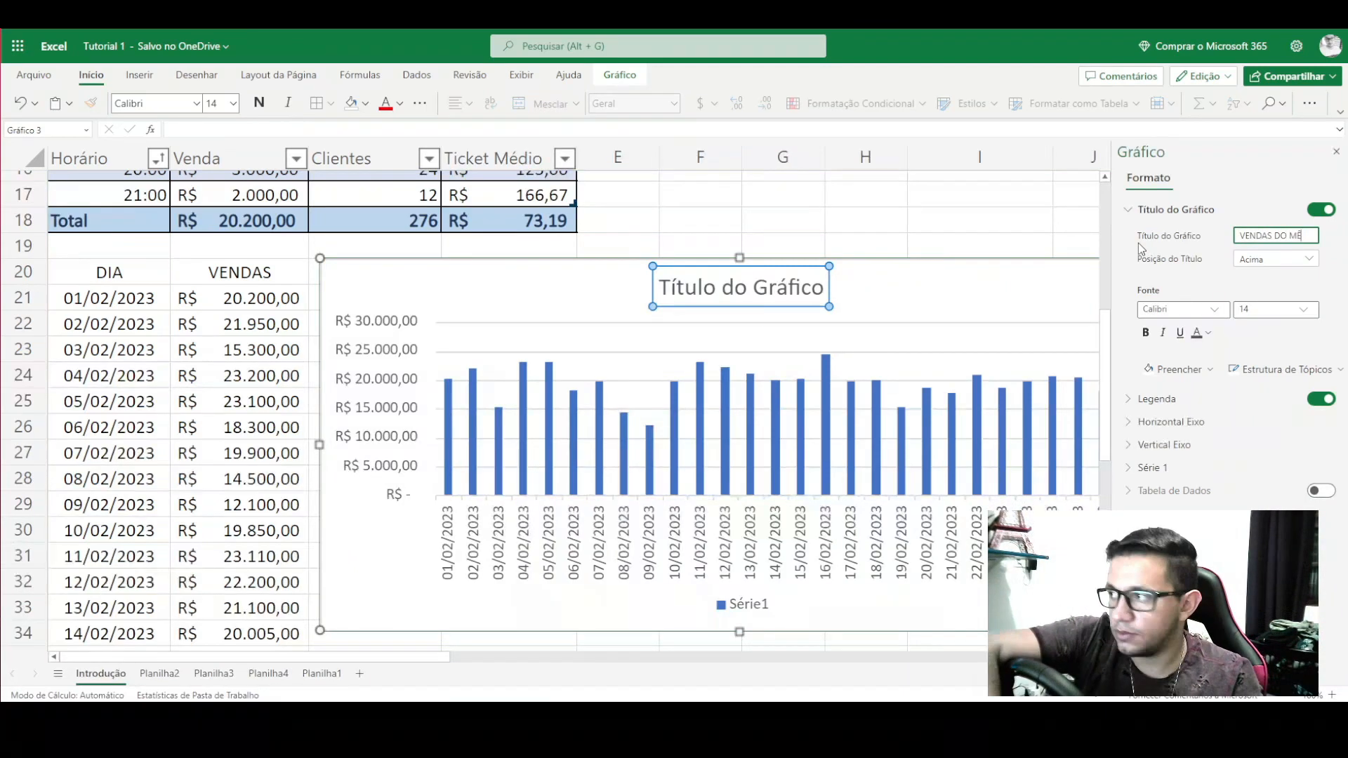
type("S")
key("Return")
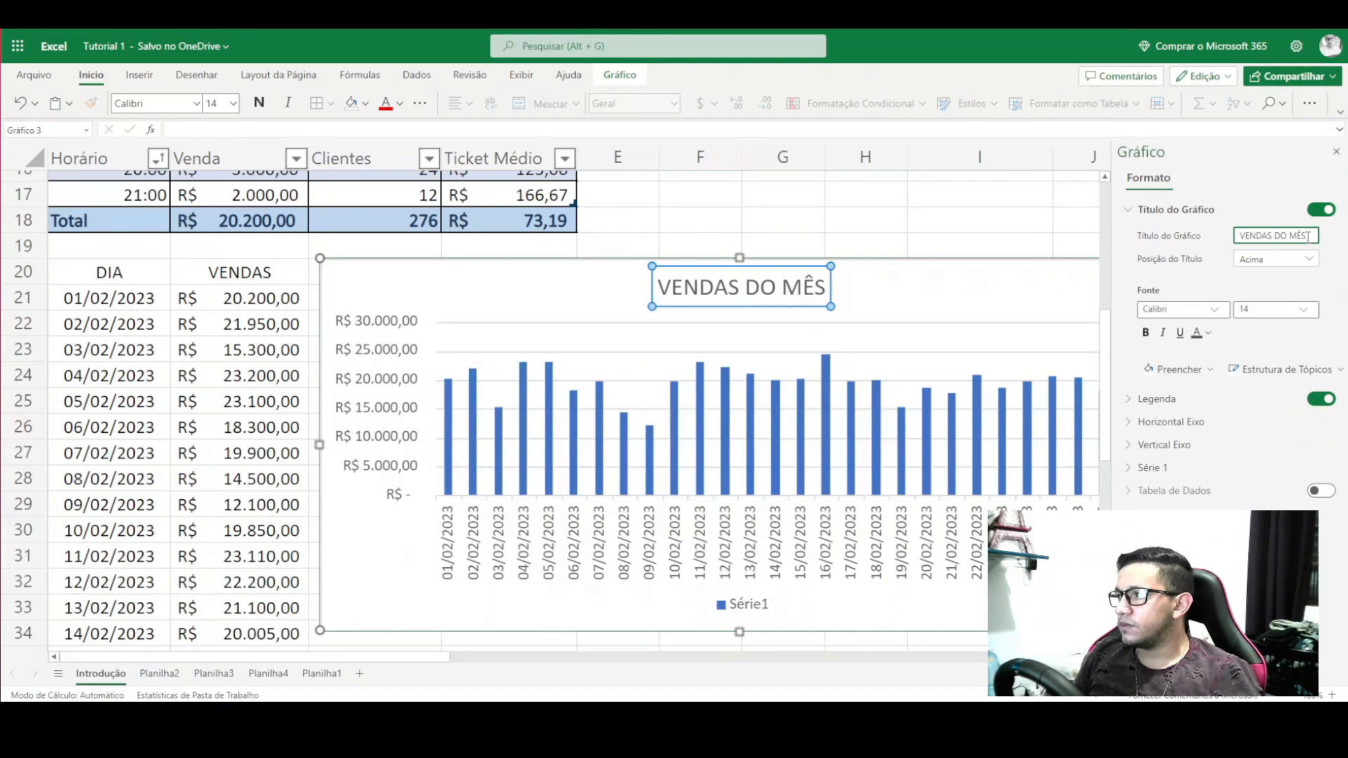
key("BackSpace")
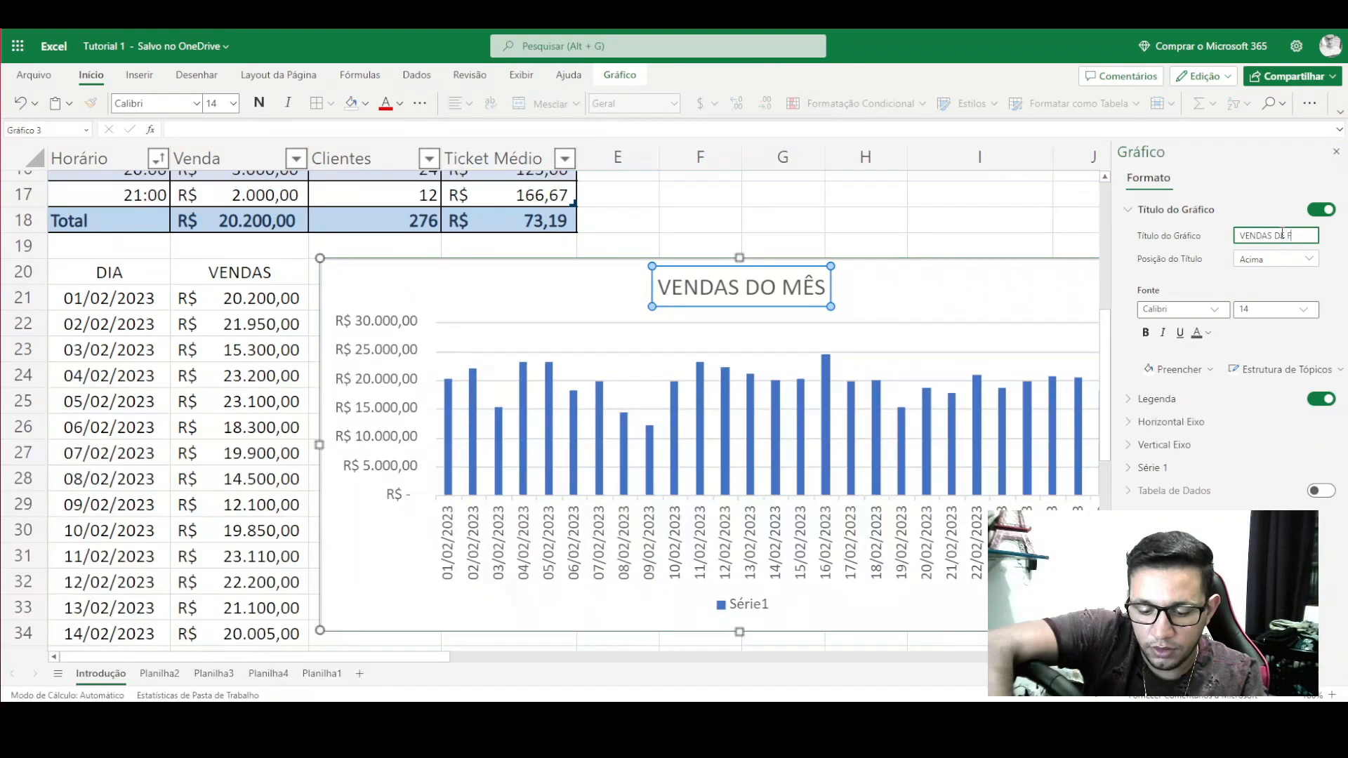
type("E FEVEREIRO")
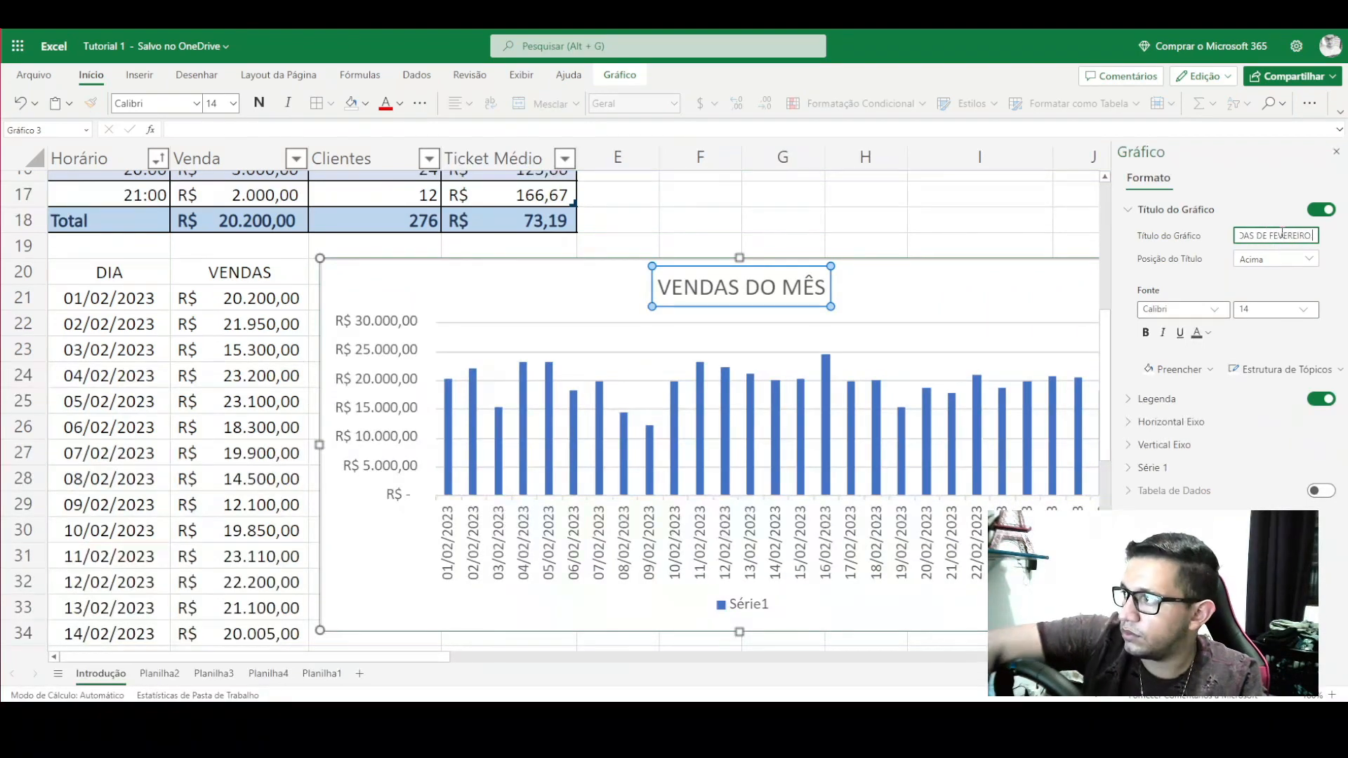
type(" 2023")
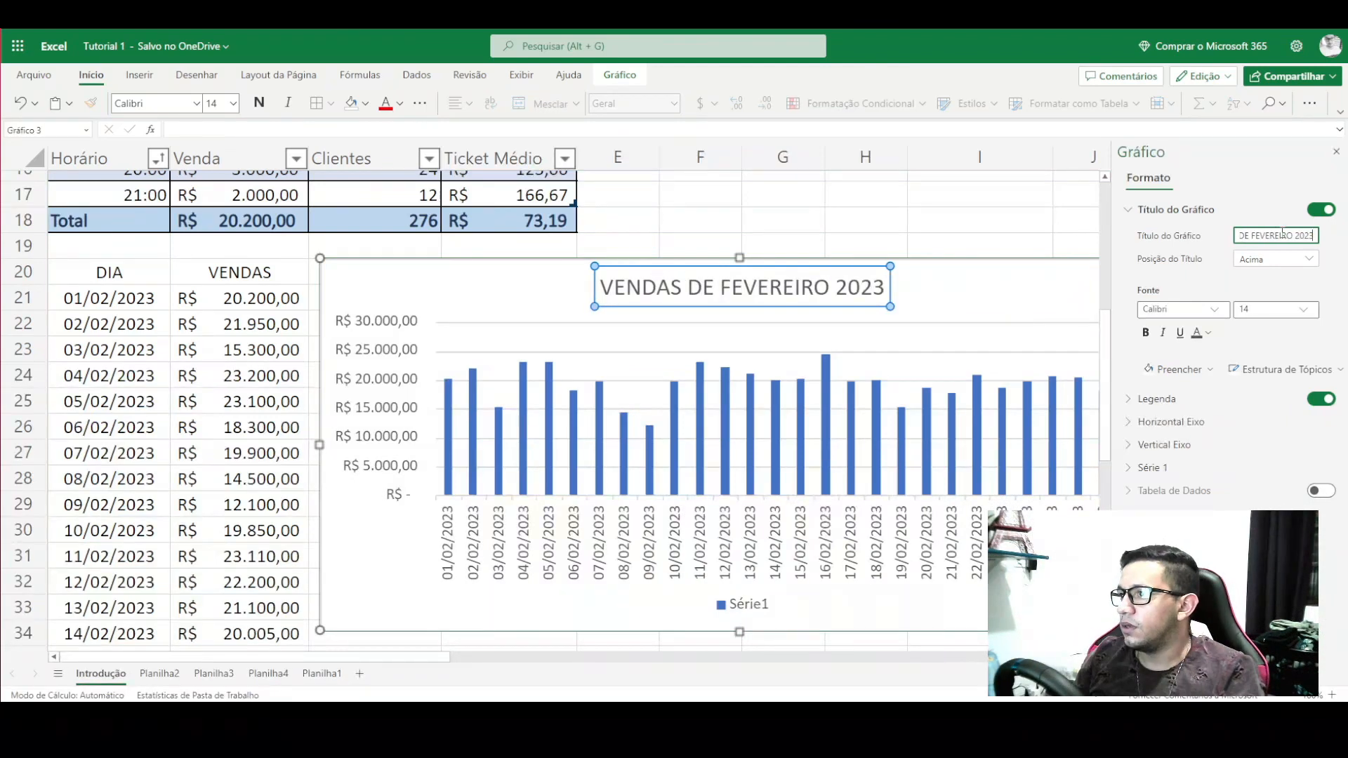
left_click(925, 298)
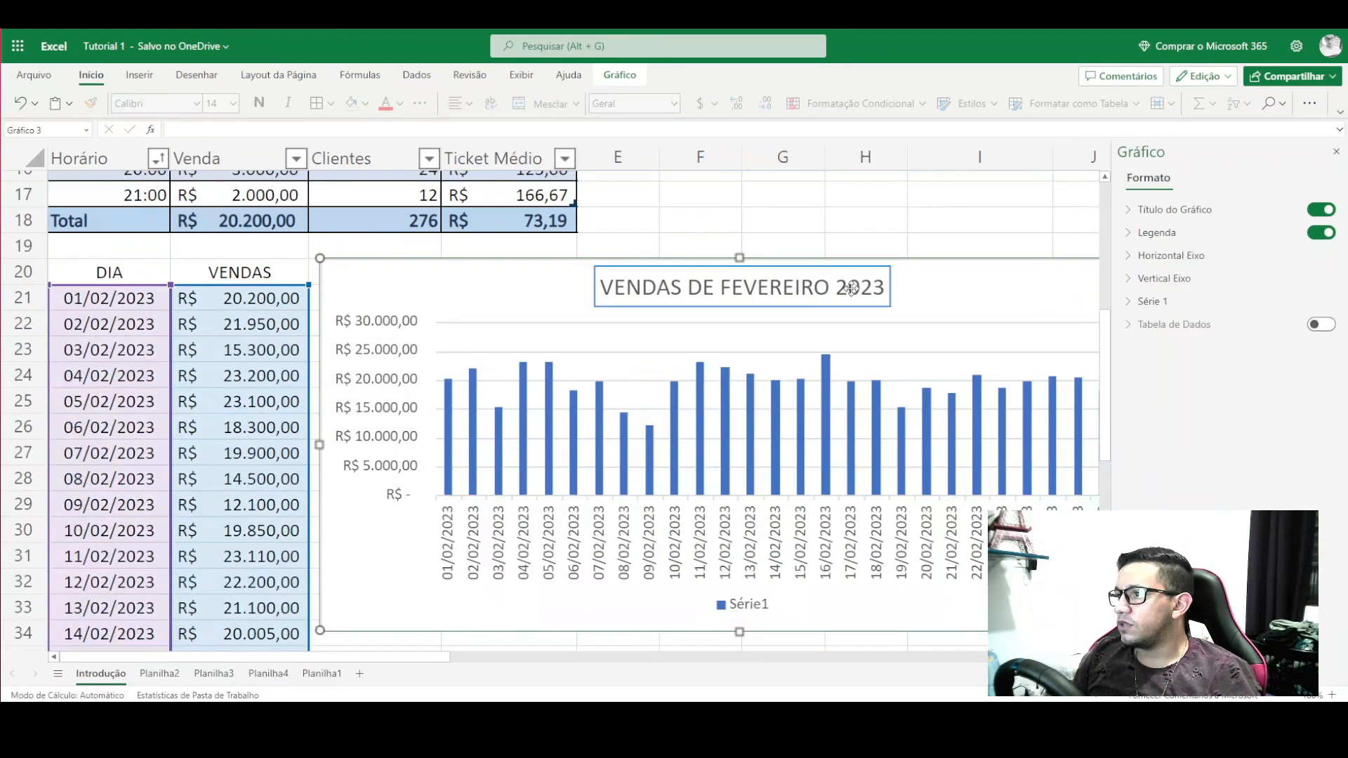
left_click(851, 288)
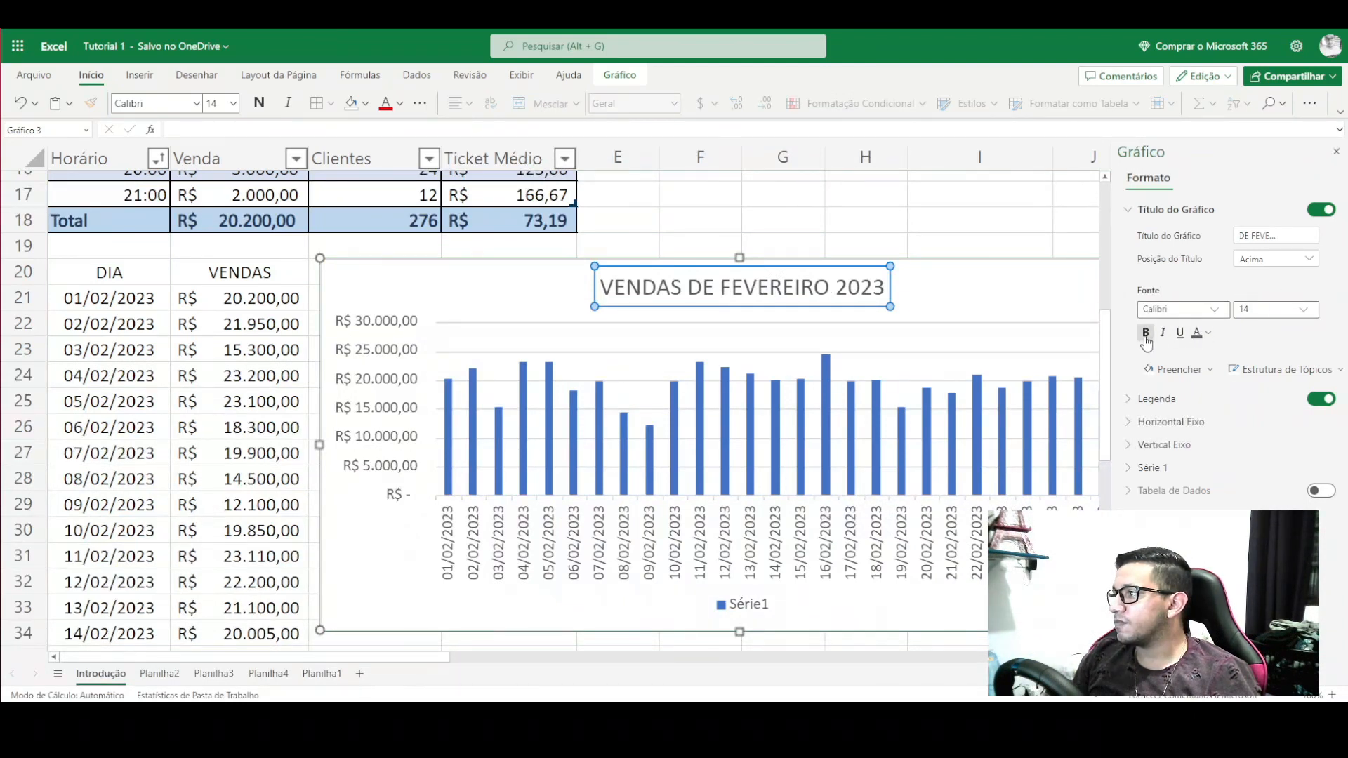
- Bold the chart title and give it a light green fill, replacing a first black fill
left_click(1145, 332)
left_click(976, 291)
left_click(835, 286)
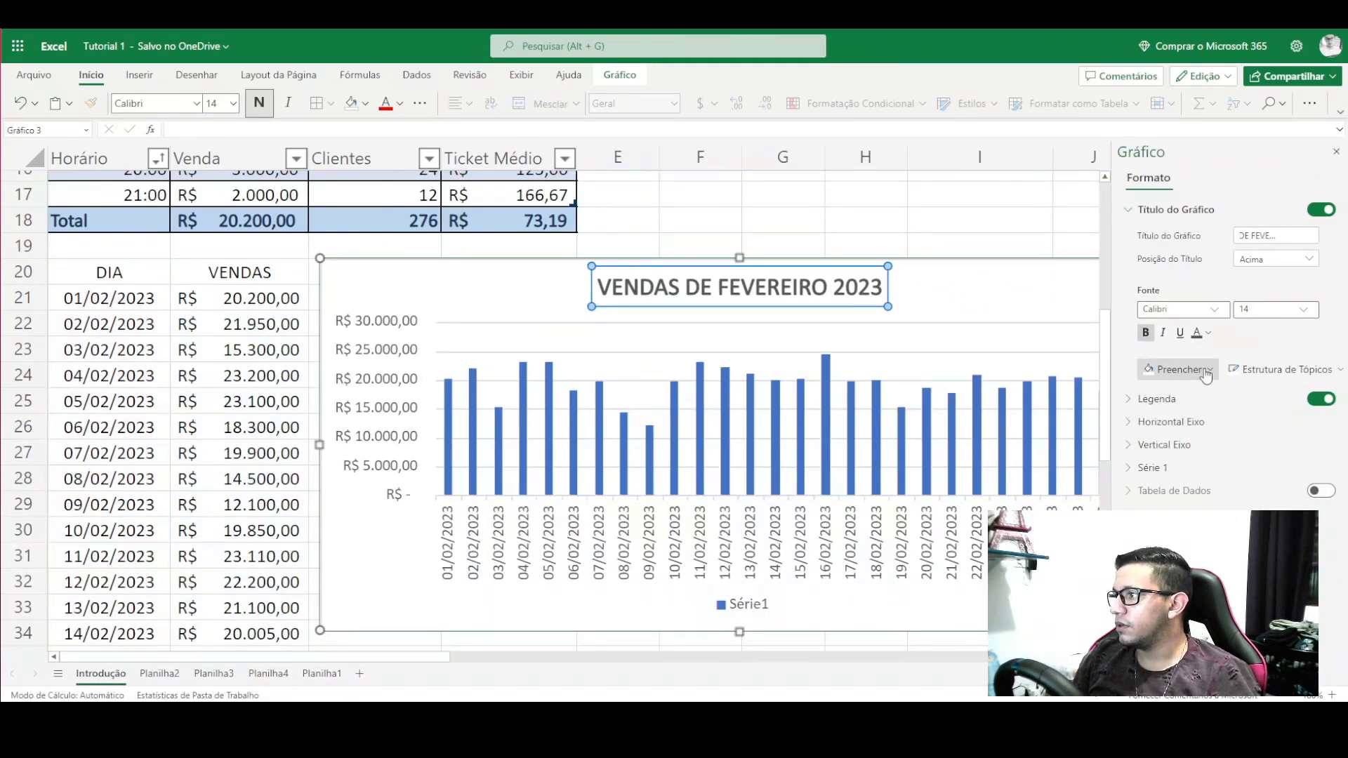
left_click(1176, 369)
left_click(1156, 447)
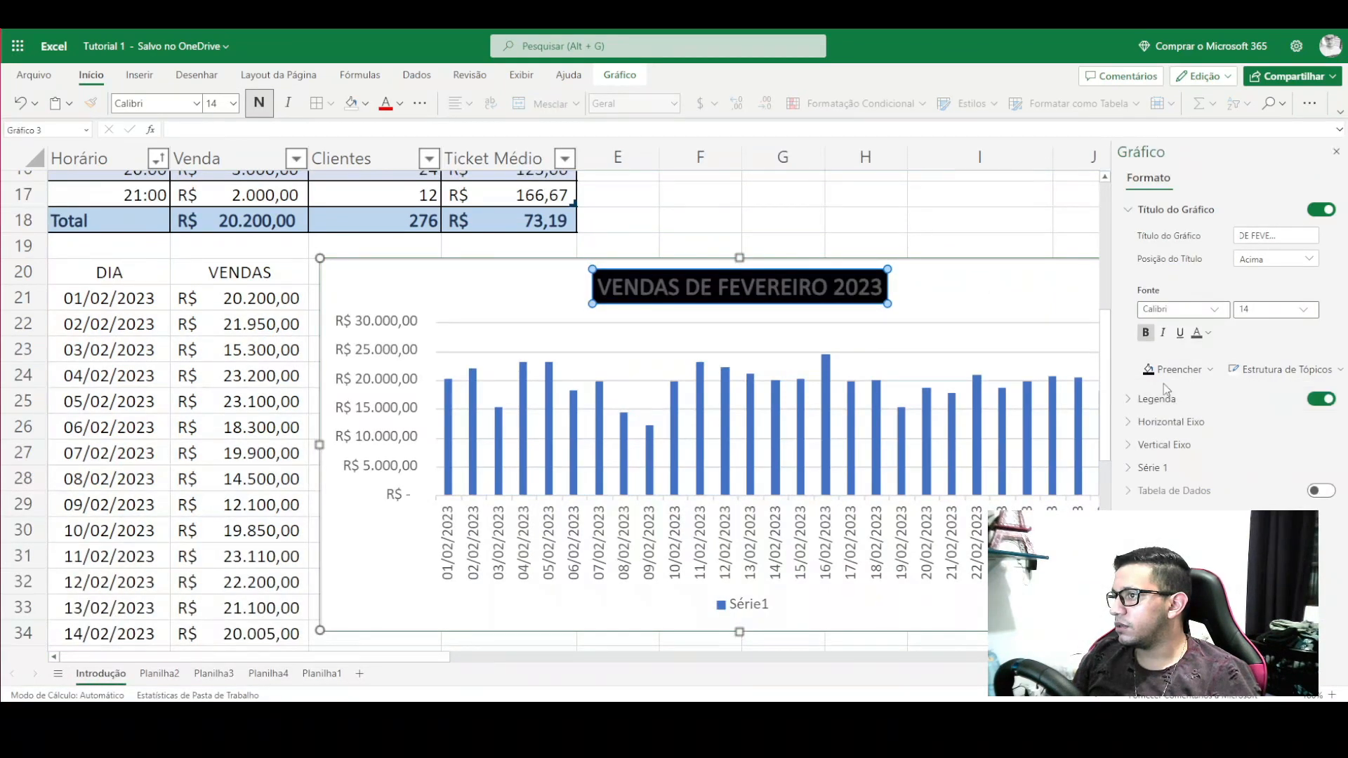
left_click(1207, 334)
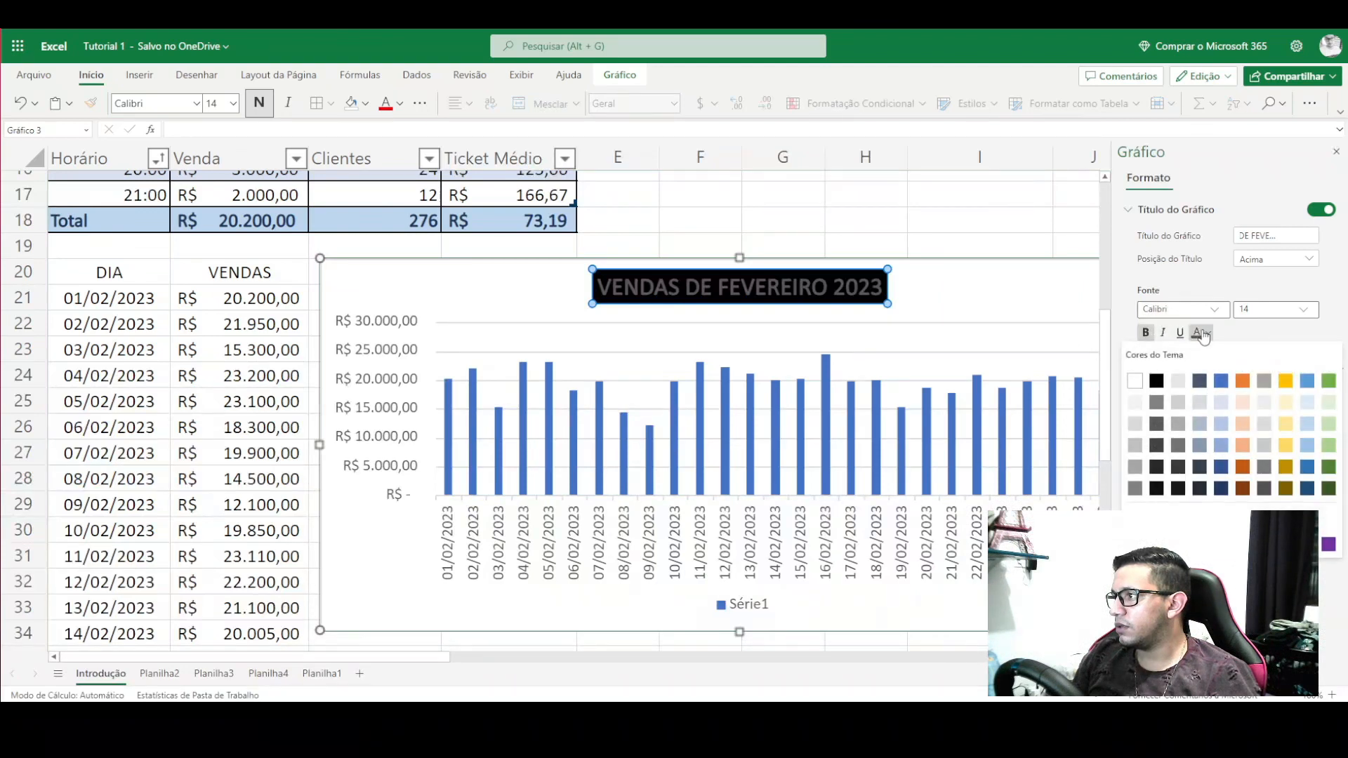
left_click(1203, 335)
left_click(1175, 378)
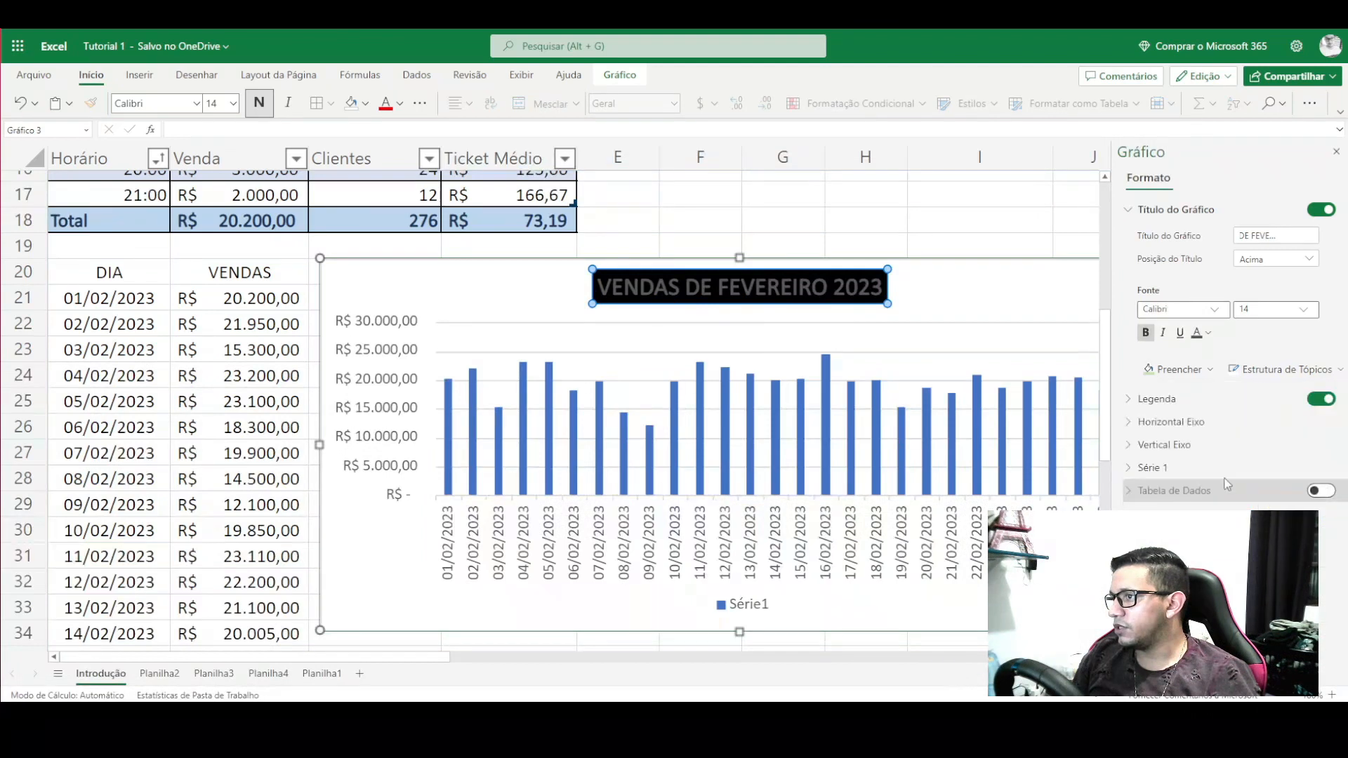
left_click(1328, 490)
- Reselect the chart title, then select and deselect the bar series
left_click(989, 295)
left_click(821, 296)
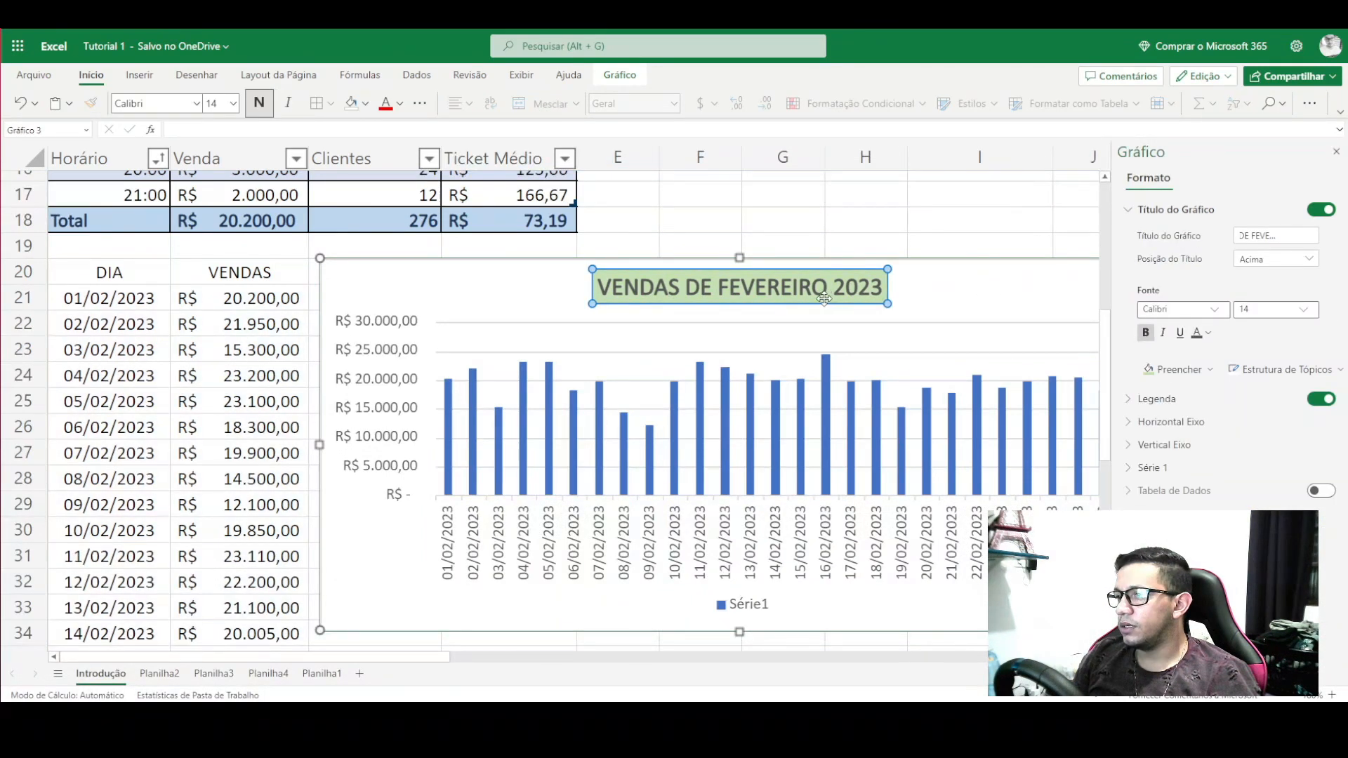
left_click(525, 390)
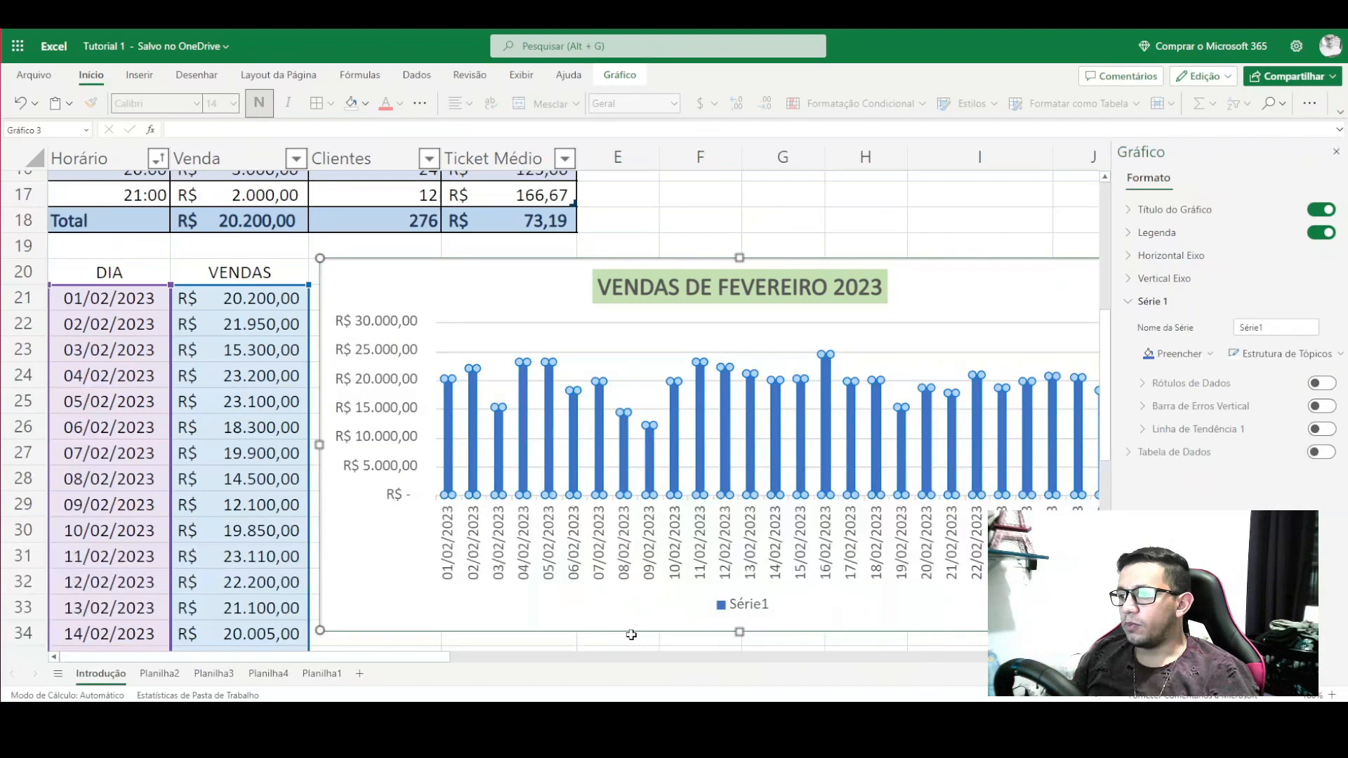
left_click_drag(402, 650, 483, 651)
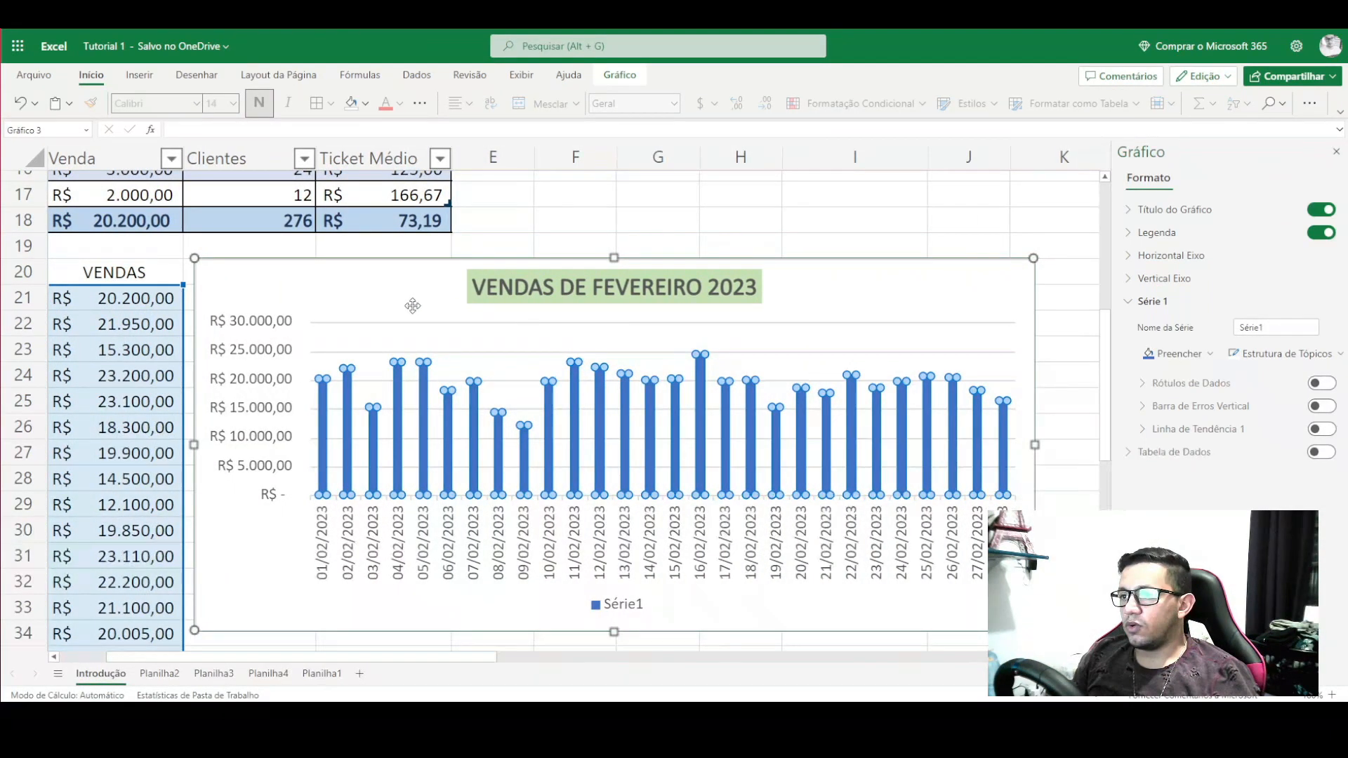
left_click(390, 287)
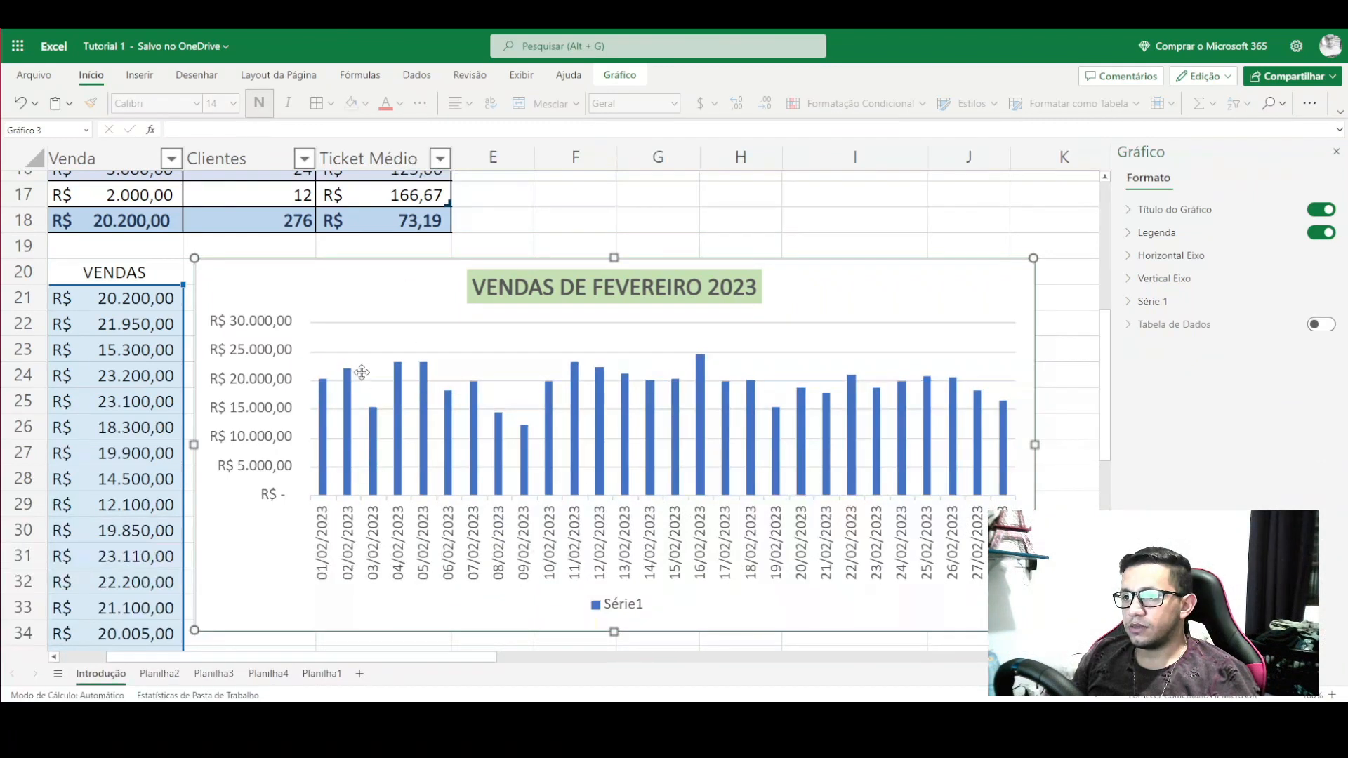
- Inspect the bar series and the R$ 0–30.000,00 vertical axis, then select the chart legend
left_click(398, 383)
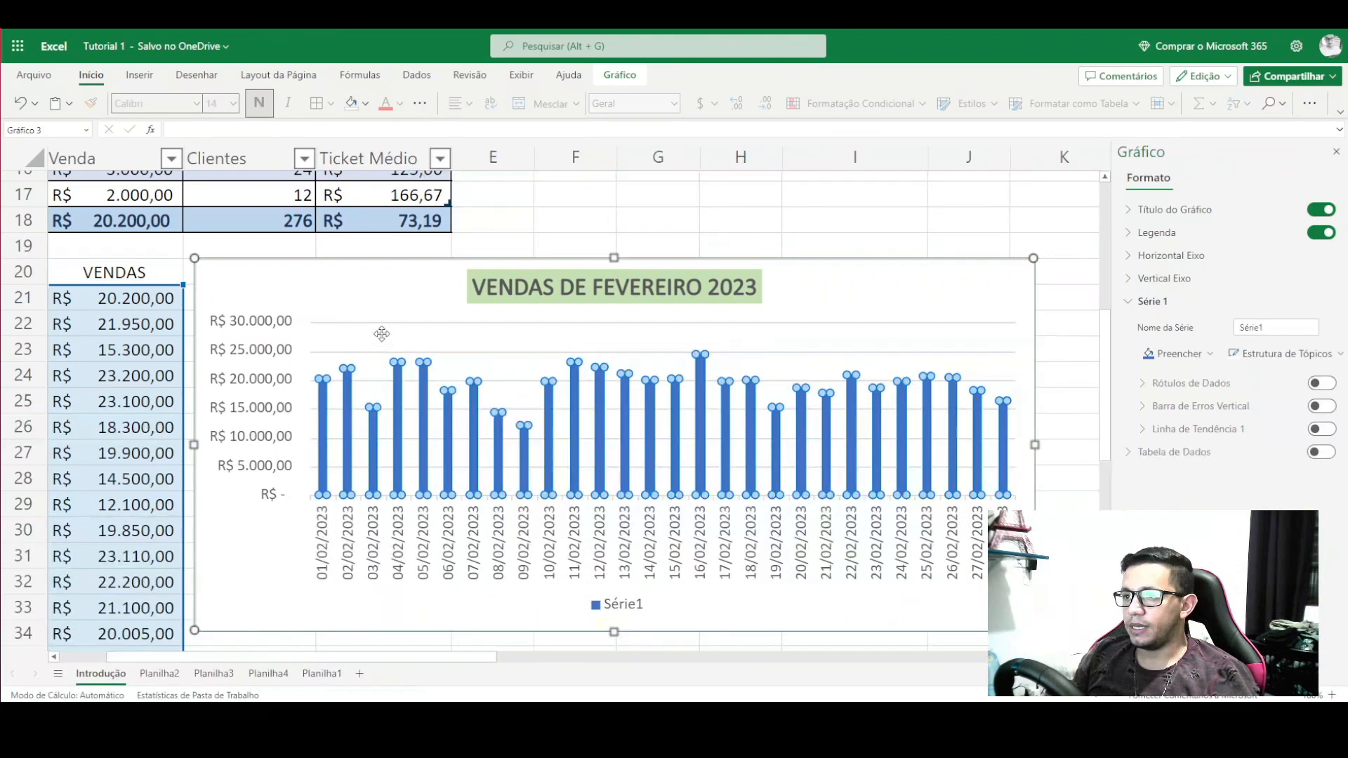
left_click(536, 325)
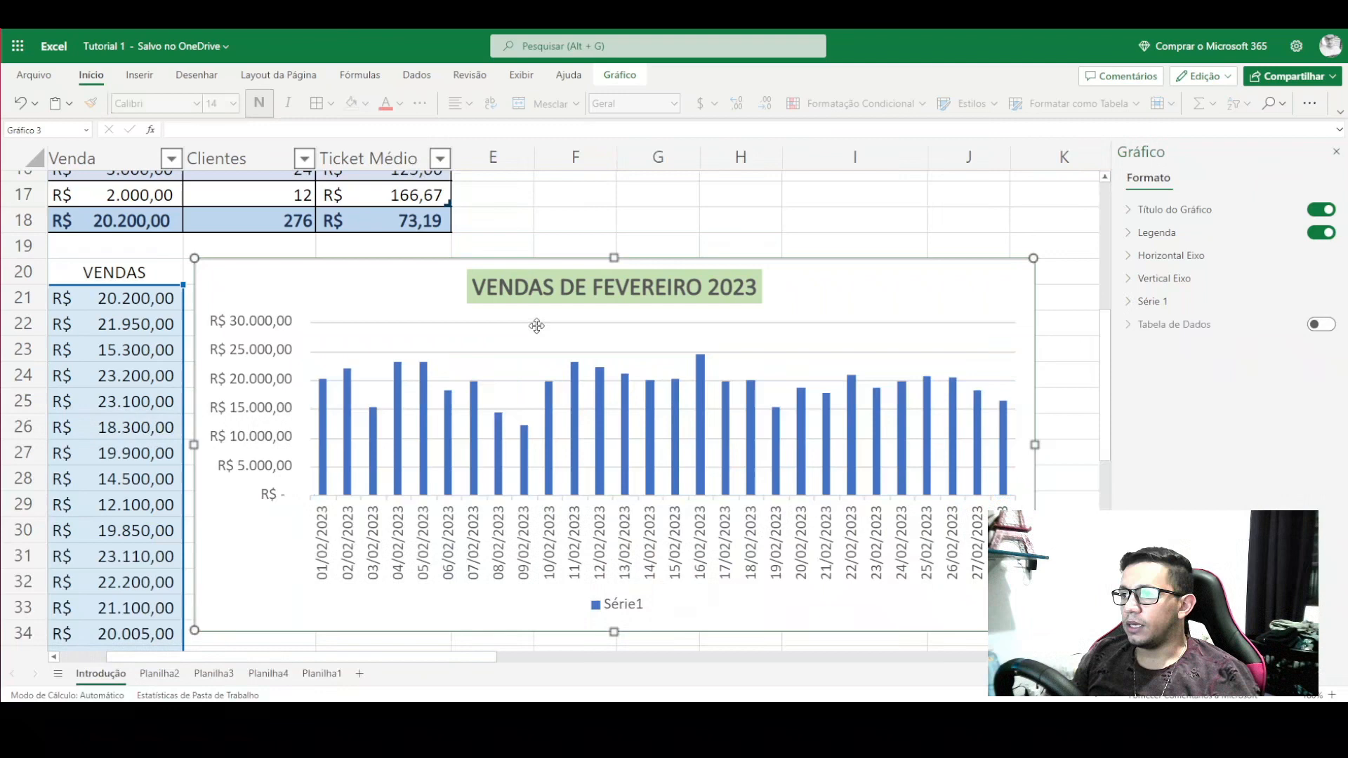
left_click(502, 351)
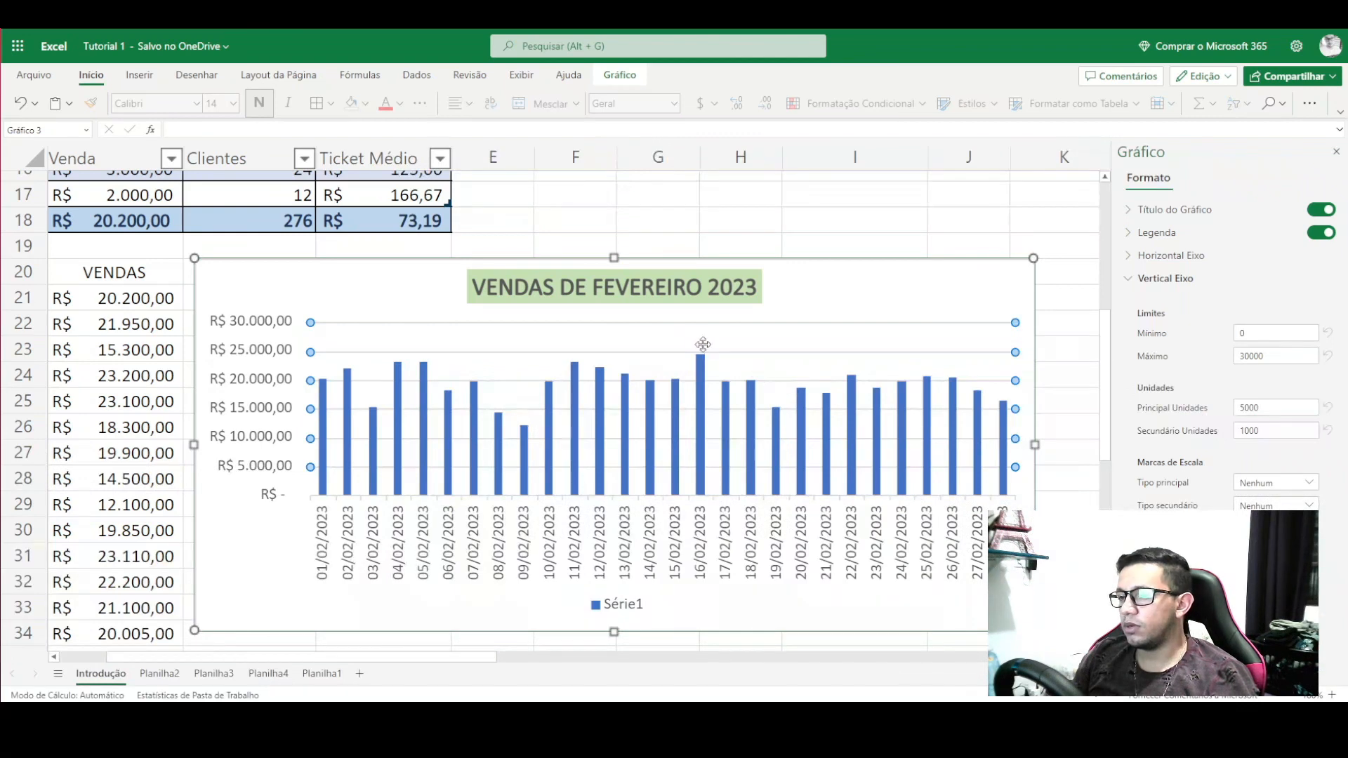
left_click(386, 280)
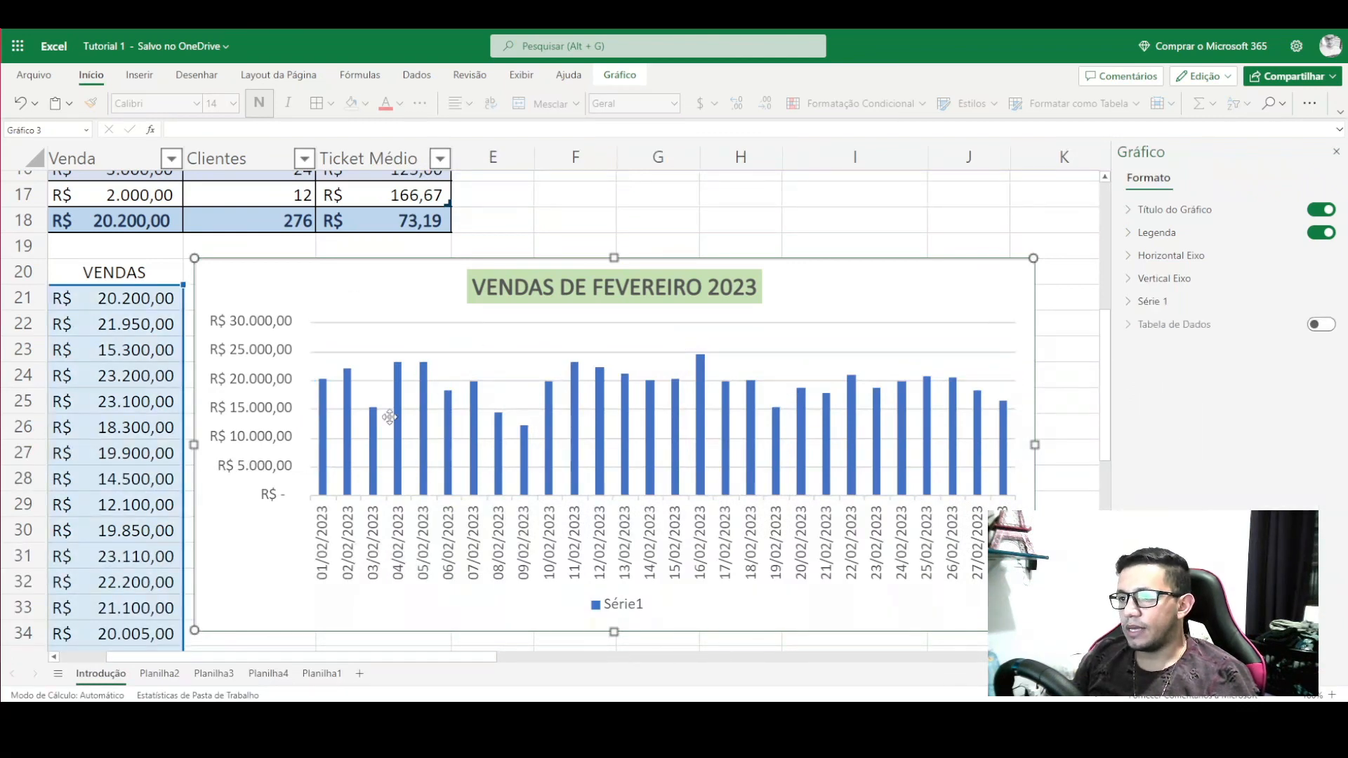
left_click(398, 397)
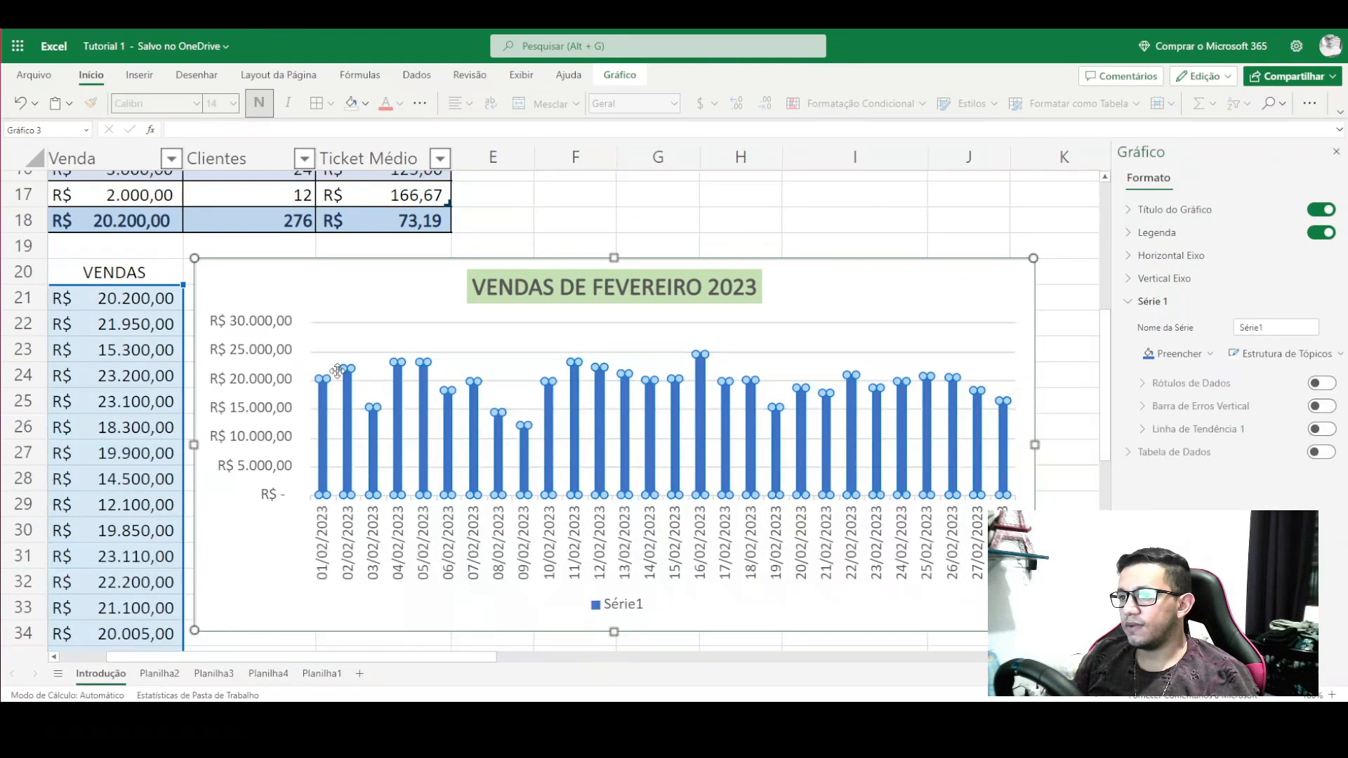
scroll(407, 393, "up", 2)
scroll(397, 420, "down", 3)
scroll(398, 420, "down", 1)
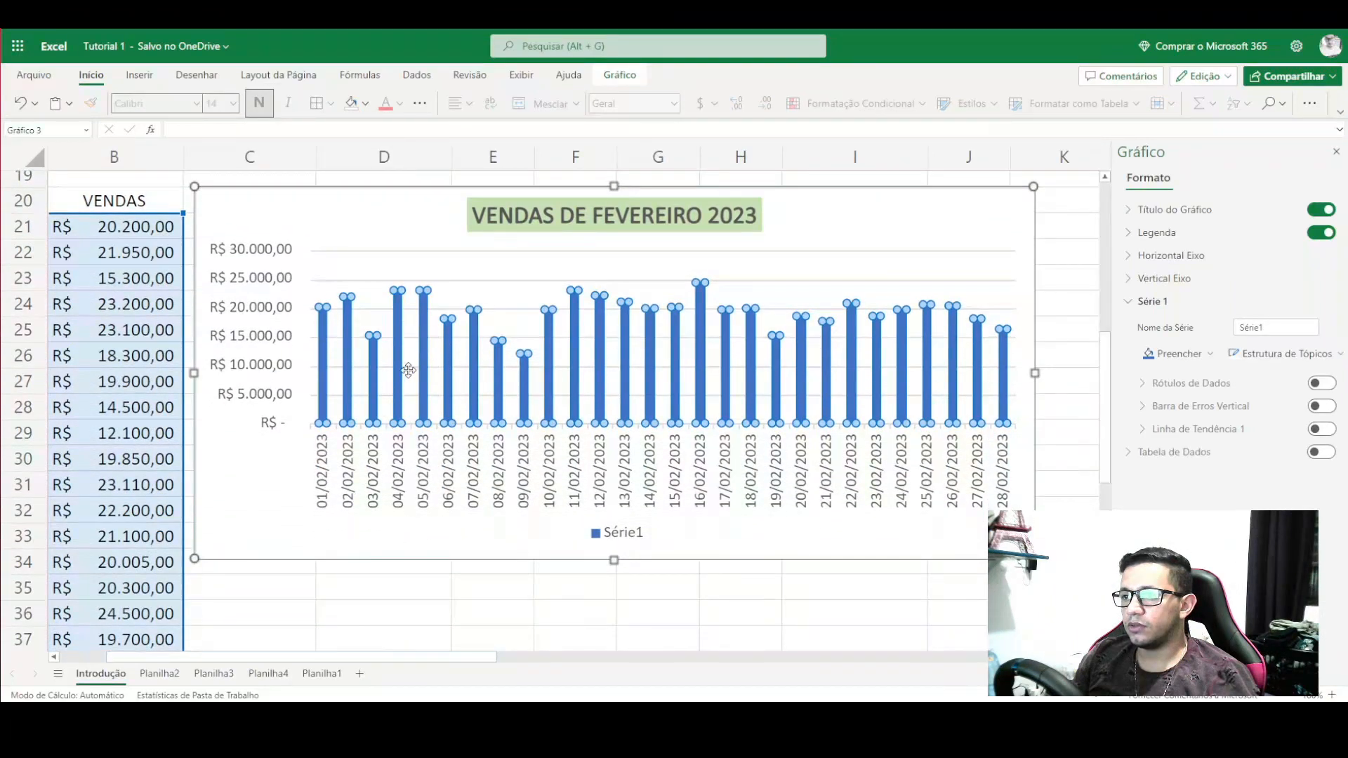
left_click(628, 532)
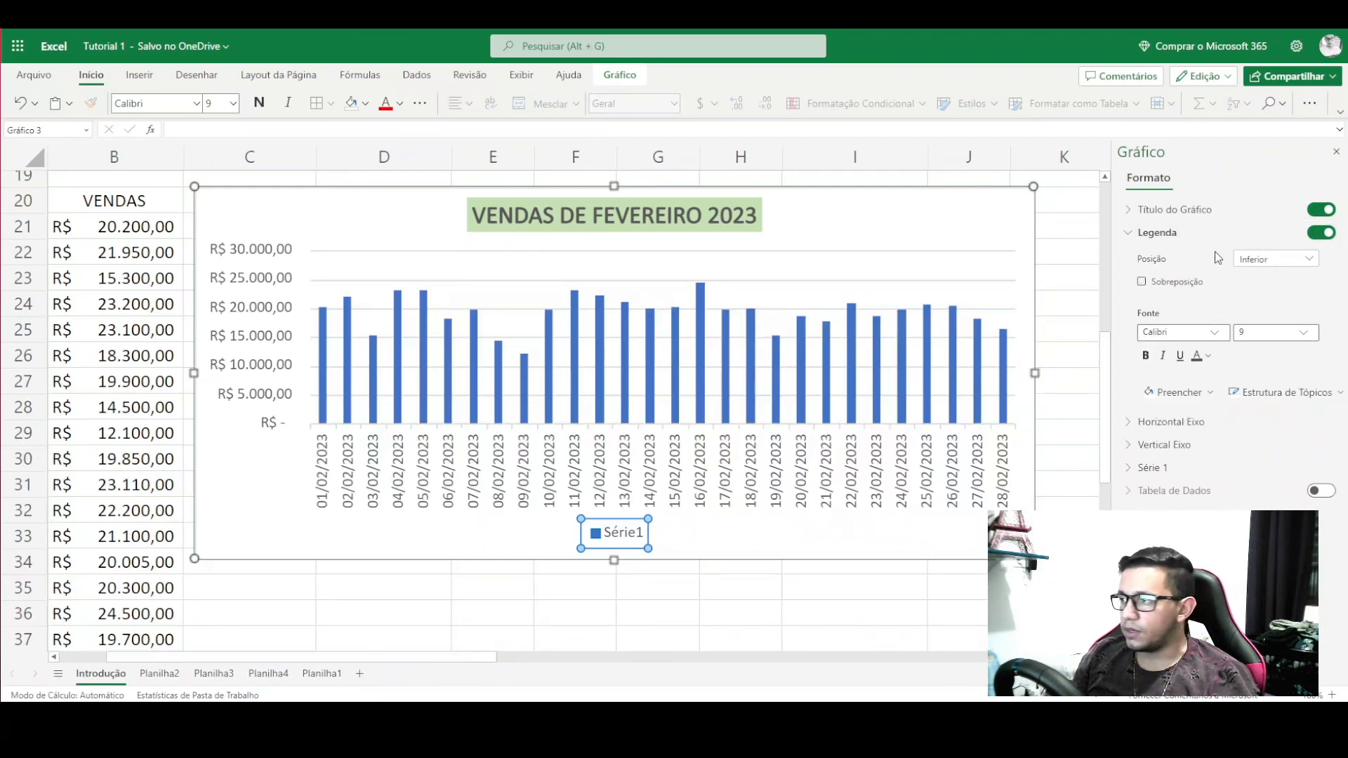
- Rename Série 1 to VENDA EM R$ in the Gráfico pane so the legend shows it
left_click(1131, 238)
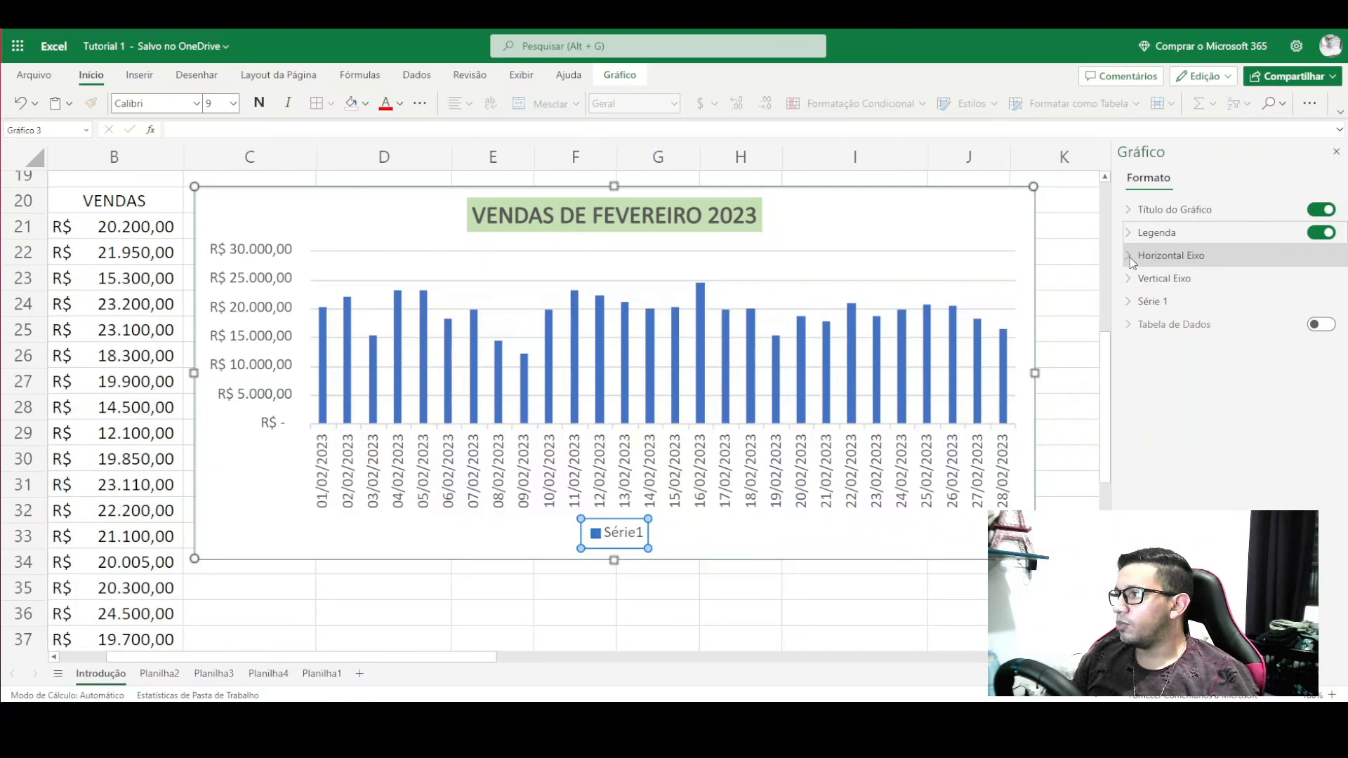
left_click(1131, 303)
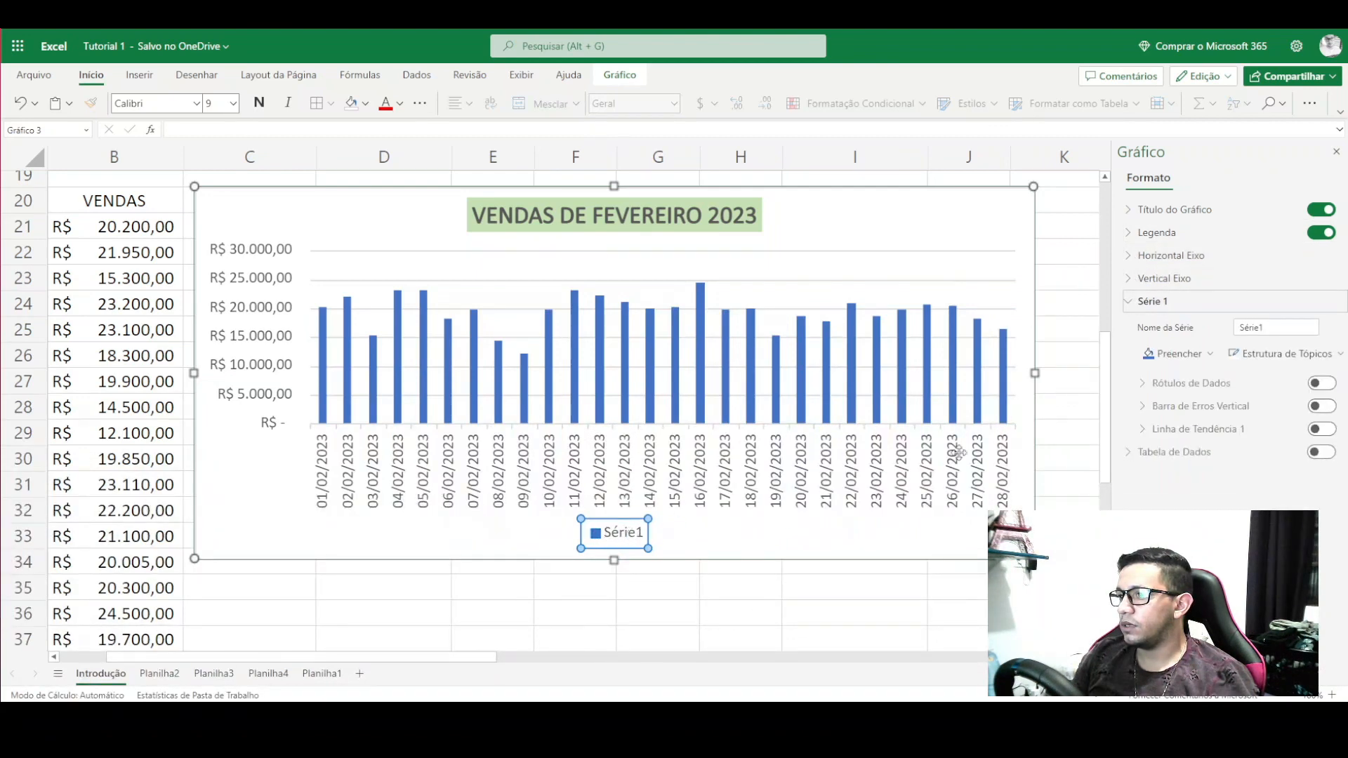
double_click(1243, 326)
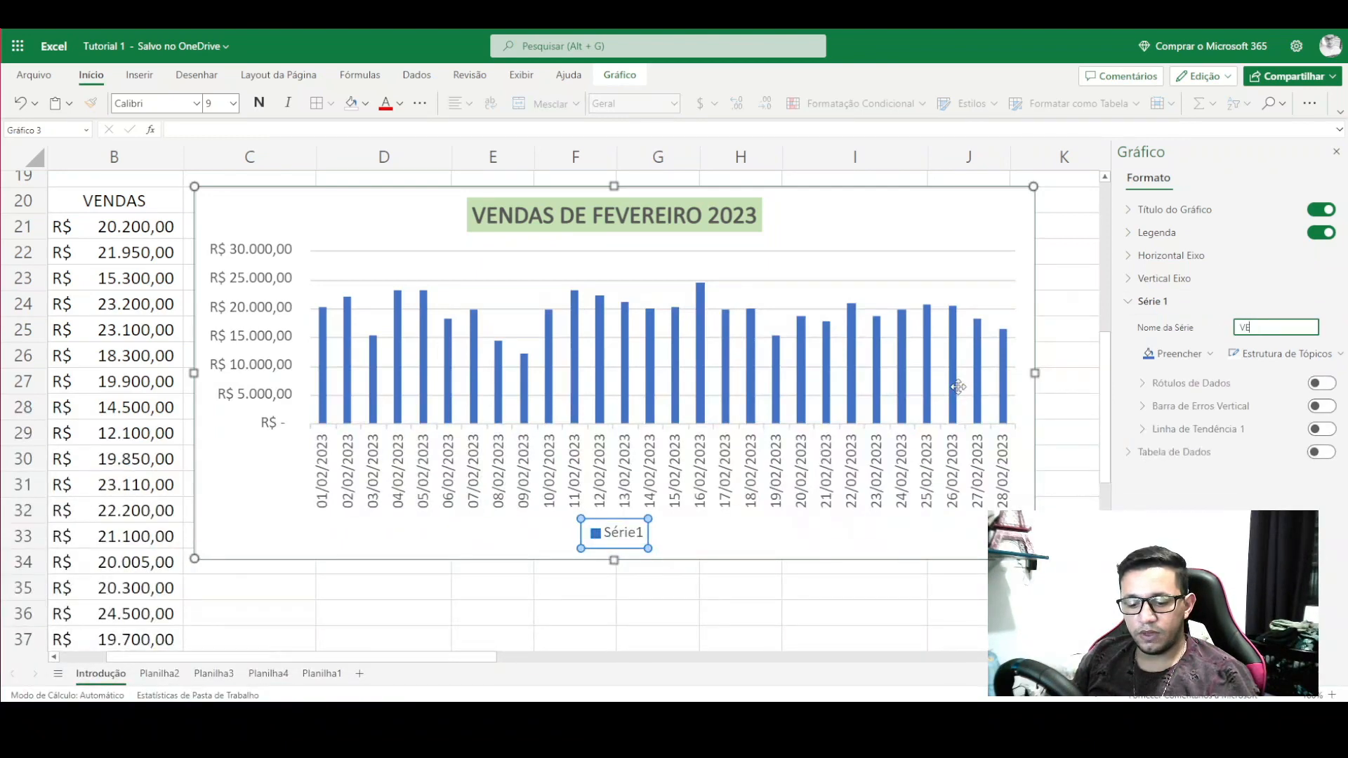
type("VEN")
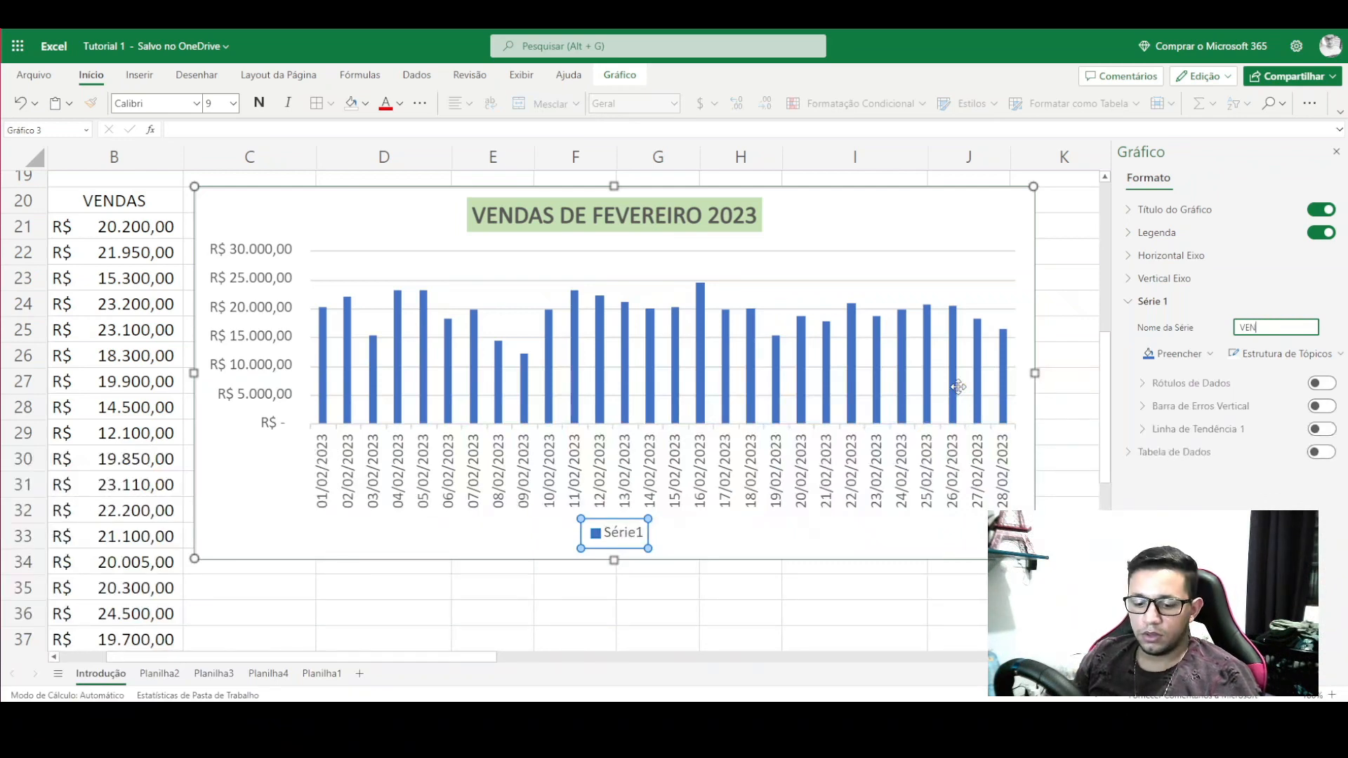
type("DA EM R$")
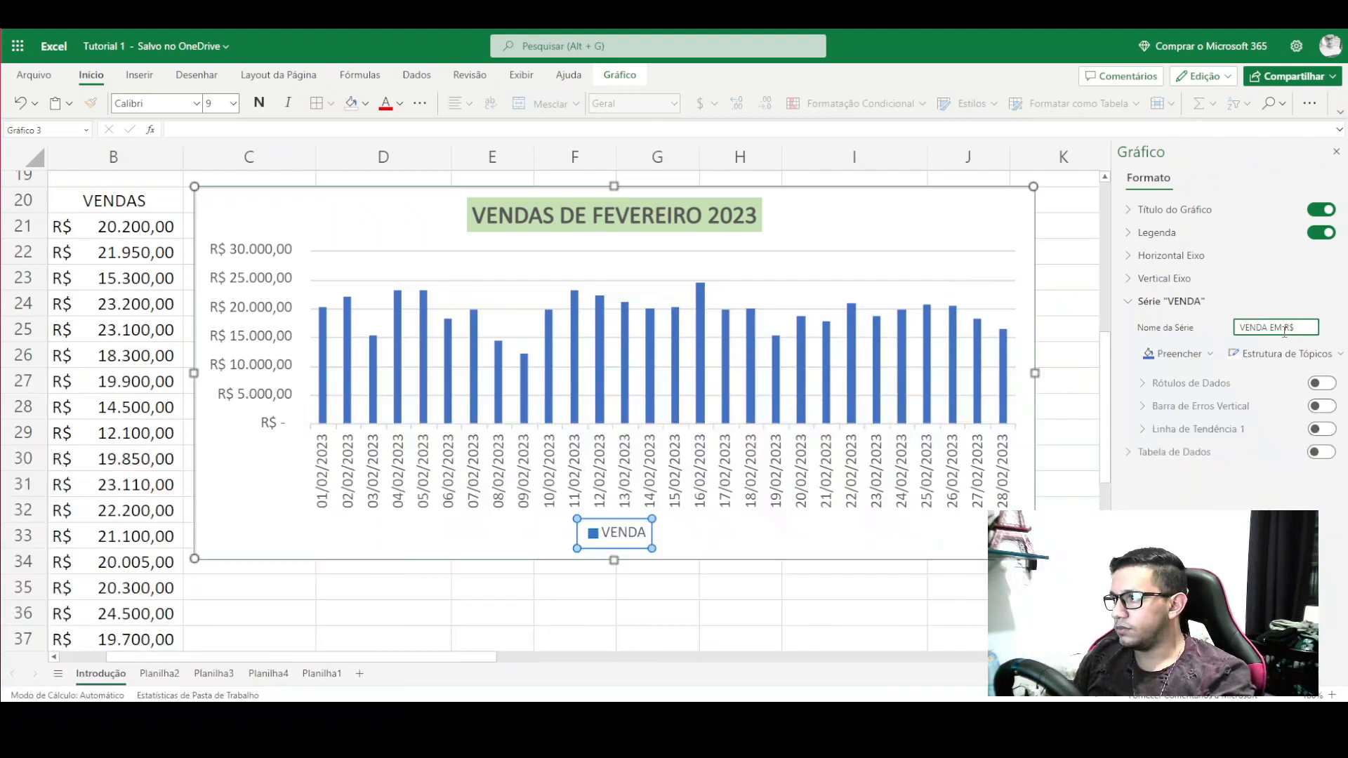
key("Return")
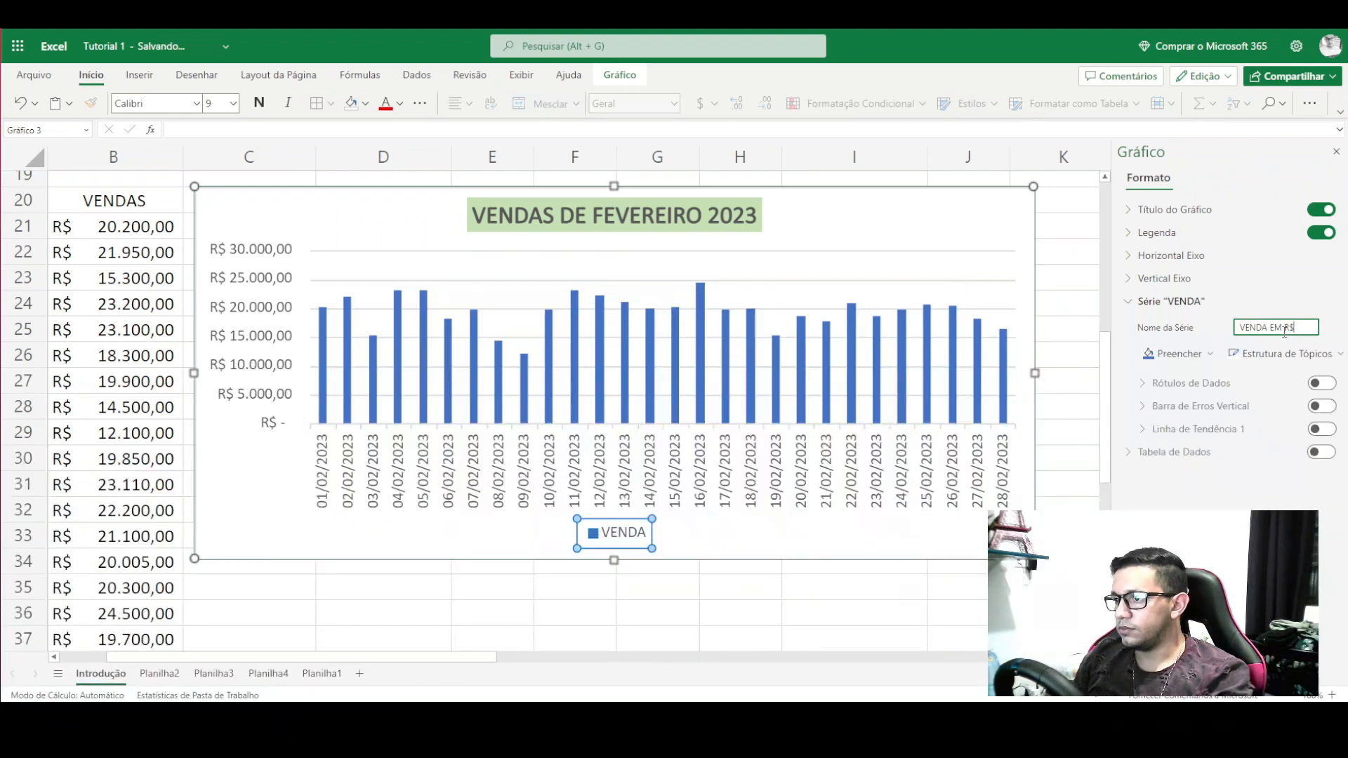
left_click(760, 547)
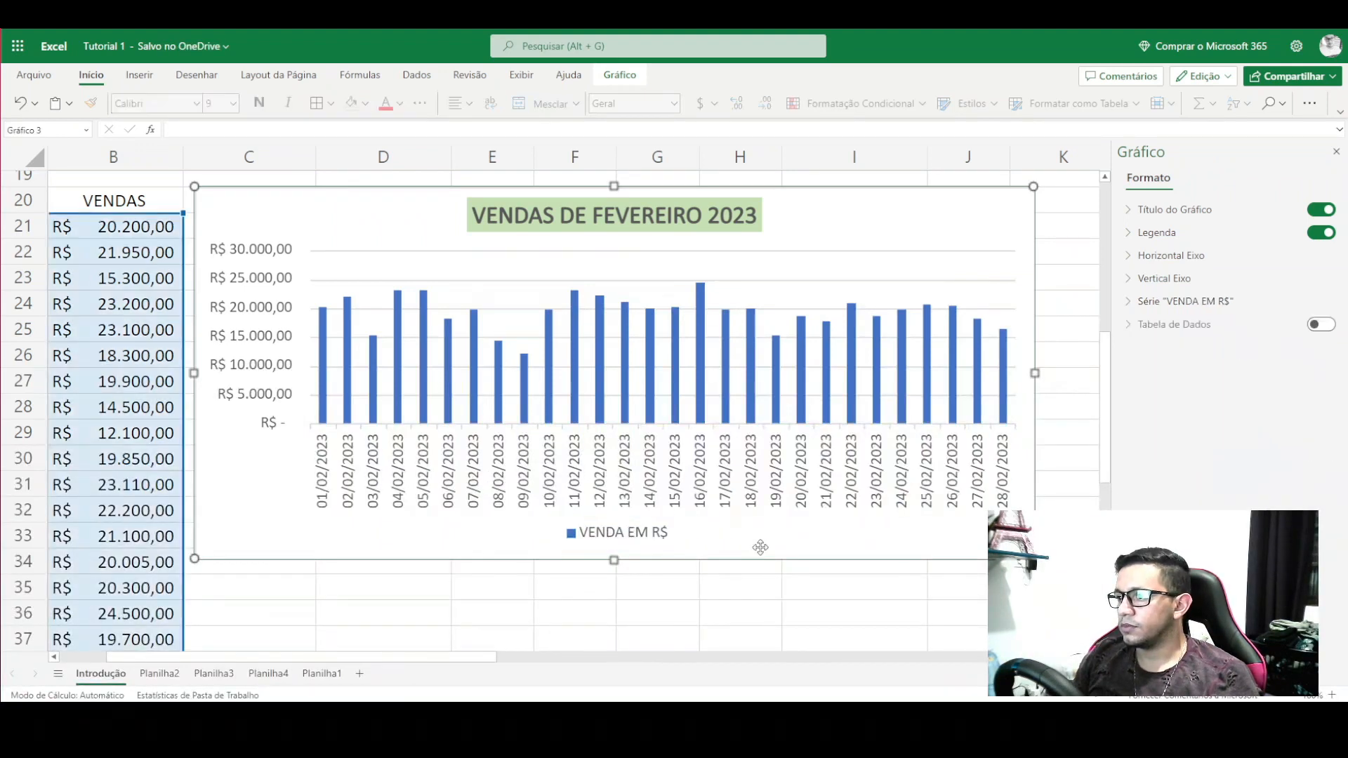
left_click(553, 469)
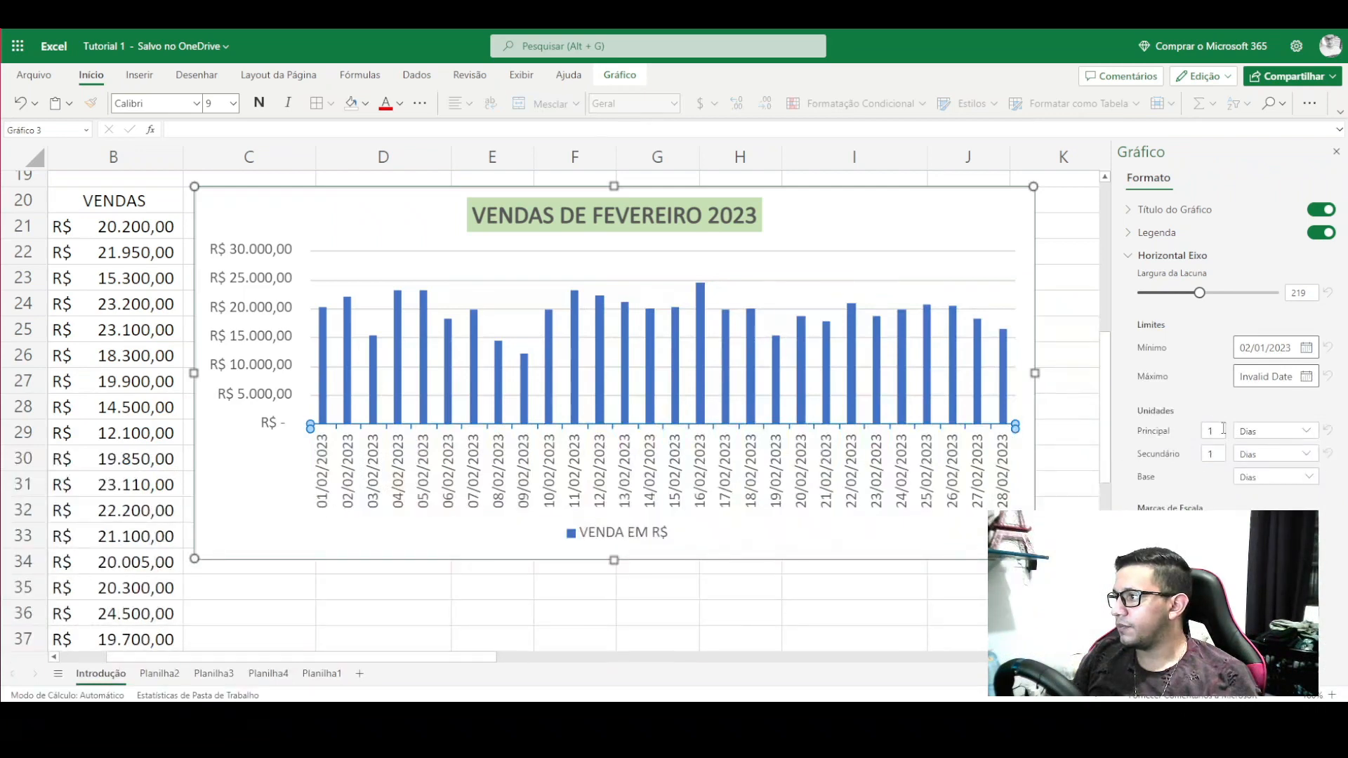
- Select the VENDA EM R$ column series after briefly checking the vertical axis limits
left_click(903, 345)
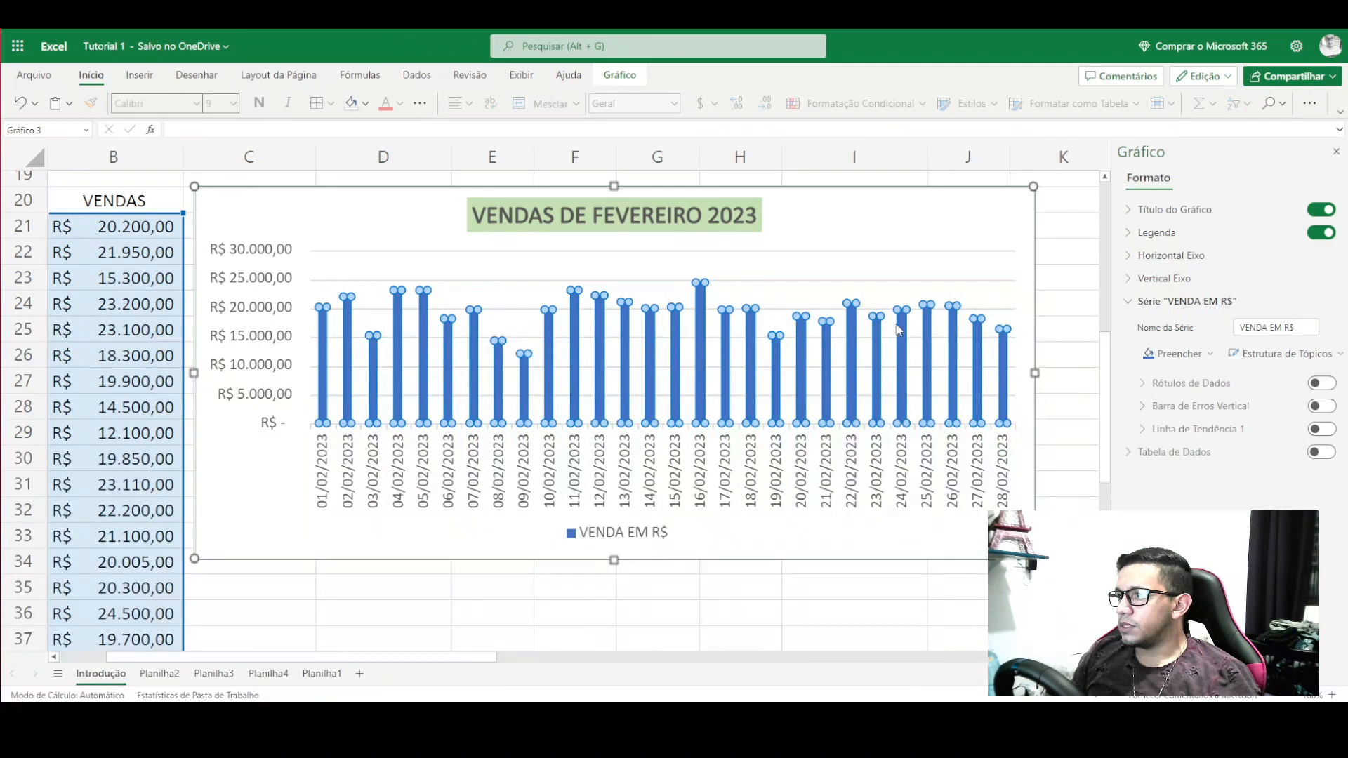
left_click(883, 314)
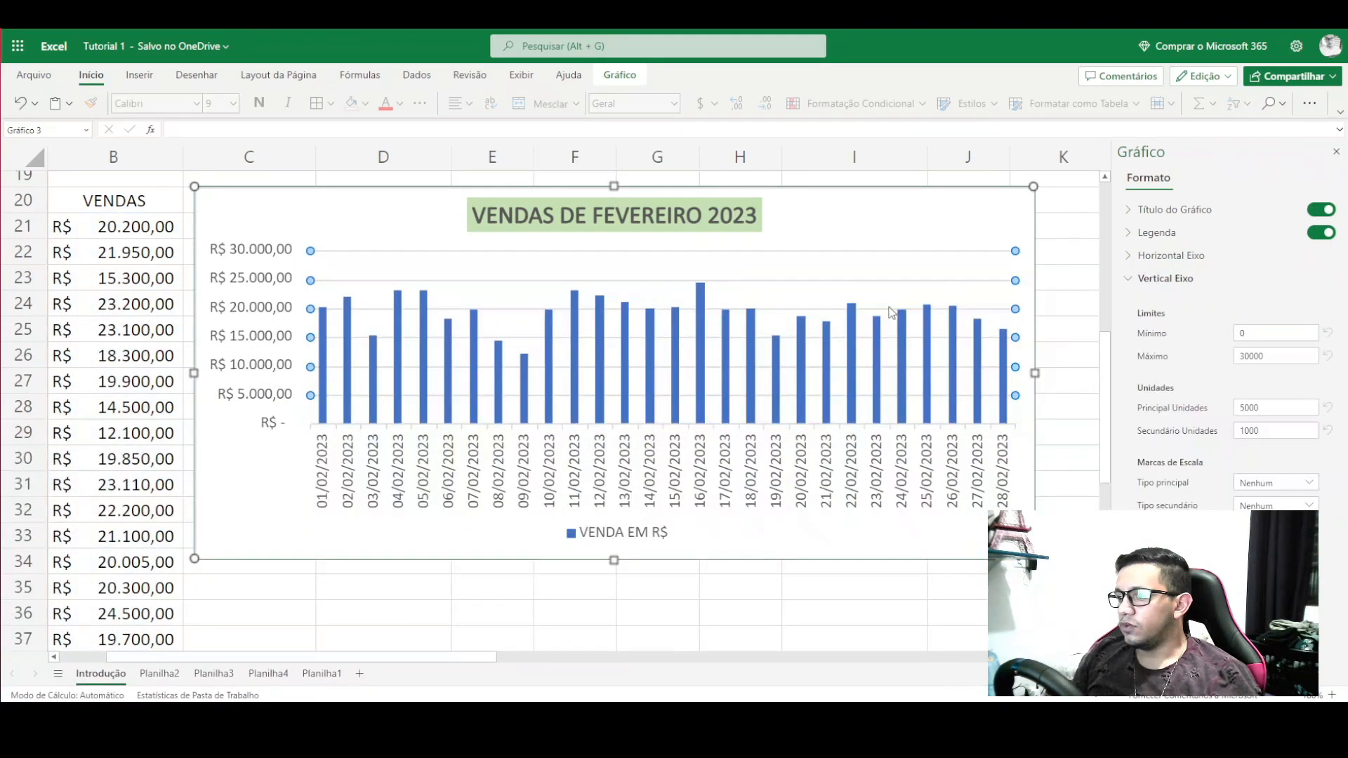
left_click(890, 310)
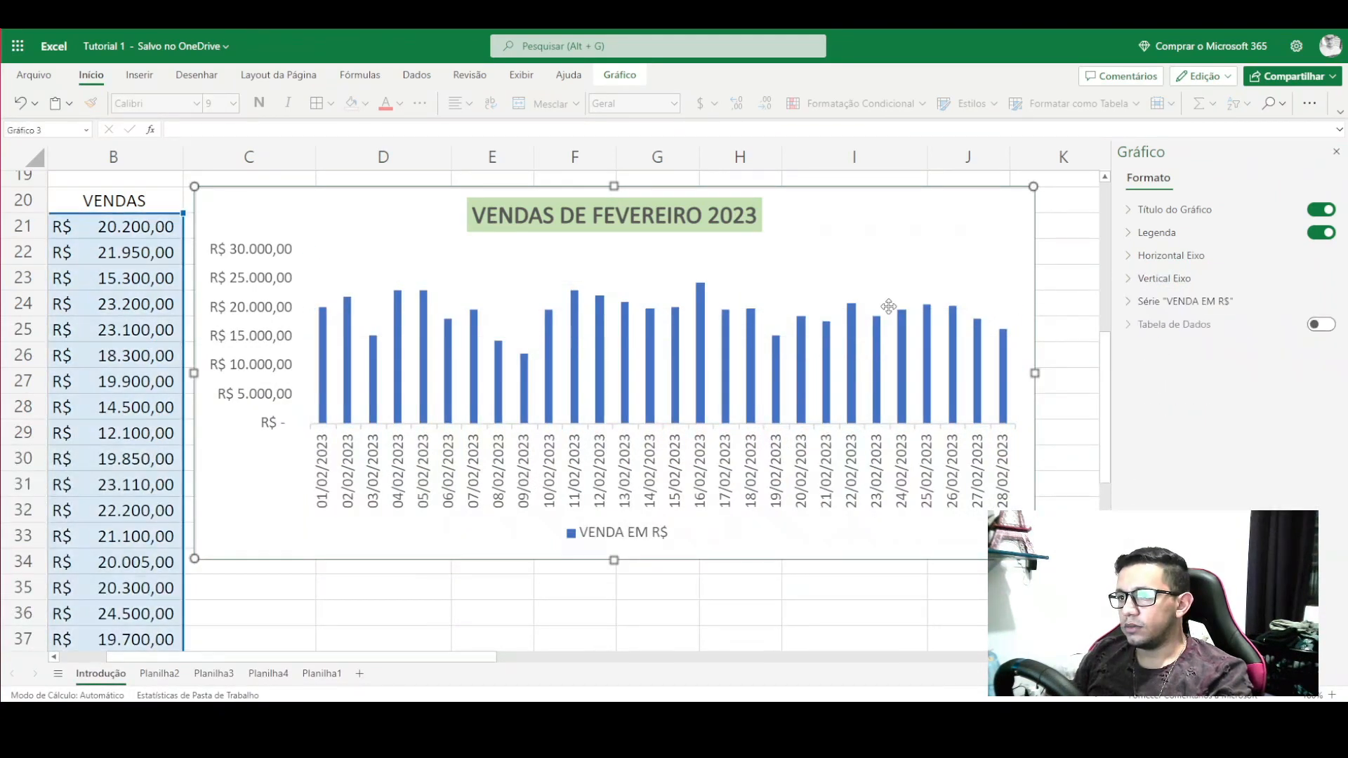
left_click(475, 335)
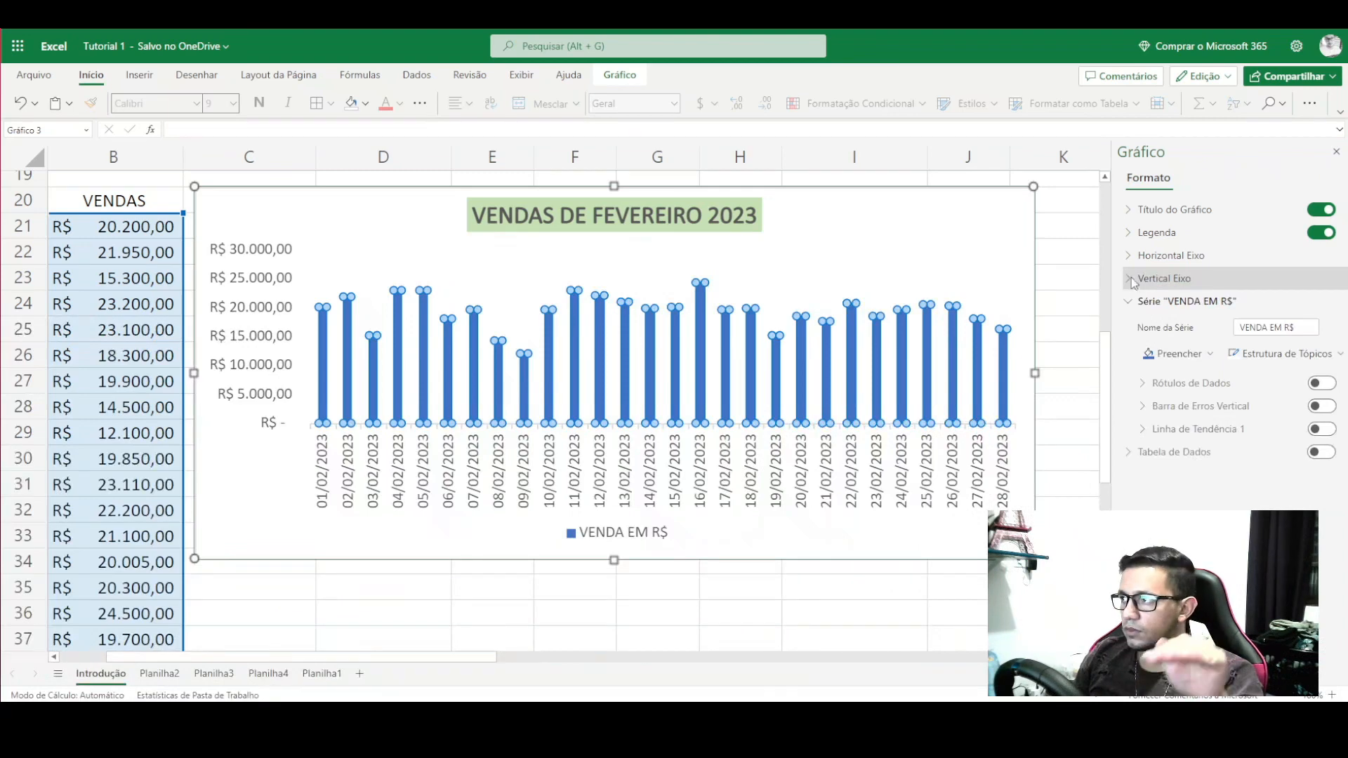
- Review the horizontal axis settings, then collapse the horizontal and vertical axis sections
left_click(1131, 257)
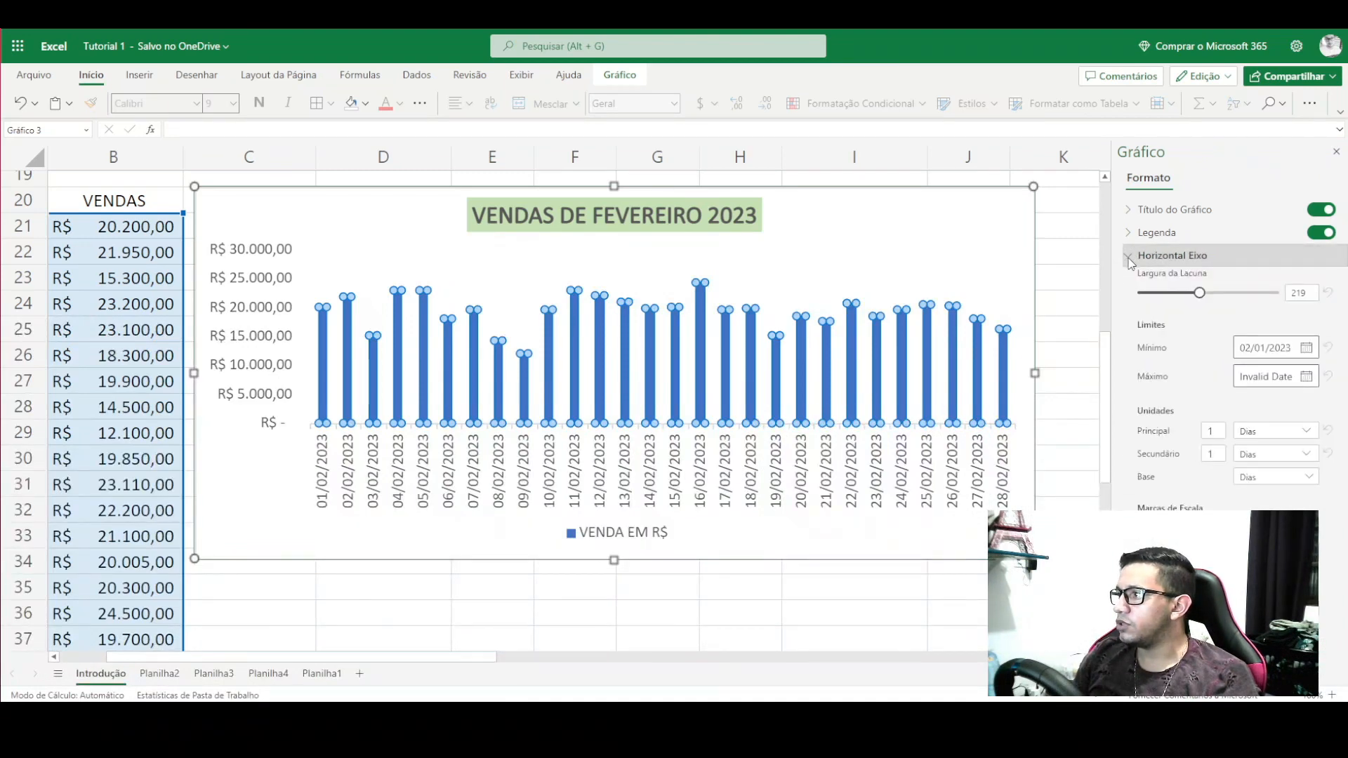
scroll(1169, 387, "down", 10)
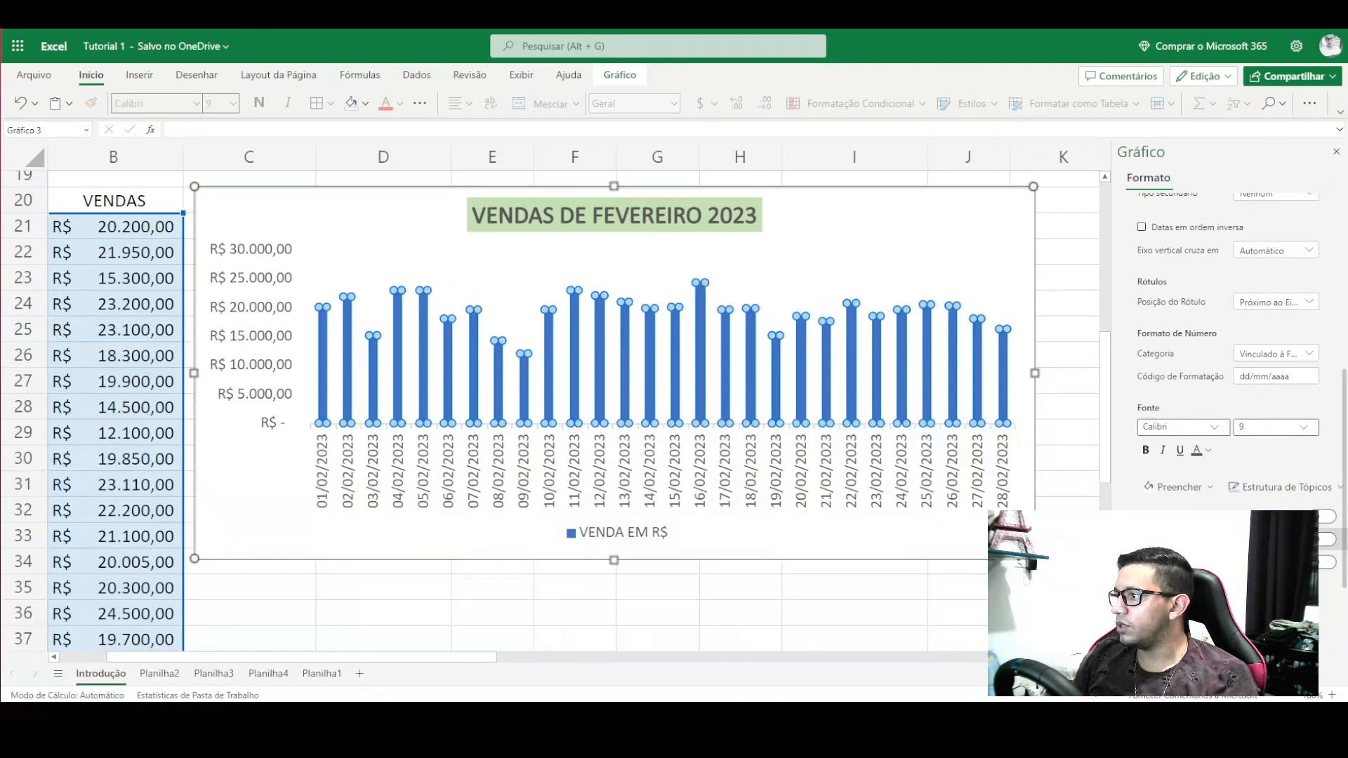
scroll(1137, 508, "down", 2)
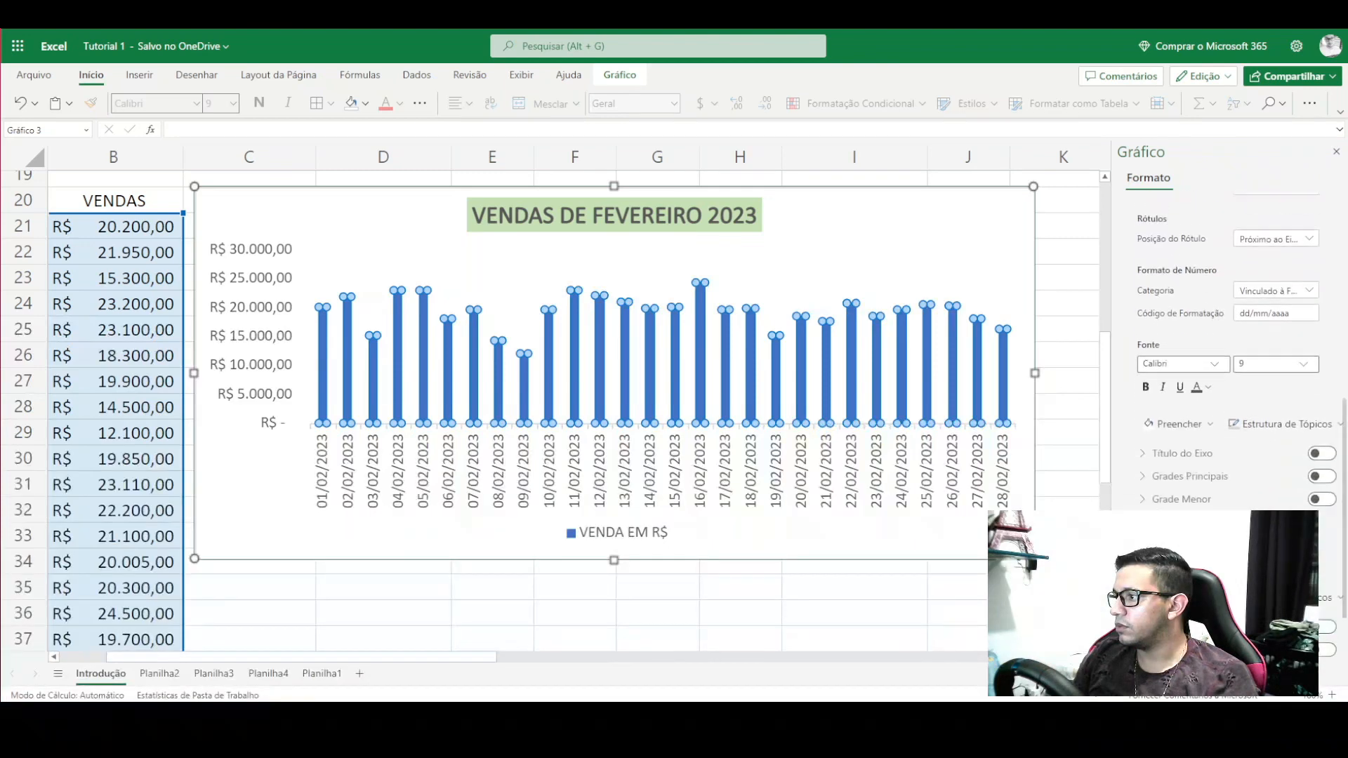
scroll(1193, 316, "up", 8)
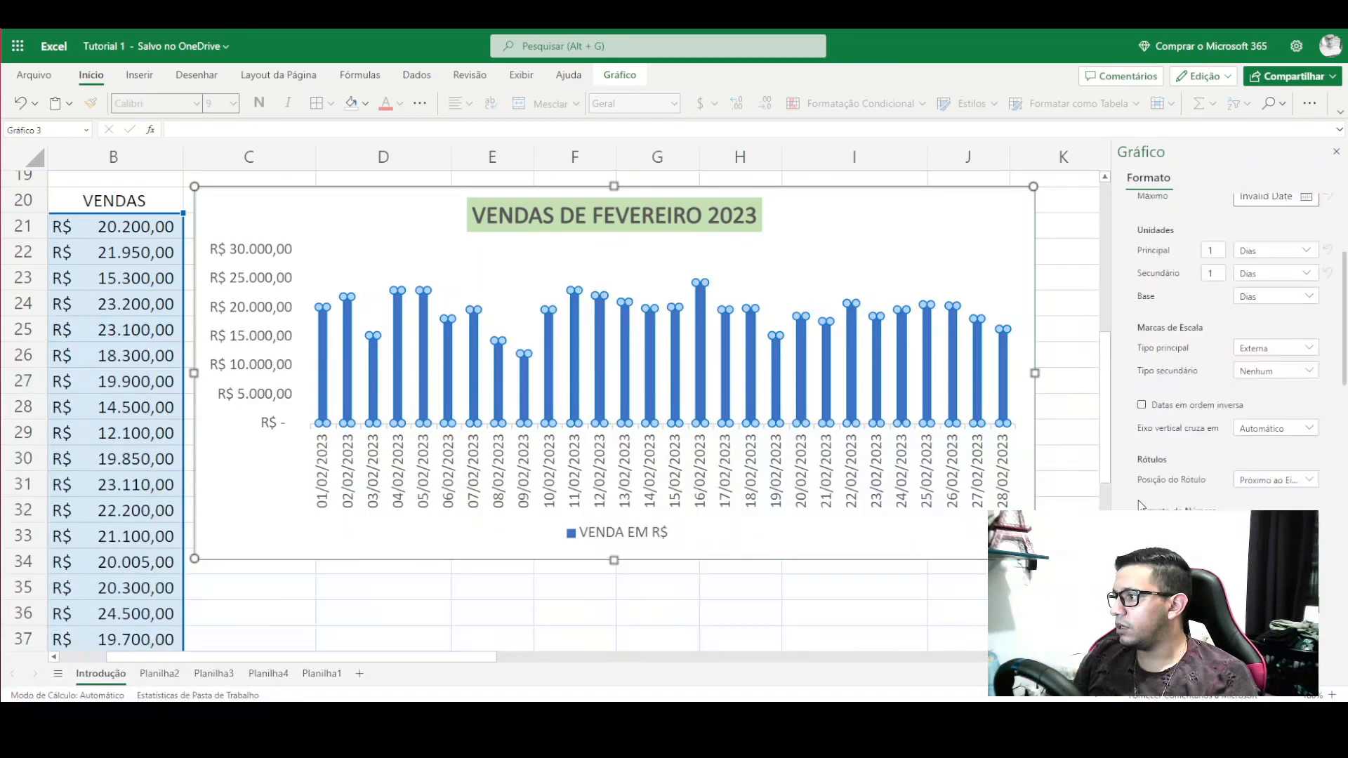
scroll(1111, 221, "up", 3)
scroll(1139, 324, "up", 3)
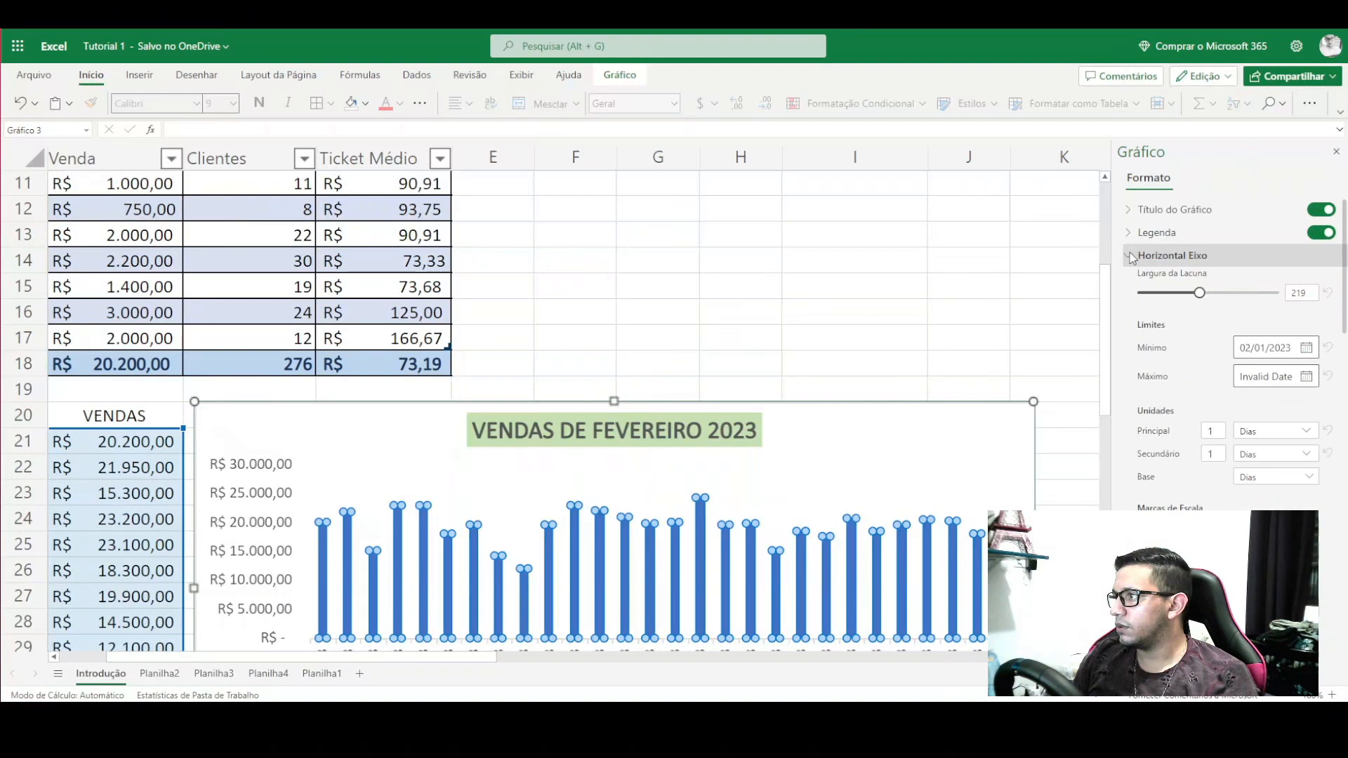
left_click(1127, 256)
left_click(1132, 278)
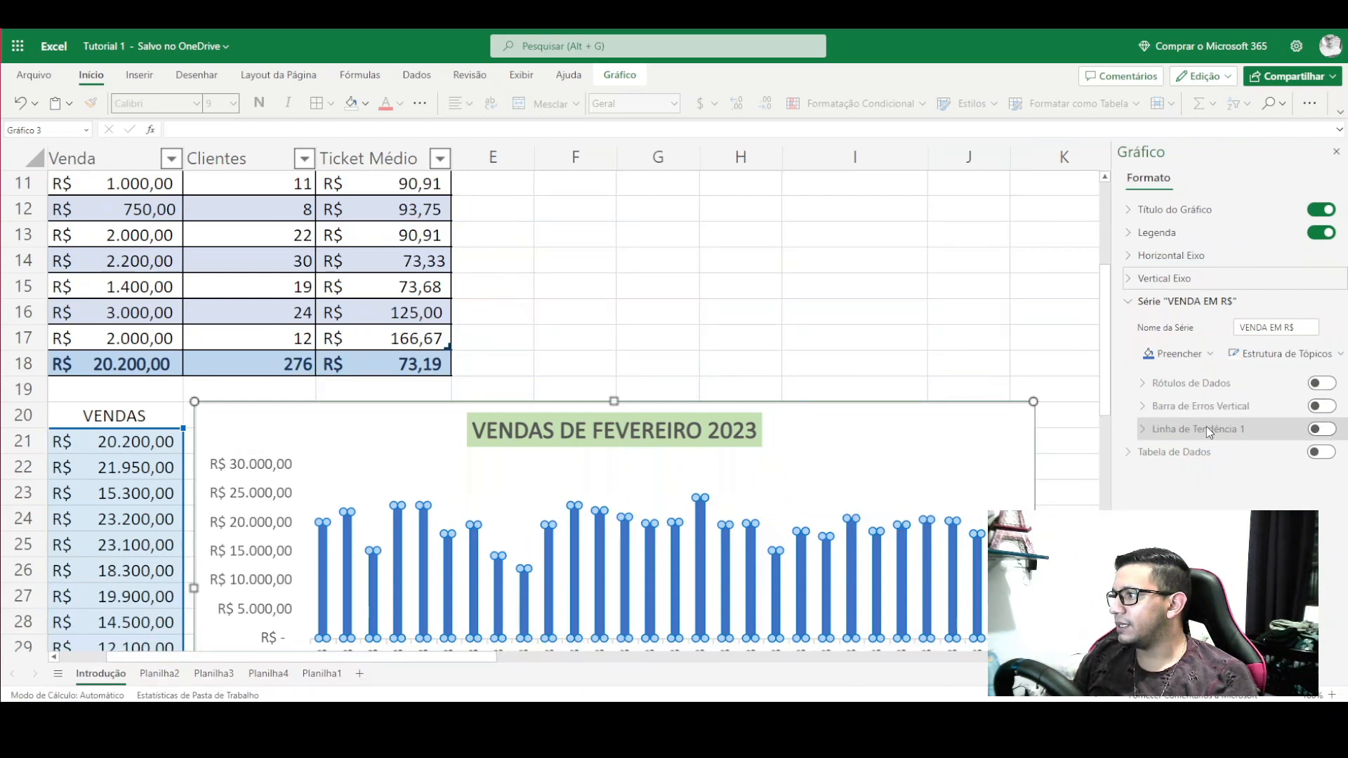
- Add a Linear trendline to the sales series, leaving the R-squared value off
left_click(1319, 429)
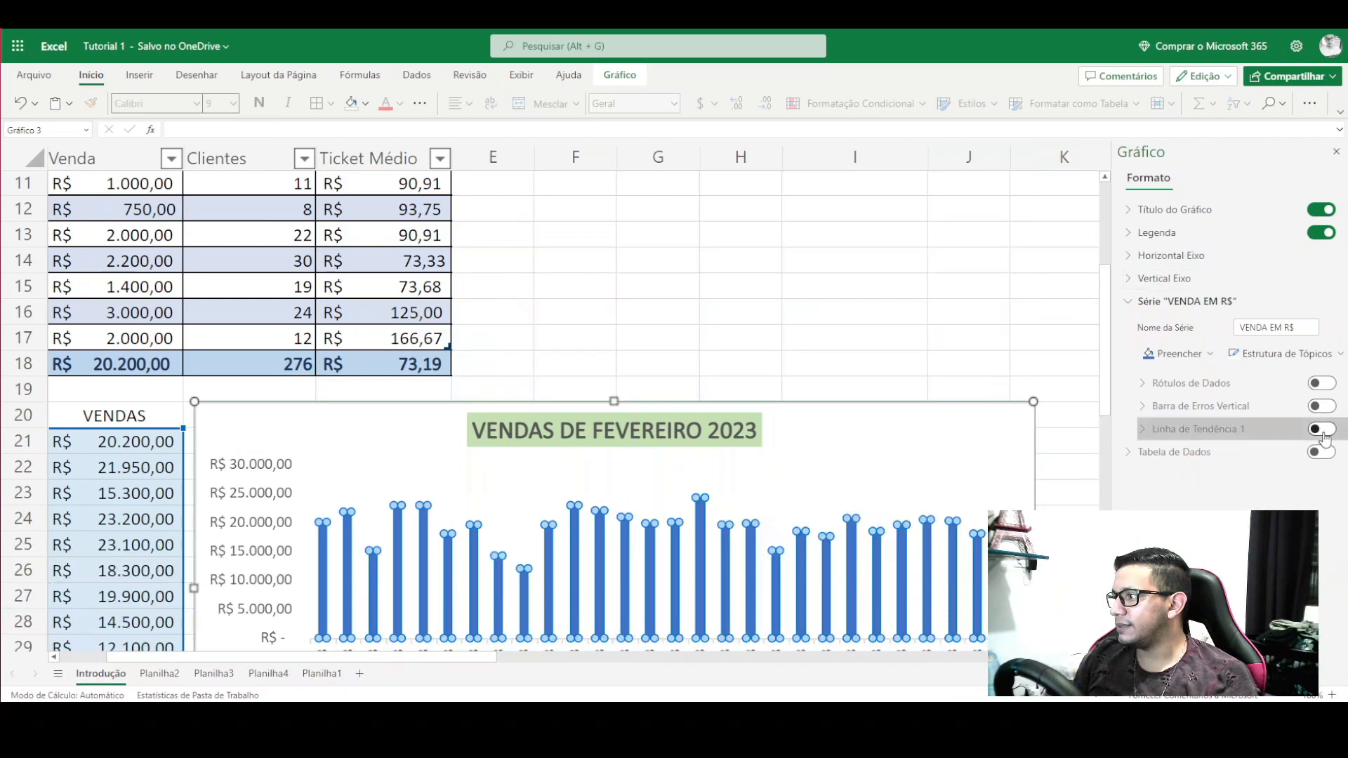
scroll(1218, 488, "down", 3)
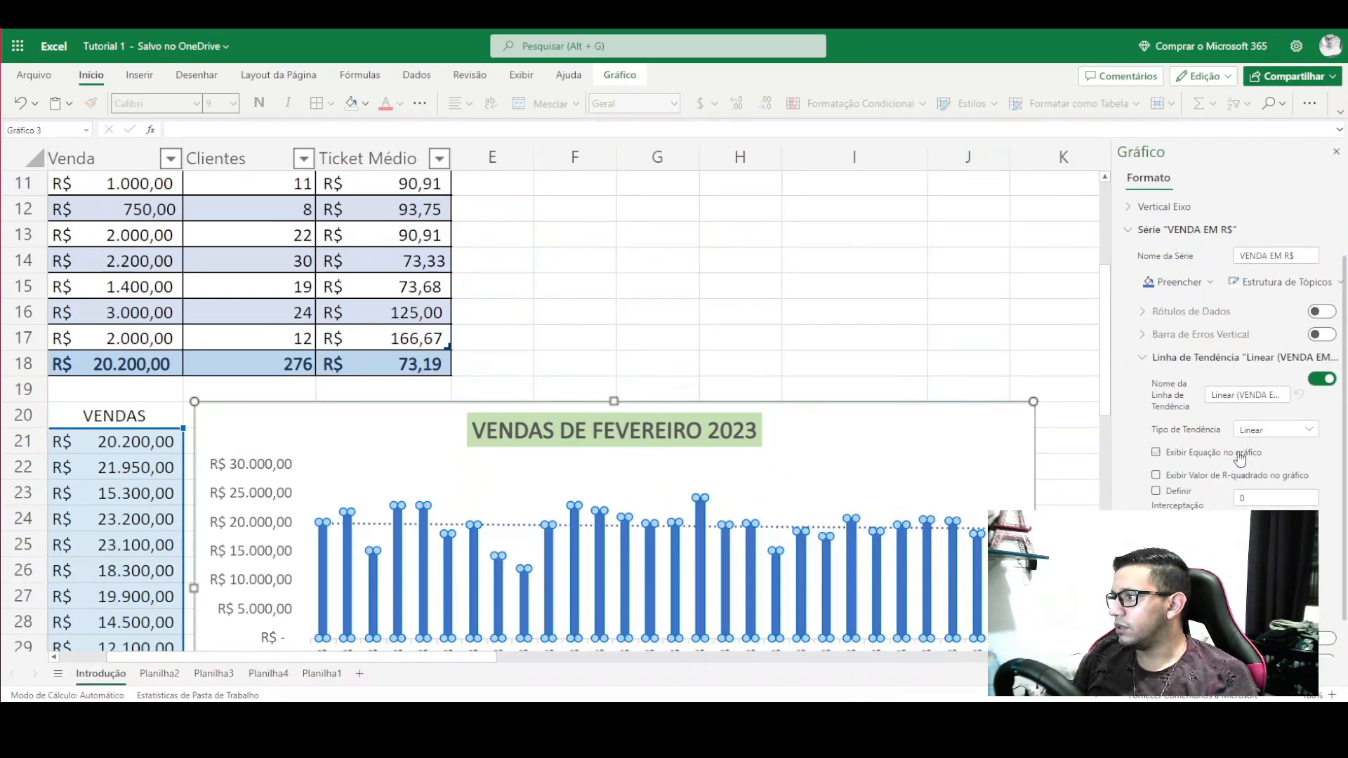
left_click(1243, 445)
left_click(1244, 446)
scroll(1239, 397, "down", 1)
left_click(1284, 392)
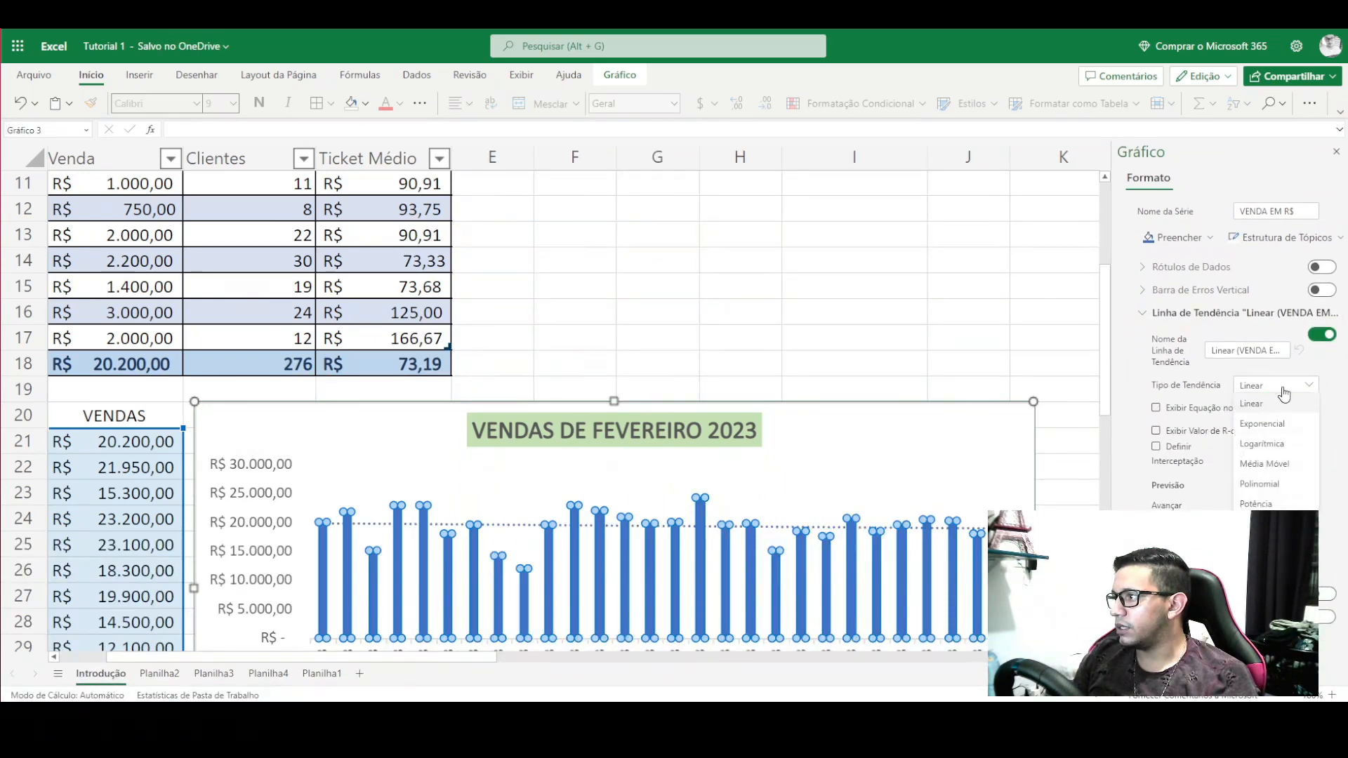
left_click(1283, 391)
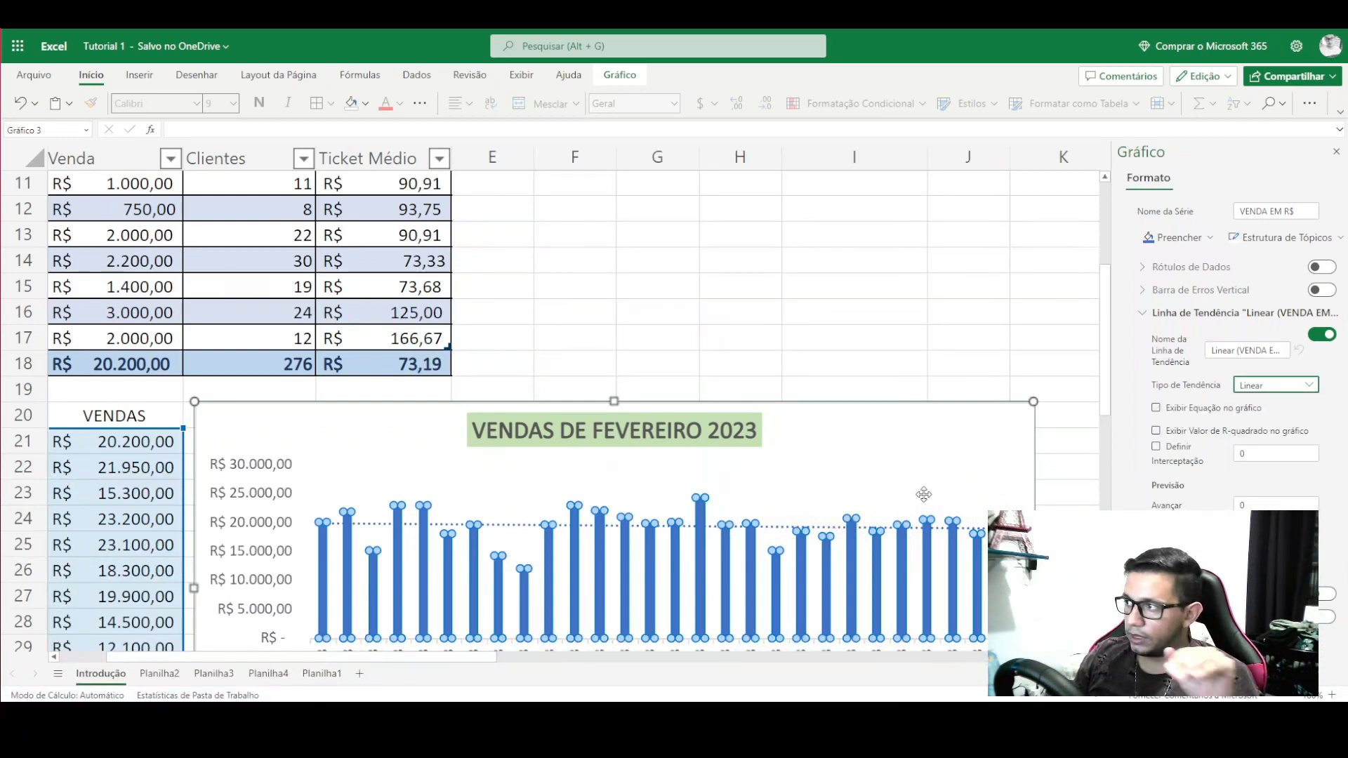
- Fix the trendline intercept at 19800 and select the trendline on the chart
left_click(1257, 455)
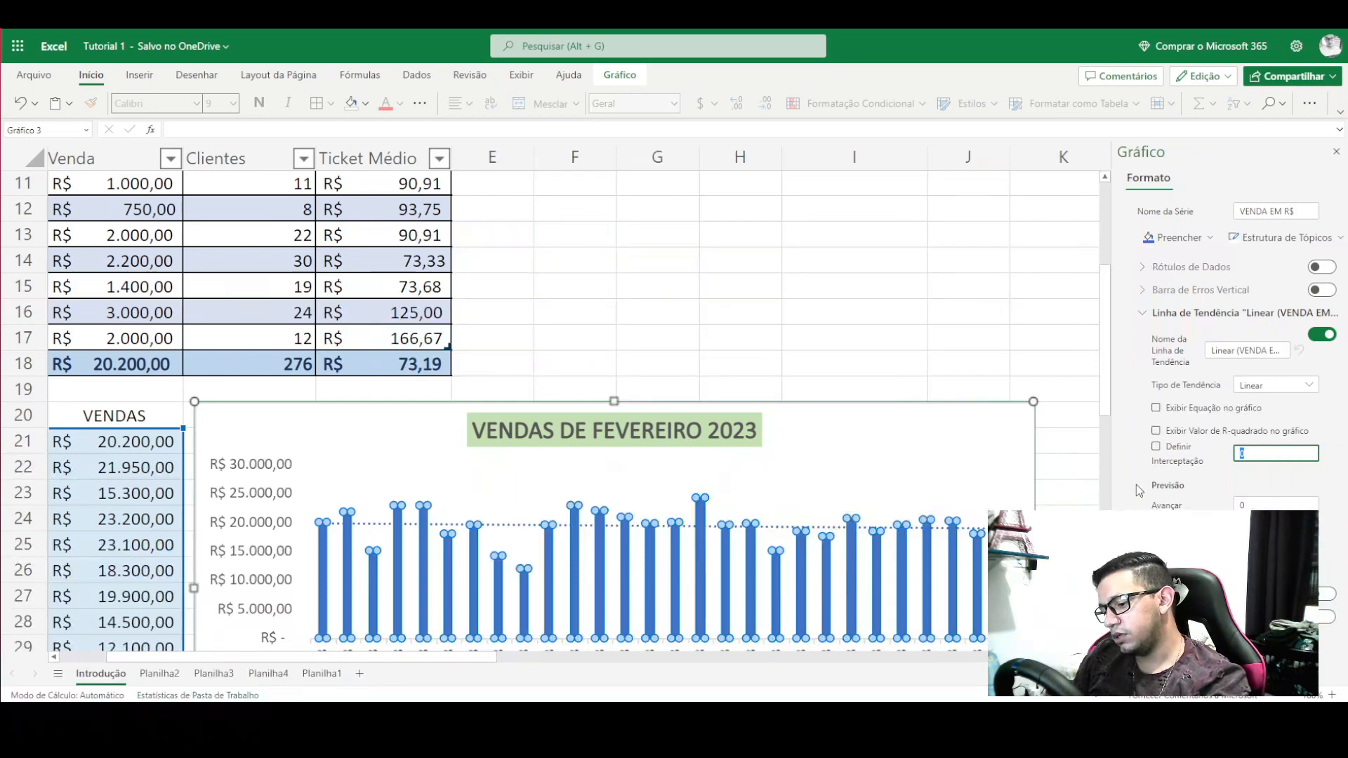
type("18")
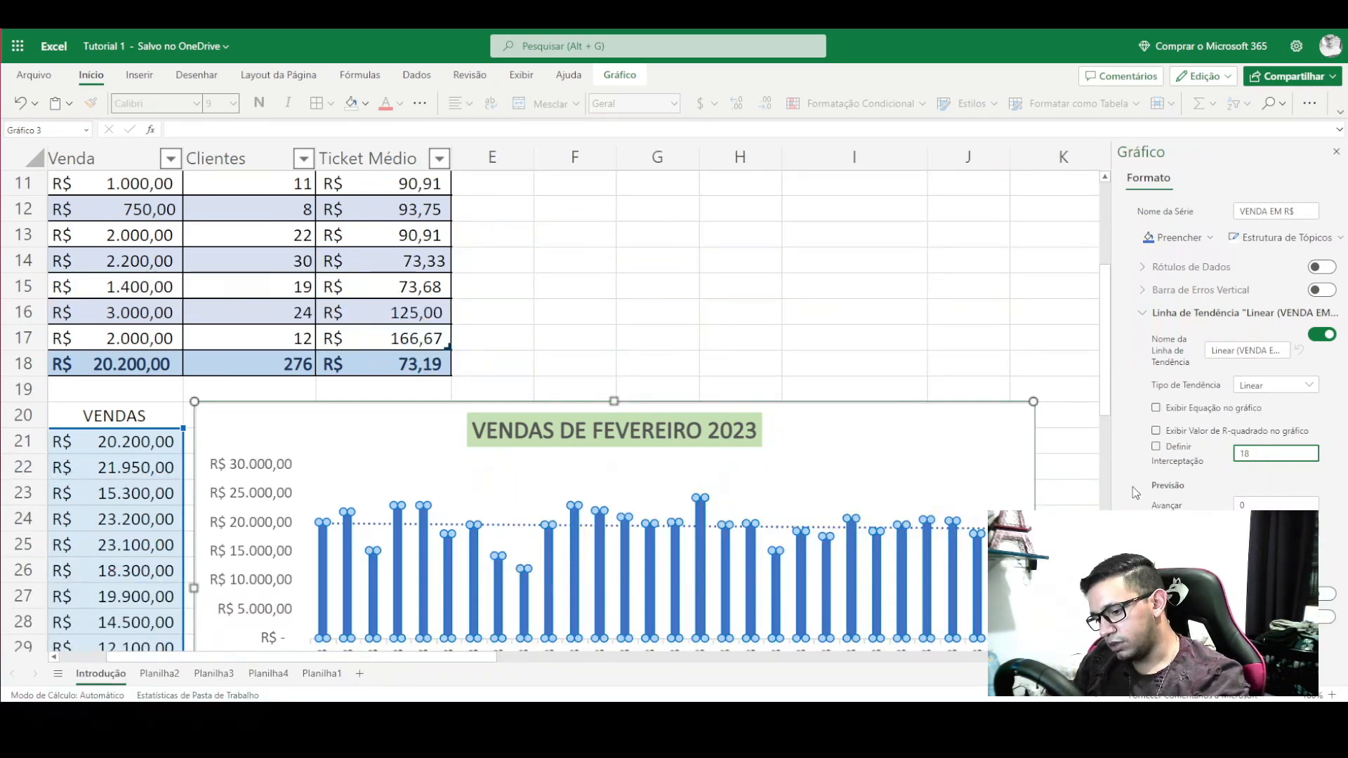
key("BackSpace")
type("9800")
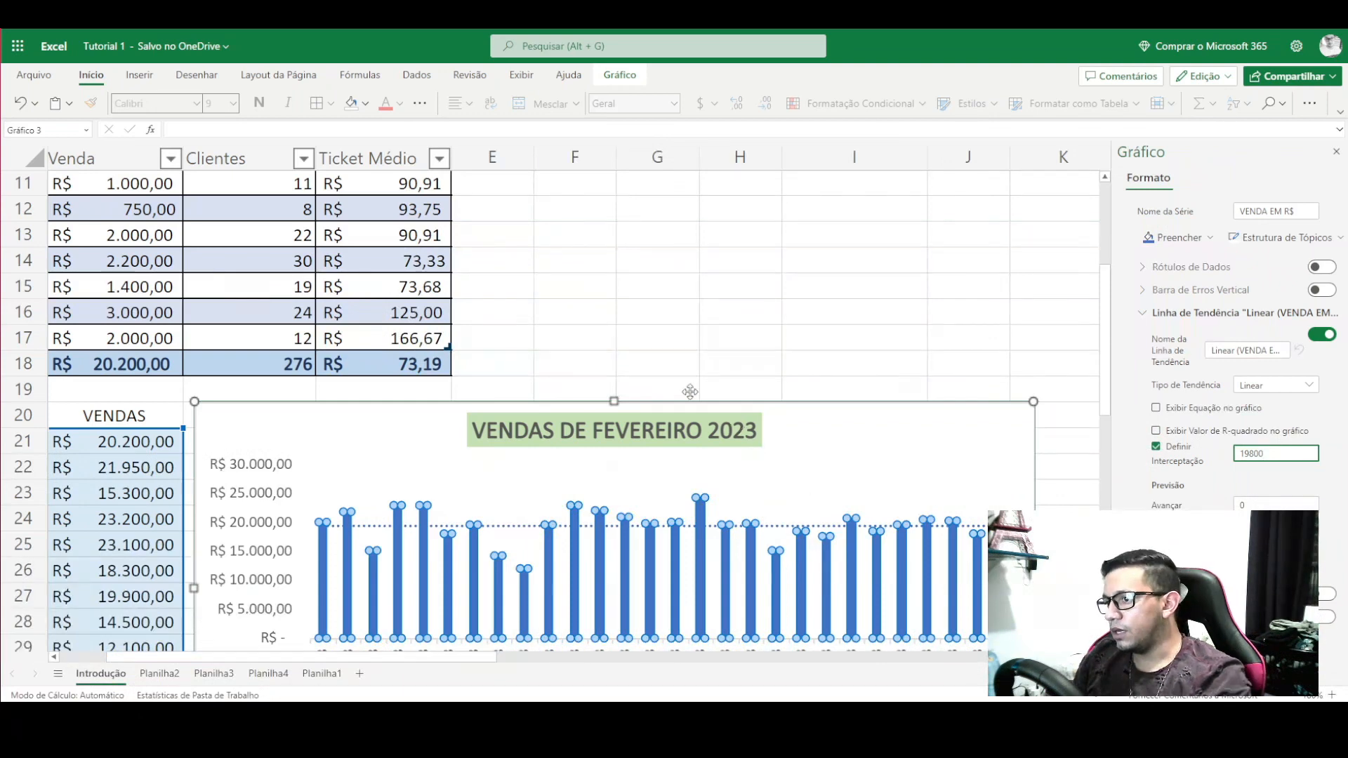
scroll(365, 460, "down", 1)
left_click(365, 456)
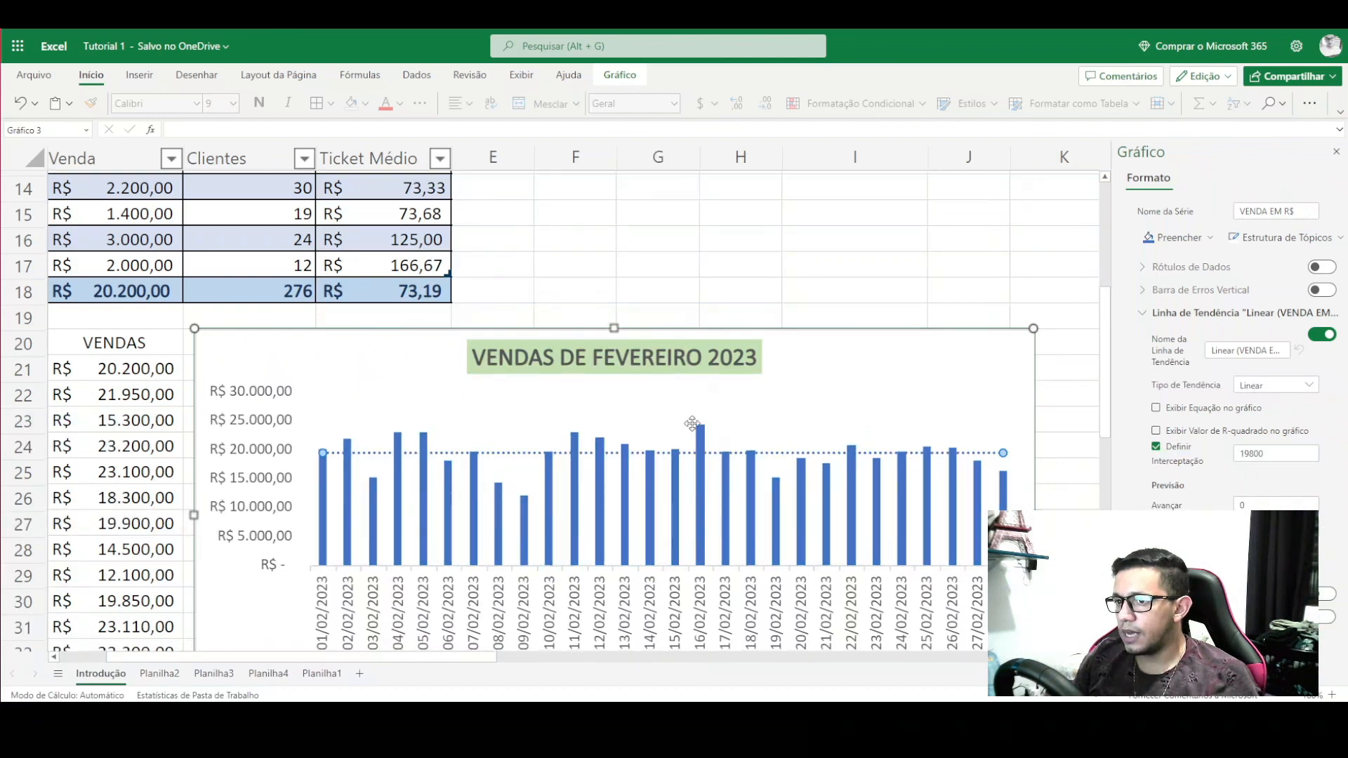
scroll(692, 424, "down", 2)
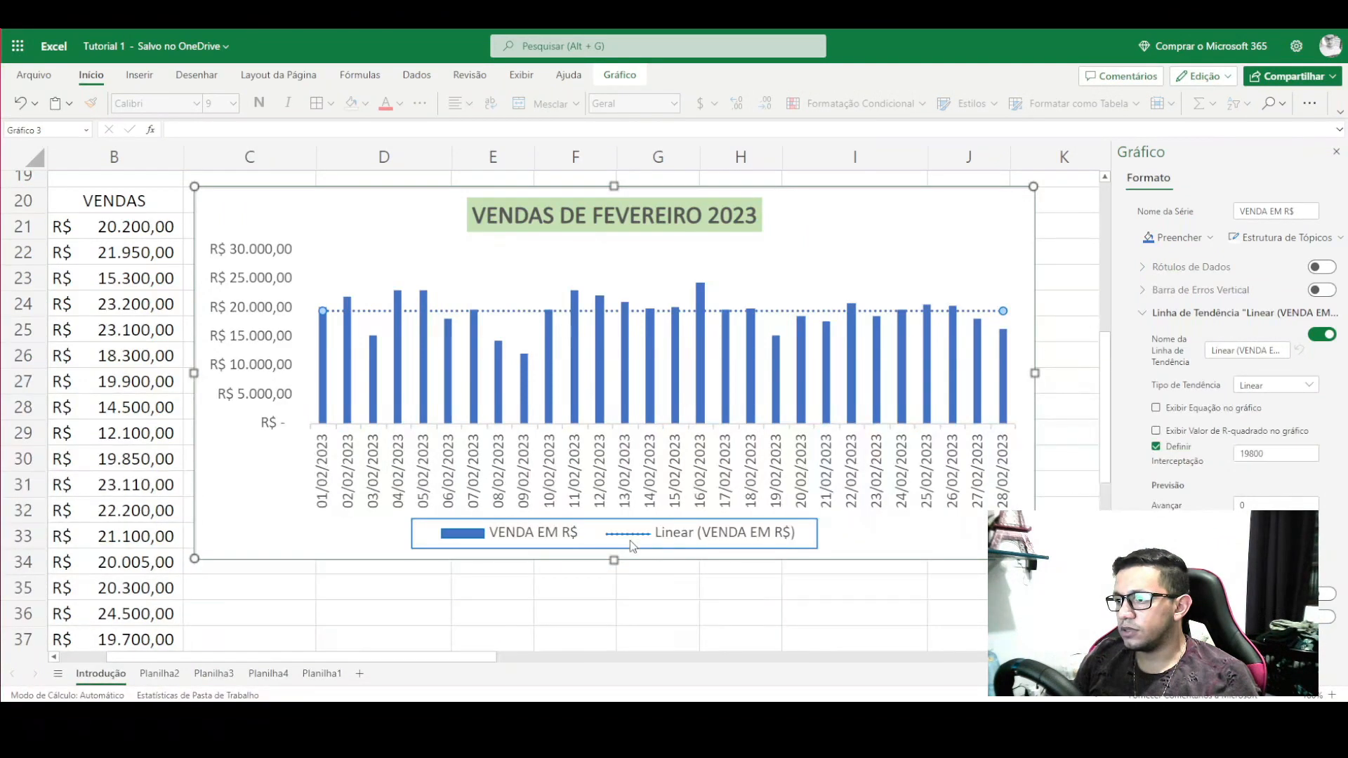
- Rename the trendline from Linear to META
left_click(1234, 347)
key("BackSpace")
key("BackSpace")
key("BackSpace")
key("BackSpace")
key("BackSpace")
key("BackSpace")
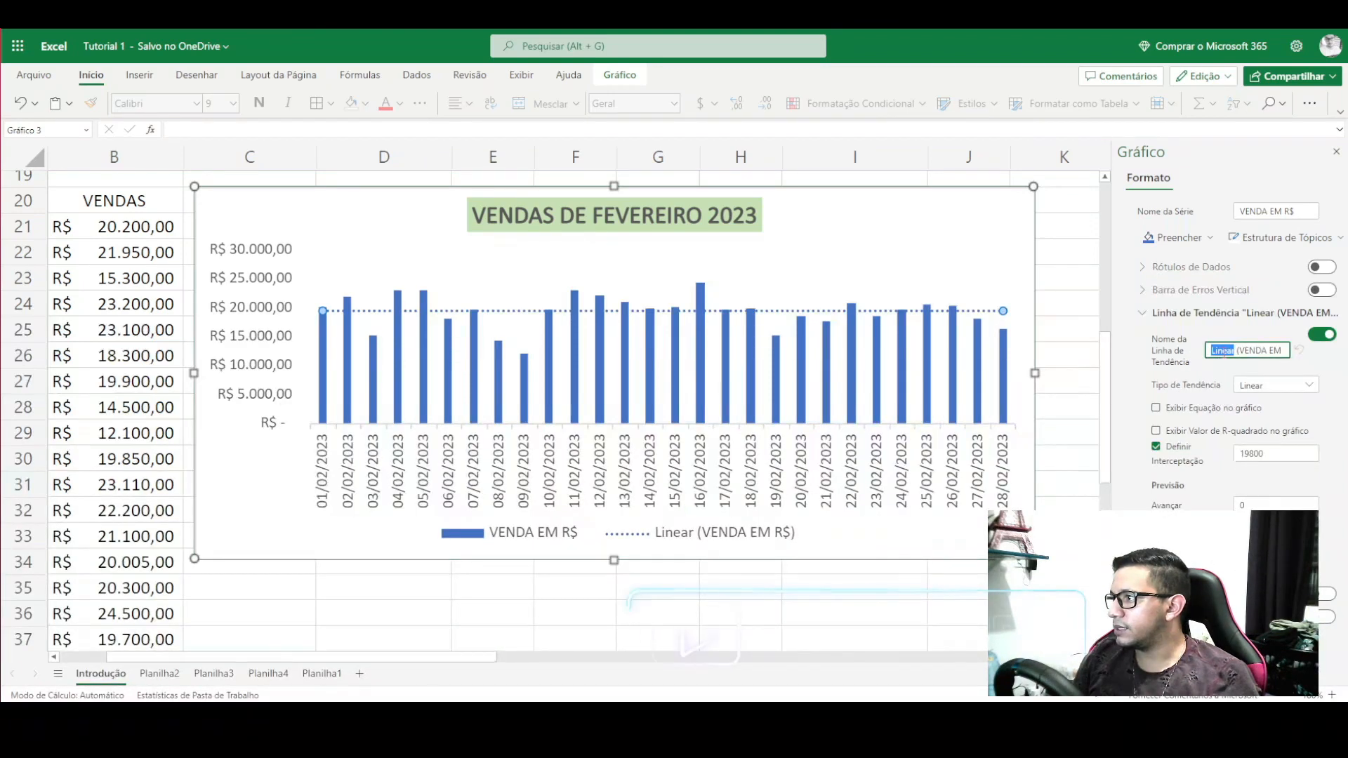
key("Delete")
key("Delete")
key("Delete")
key("Delete")
key("Delete")
key("Delete")
key("Delete")
key("Delete")
key("Delete")
key("Delete")
key("Delete")
key("Delete")
key("Delete")
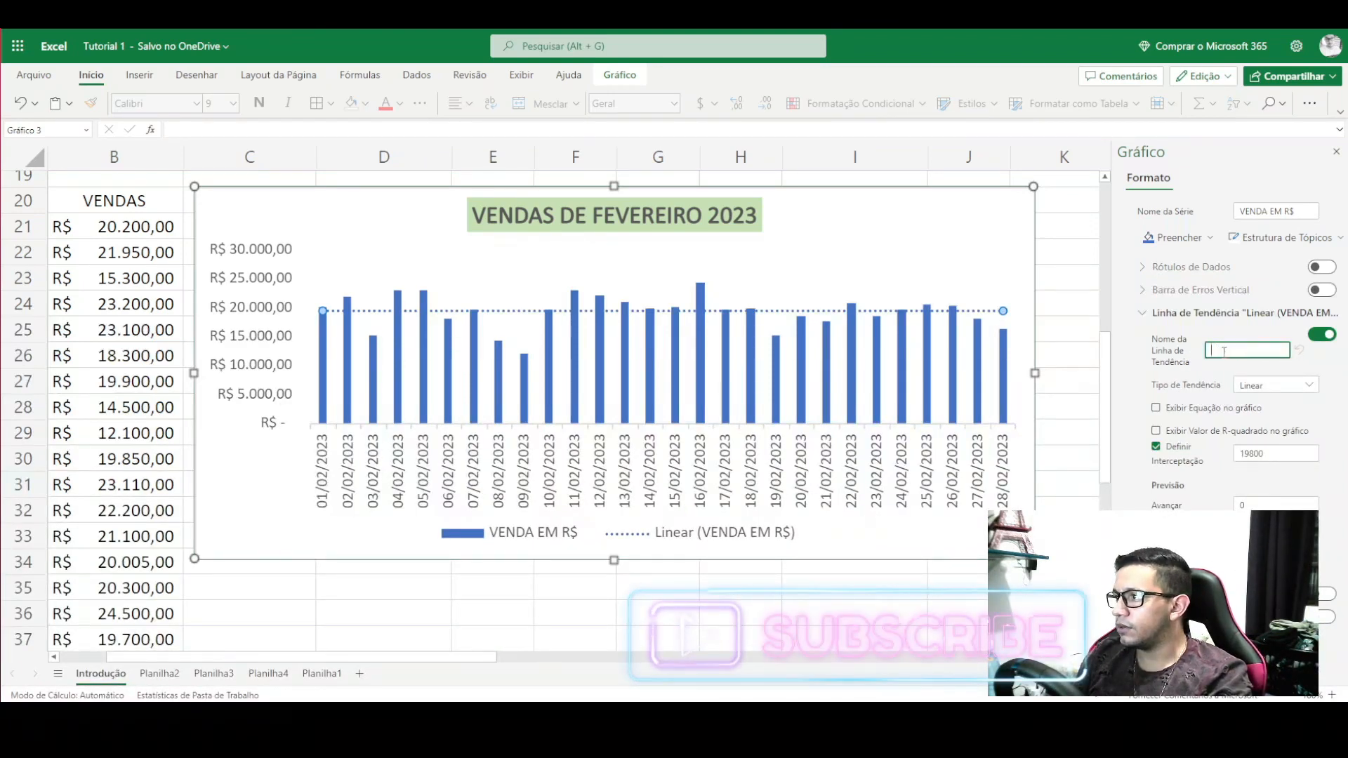
type("META")
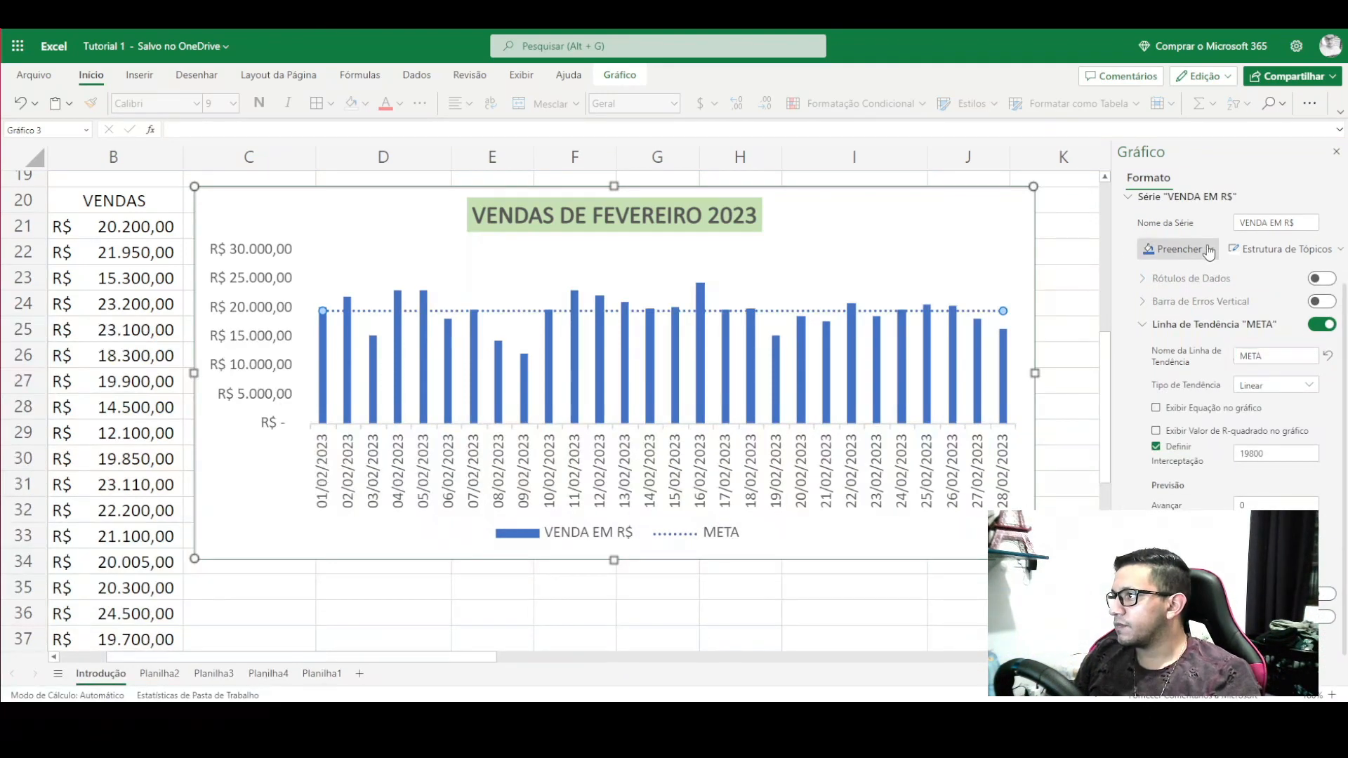
- Try a red fill on the sales bars, then remove the fill again
left_click(1179, 249)
left_click(1157, 490)
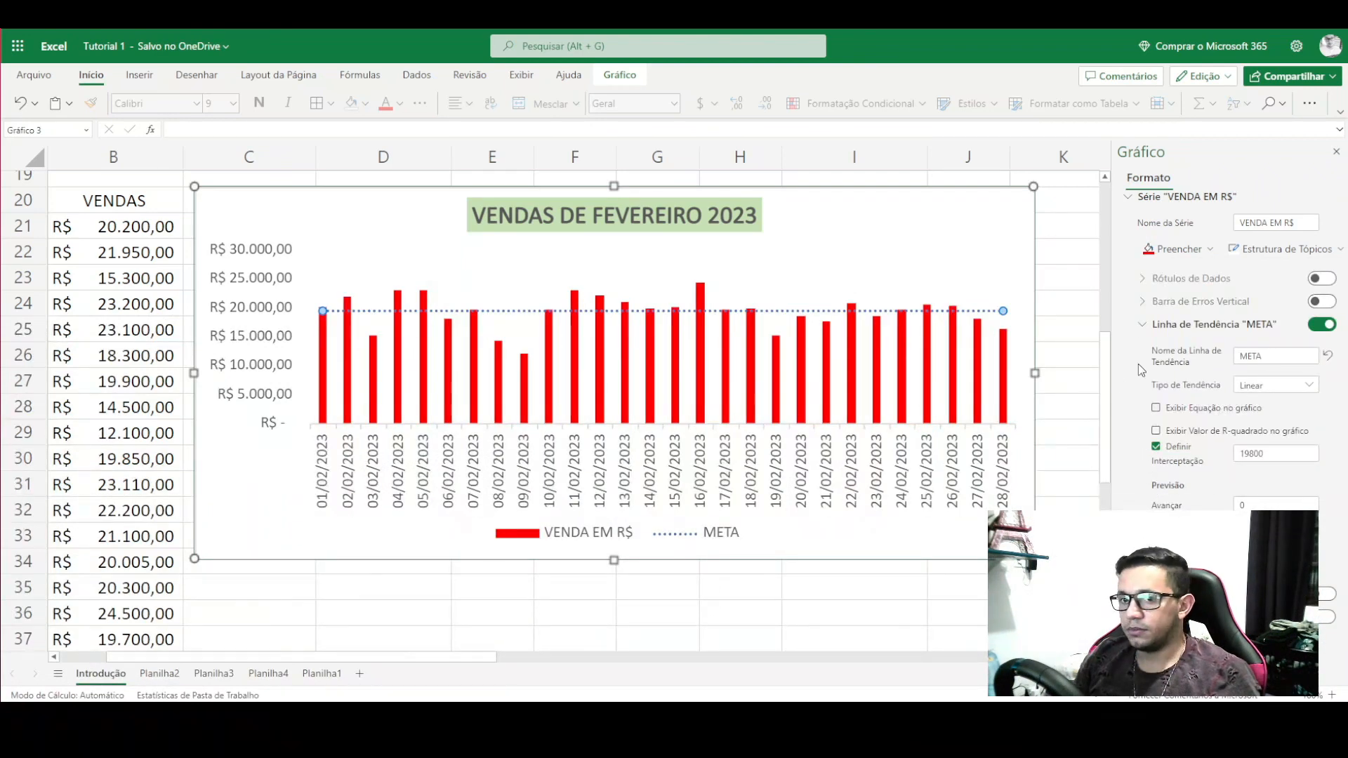
key("BackSpace")
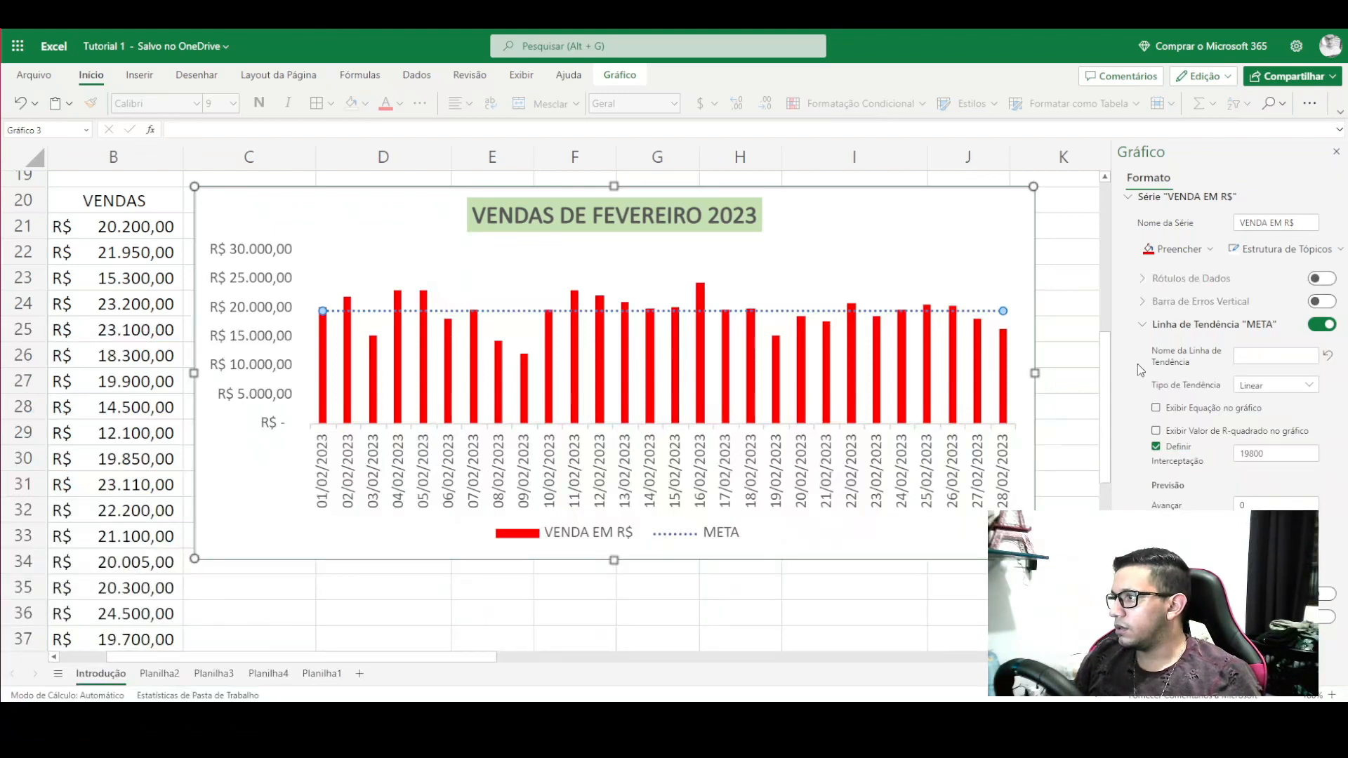
left_click(1255, 353)
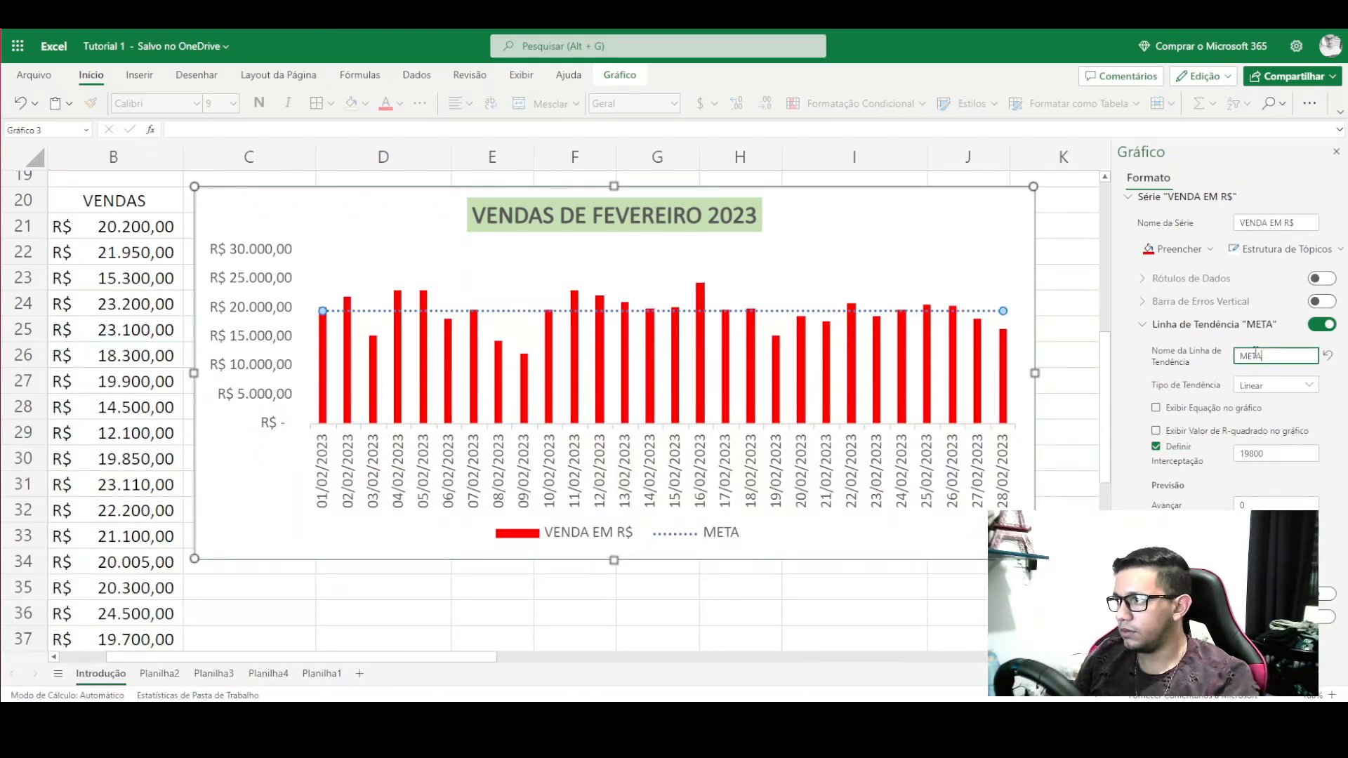
left_click(1187, 249)
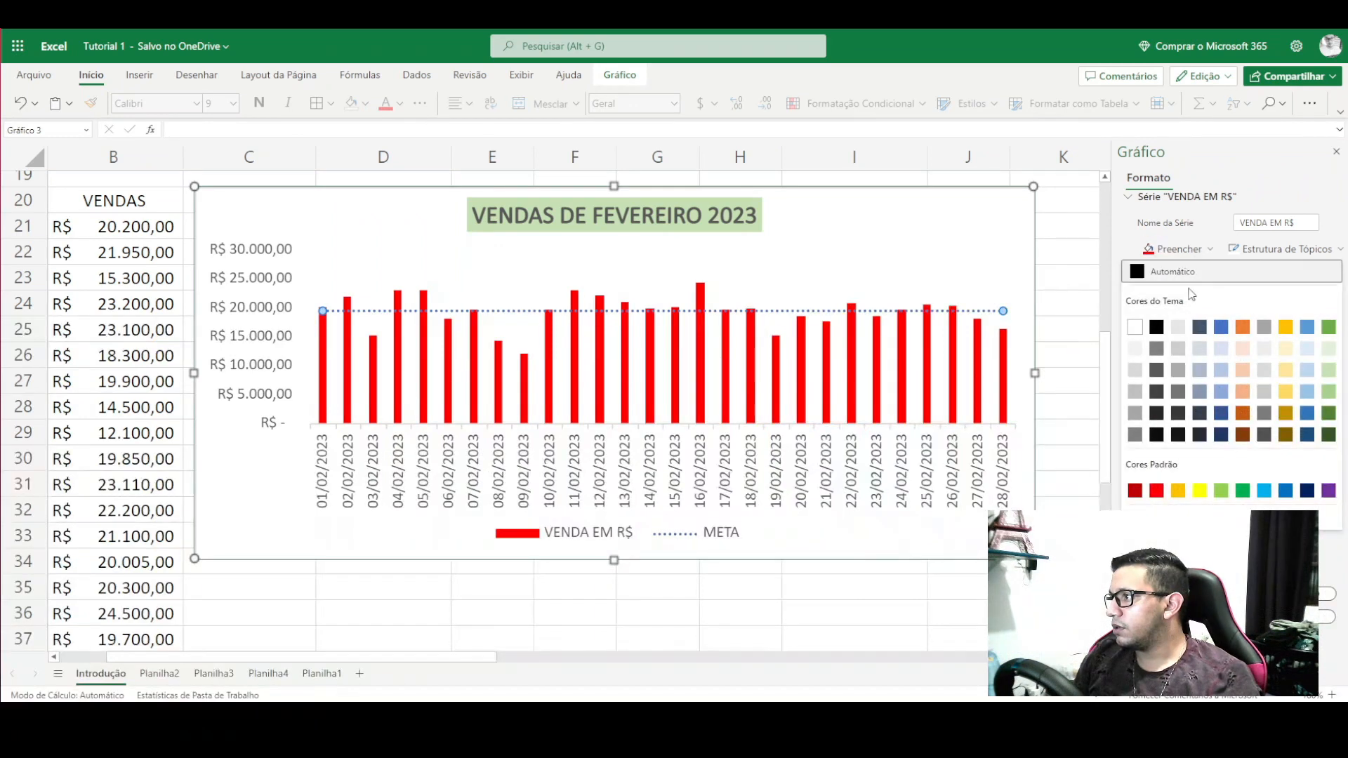
left_click(1186, 520)
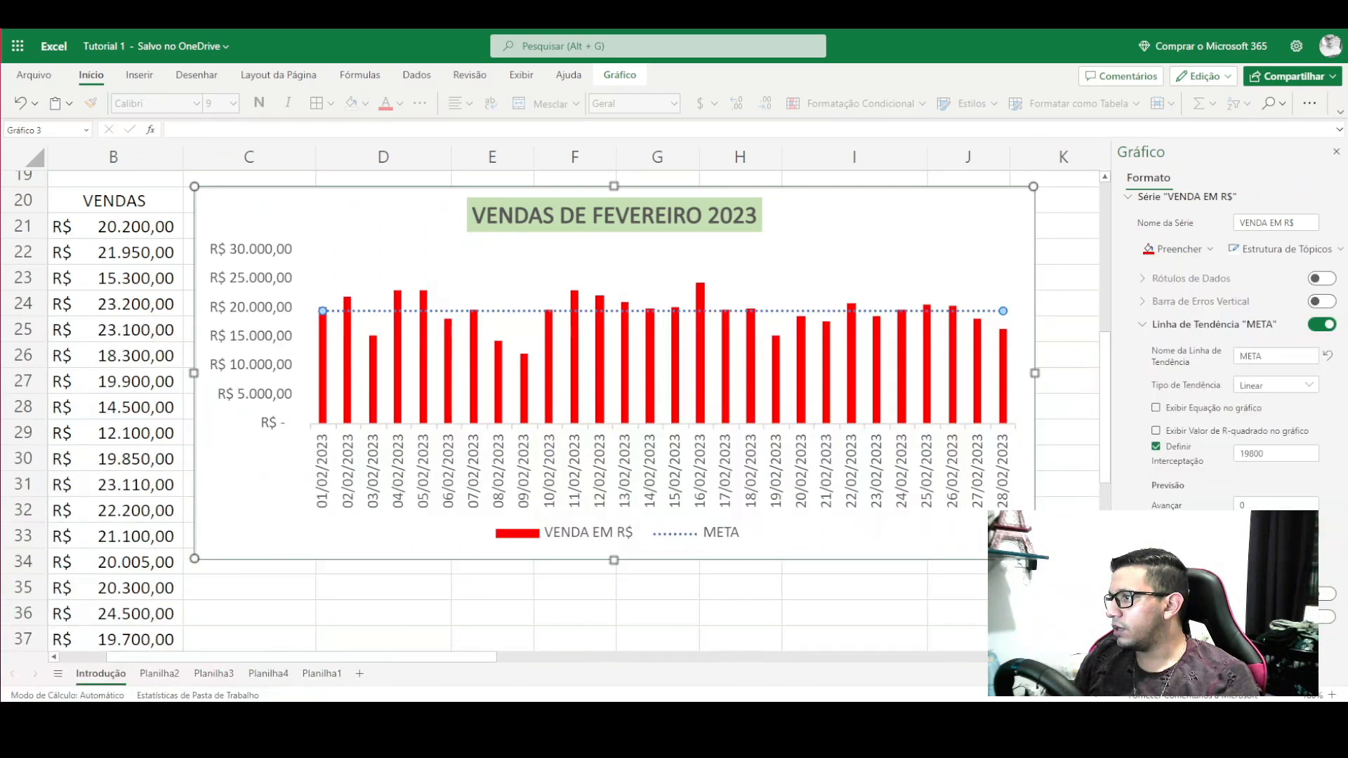
- Fill the bars blue and try a dark outline, then remove the outline
left_click(1200, 253)
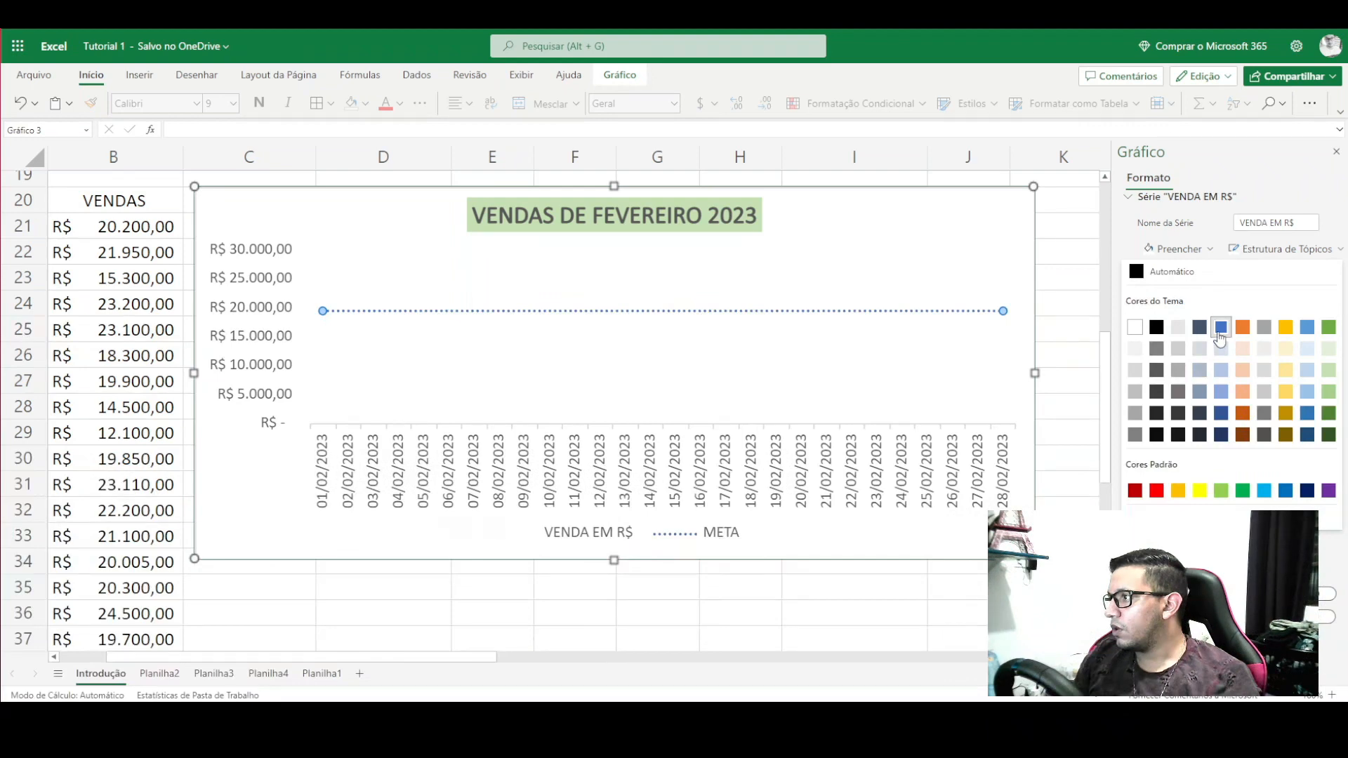
left_click(1219, 331)
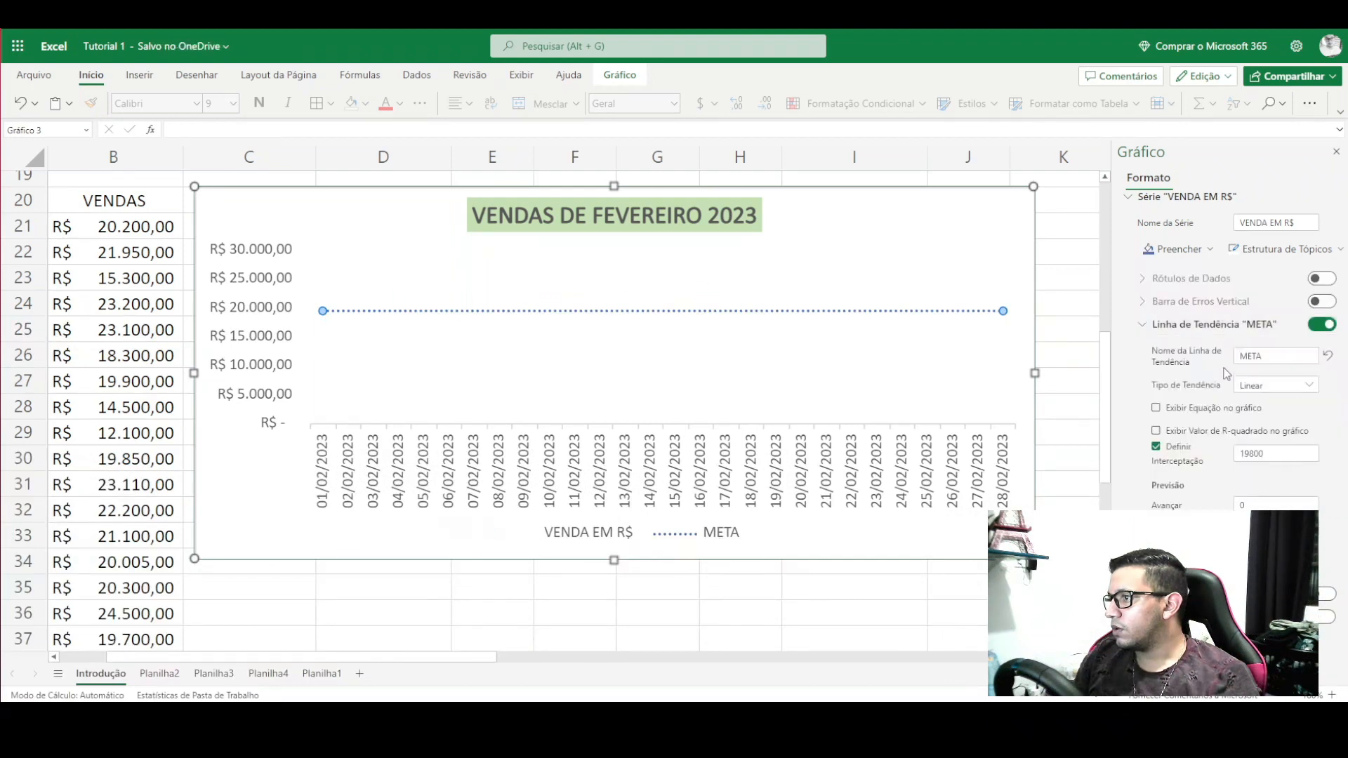
left_click(1305, 252)
left_click(1158, 334)
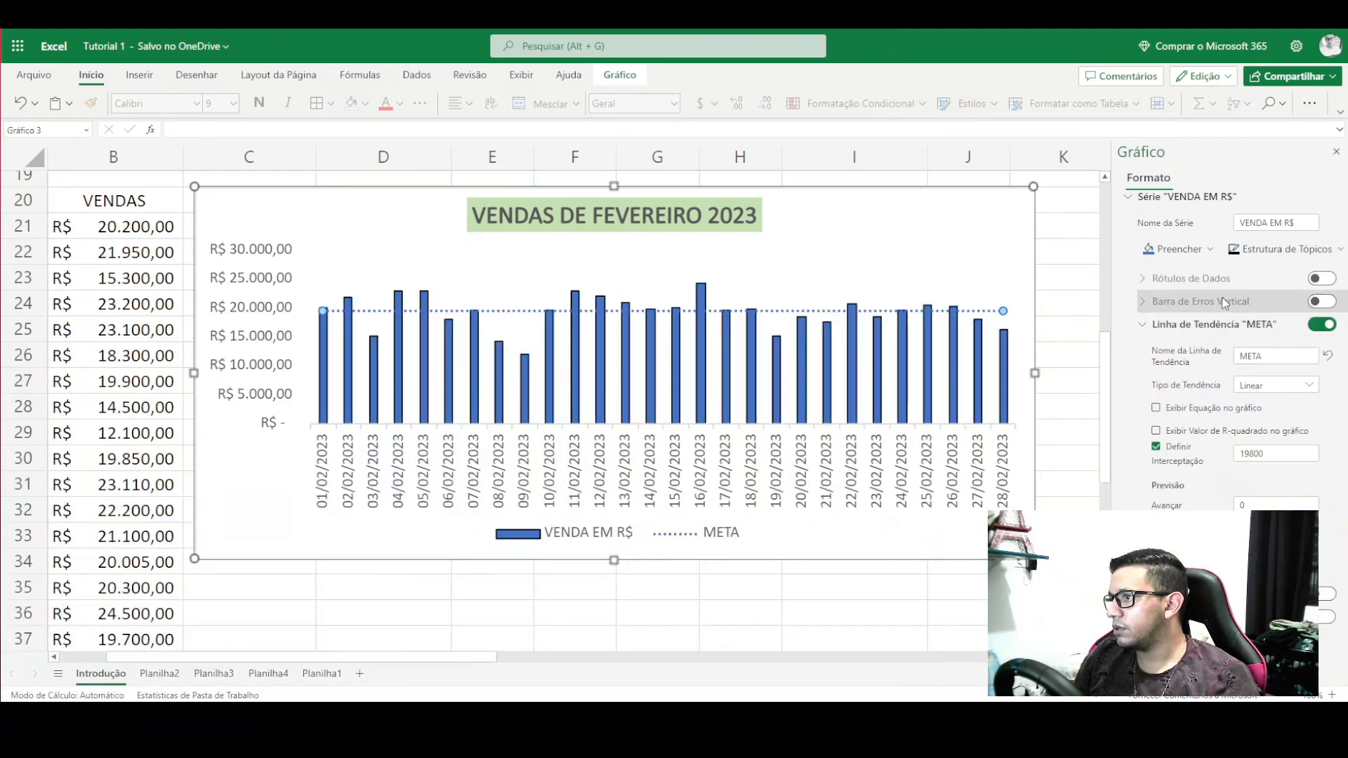
left_click(1260, 250)
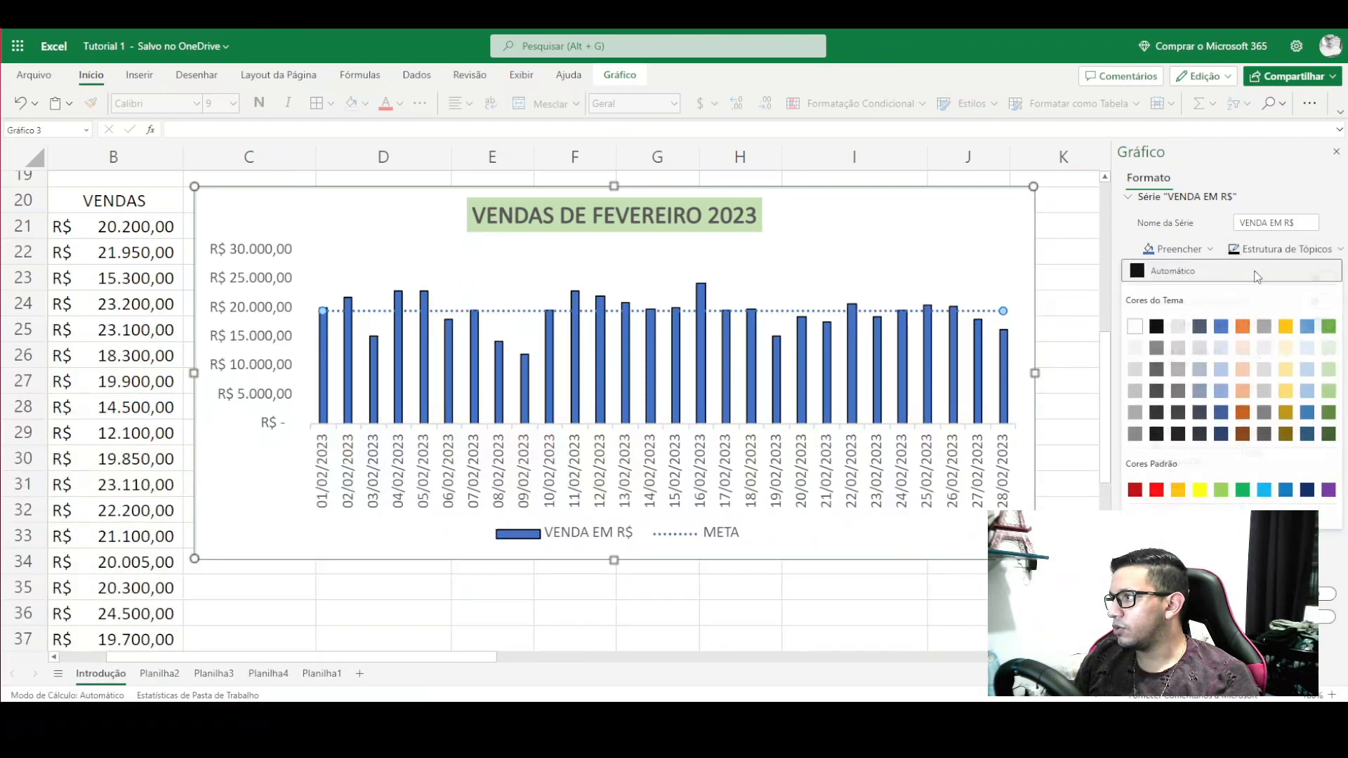
left_click(1171, 518)
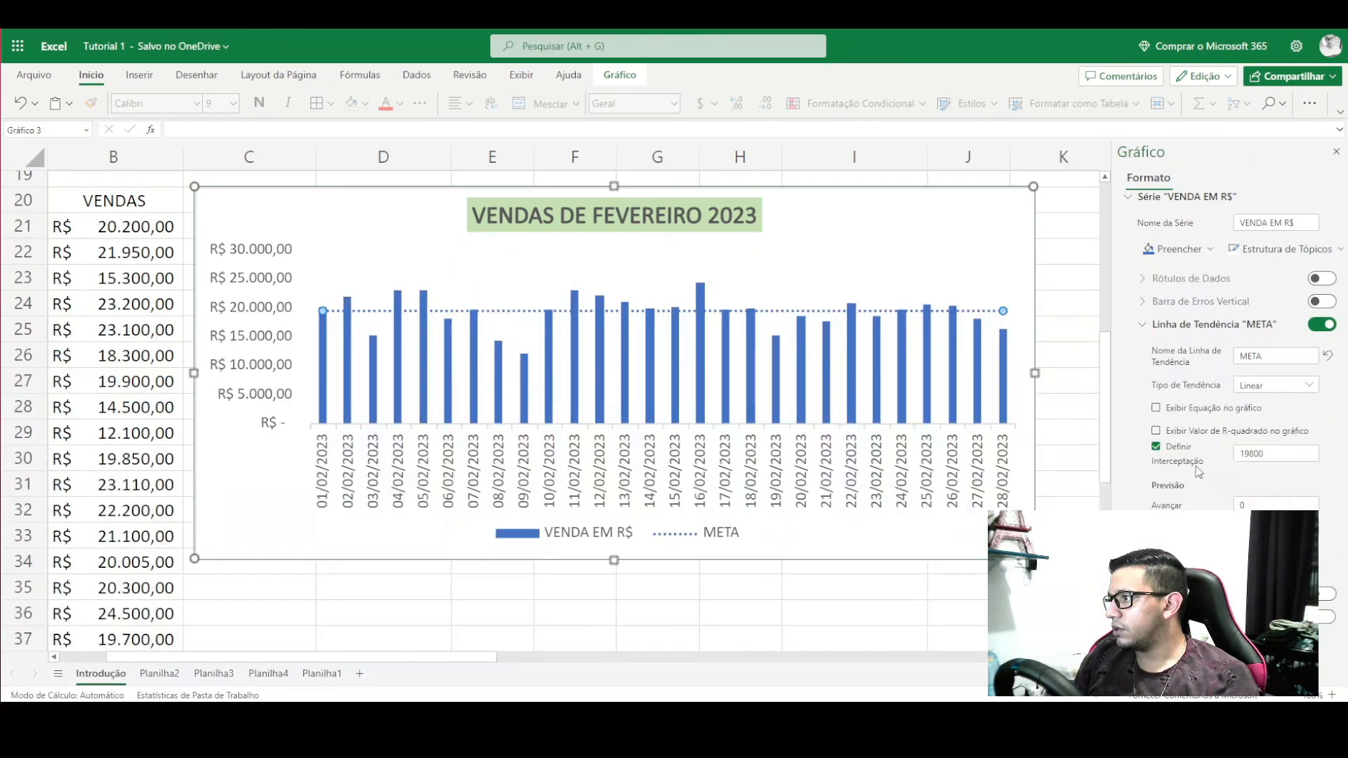
- Colour the META trendline dark red and check it with the chart deselected
left_click(1204, 566)
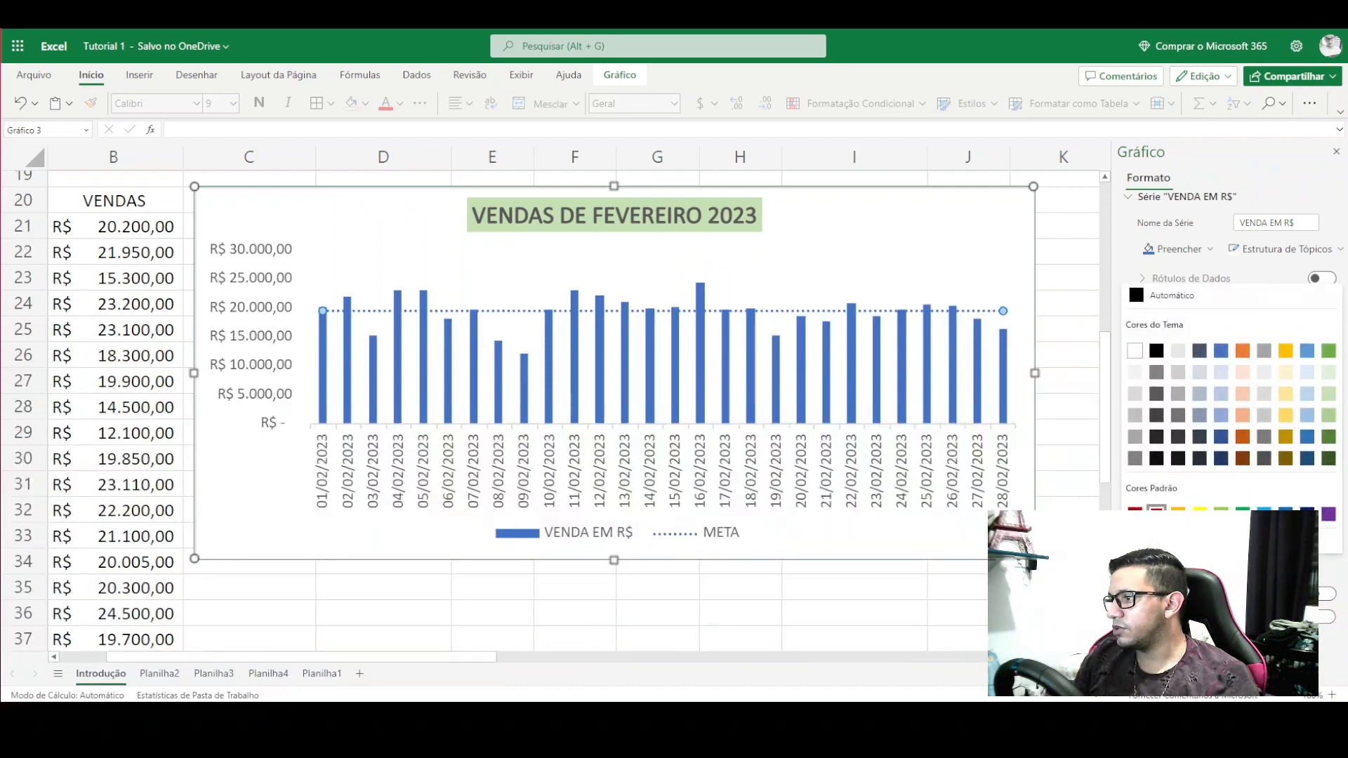
left_click(1157, 512)
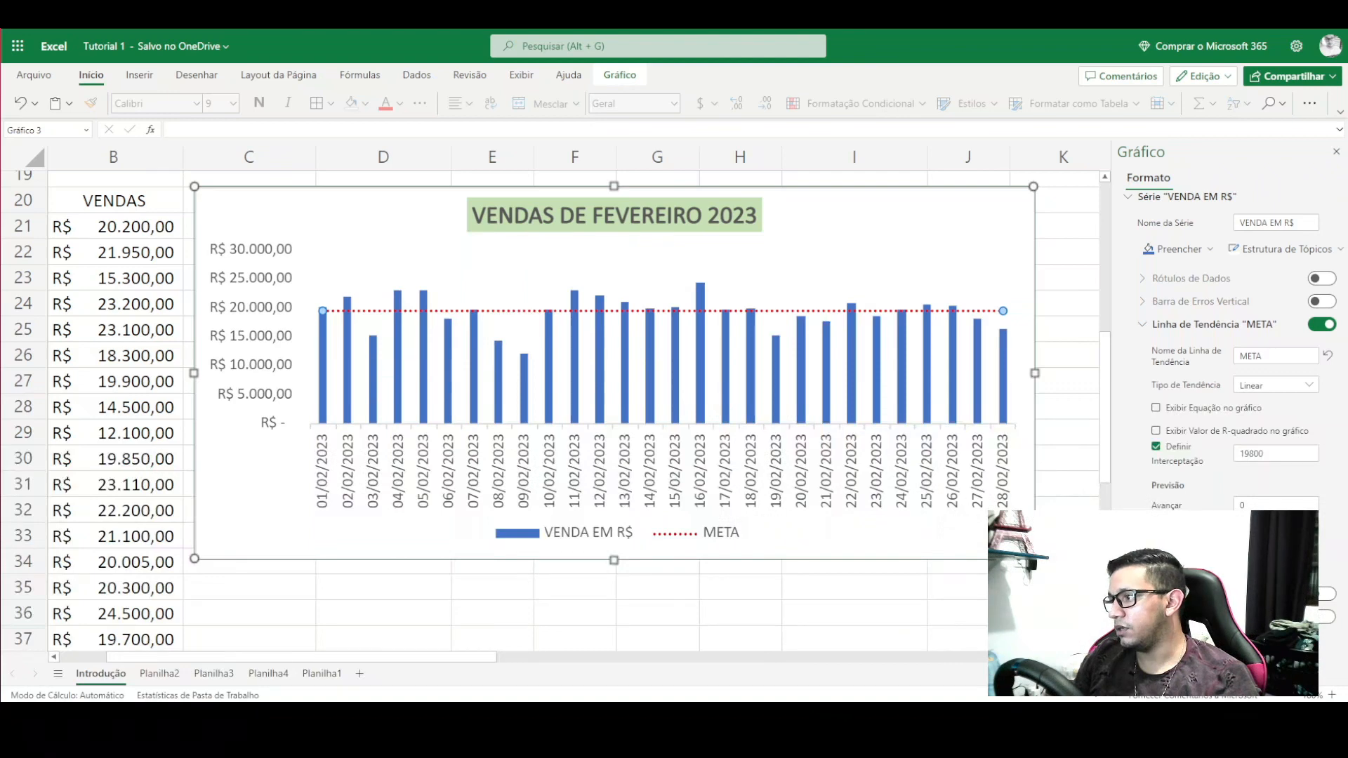
left_click(1204, 565)
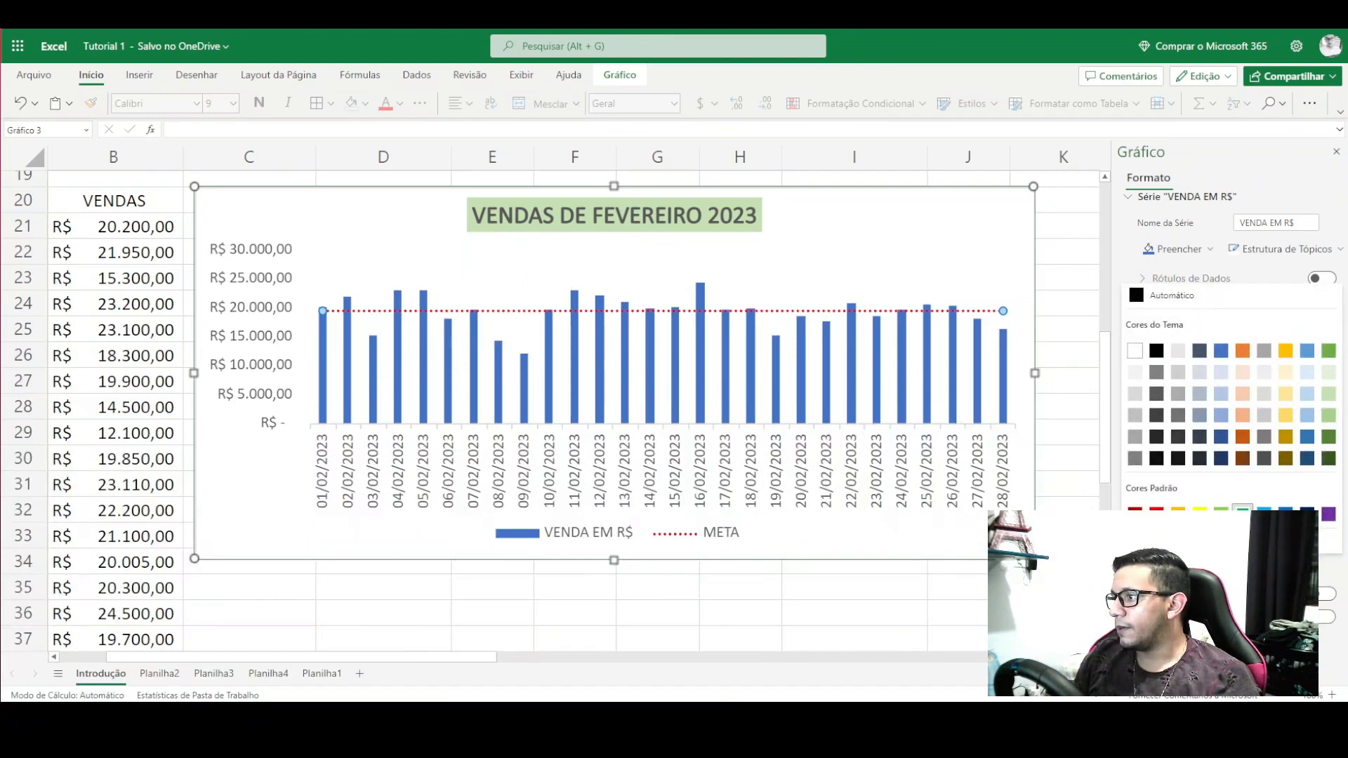
left_click(1135, 513)
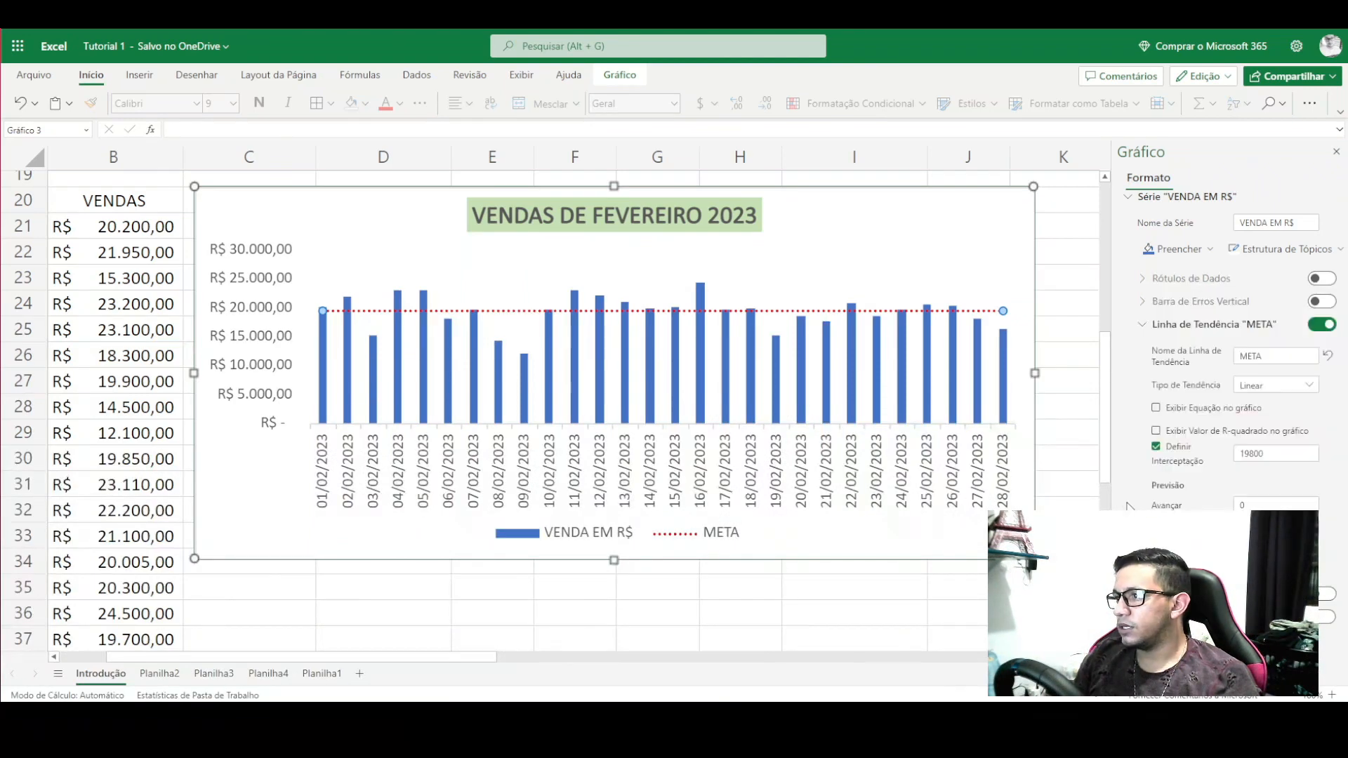
left_click(1053, 322)
left_click(945, 272)
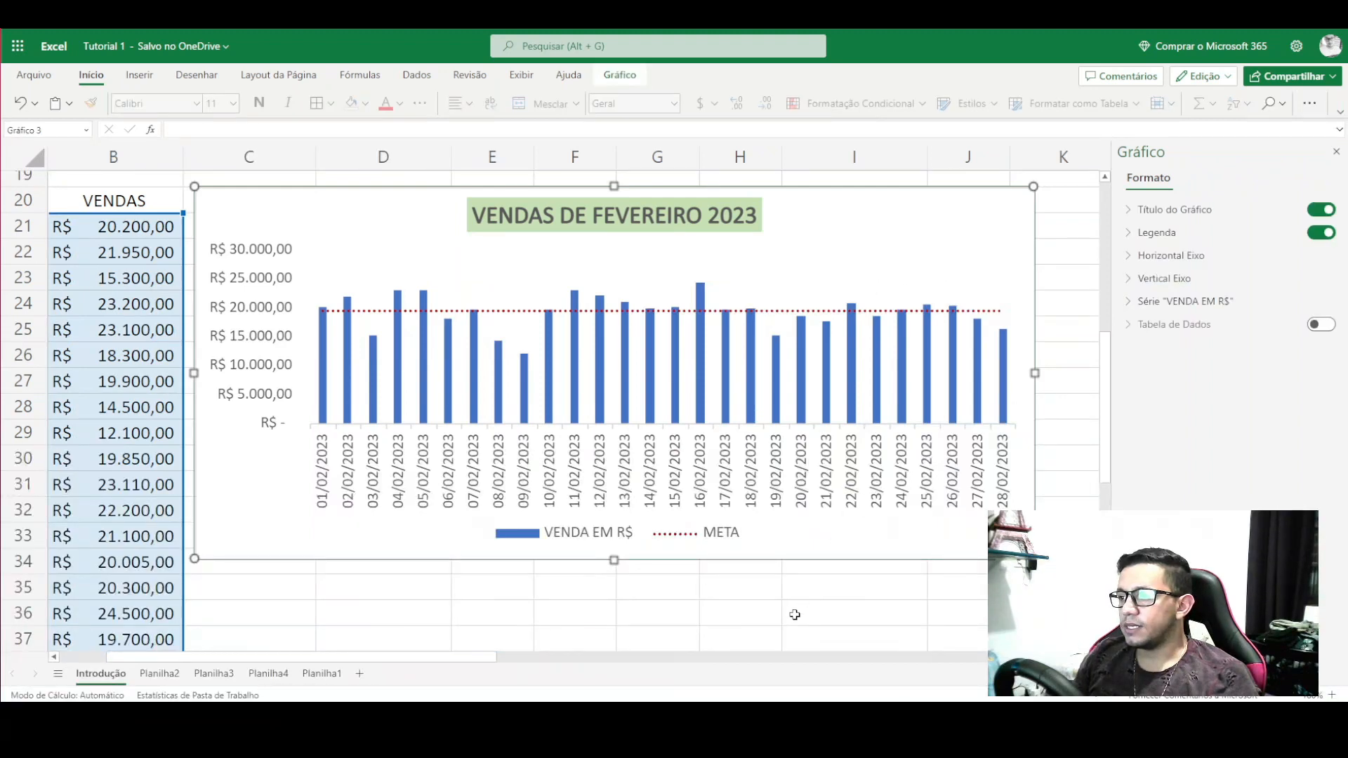
left_click(794, 615)
- Fill the VENDA EM R$ bars light green
left_click(749, 365)
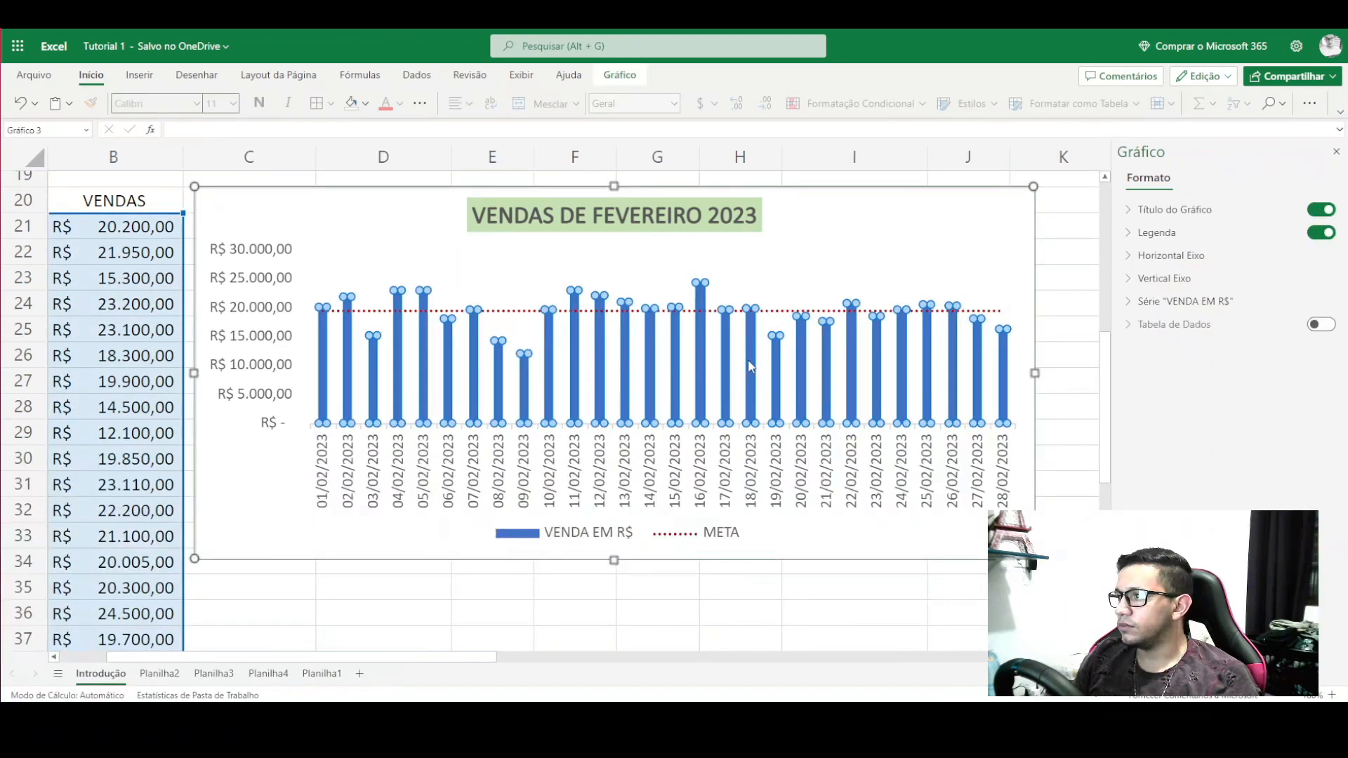
left_click(1130, 303)
left_click(1178, 354)
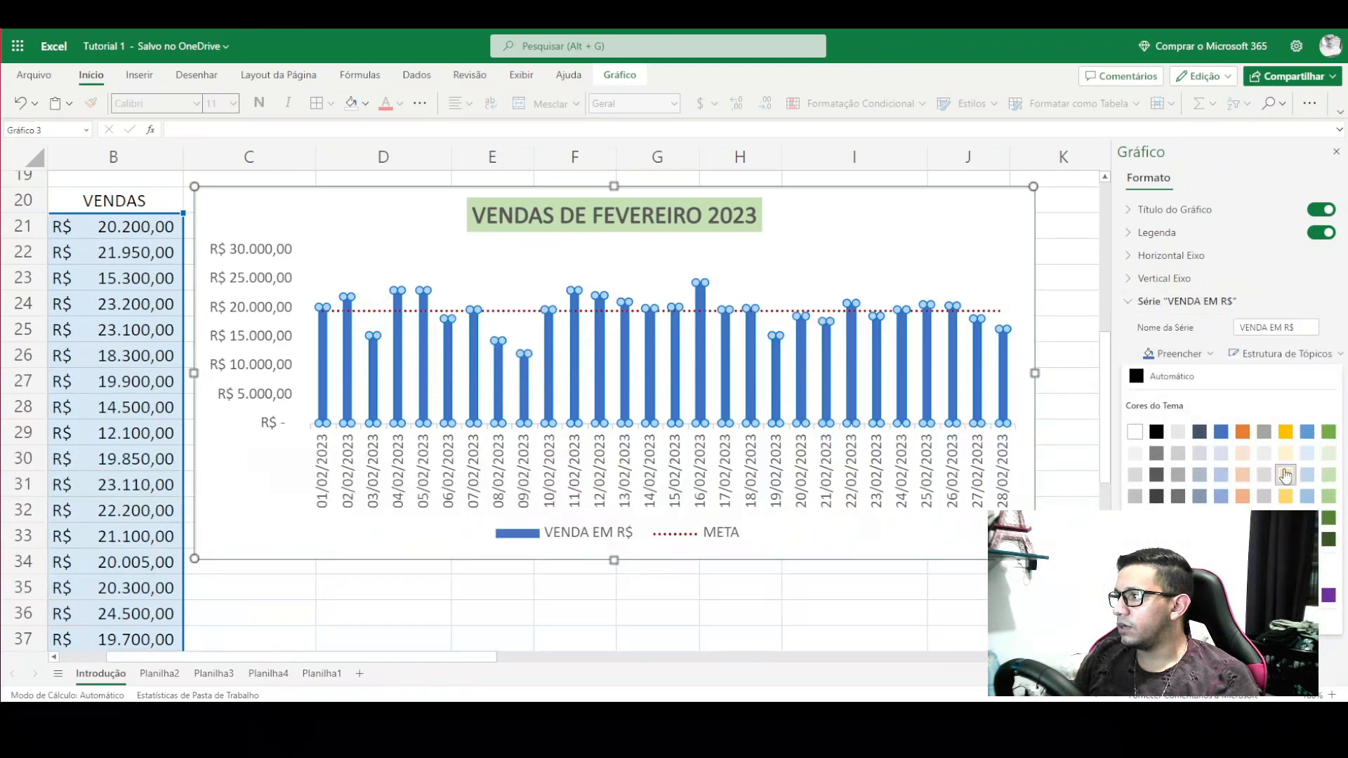
left_click(1327, 475)
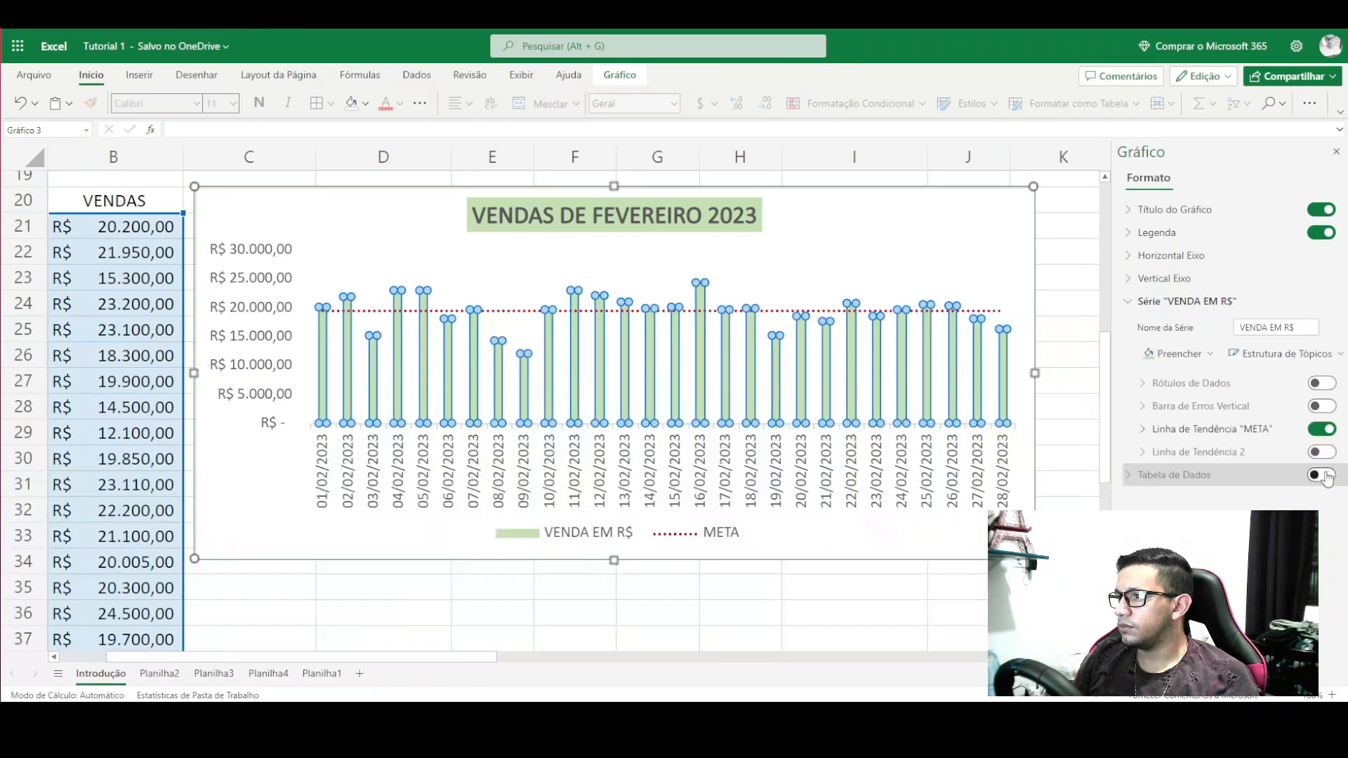
left_click(1063, 337)
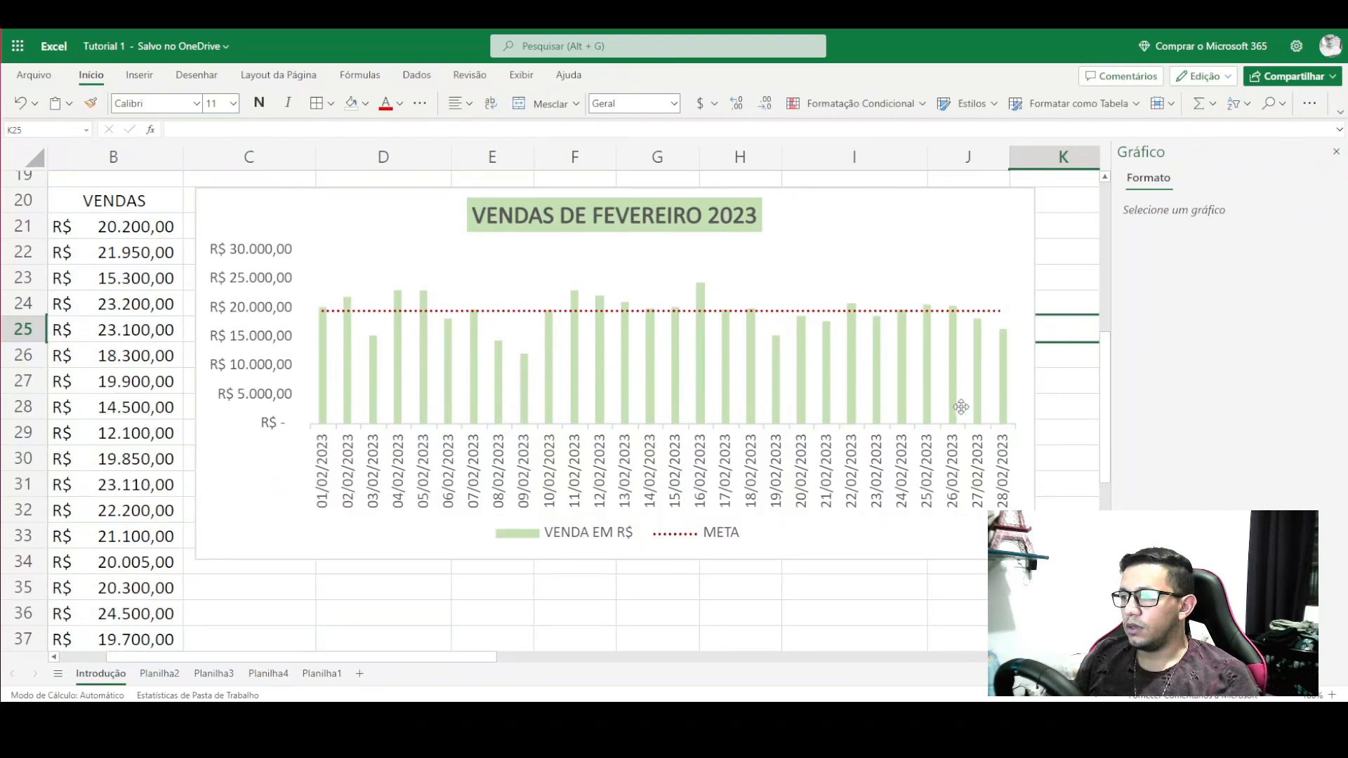
mouse_move(471, 664)
left_mouse_down()
mouse_move(439, 662)
mouse_move(484, 662)
left_mouse_up()
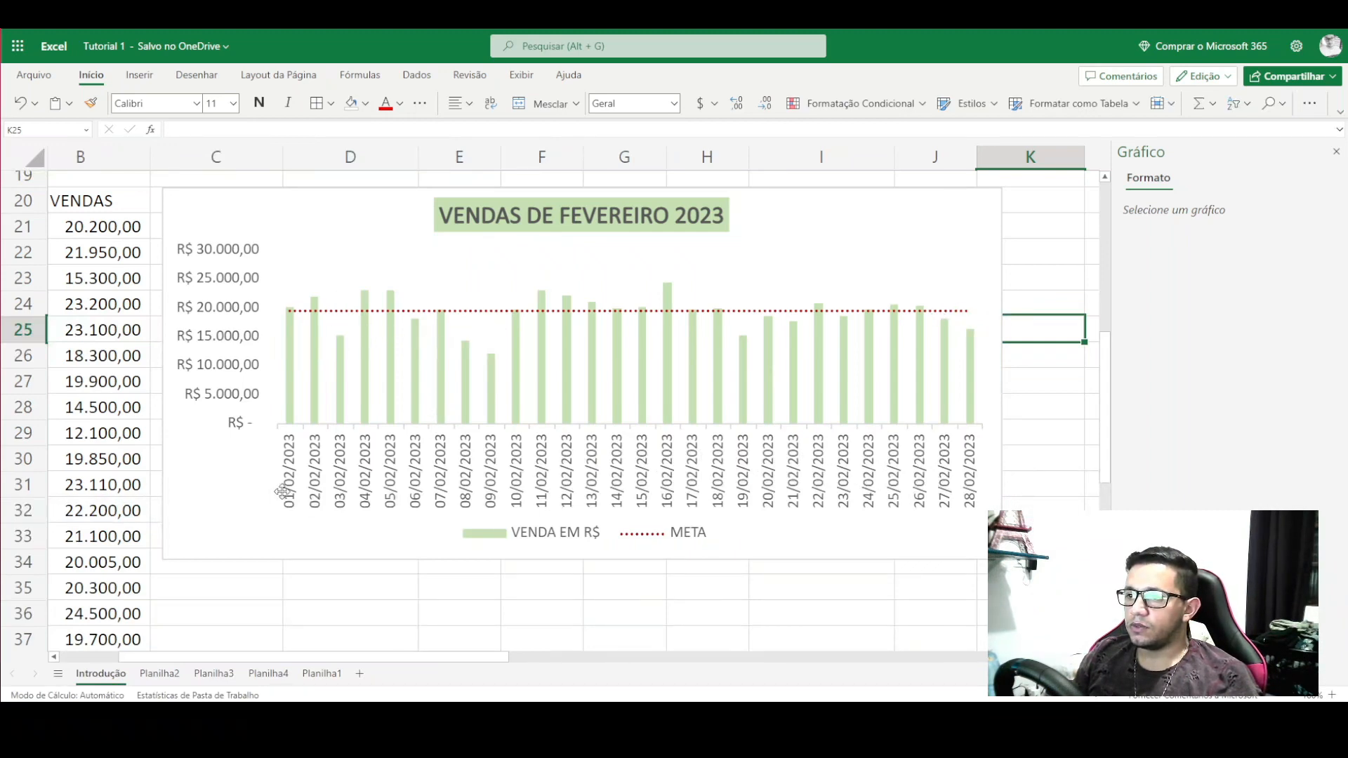
scroll(472, 659, "left", 3)
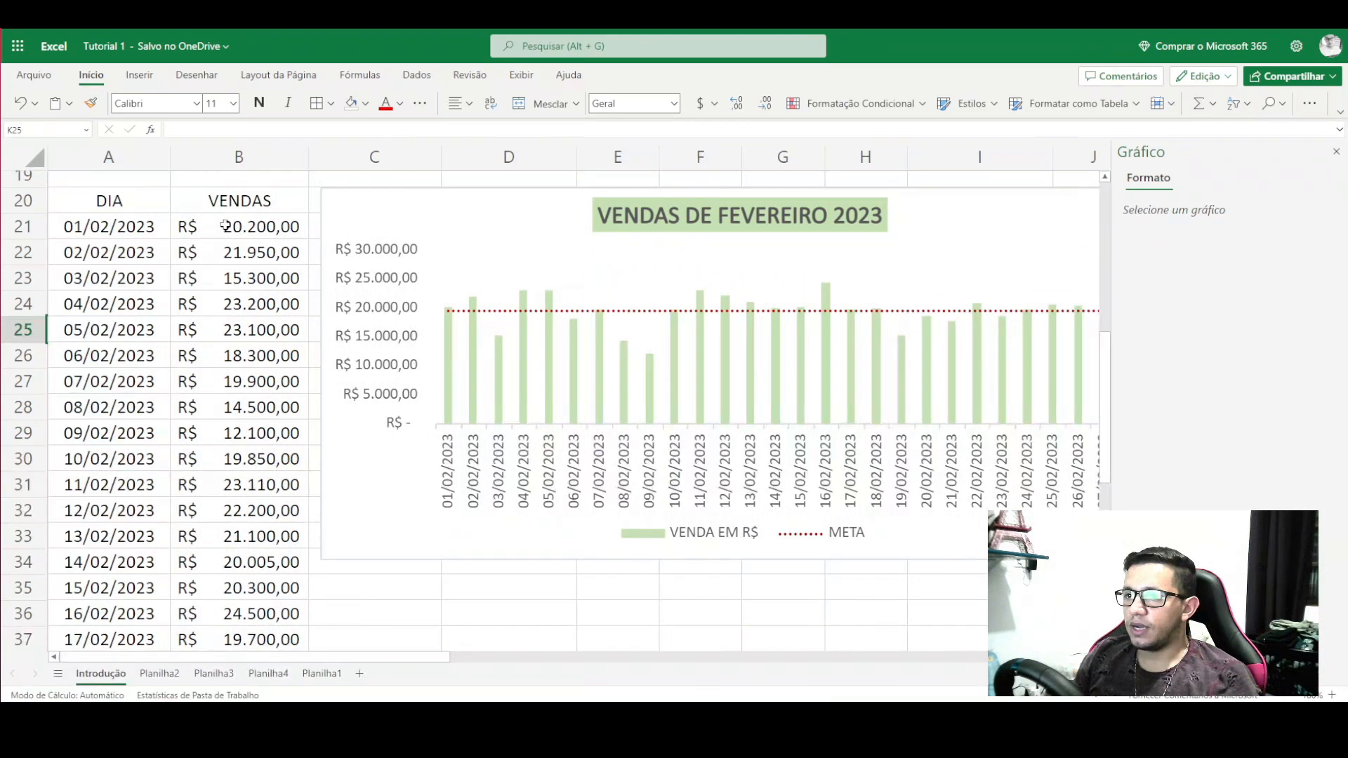
scroll(230, 351, "down", 3)
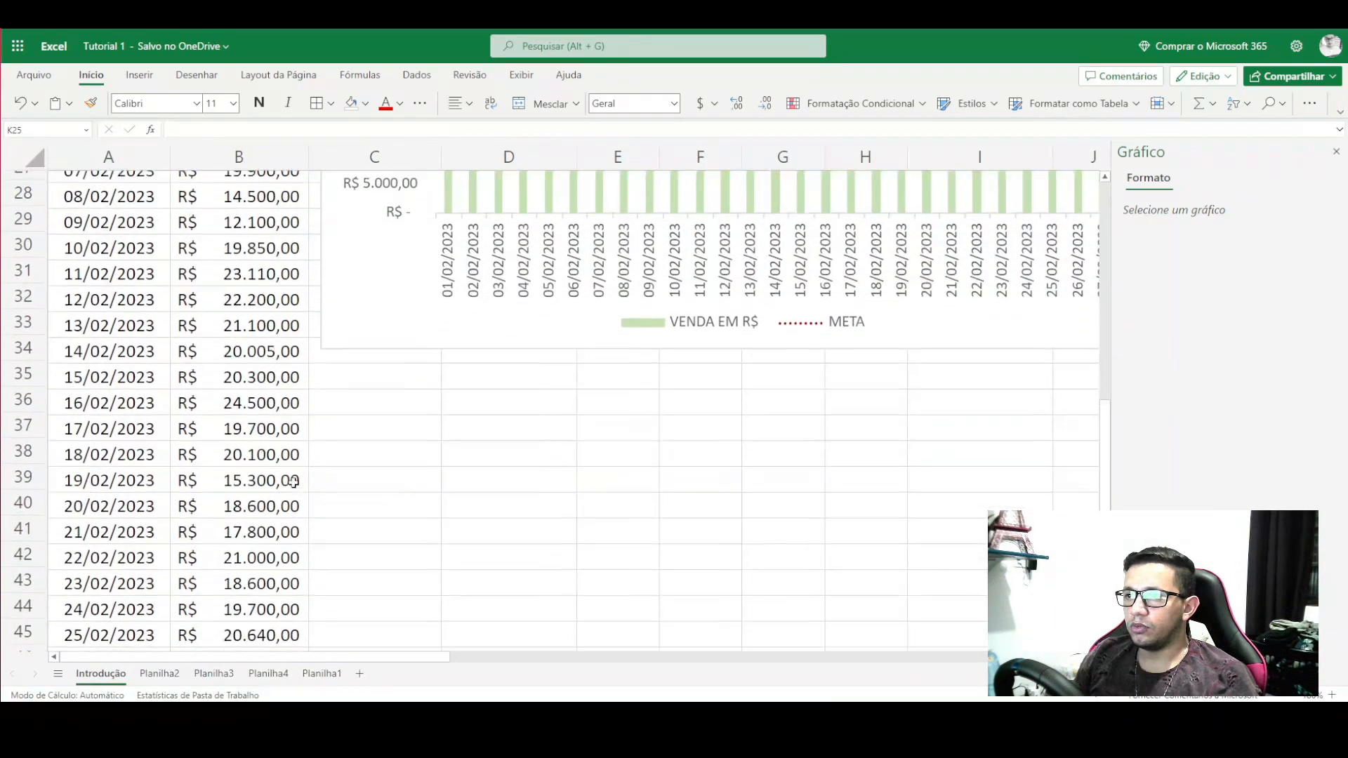
scroll(492, 379, "up", 3)
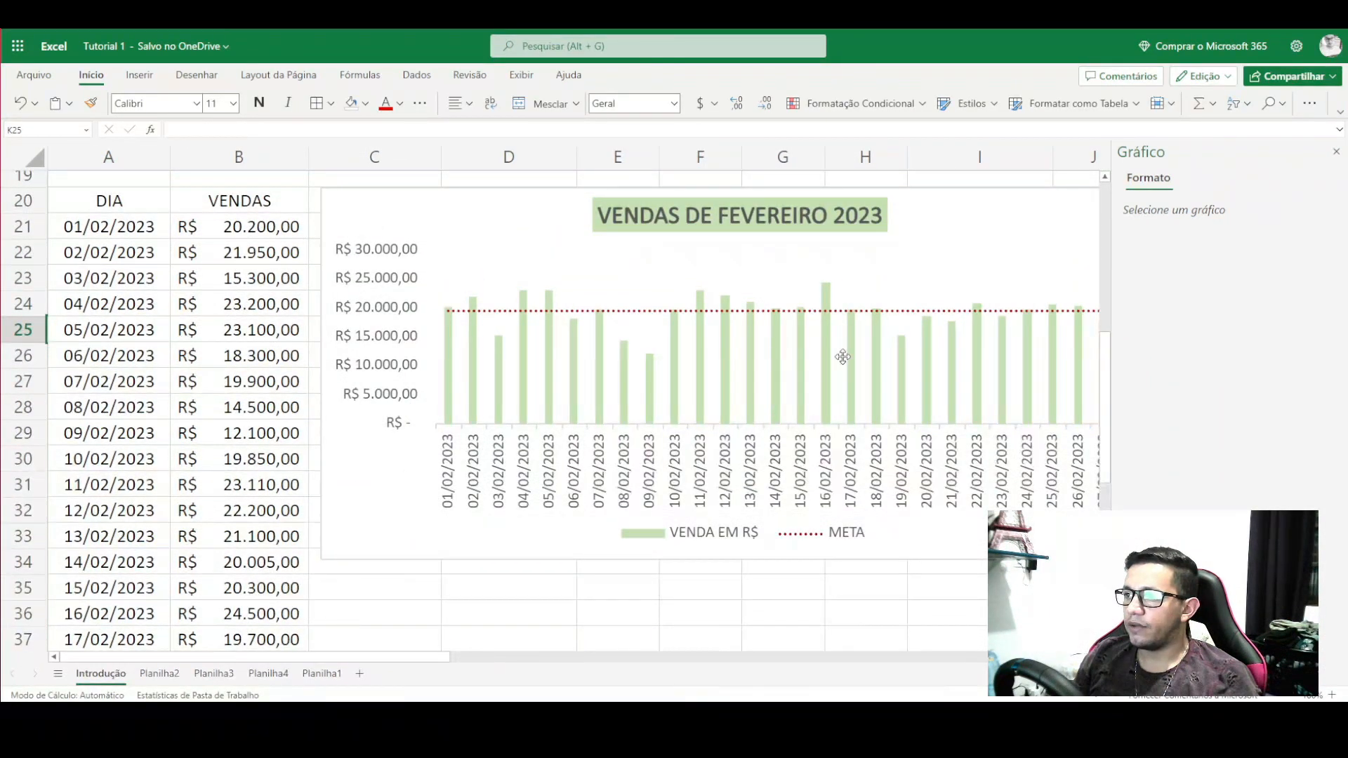
left_click_drag(112, 226, 245, 587)
left_click(385, 463)
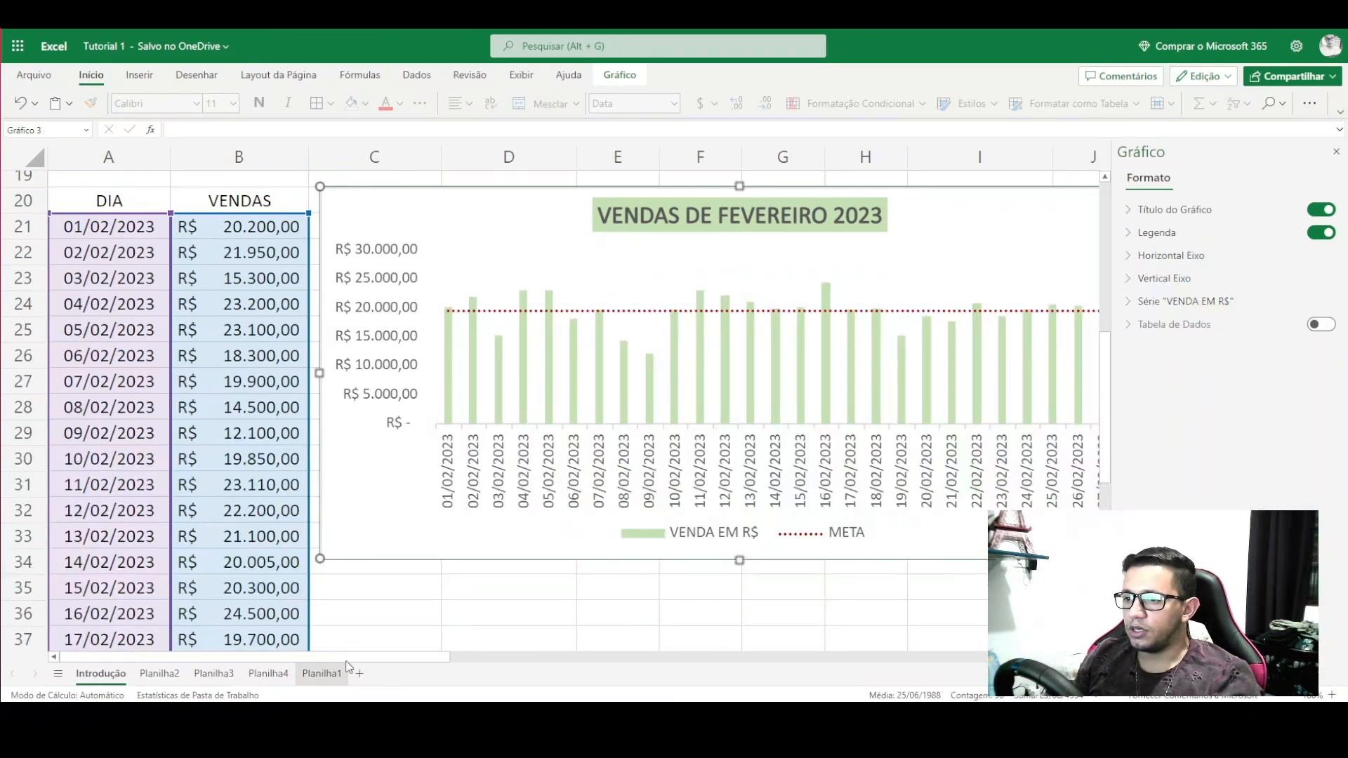
left_click(355, 629)
left_click_drag(373, 658, 426, 656)
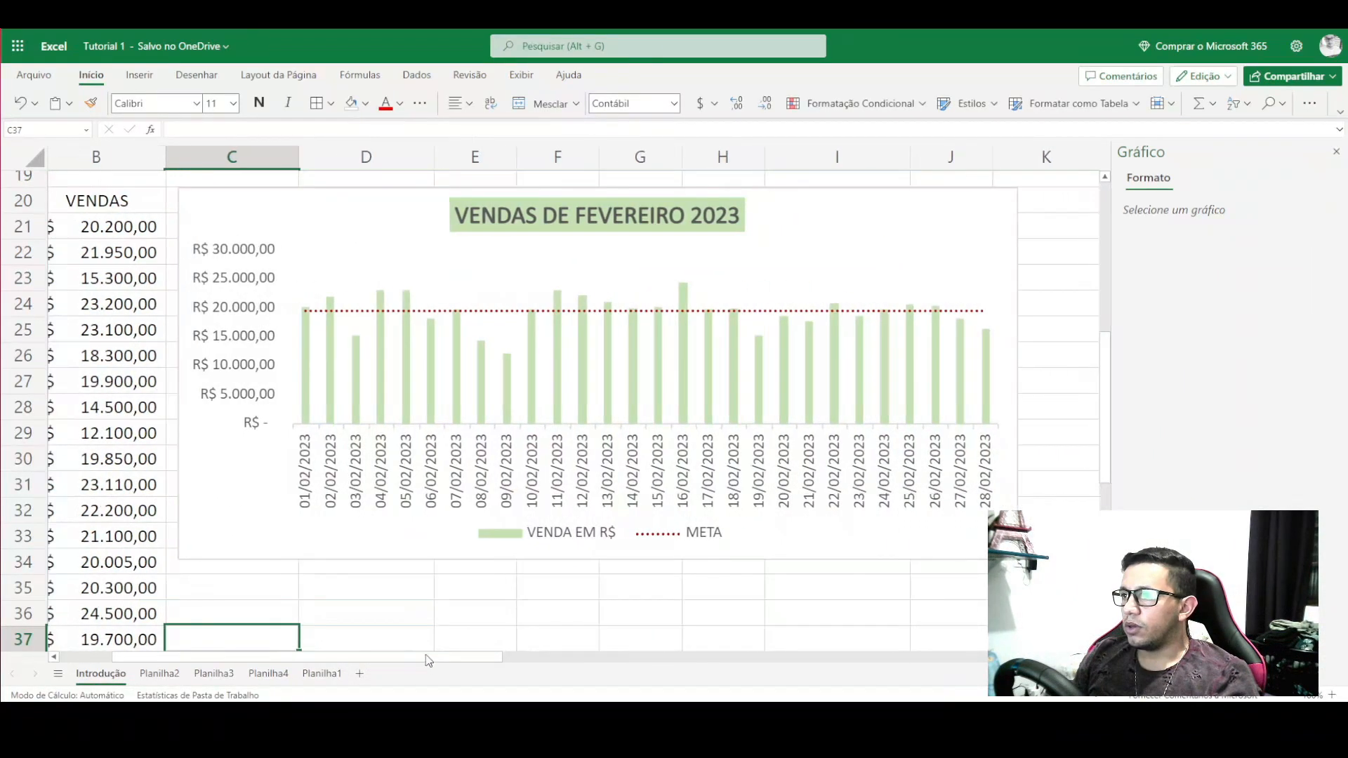
scroll(435, 606, "up", 1)
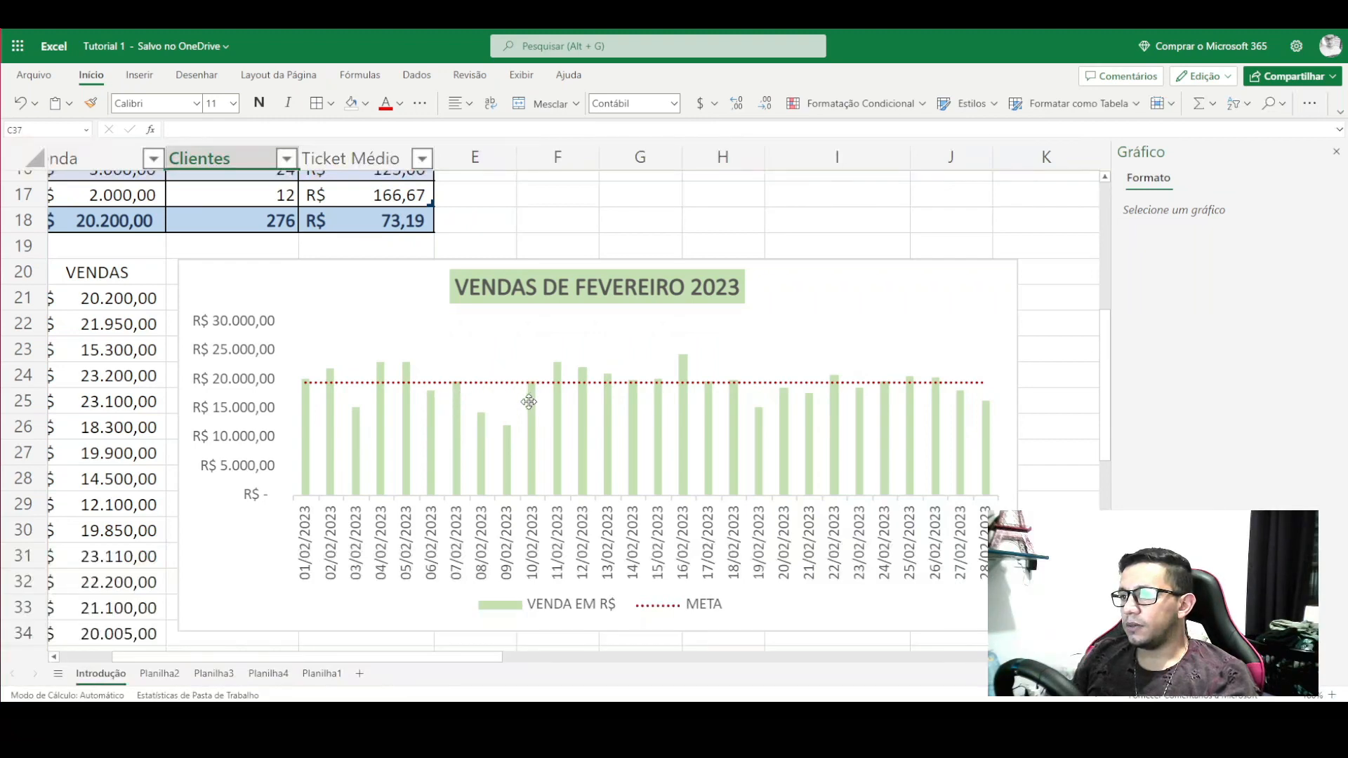
scroll(577, 458, "down", 1)
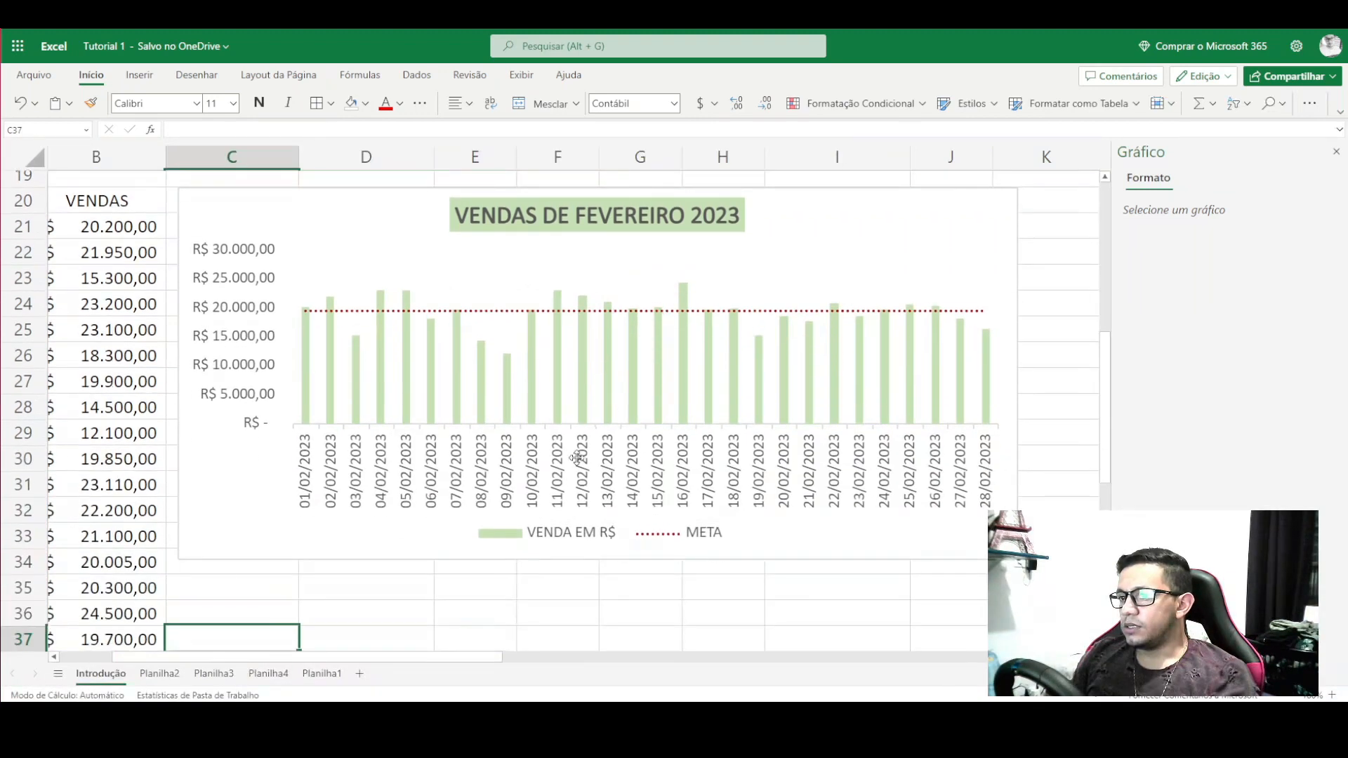
scroll(447, 659, "left", 2)
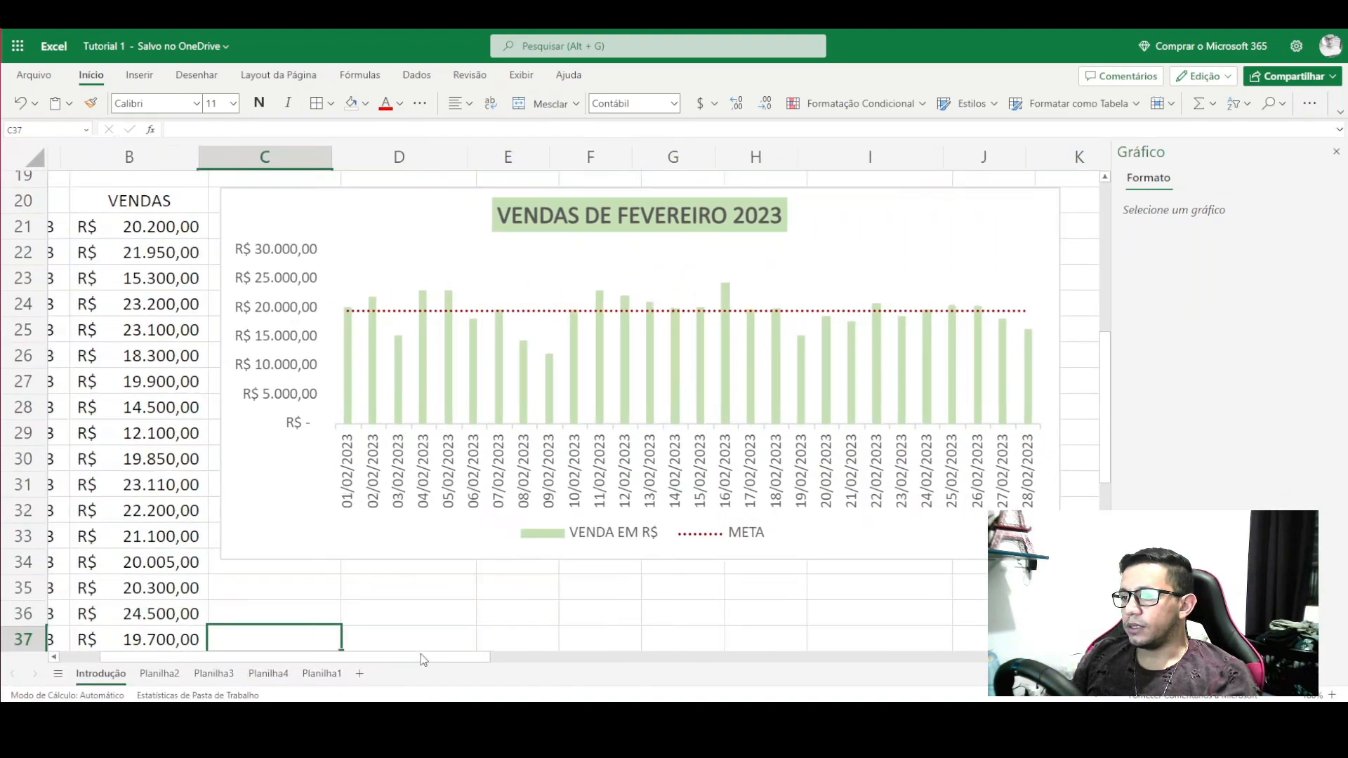
- Change the vertical axis maximum from 30000 to 25000
left_click(650, 418)
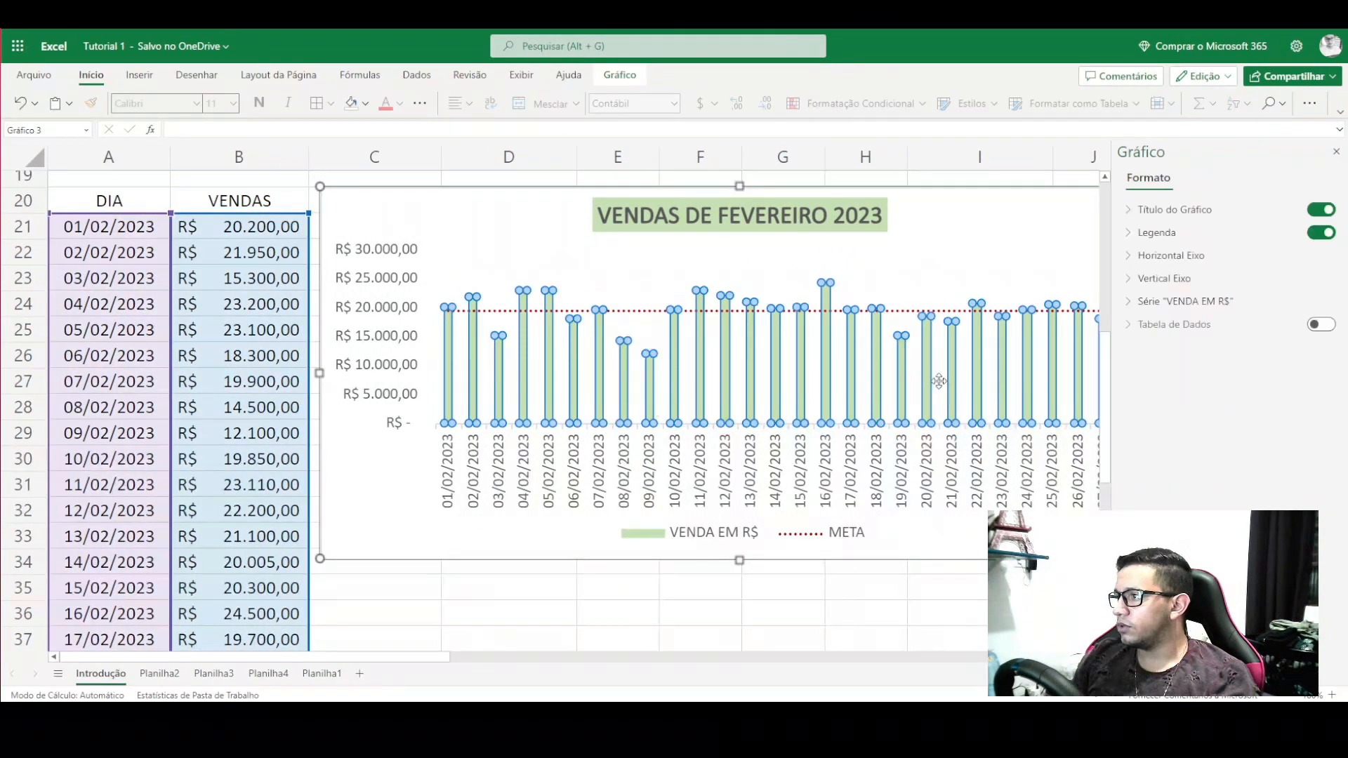
left_click(1131, 307)
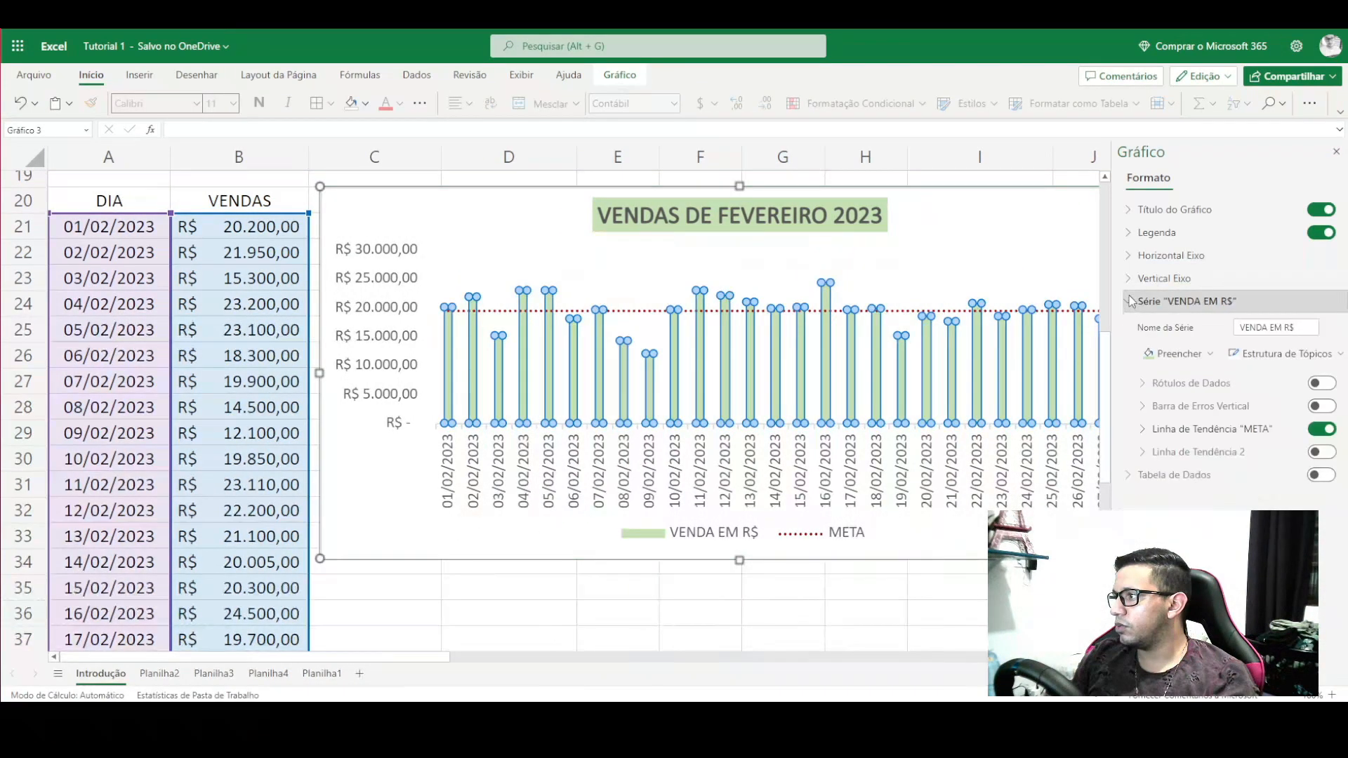
left_click(1130, 279)
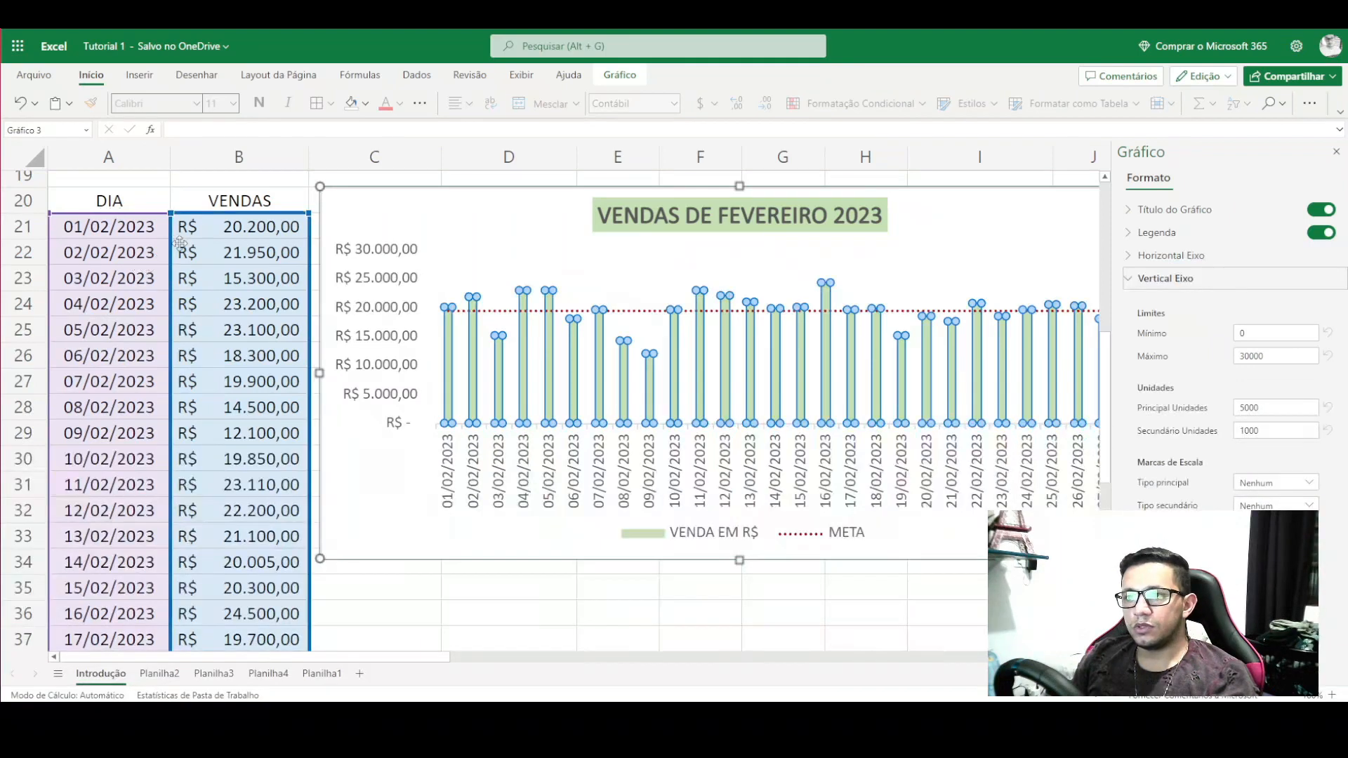
scroll(269, 576, "down", 2)
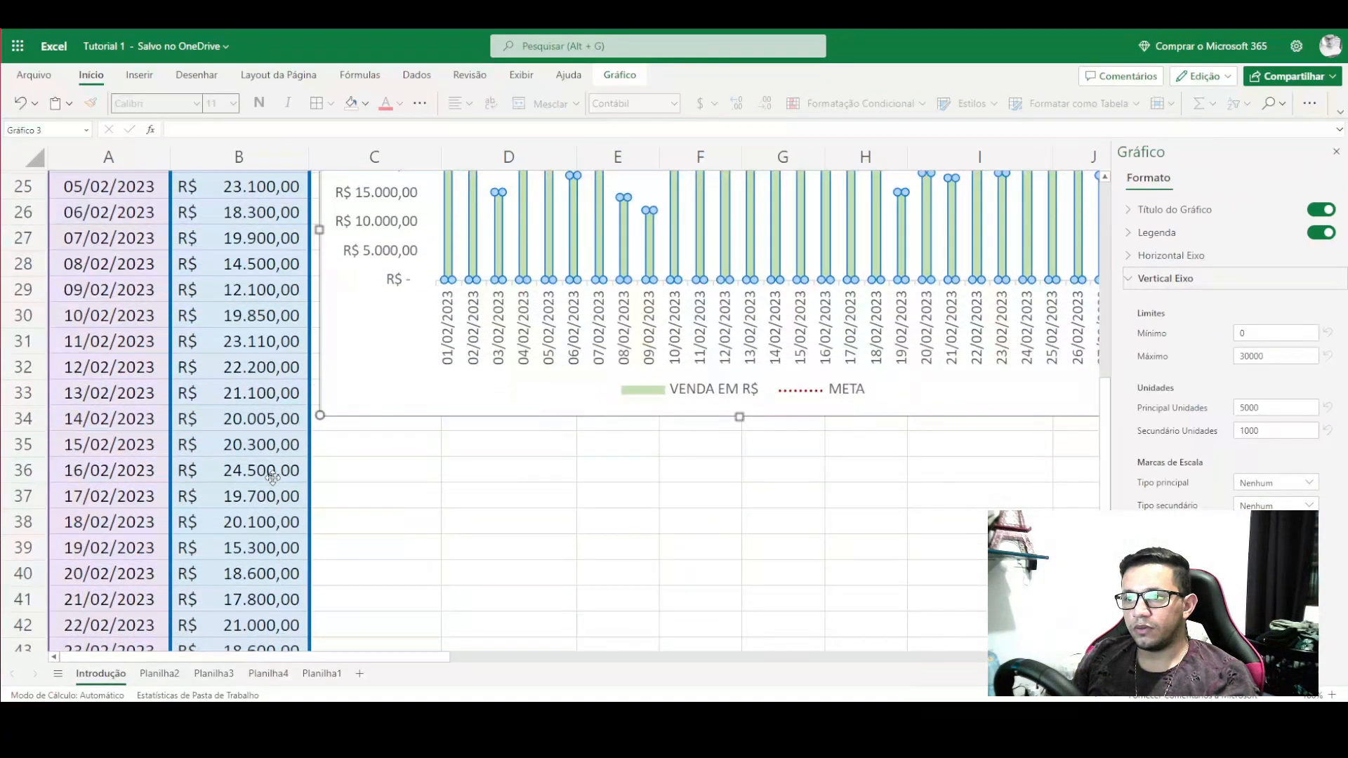
scroll(274, 474, "down", 2)
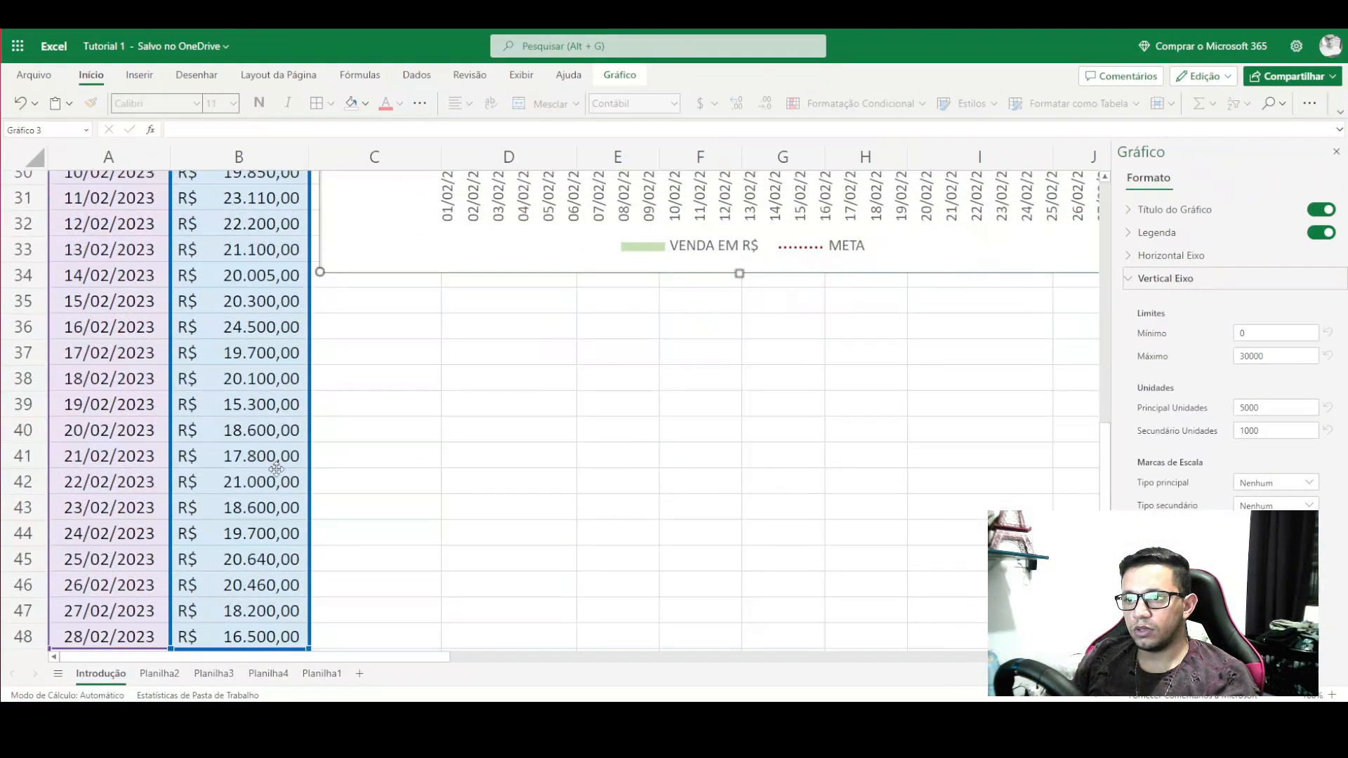
scroll(276, 469, "down", 1)
scroll(276, 468, "up", 4)
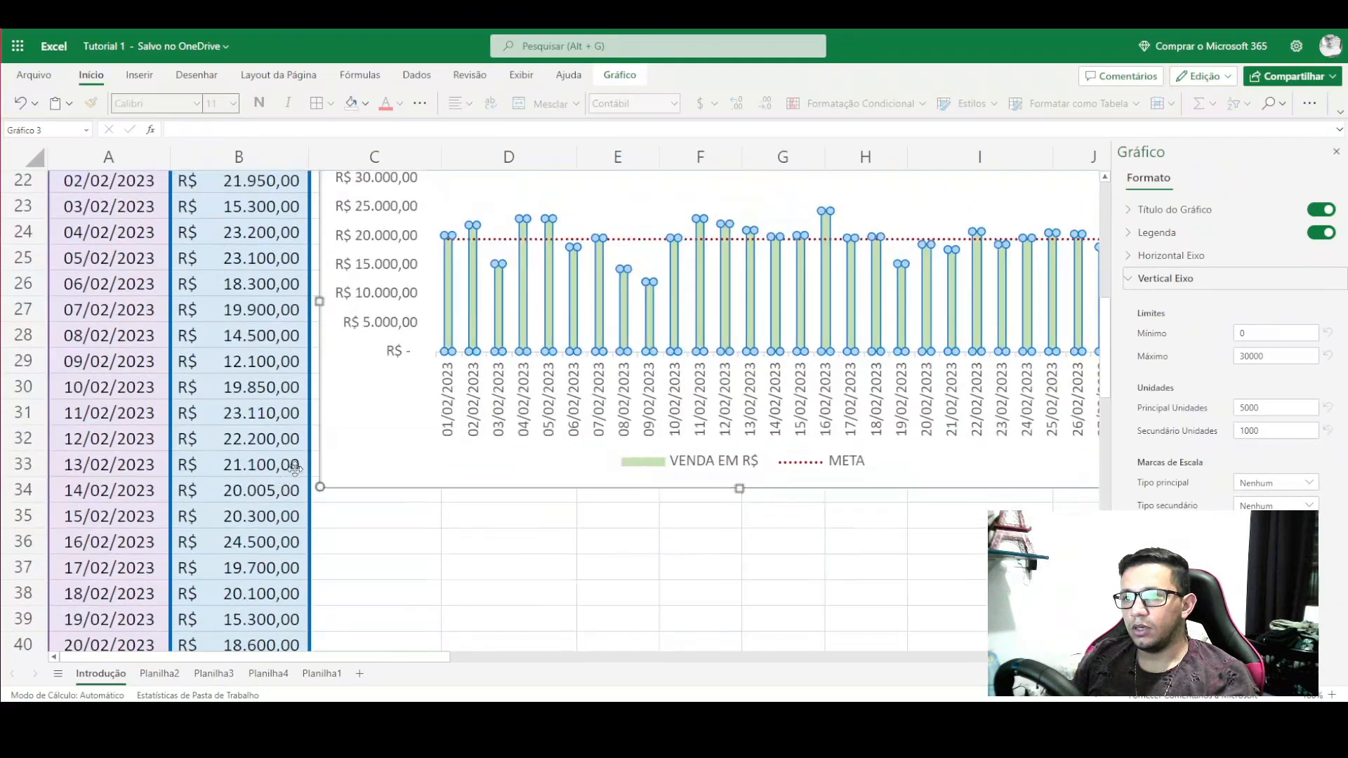
double_click(1285, 351)
type("2500")
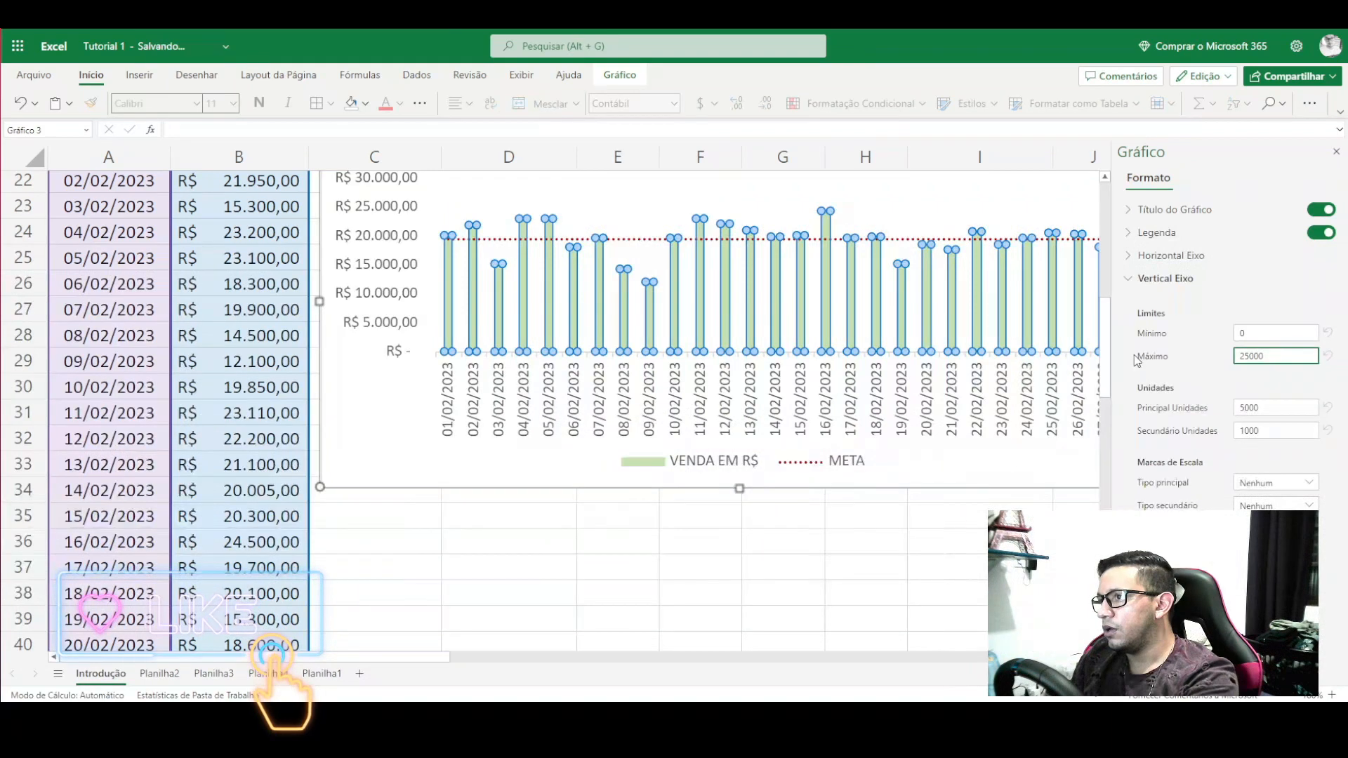
type("0")
- Try a major unit of 1000 on the vertical axis, then revert it to 5000
scroll(568, 374, "up", 2)
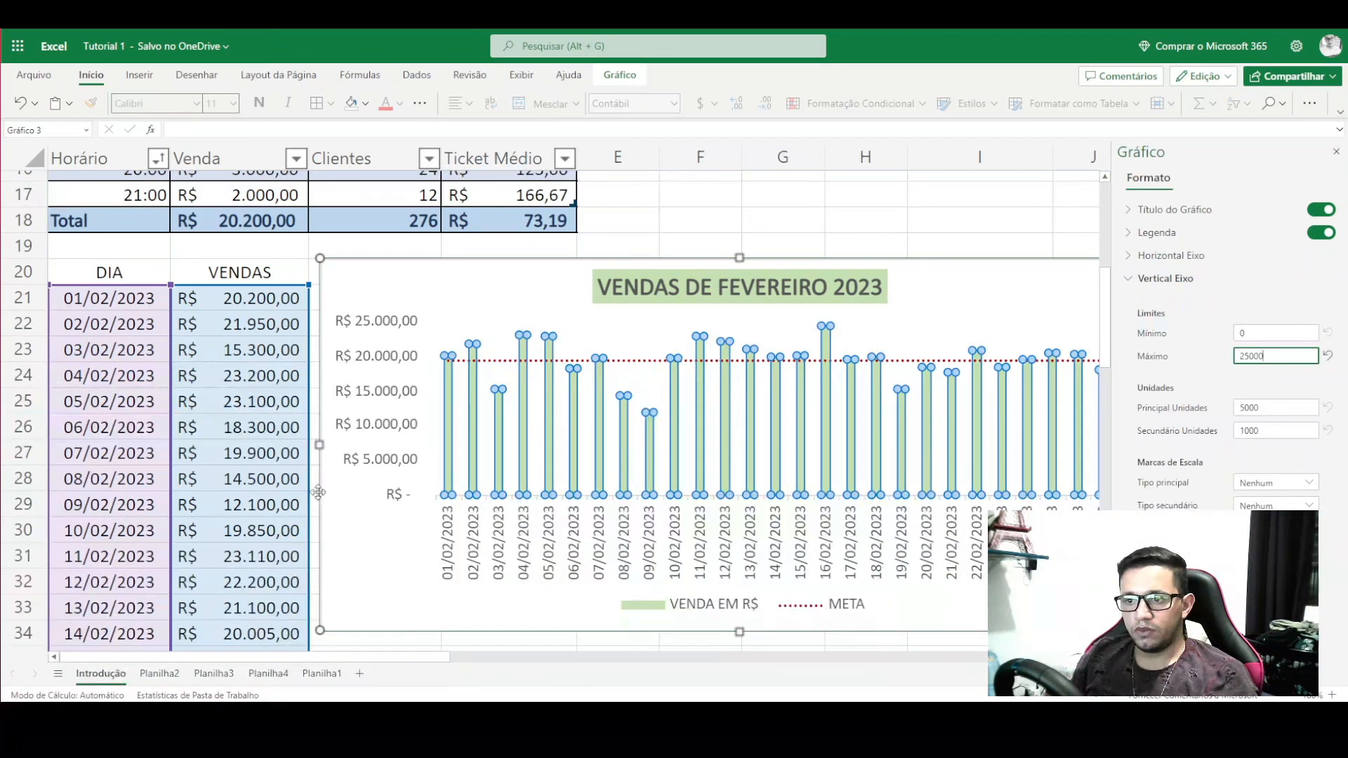
scroll(318, 492, "down", 2)
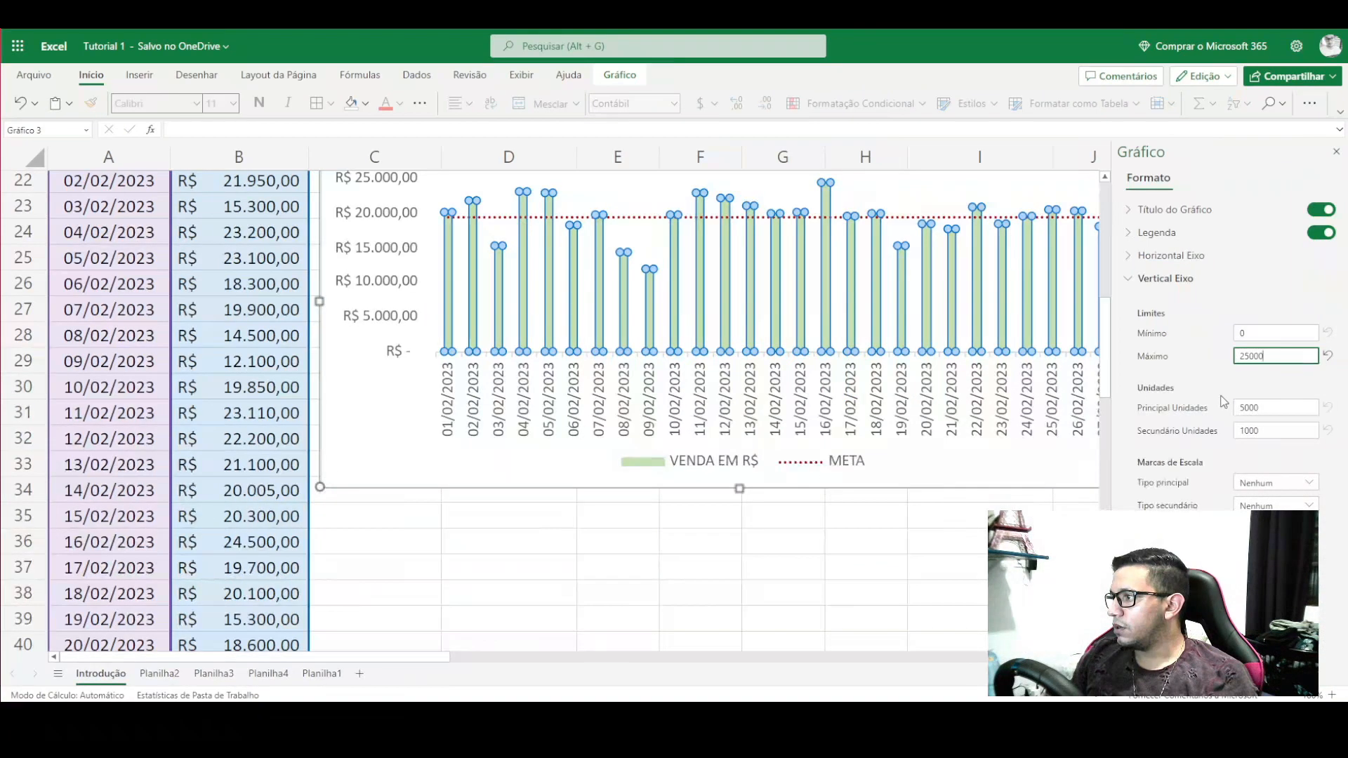
left_click(1272, 407)
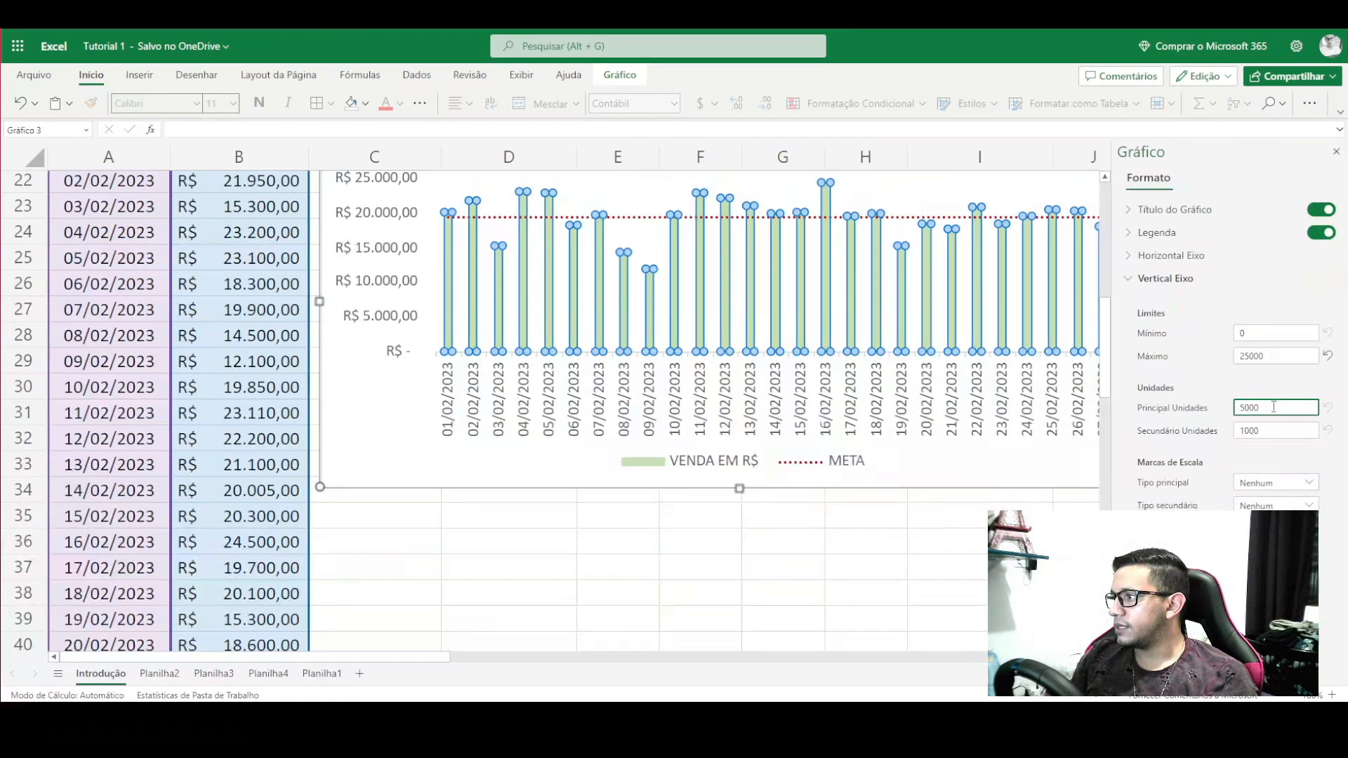
left_click_drag(1257, 405, 1197, 410)
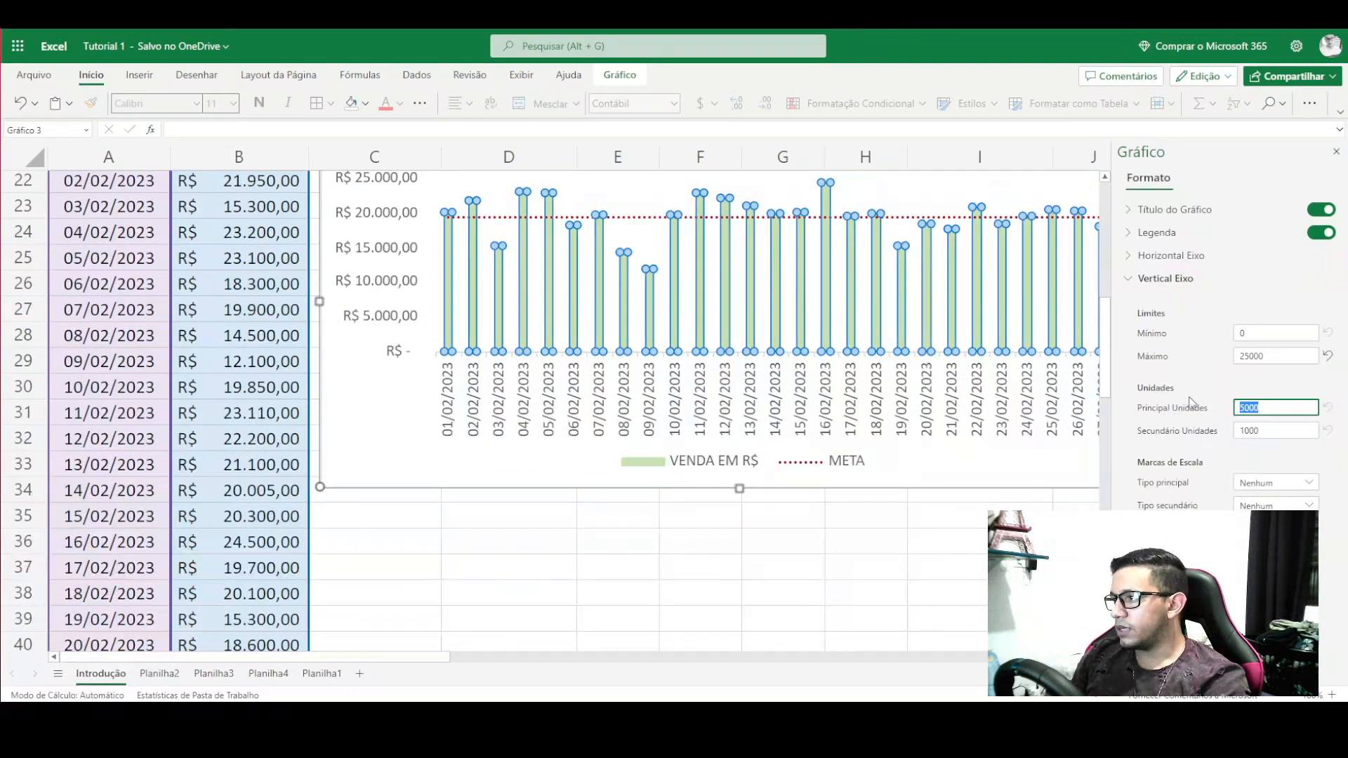
type("1000")
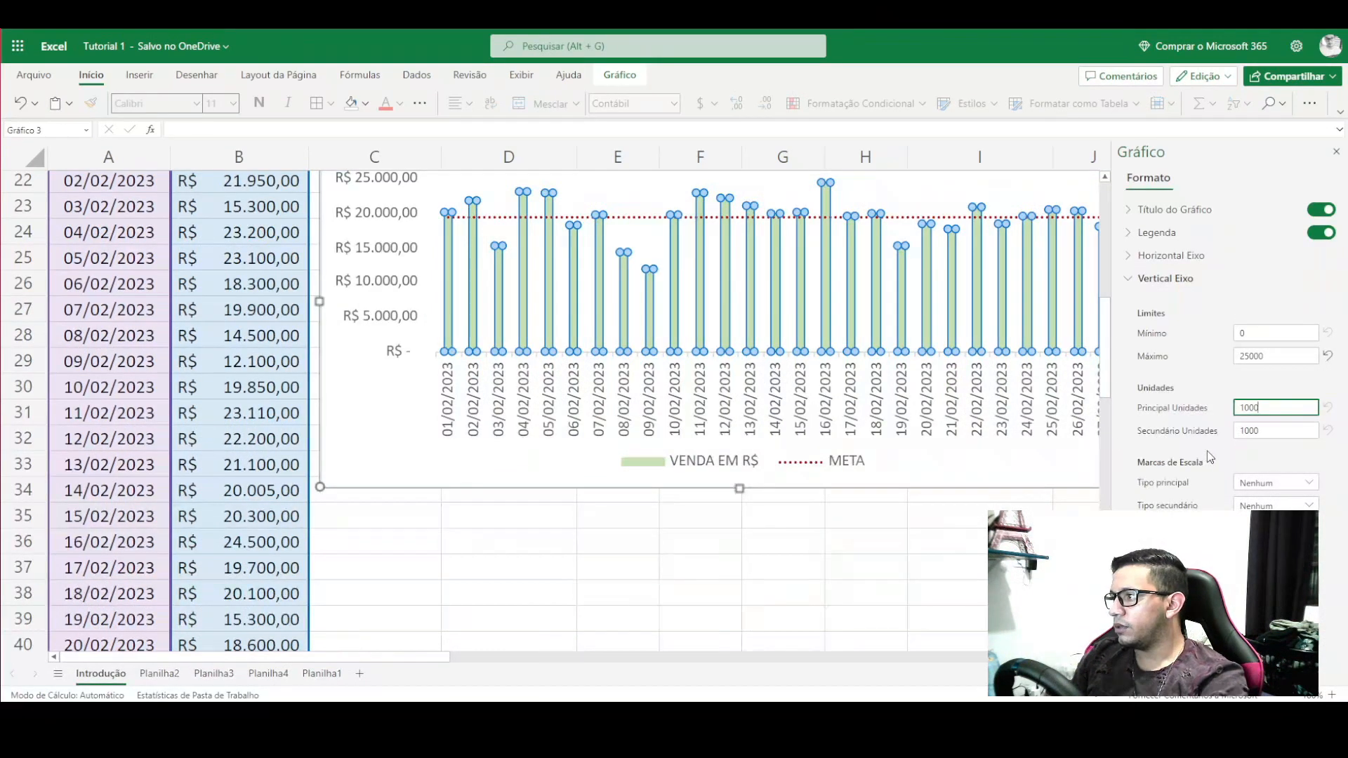
scroll(487, 337, "up", 1)
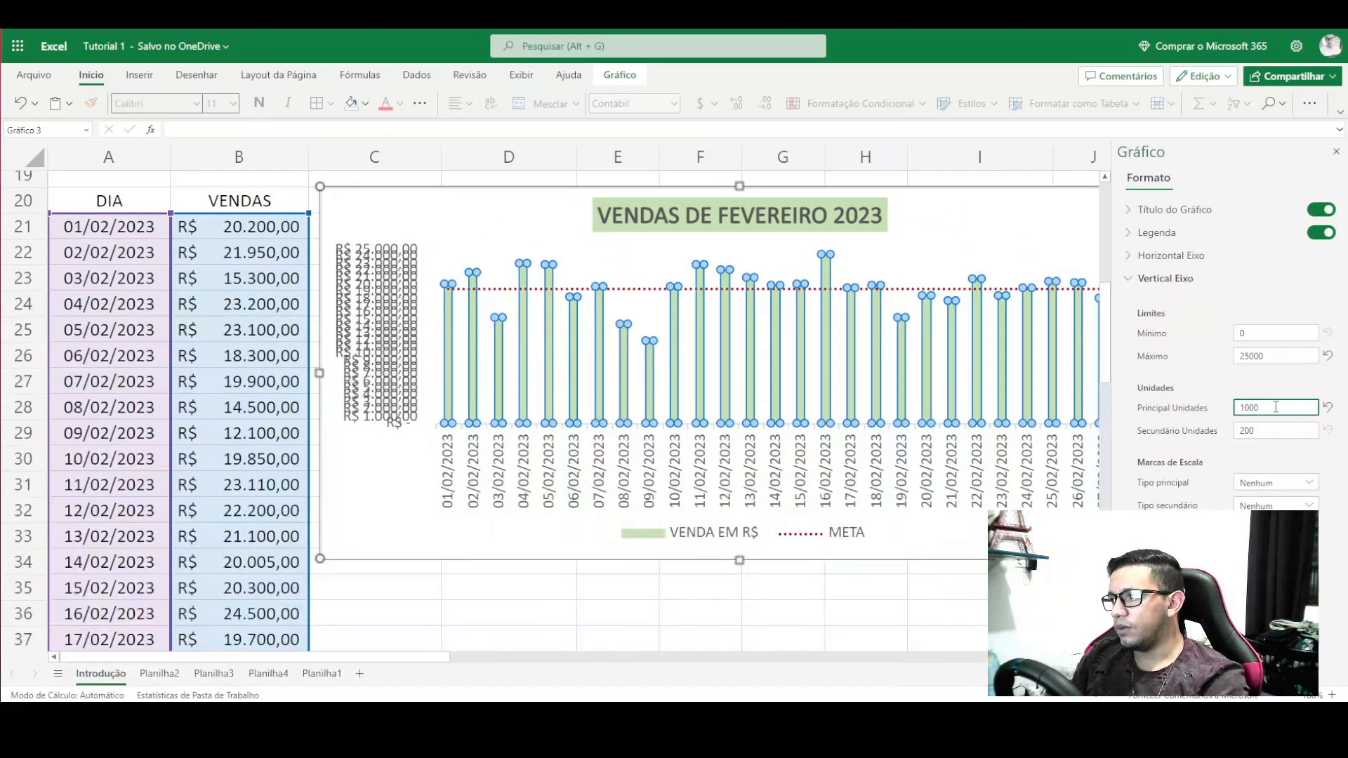
left_click(1327, 407)
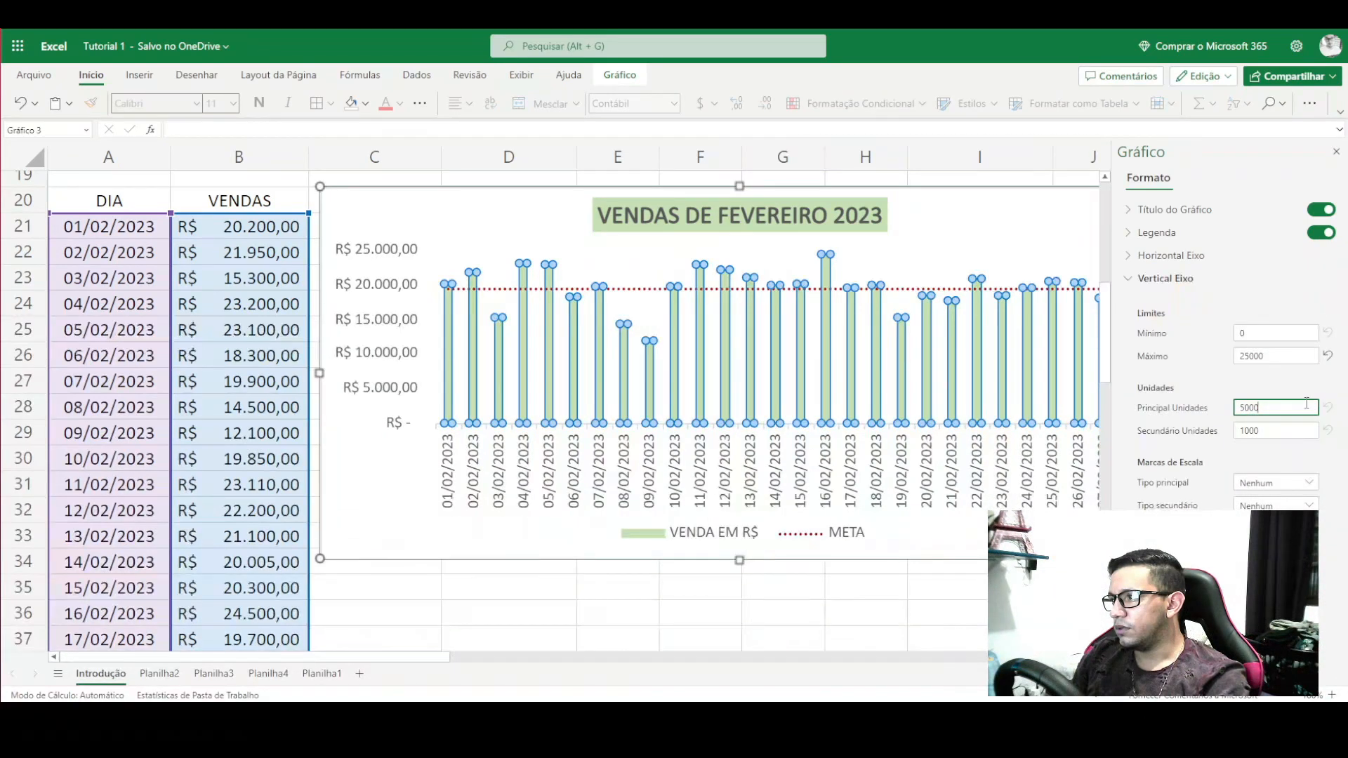
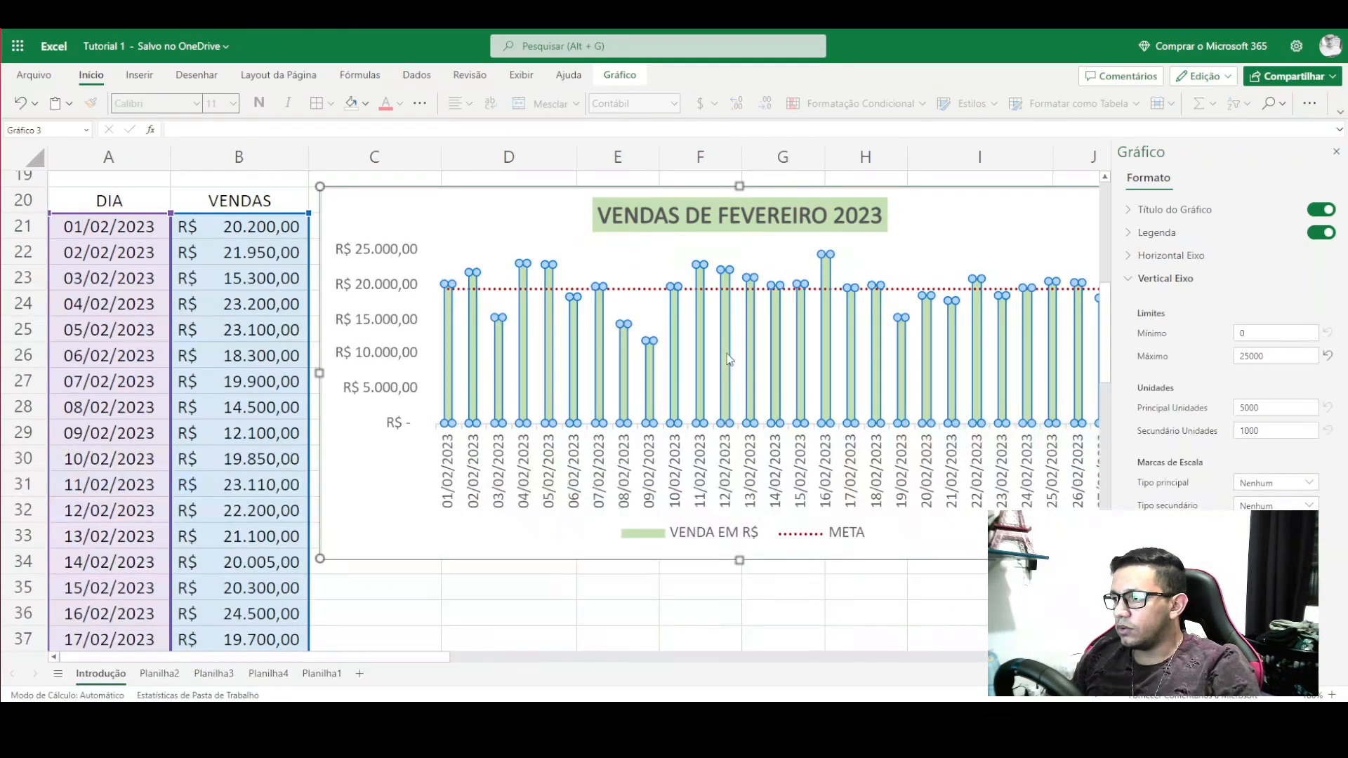
- Close the Gráfico format pane and deselect the chart to show the full February sales chart
scroll(1217, 504, "down", 4)
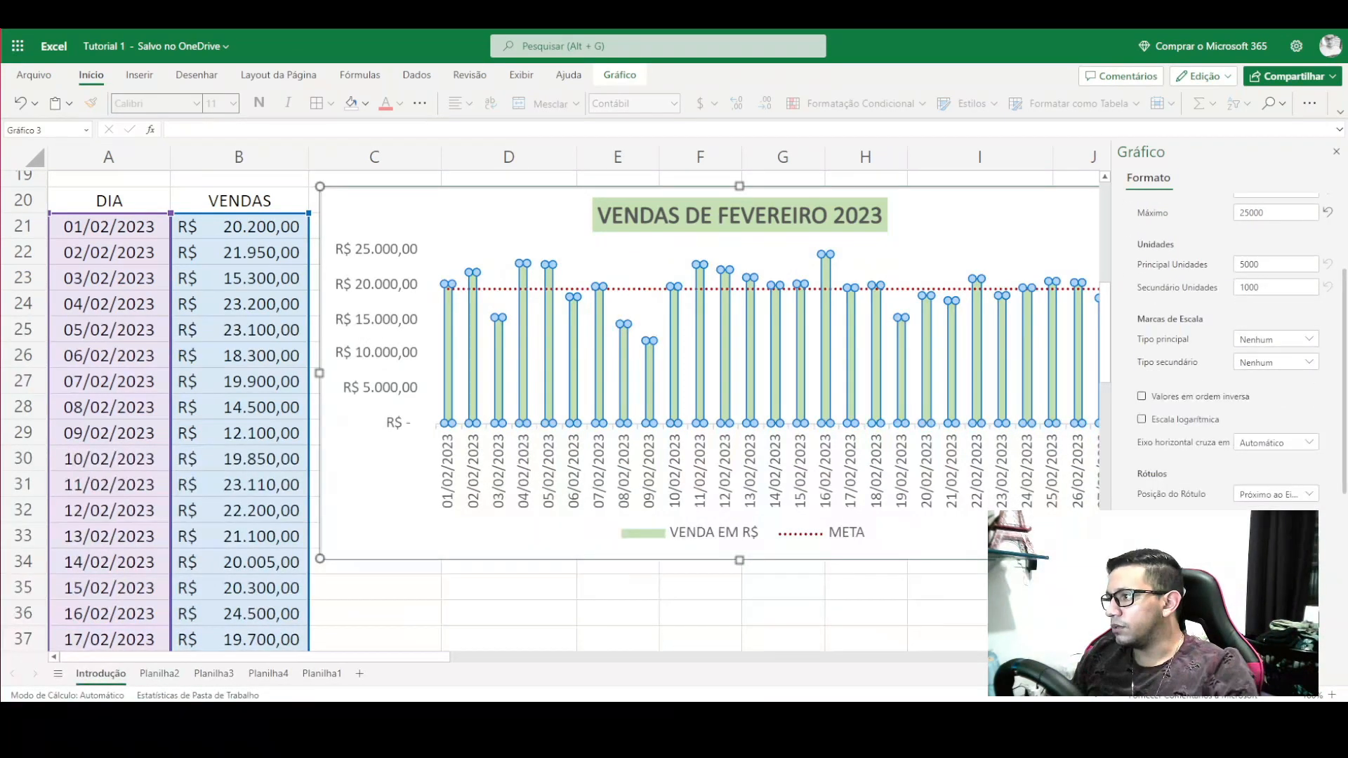
scroll(1218, 504, "down", 3)
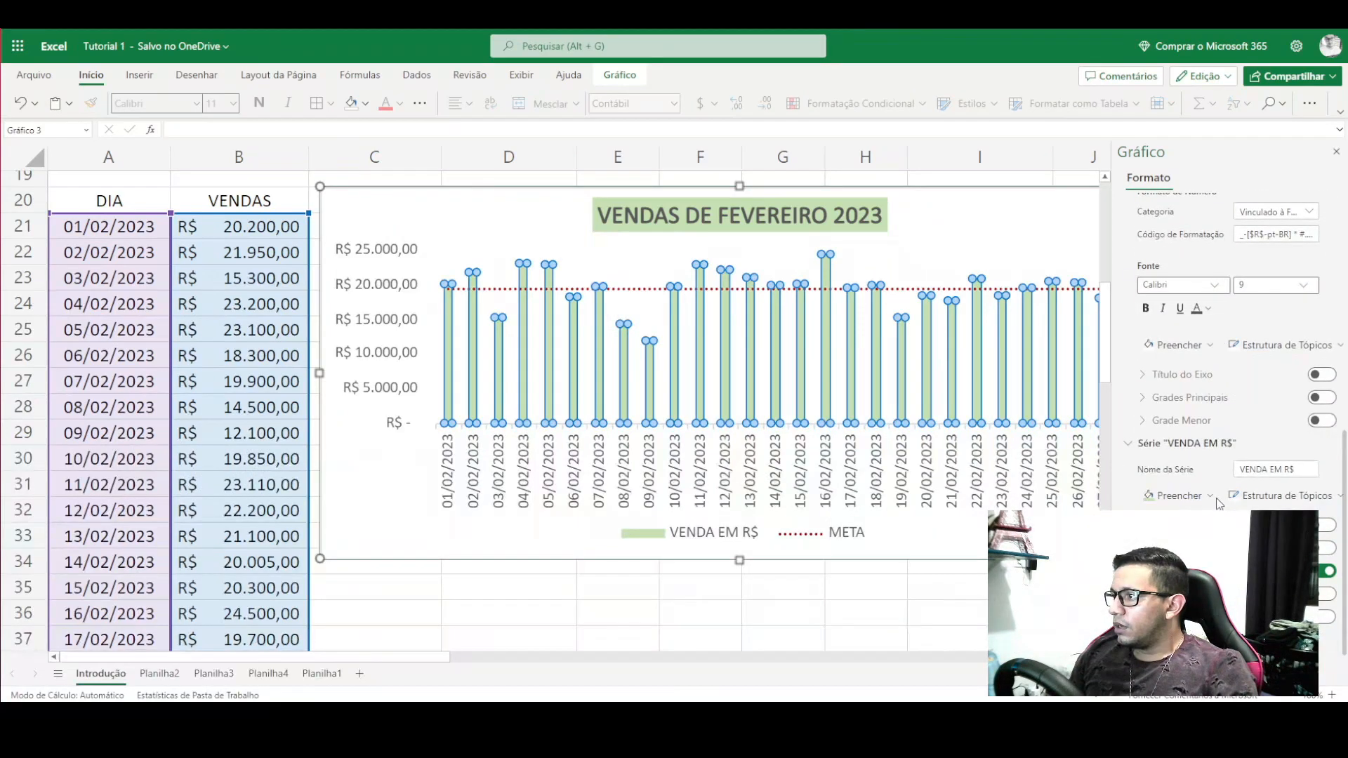
left_click(1335, 152)
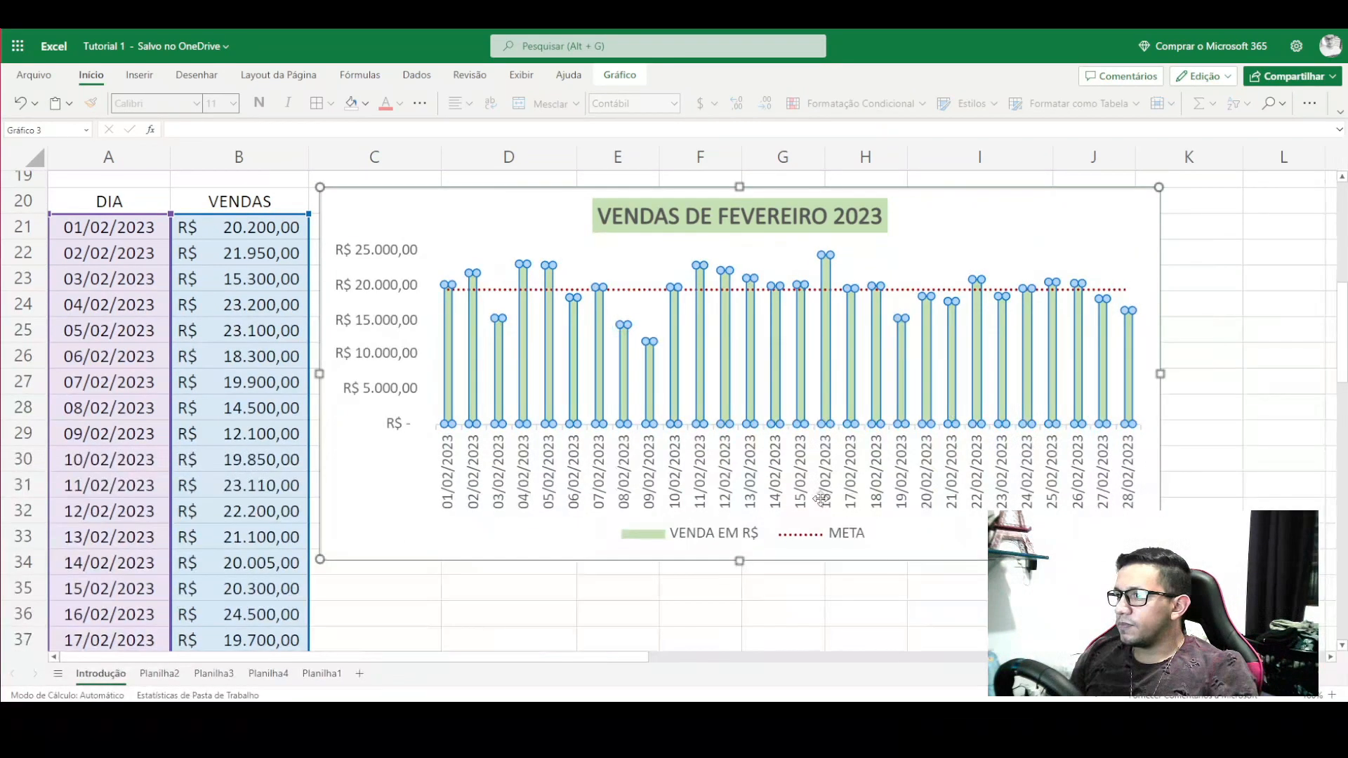
left_click(782, 613)
scroll(346, 461, "down", 4)
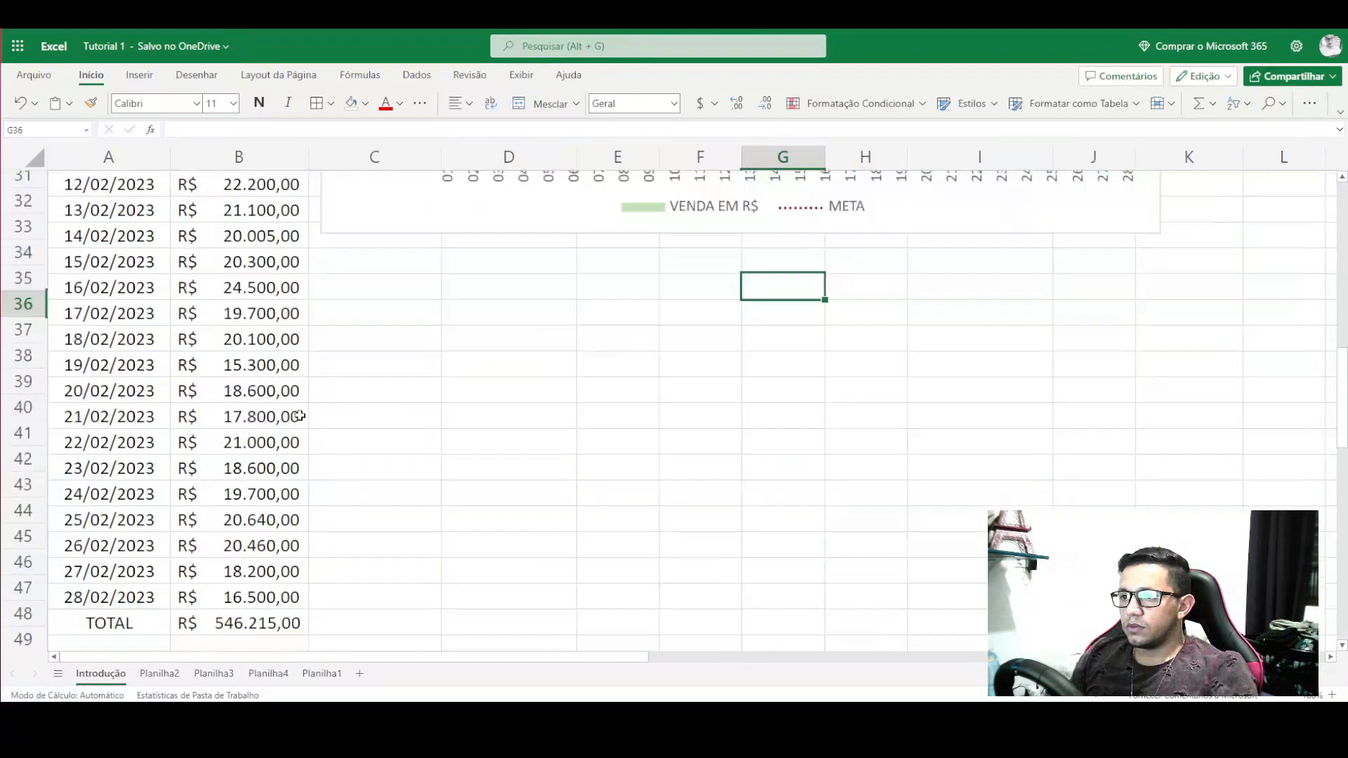
- Paste the VENDAS DE FEVEREIRO 2023 chart onto Planilha2 and resize it to about A1:H14
scroll(299, 416, "up", 5)
left_click(453, 294)
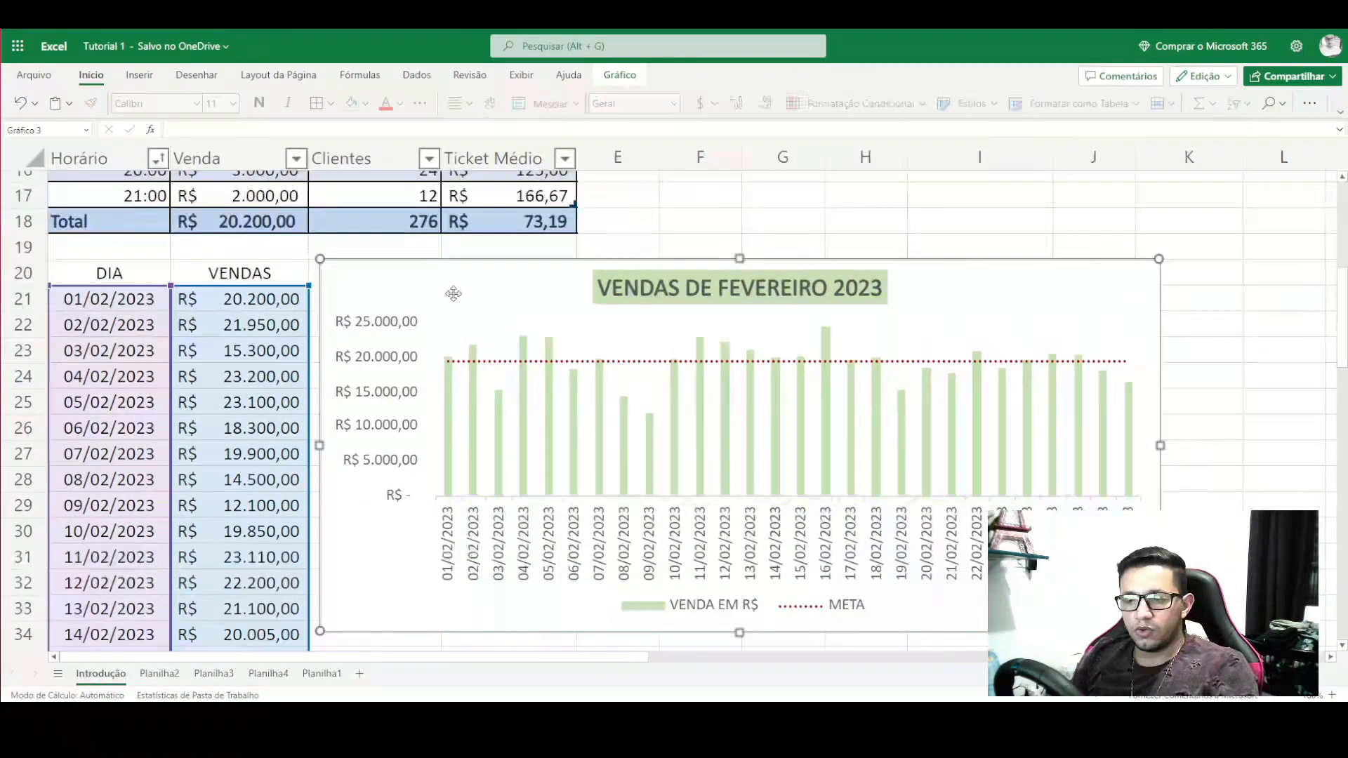
left_click(159, 676)
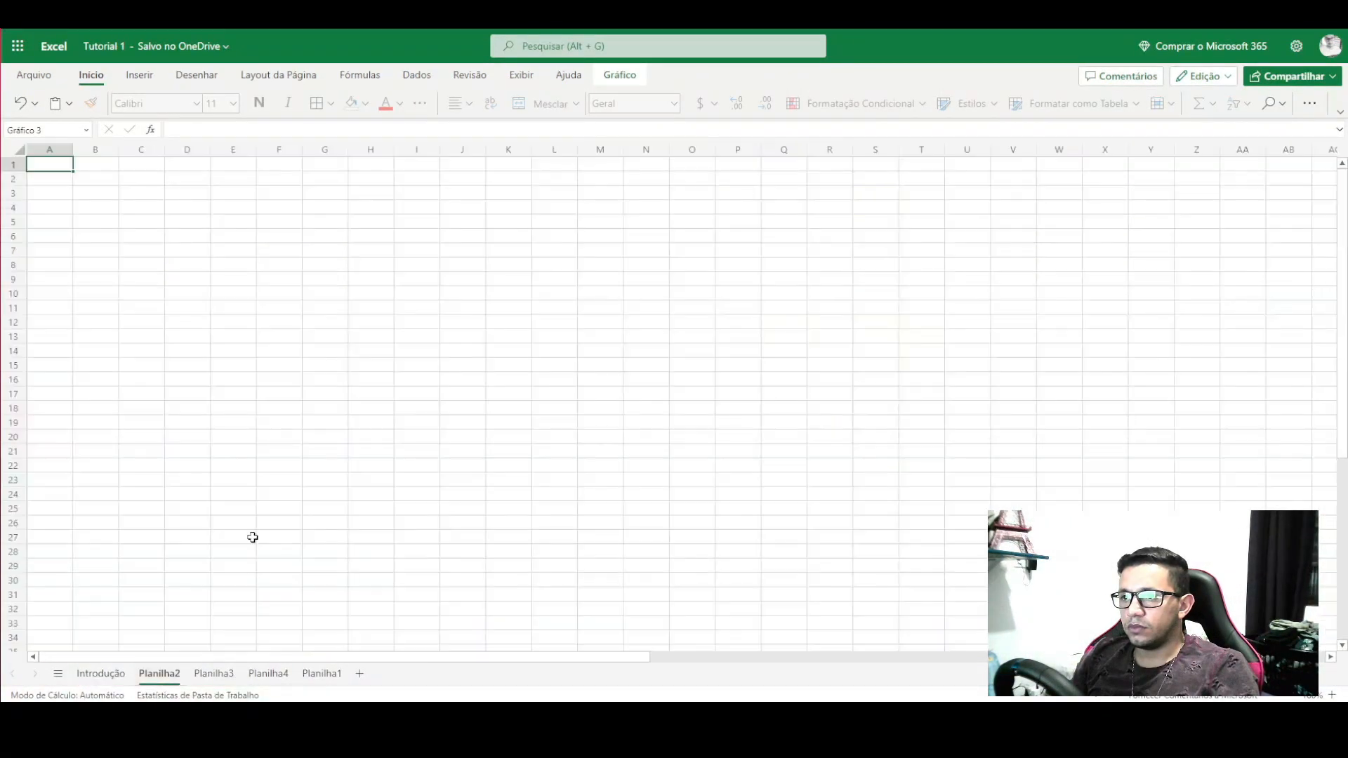
key("ctrl+v")
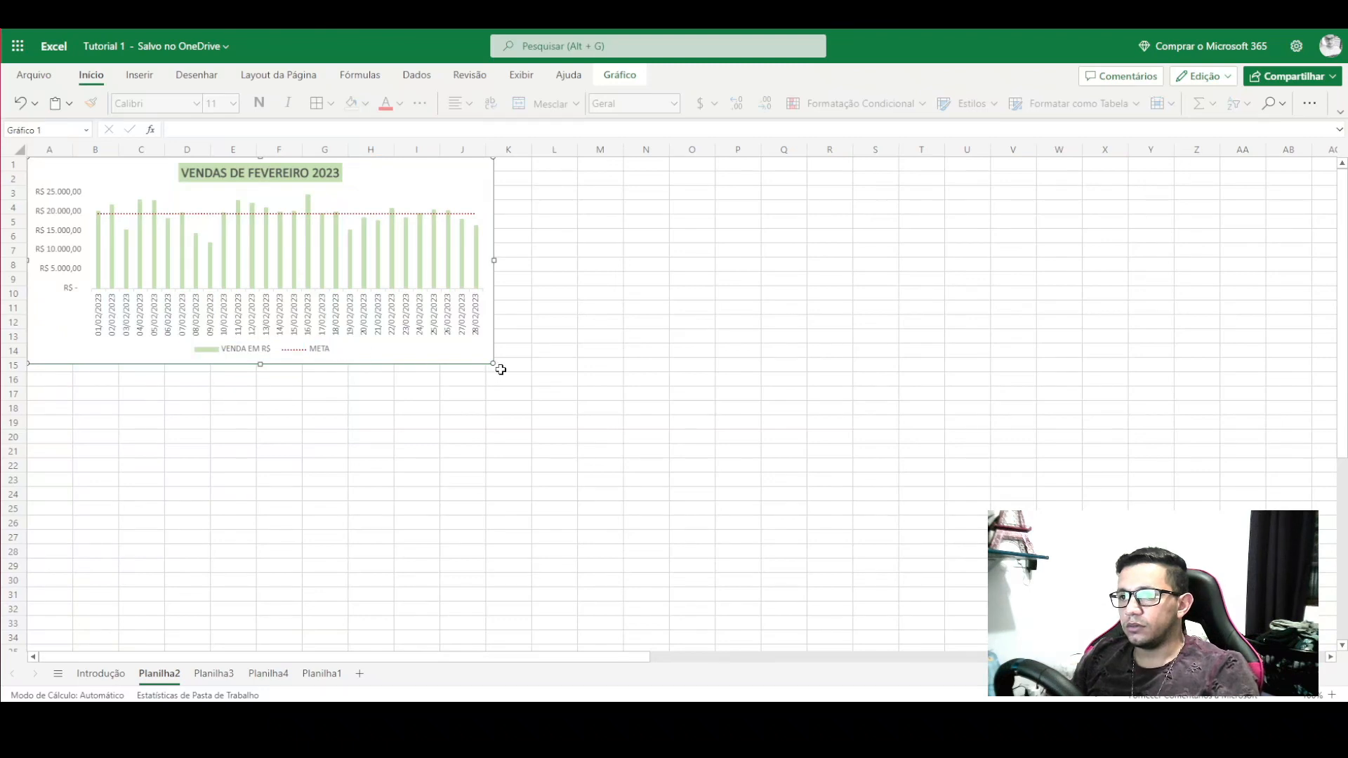
left_click_drag(494, 367, 940, 596)
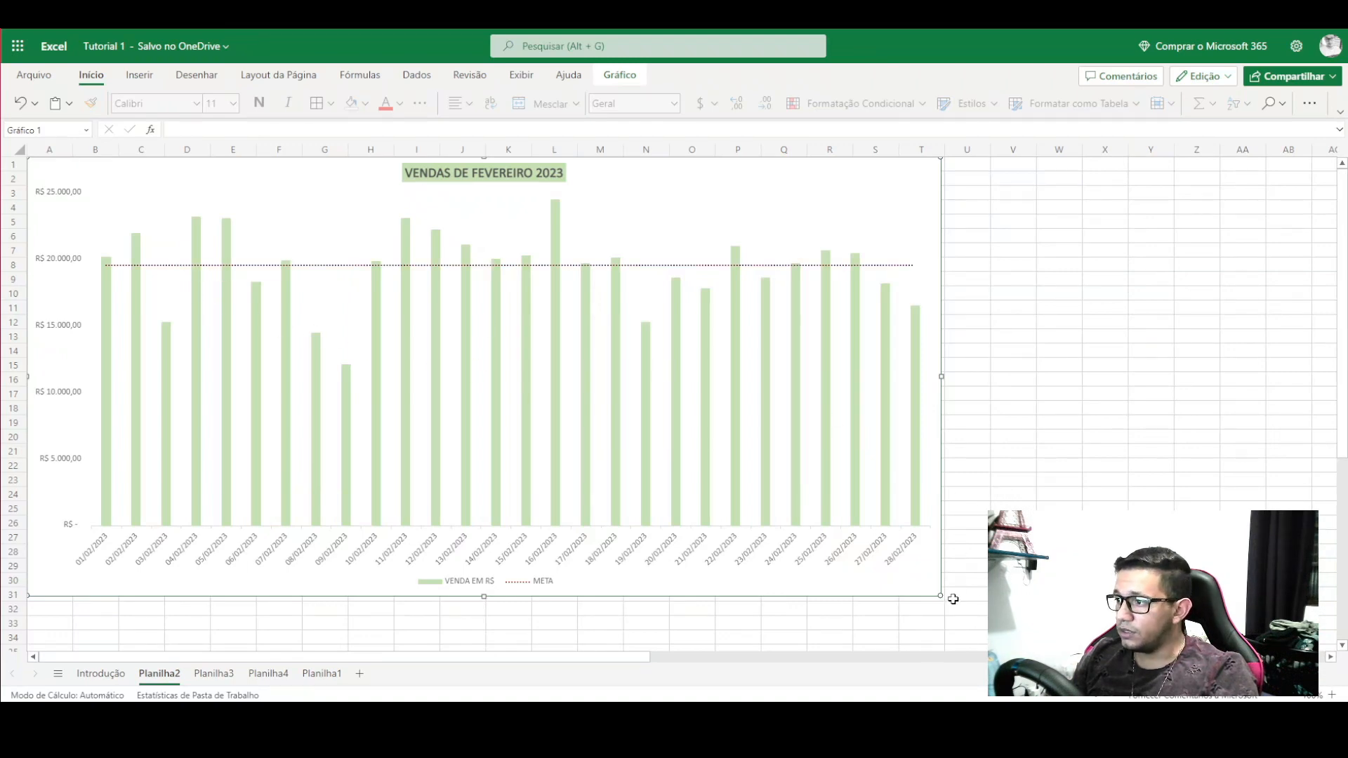
left_click_drag(940, 595, 387, 348)
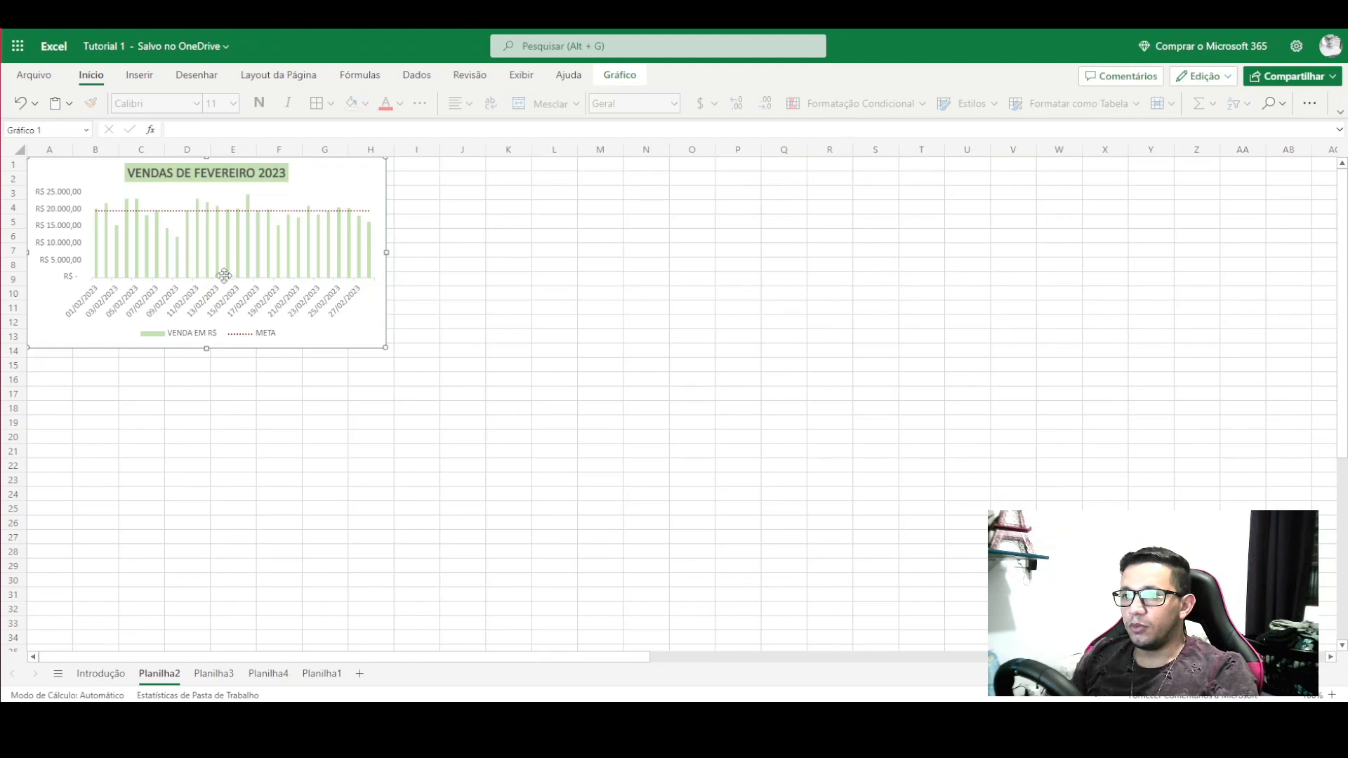
left_click(1331, 694)
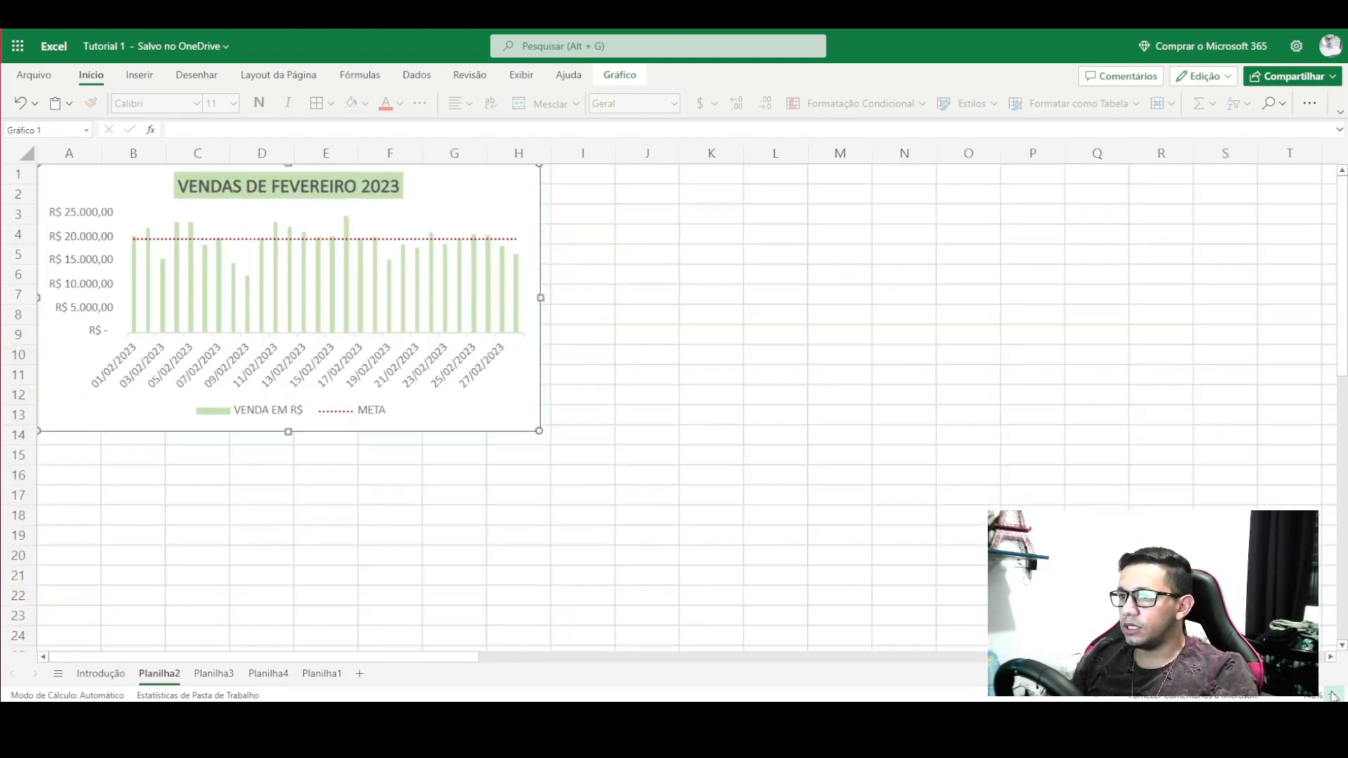
left_click(1331, 695)
left_click(1332, 695)
left_click(1332, 695)
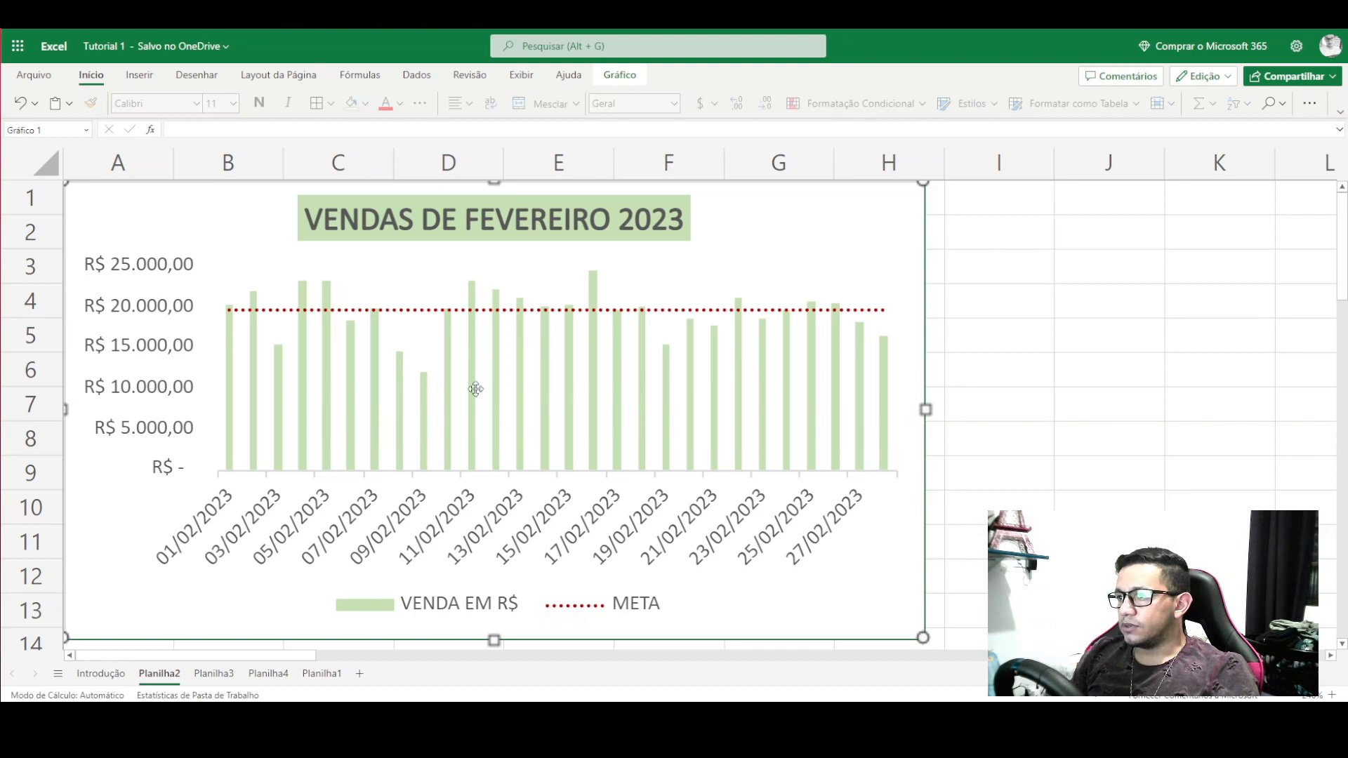
left_click(787, 532)
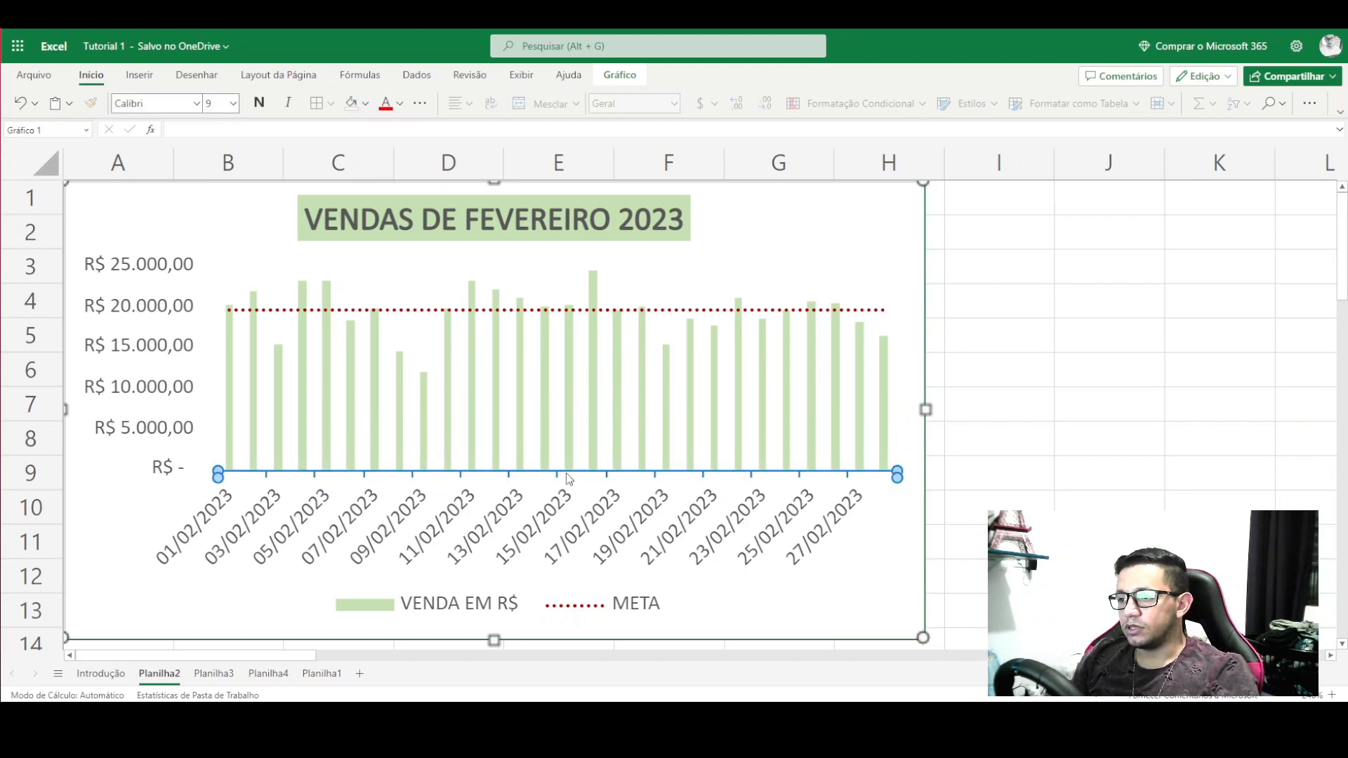
key("Delete")
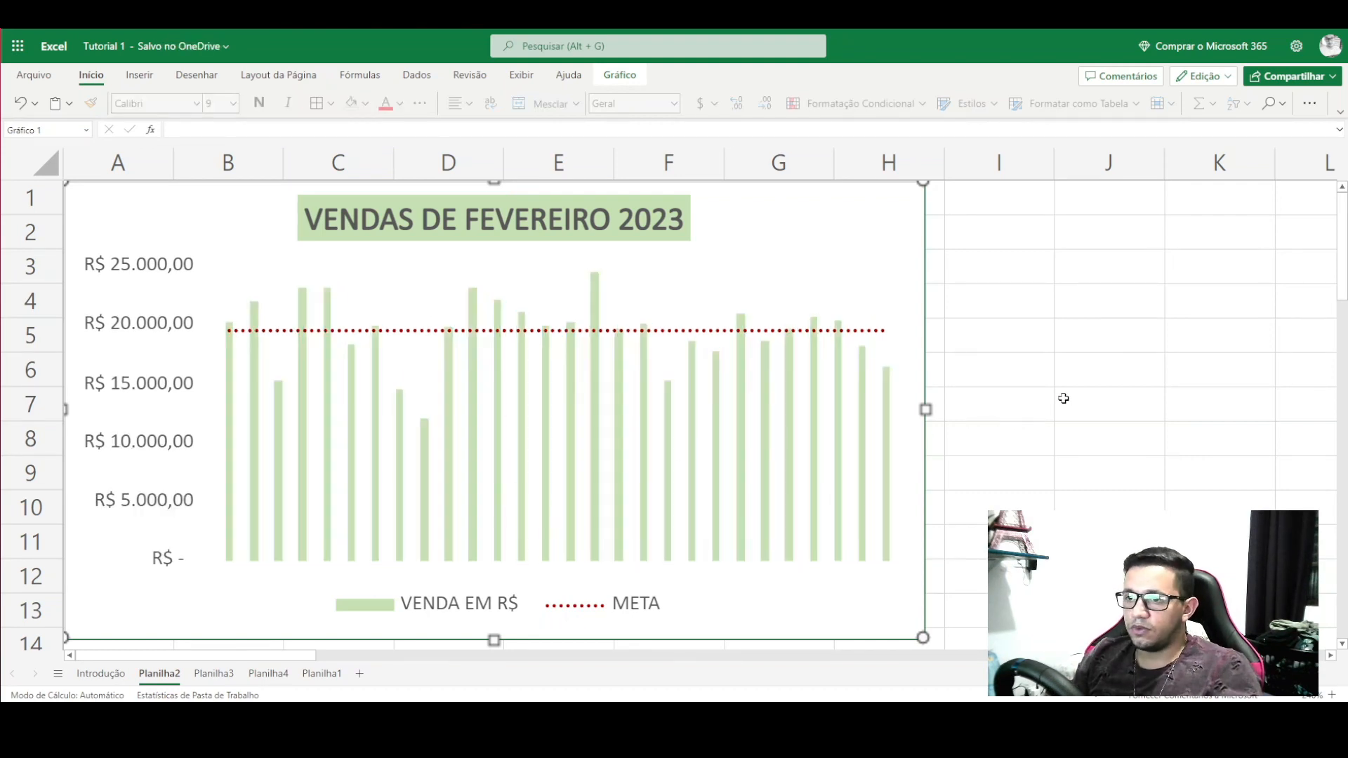
key("ctrl+z")
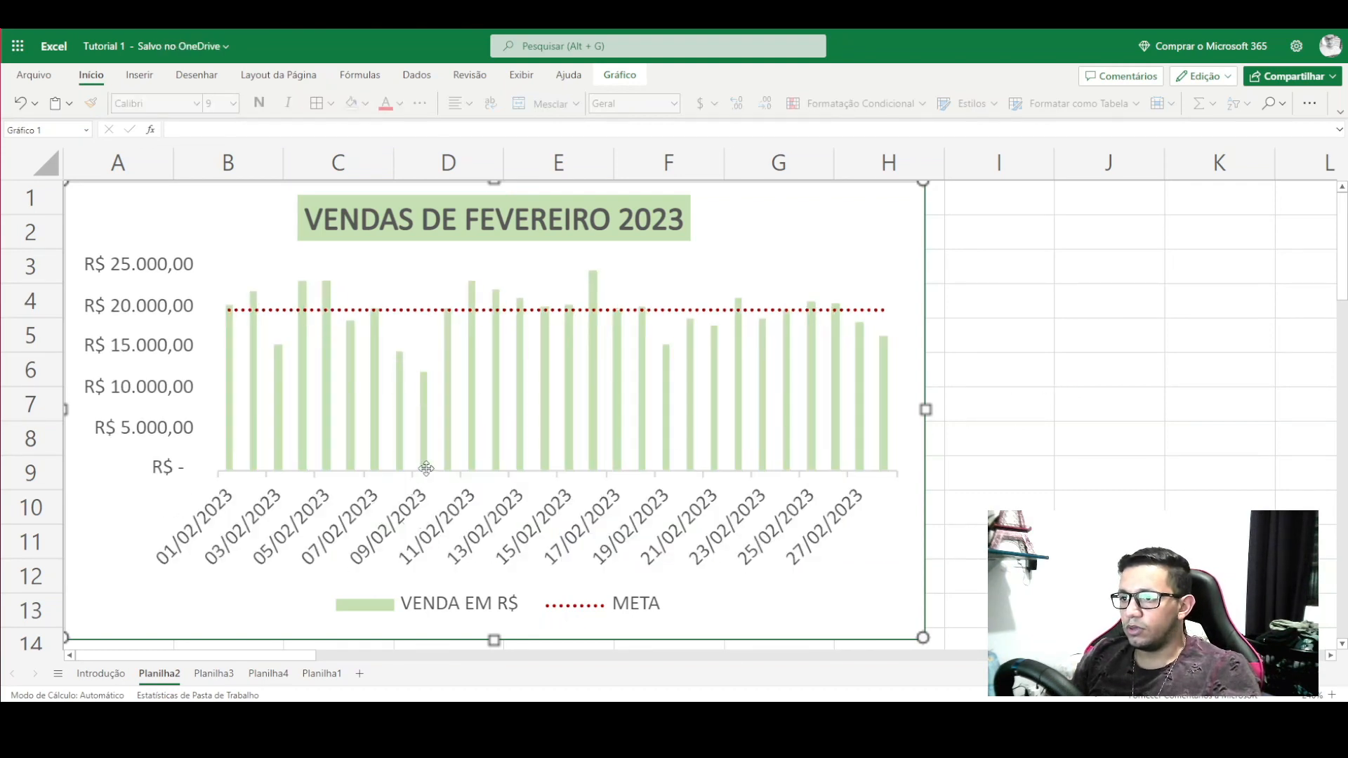
left_click(1296, 696)
left_click(1296, 695)
left_click(1296, 696)
left_click(1296, 696)
left_click(1295, 696)
left_click(1296, 696)
left_click(1296, 696)
left_click(1295, 696)
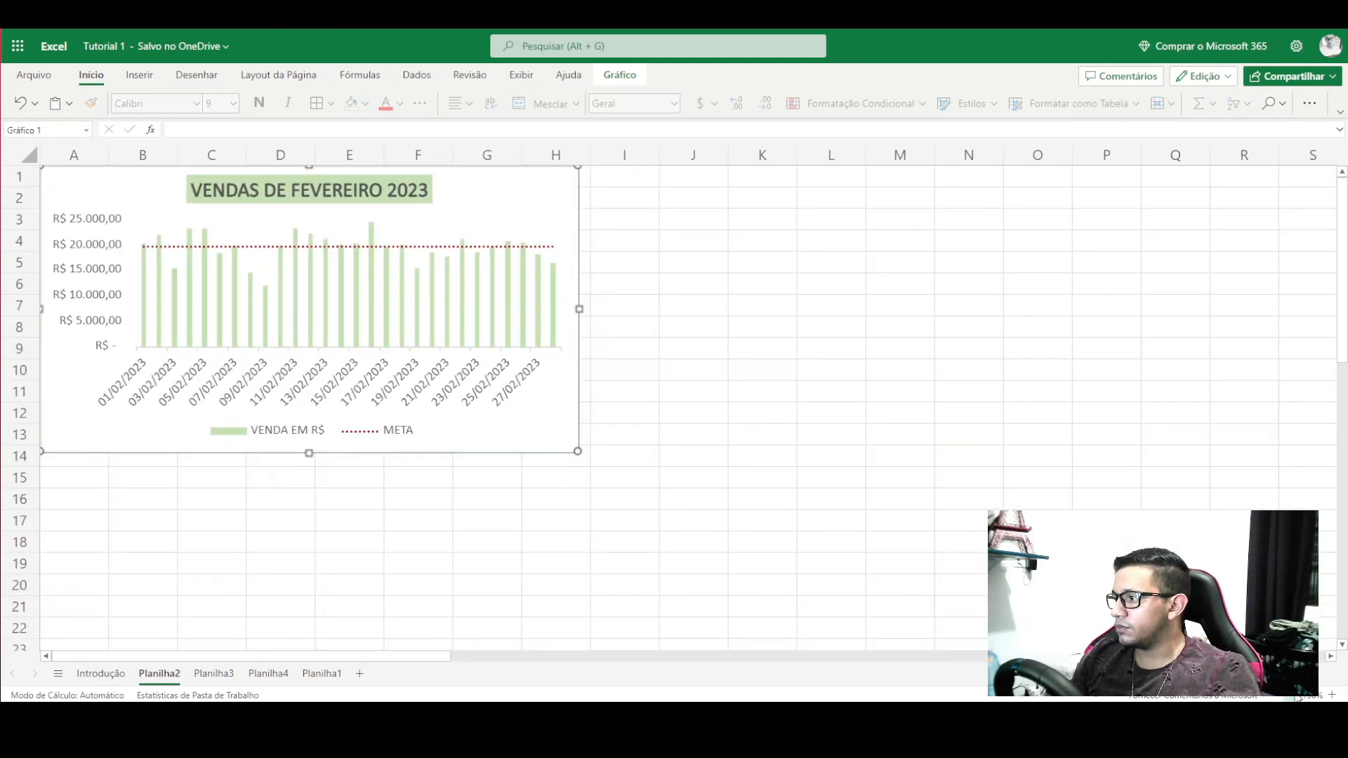
left_click(1296, 696)
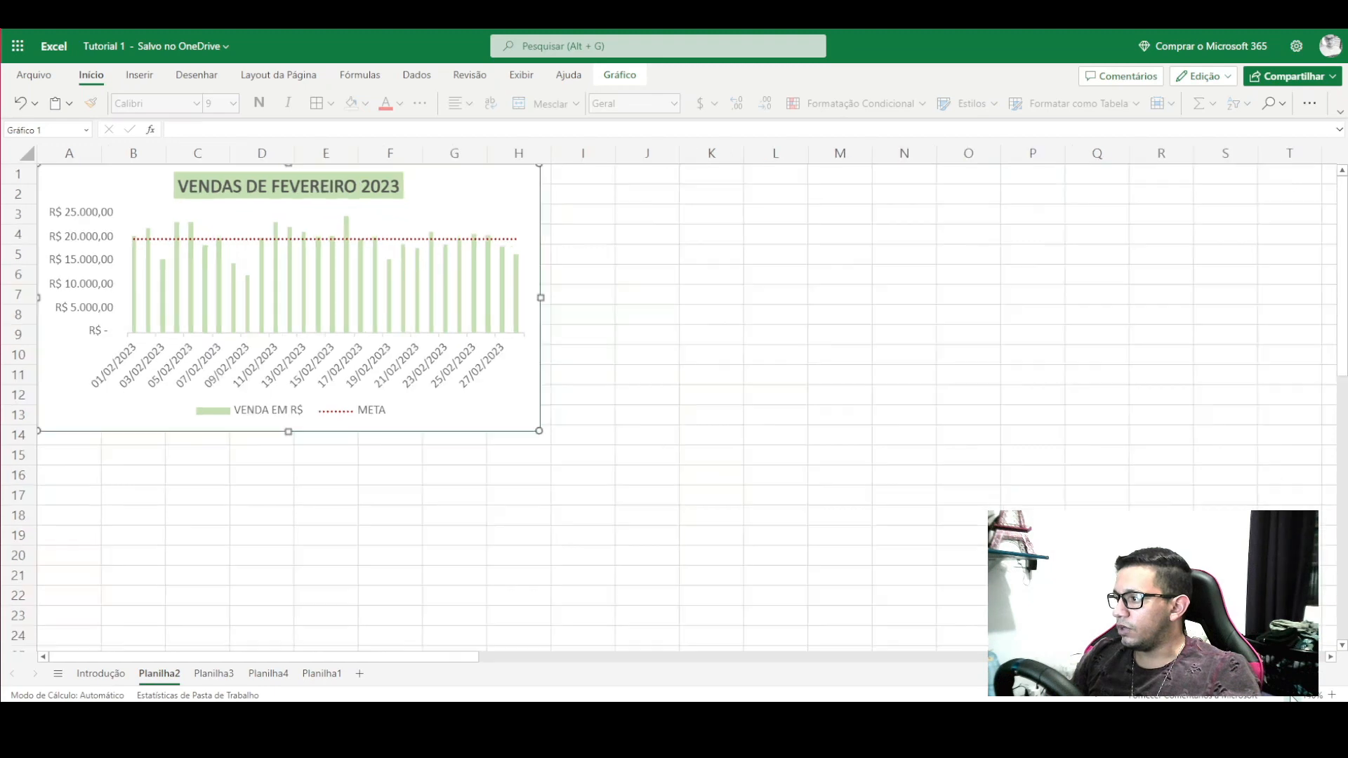
left_click(1295, 695)
left_click(1295, 696)
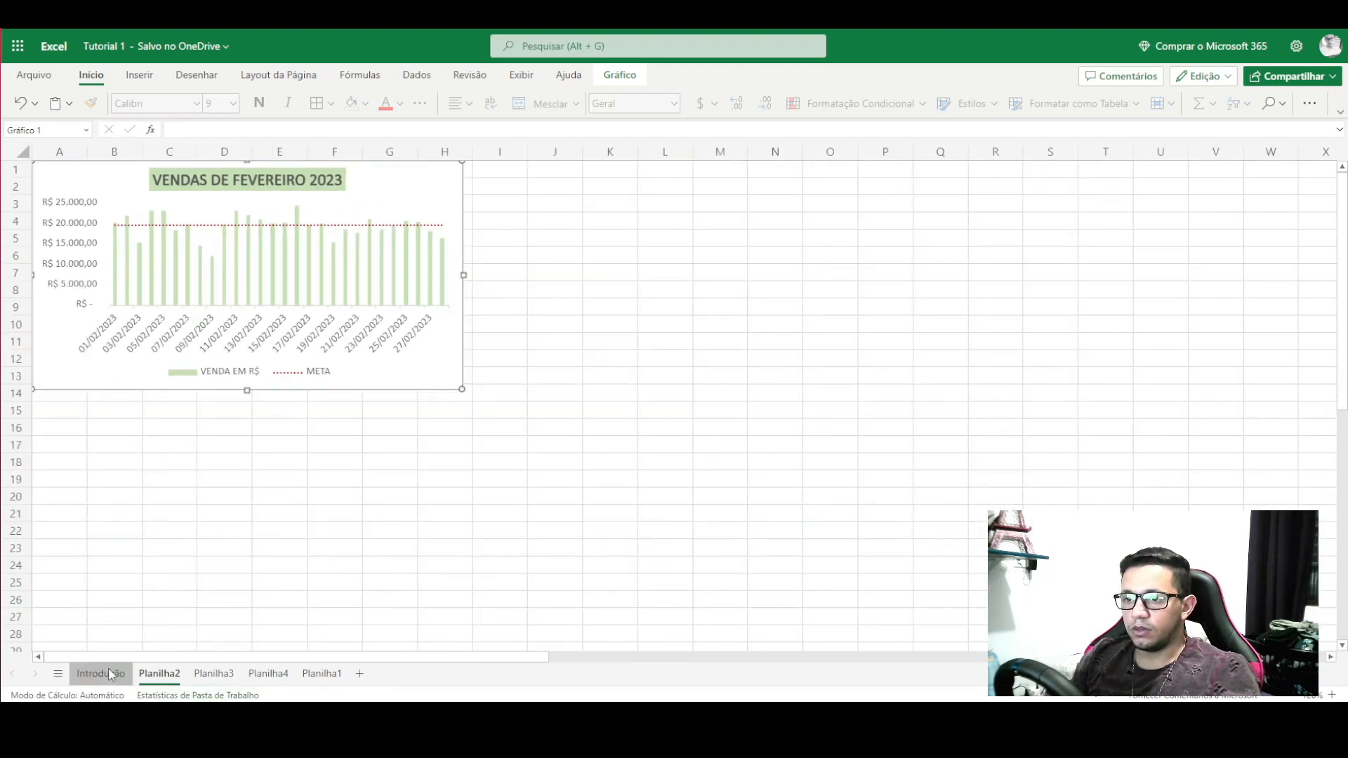
left_click(99, 674)
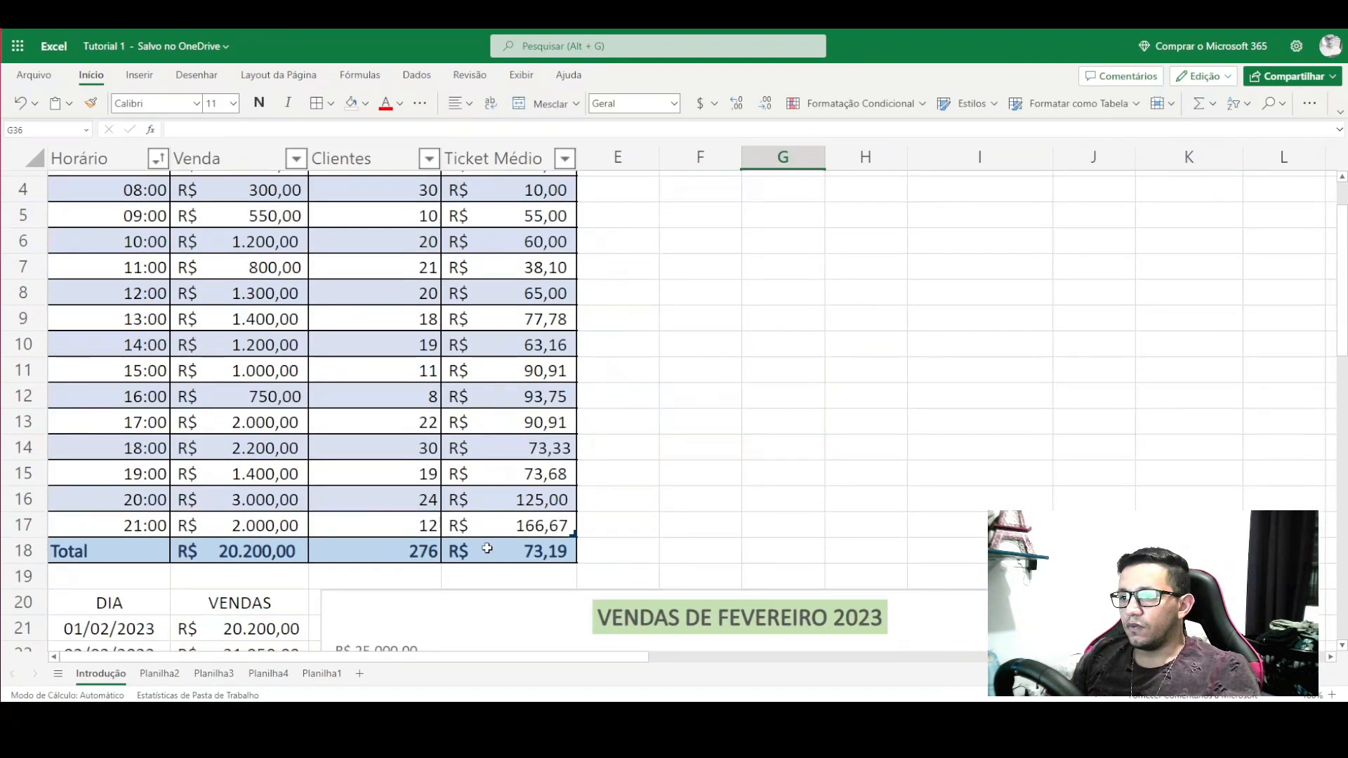
left_click(490, 551)
scroll(284, 339, "up", 1)
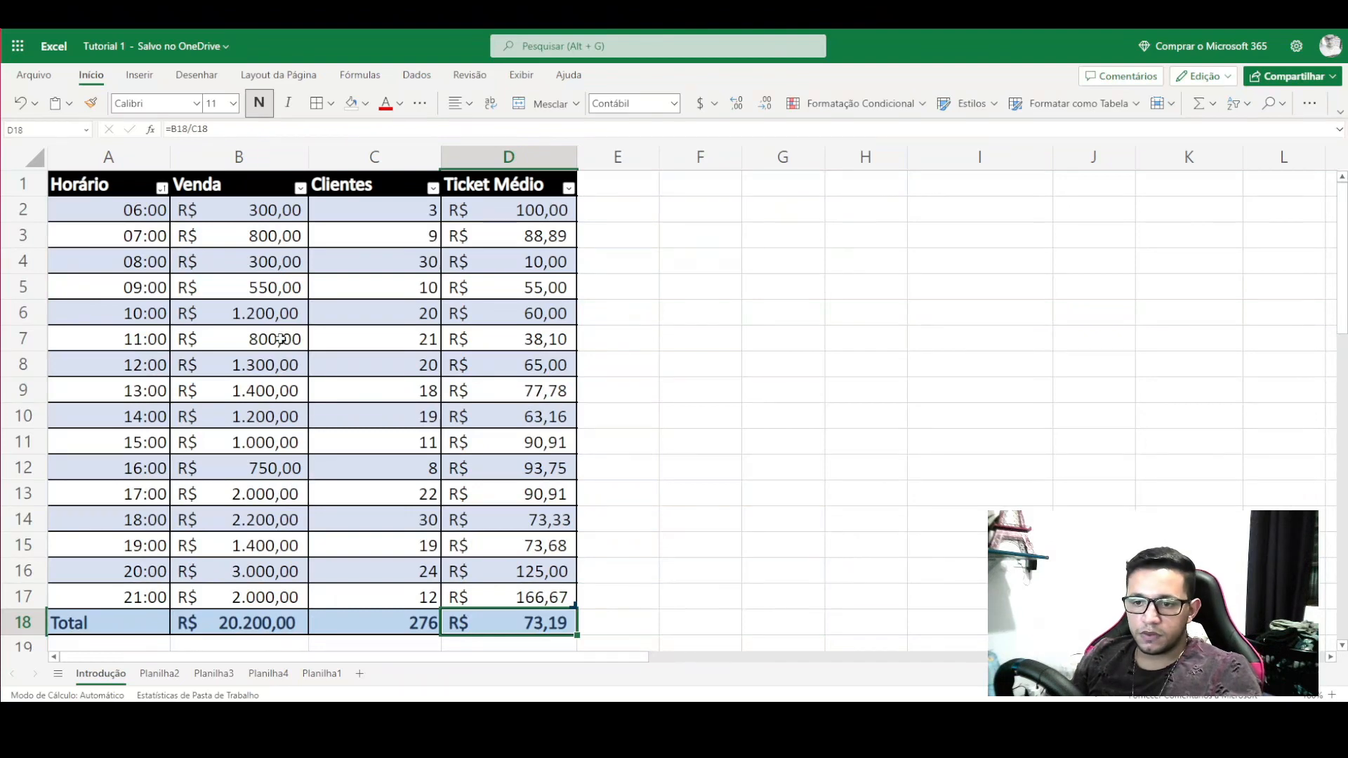
left_click_drag(108, 617, 500, 430)
scroll(284, 554, "up", 3)
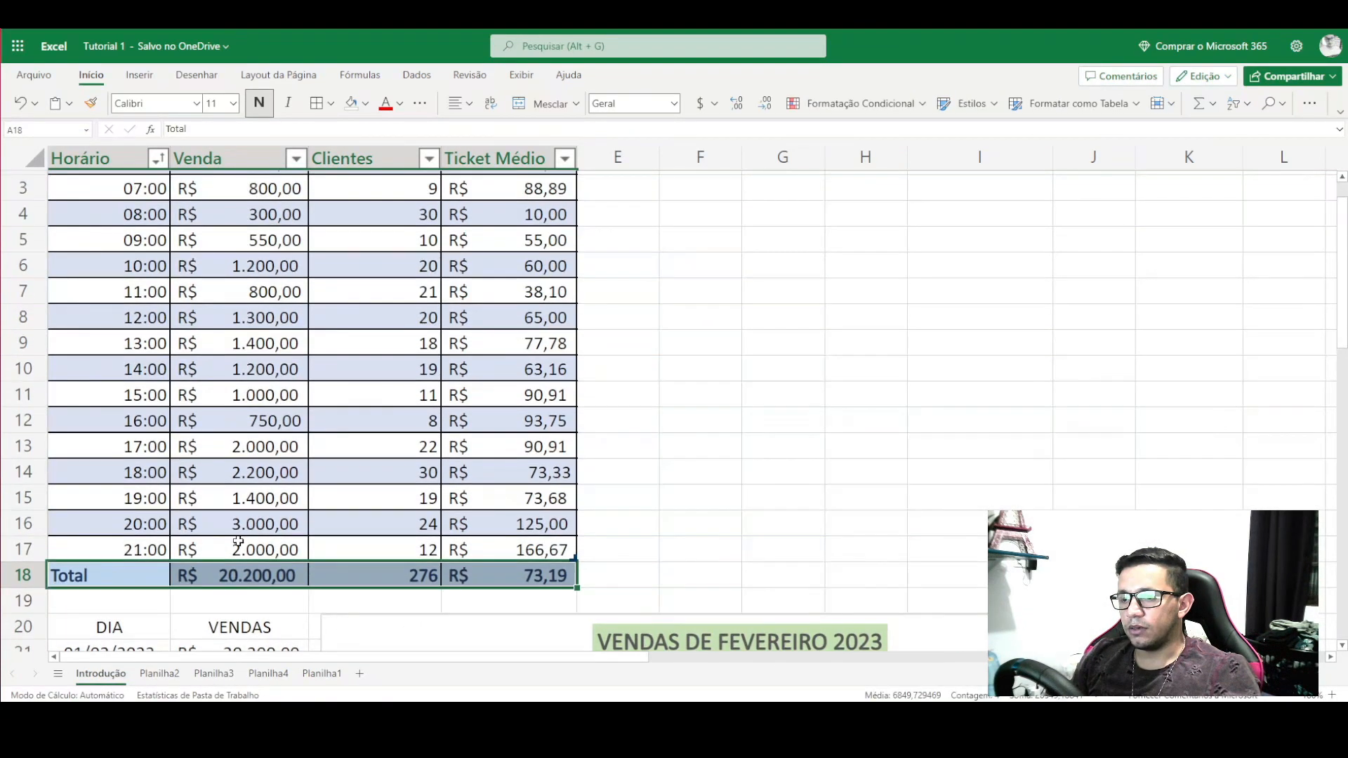
left_click_drag(149, 213, 273, 467)
left_click_drag(482, 208, 505, 390)
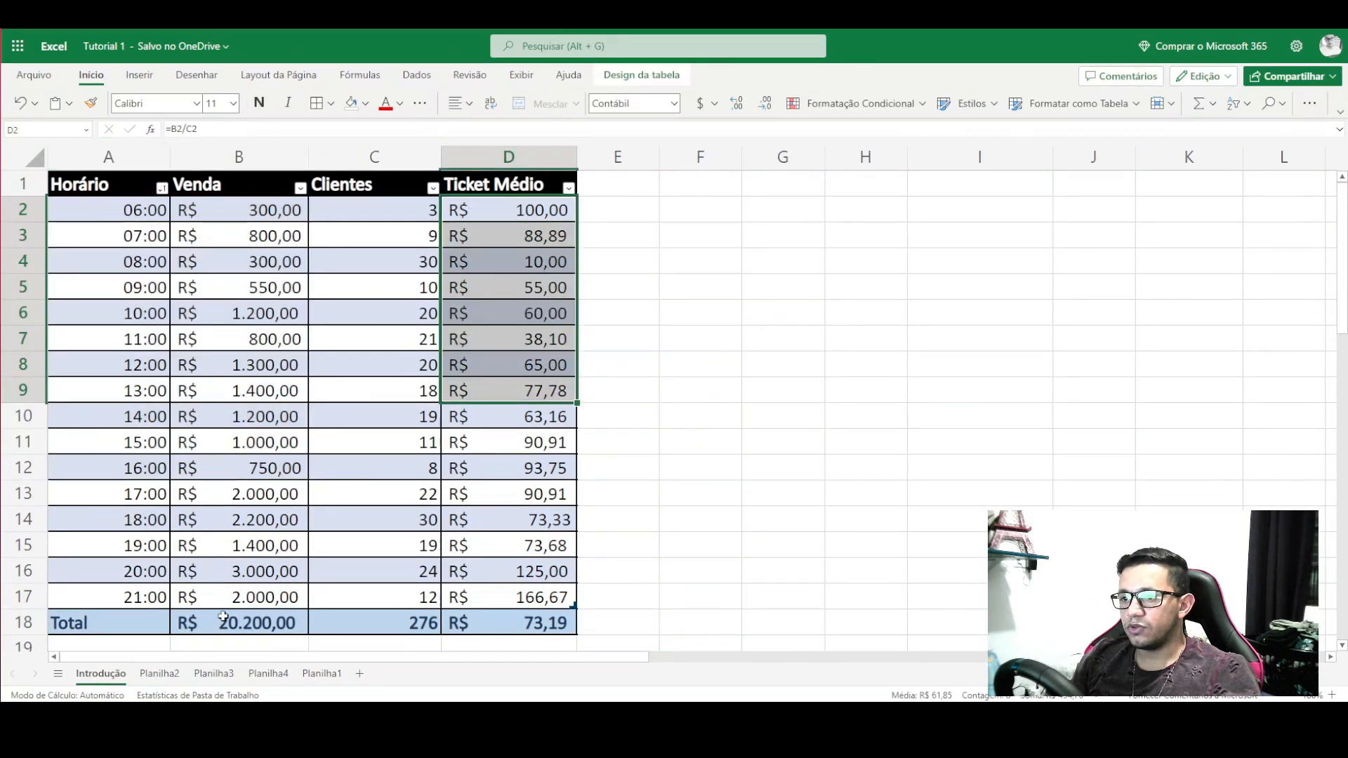
left_click_drag(228, 624, 409, 608)
left_click(499, 624)
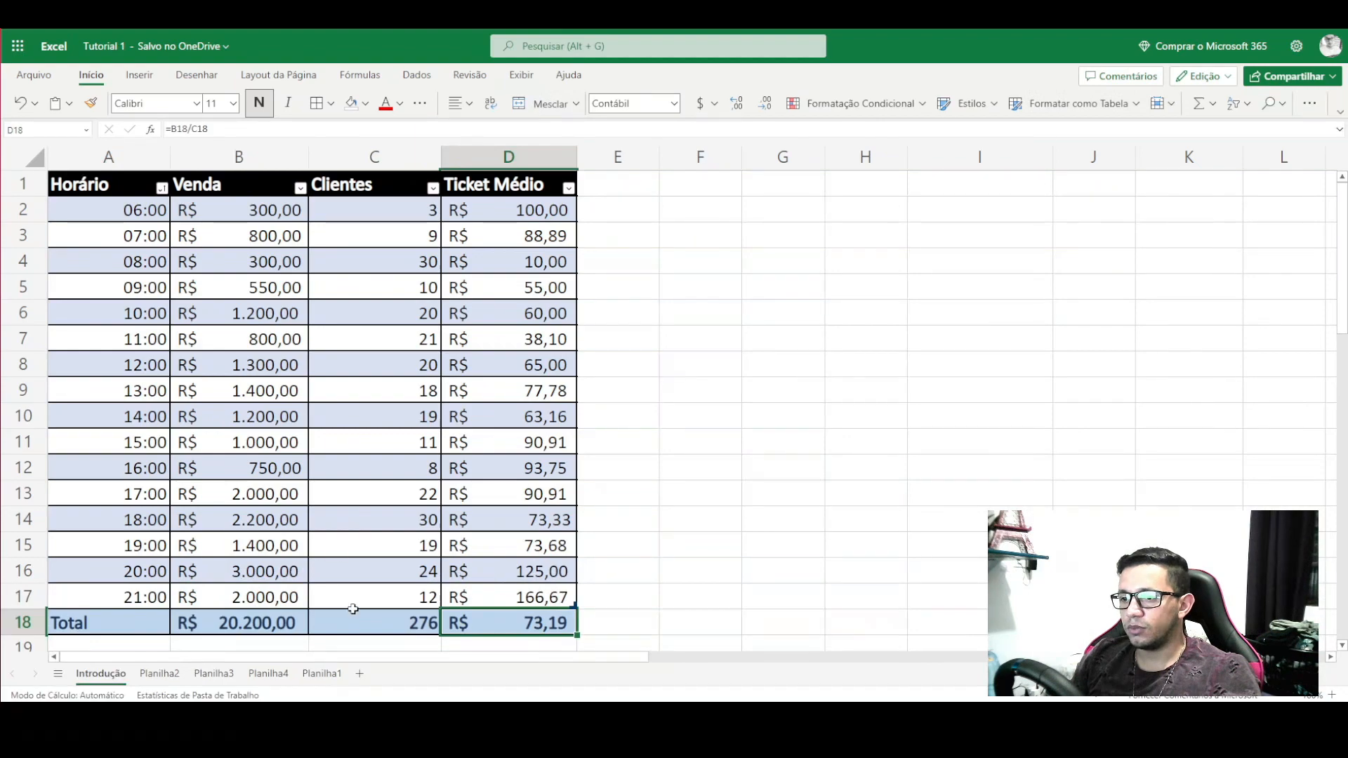
scroll(352, 600, "down", 3)
scroll(420, 410, "up", 3)
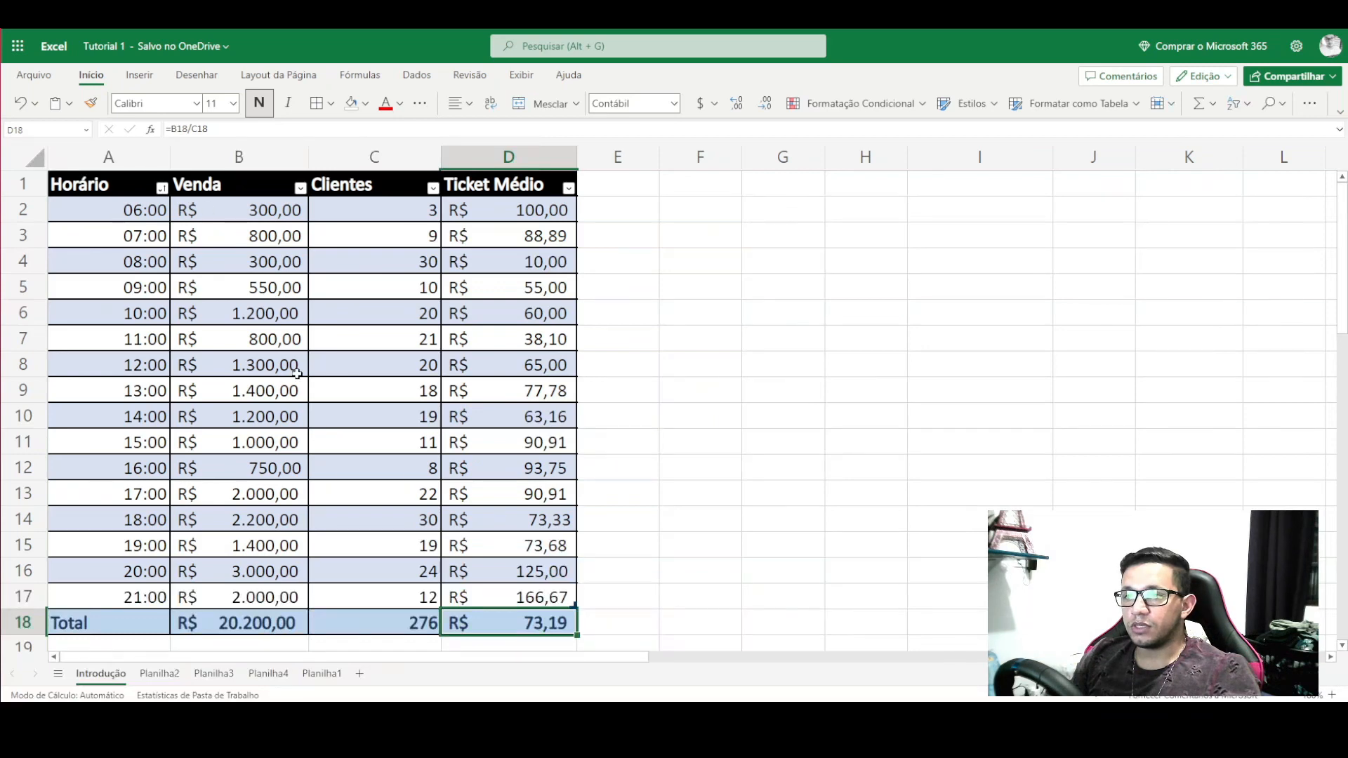
left_click(268, 260)
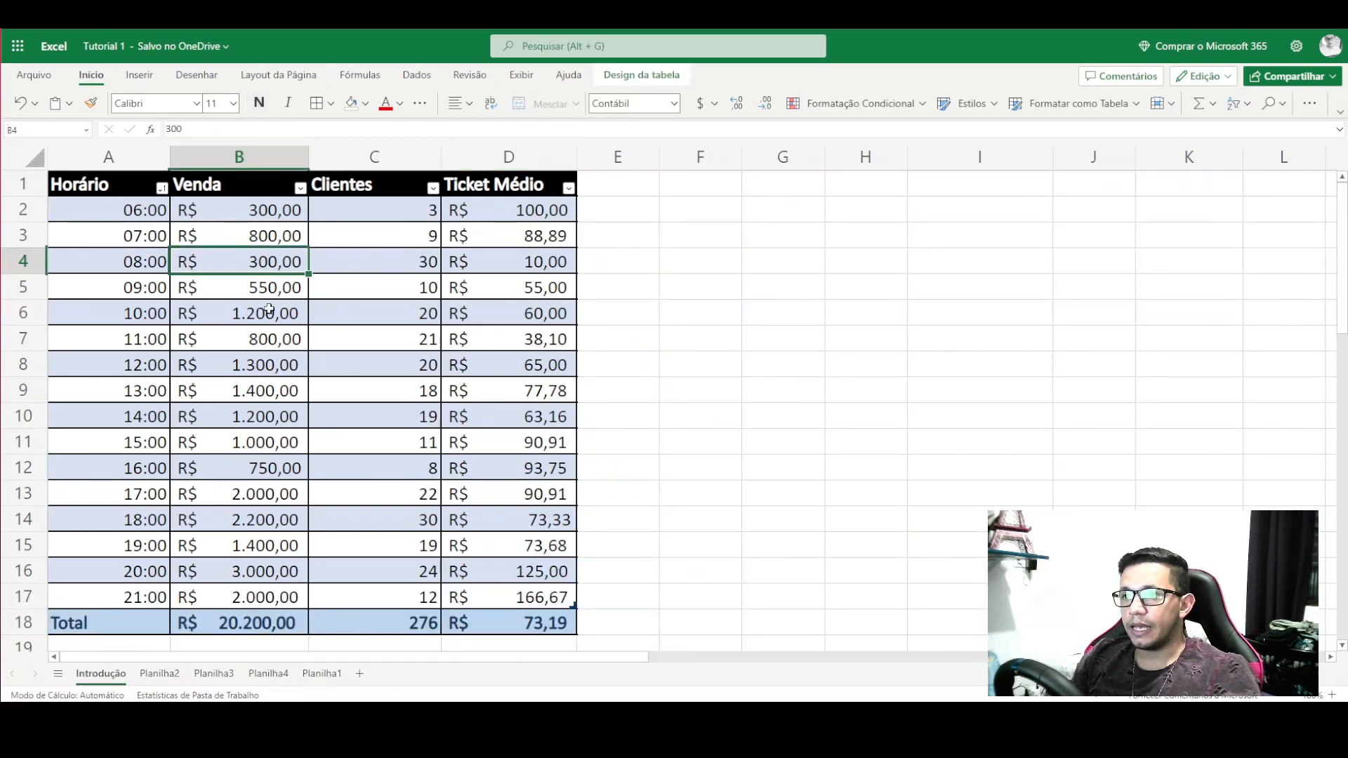
left_click(265, 302)
left_click(268, 342)
left_click(268, 414)
left_click(267, 523)
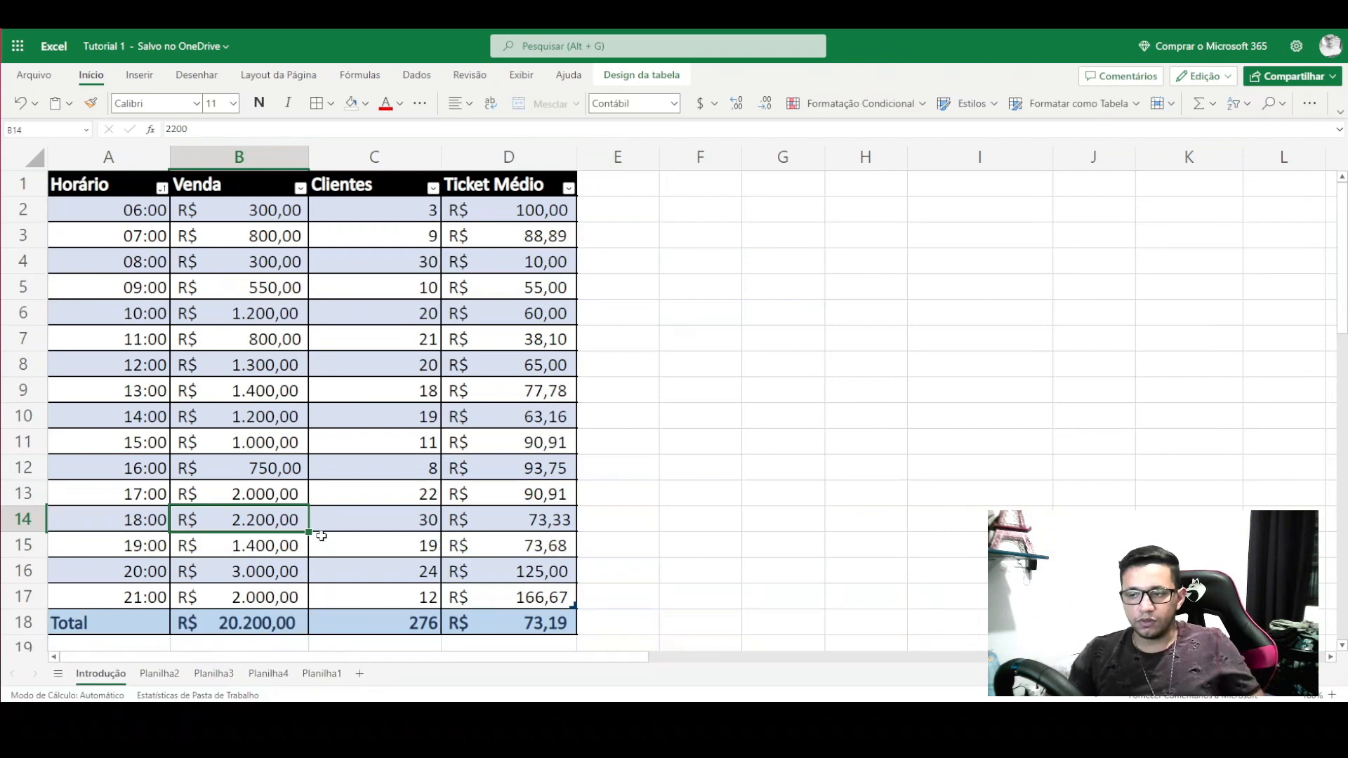
left_click(271, 571)
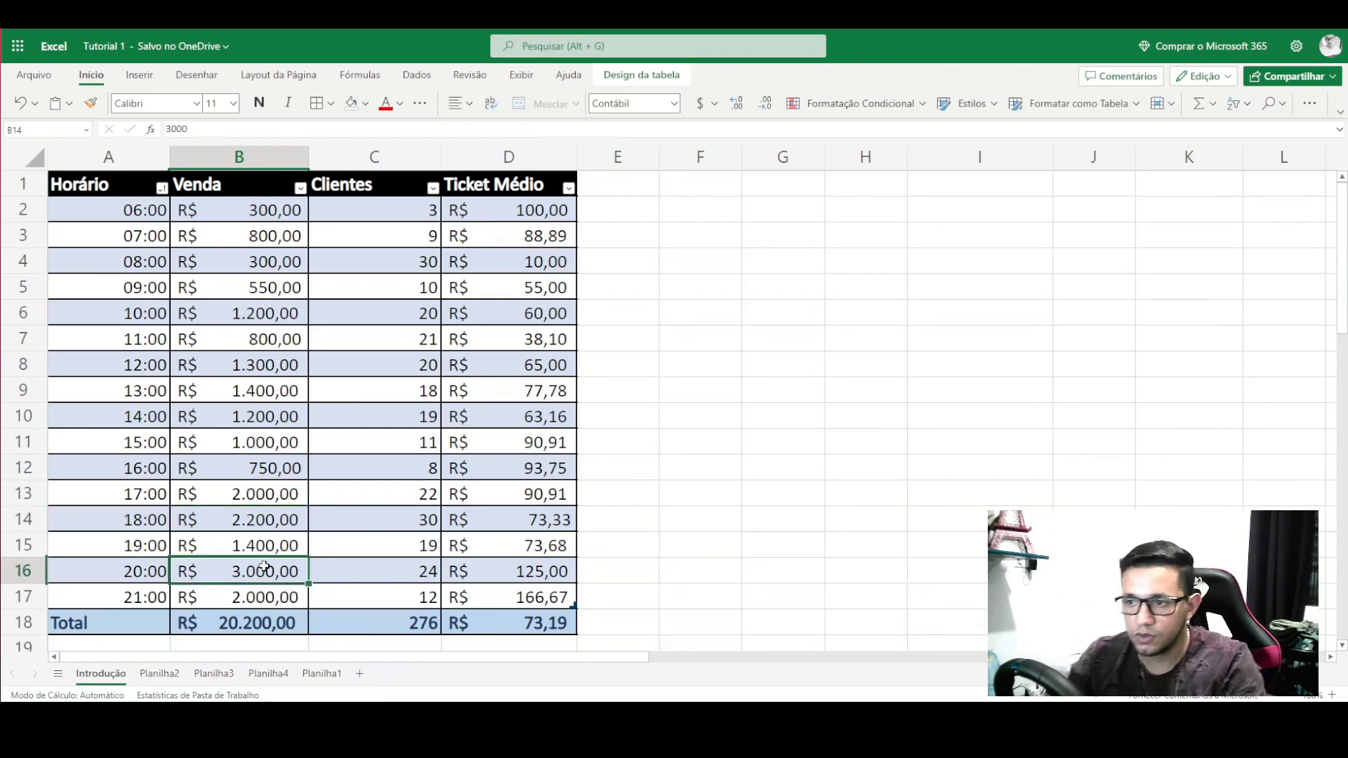
left_click(270, 623)
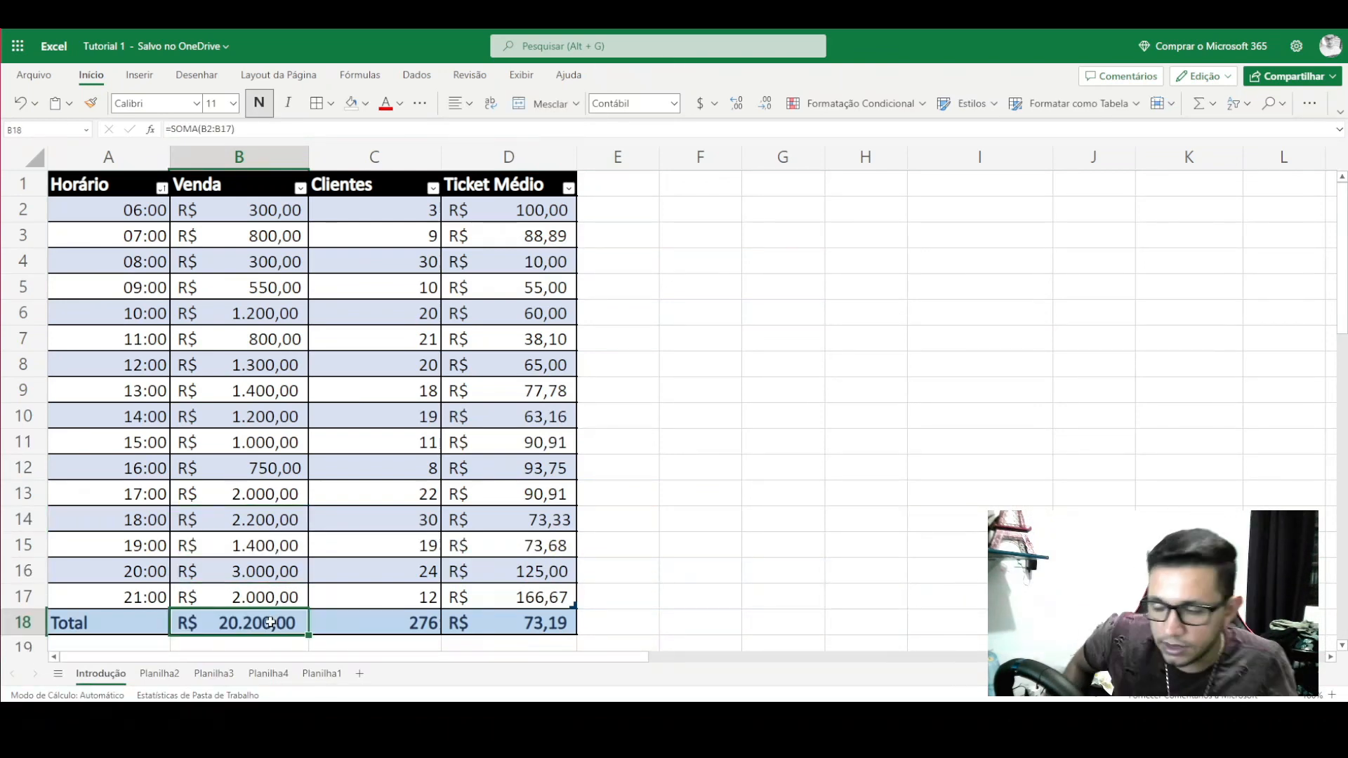
left_click(406, 634)
left_click(480, 616)
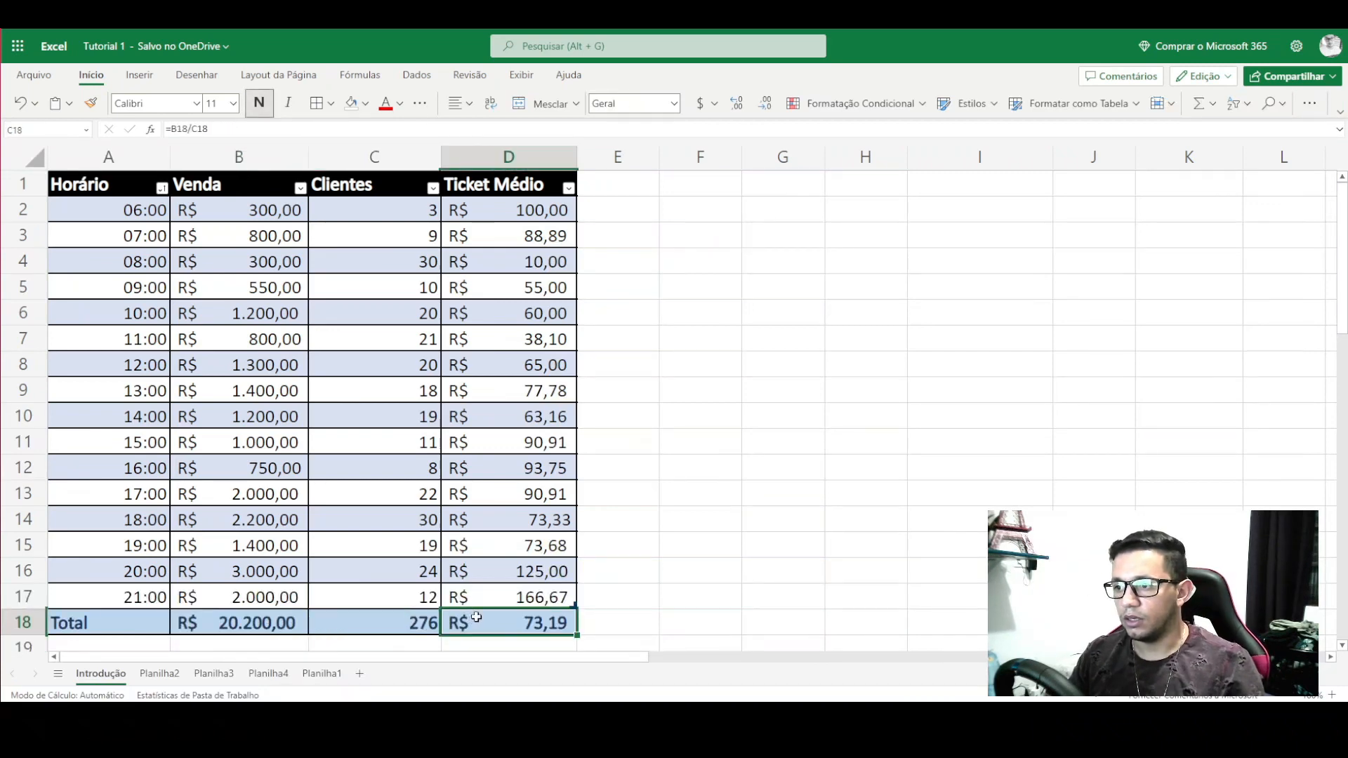
- Turn on sheet protection for Introdução from Revisão > Gerenciar Proteção
left_click(467, 74)
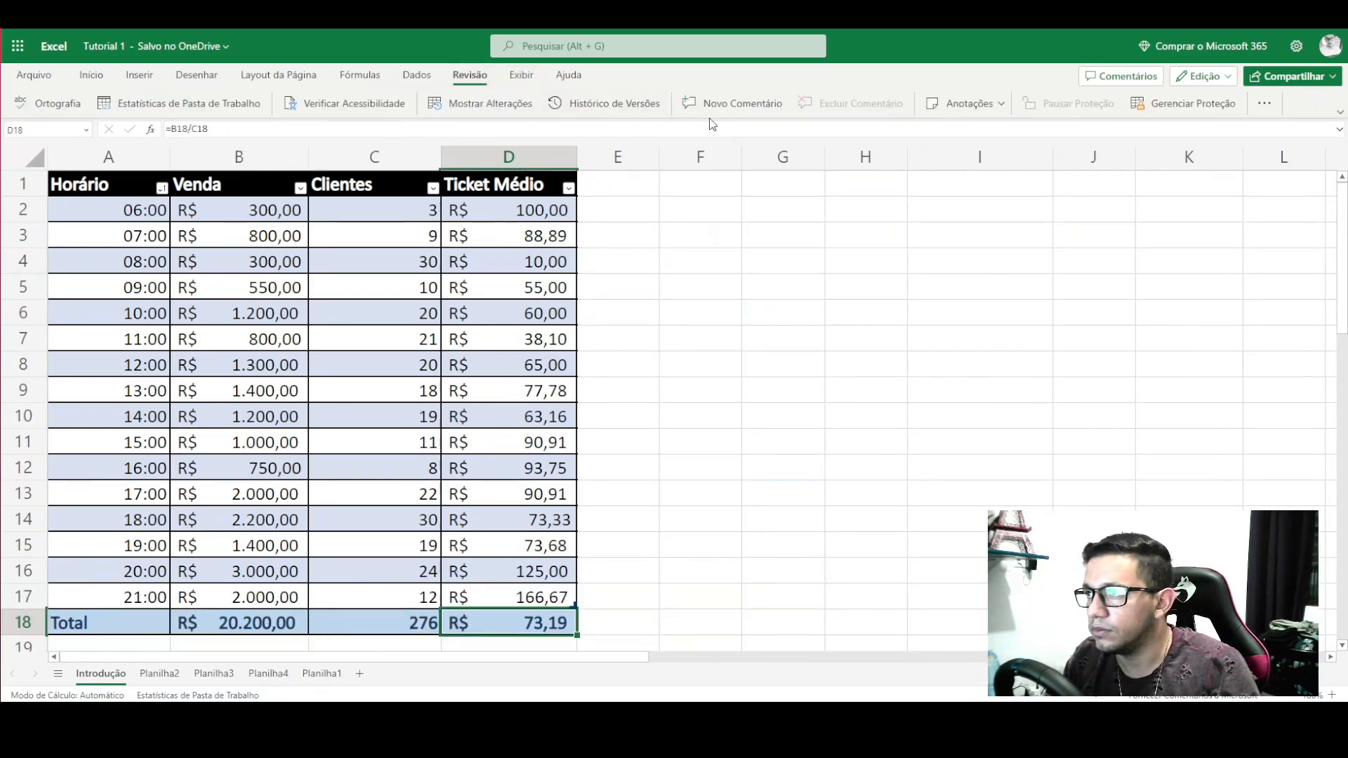
left_click(1167, 111)
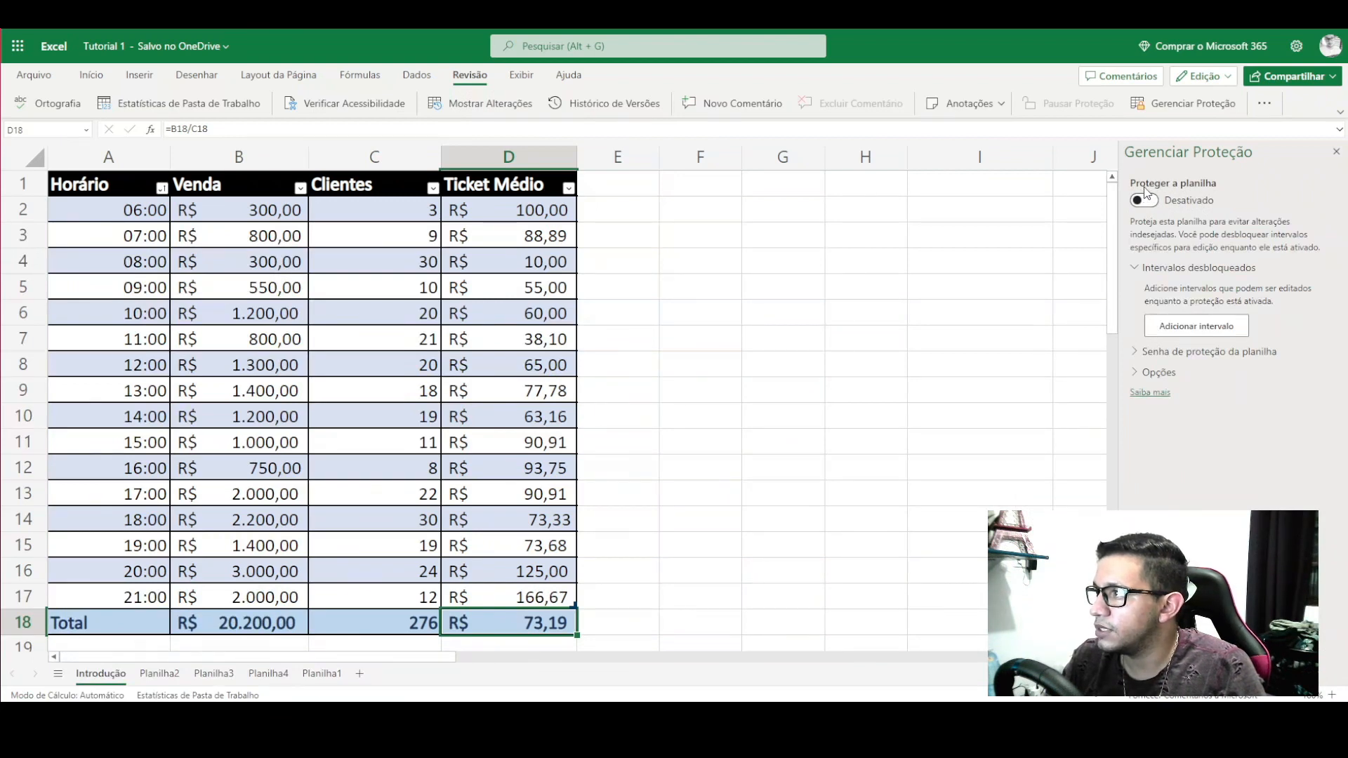
left_click(1144, 200)
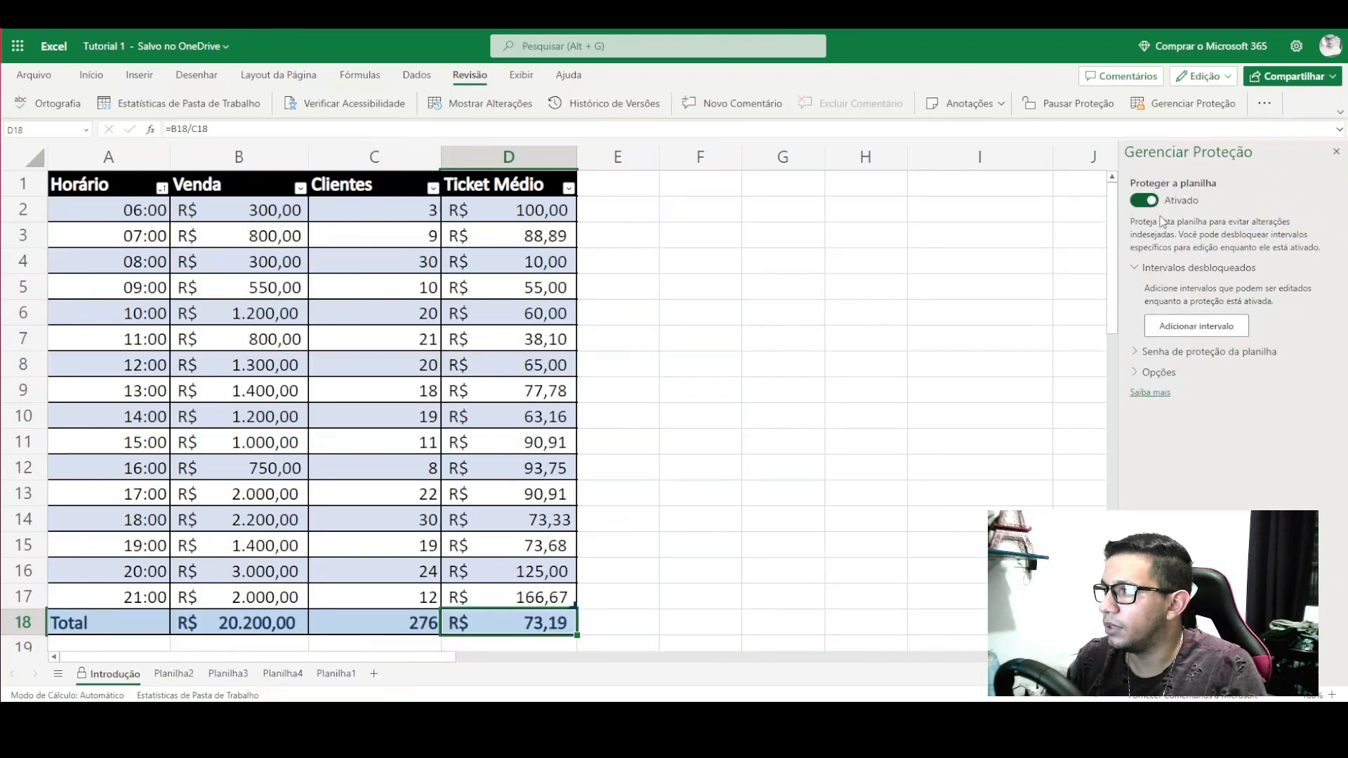
left_click(1186, 269)
left_click(1188, 271)
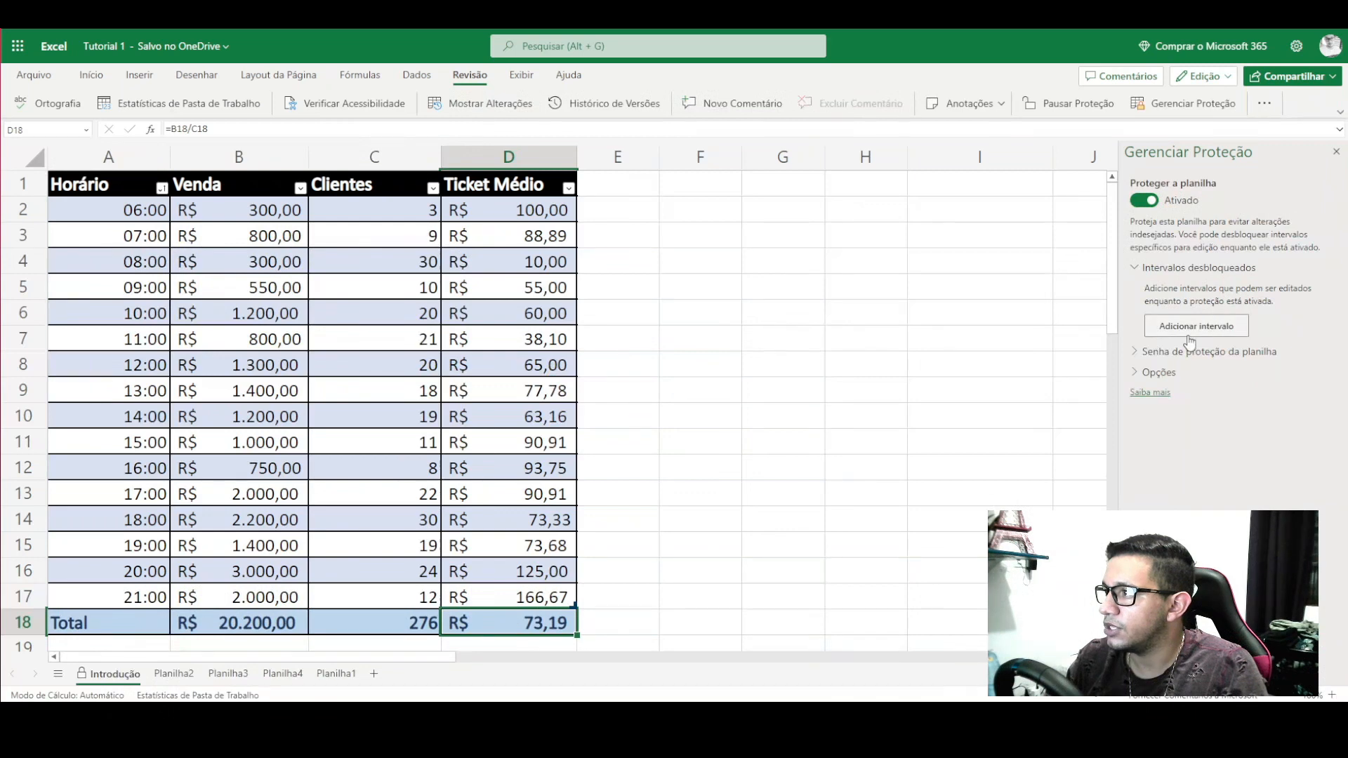
- Add an unlocked range named DADOS covering the Venda and Clientes cells B2:C17
left_click(1207, 326)
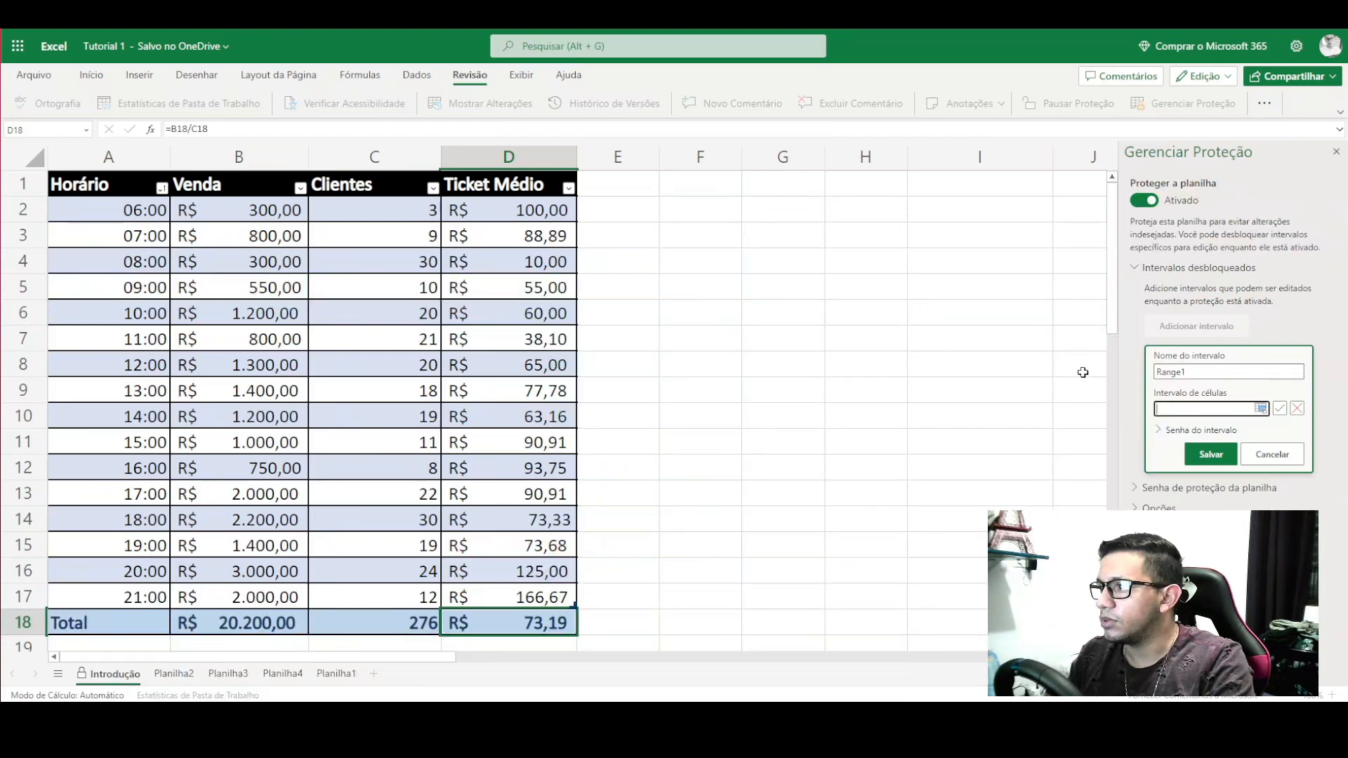
key("shift+Tab")
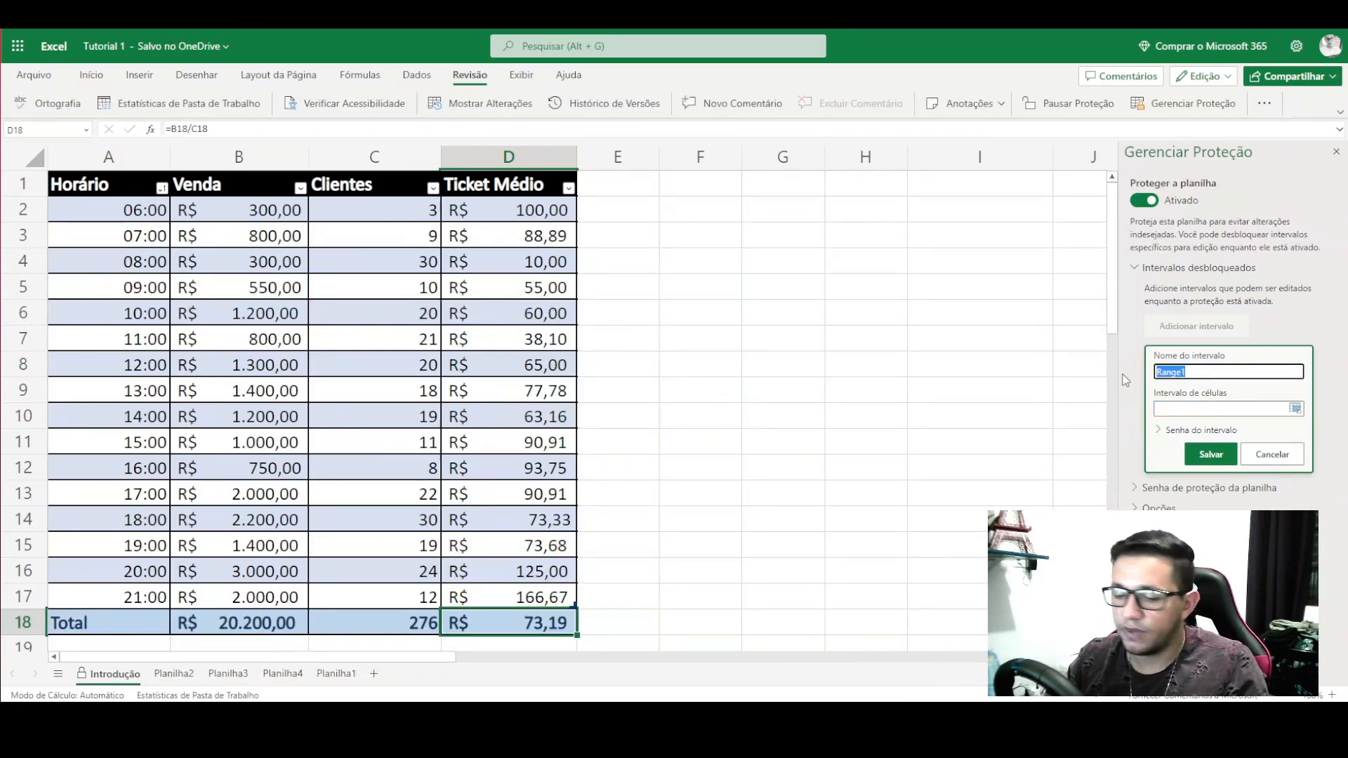
type("DADOS")
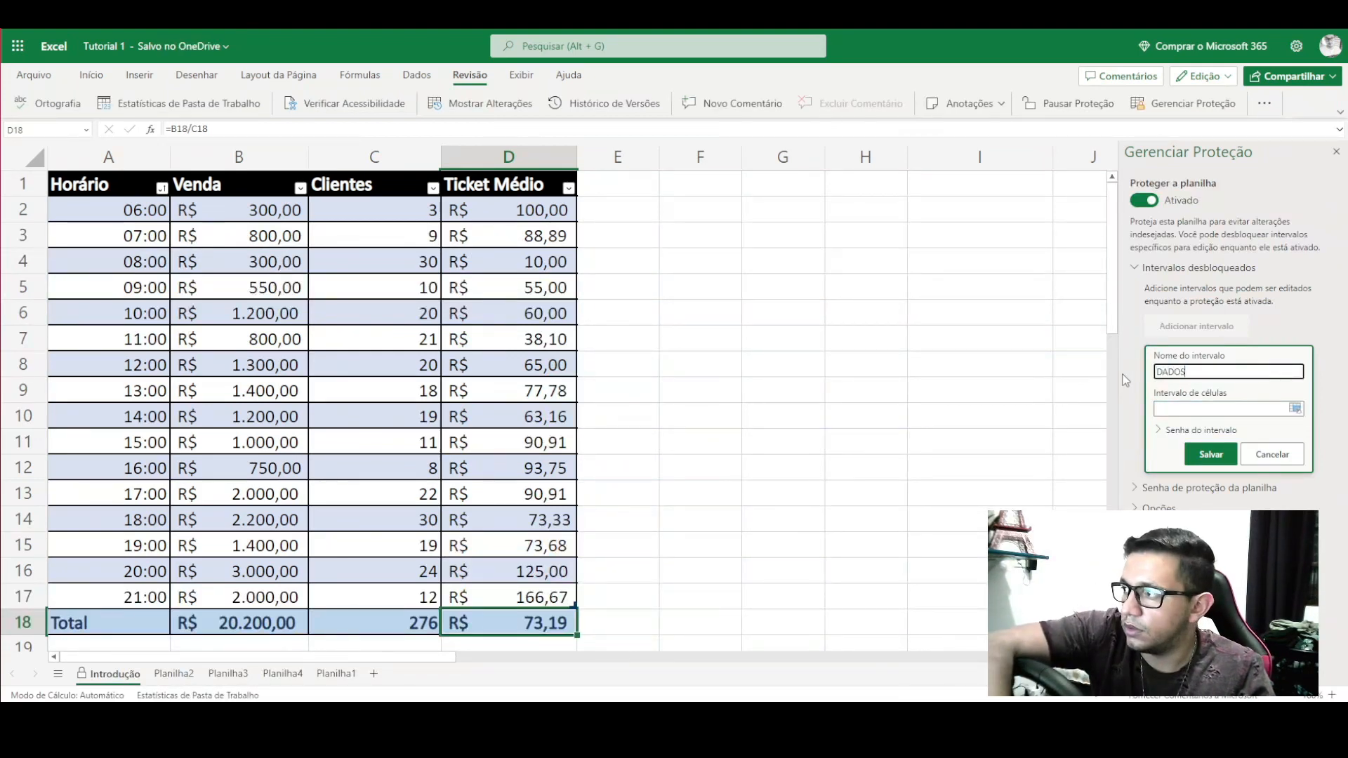
left_click(1196, 410)
key("BackSpace")
key("BackSpace")
key("BackSpace")
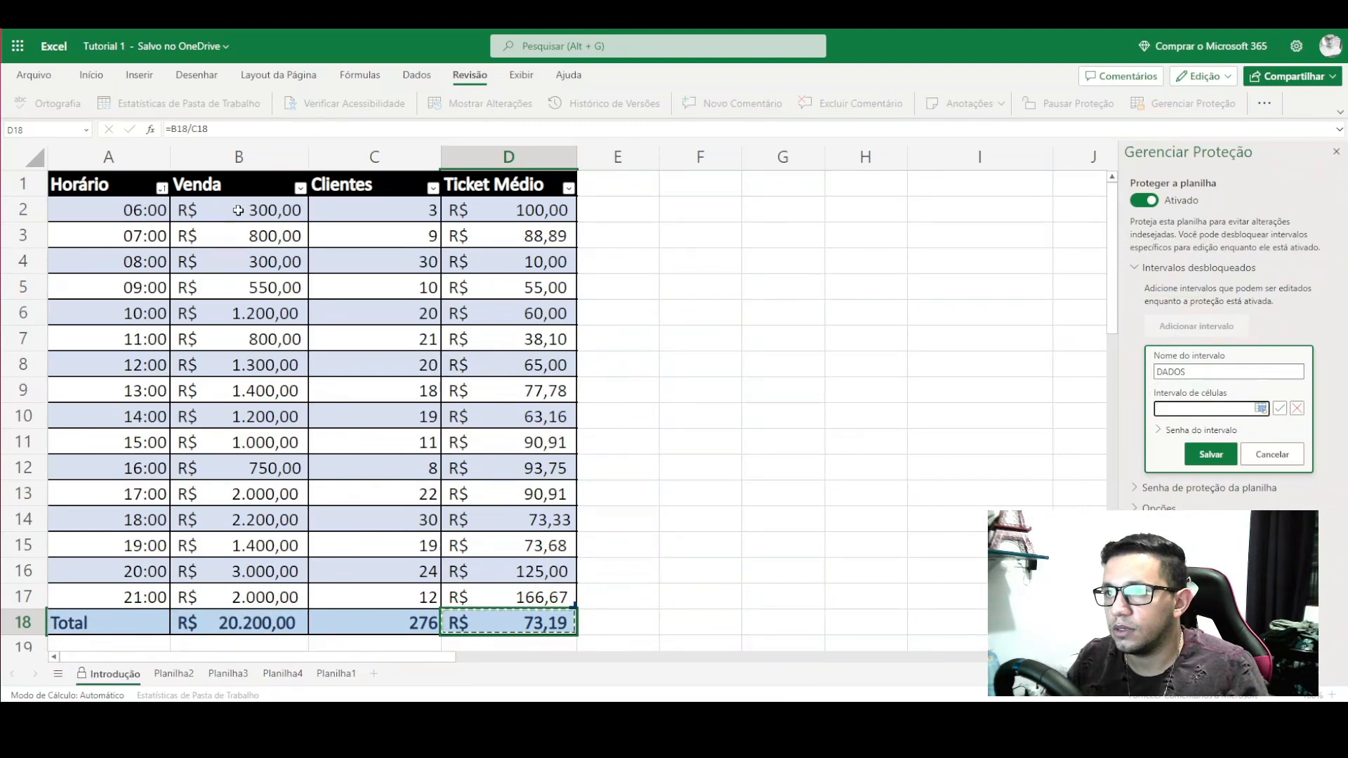
left_click_drag(238, 211, 373, 594)
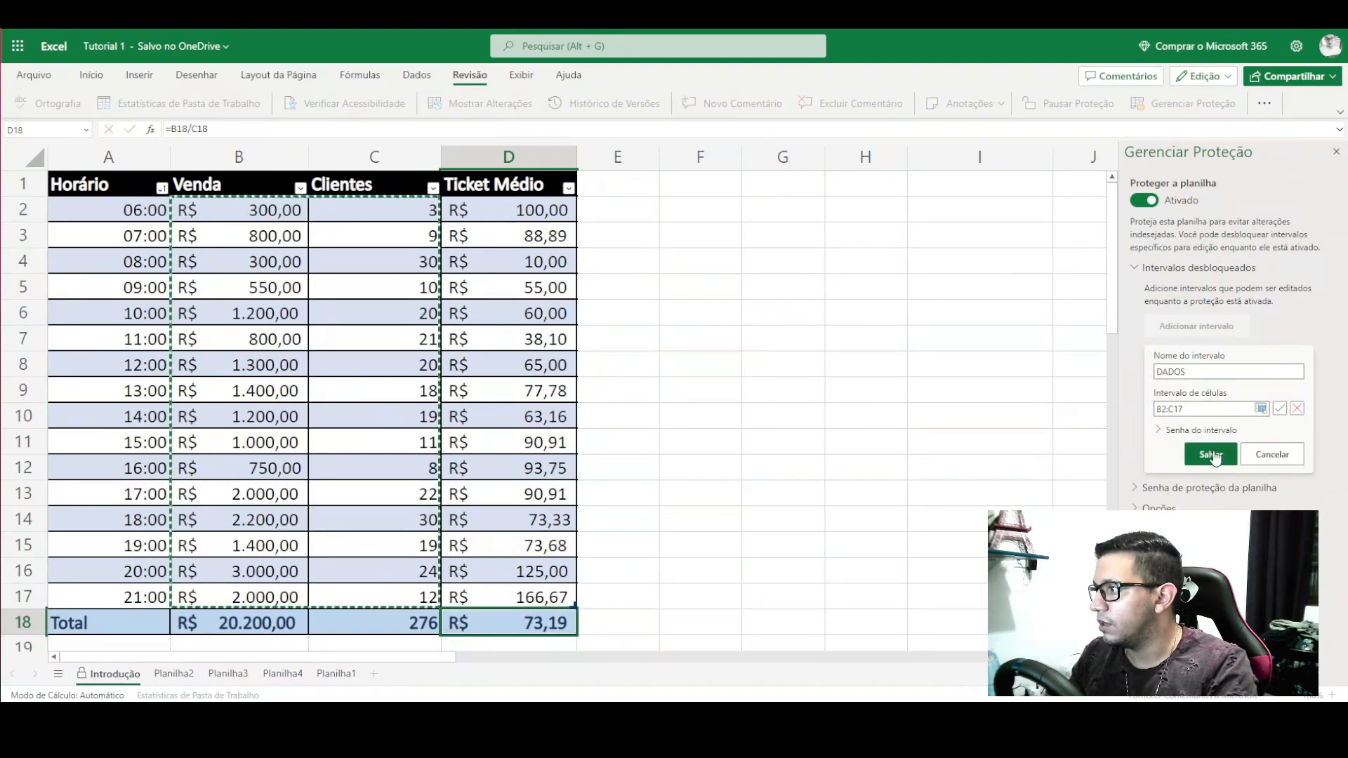
- Give the DADOS range a password, confirm it, and save the range
left_click(1197, 431)
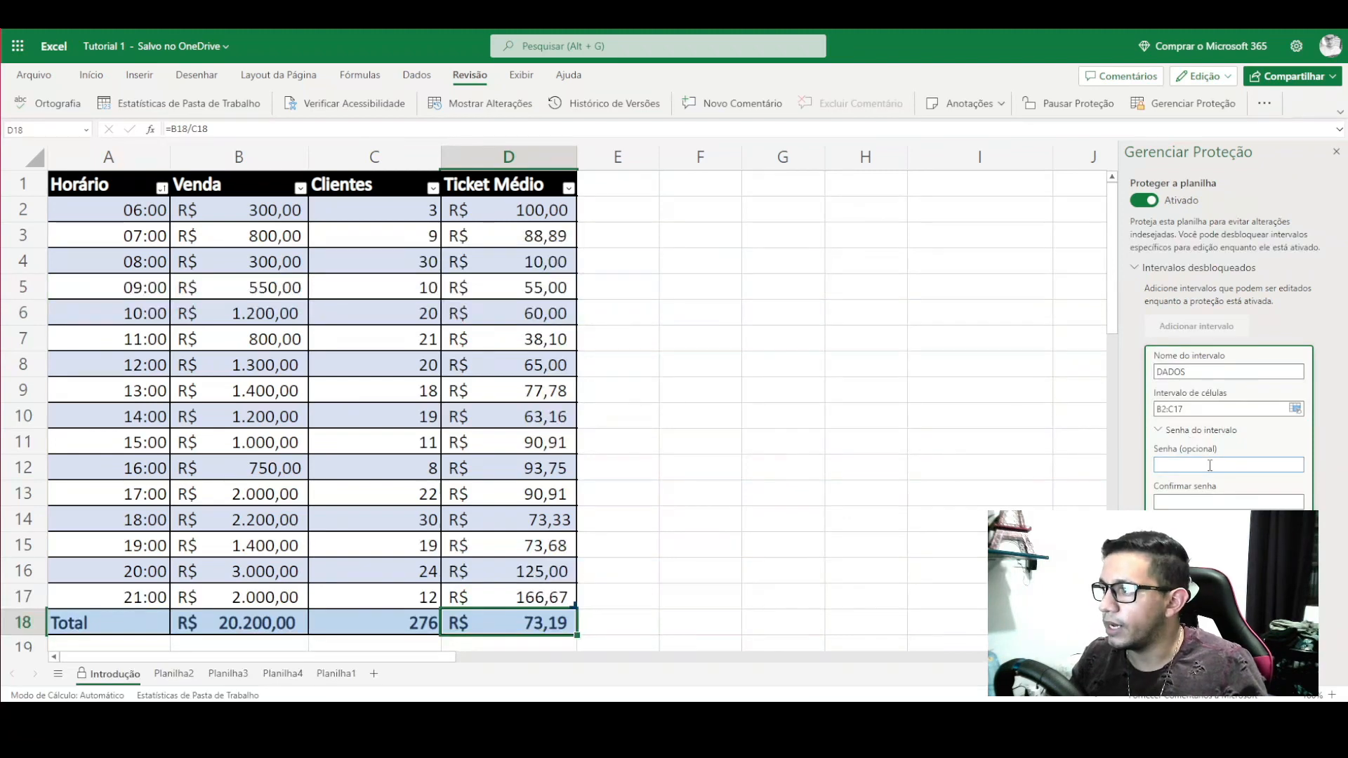
left_click(1210, 465)
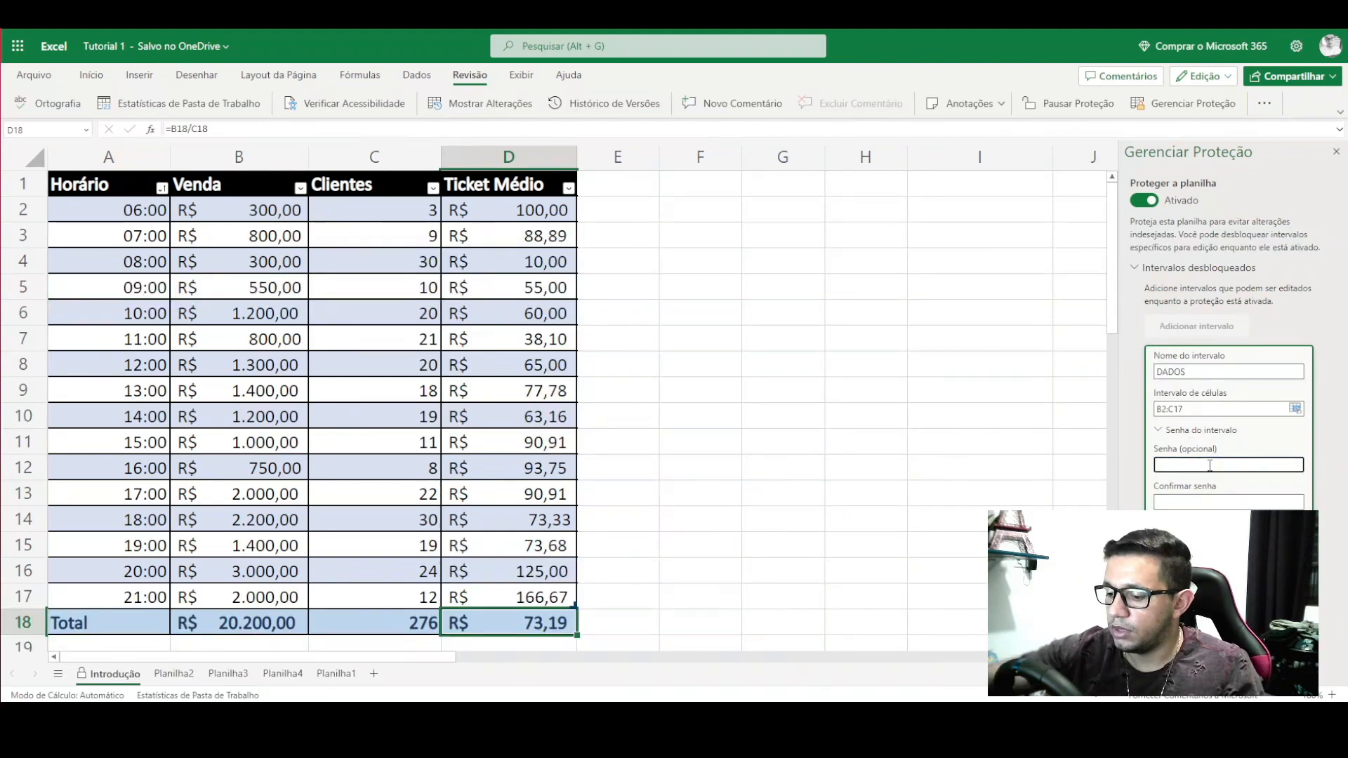
type("123")
key("Tab")
type("123")
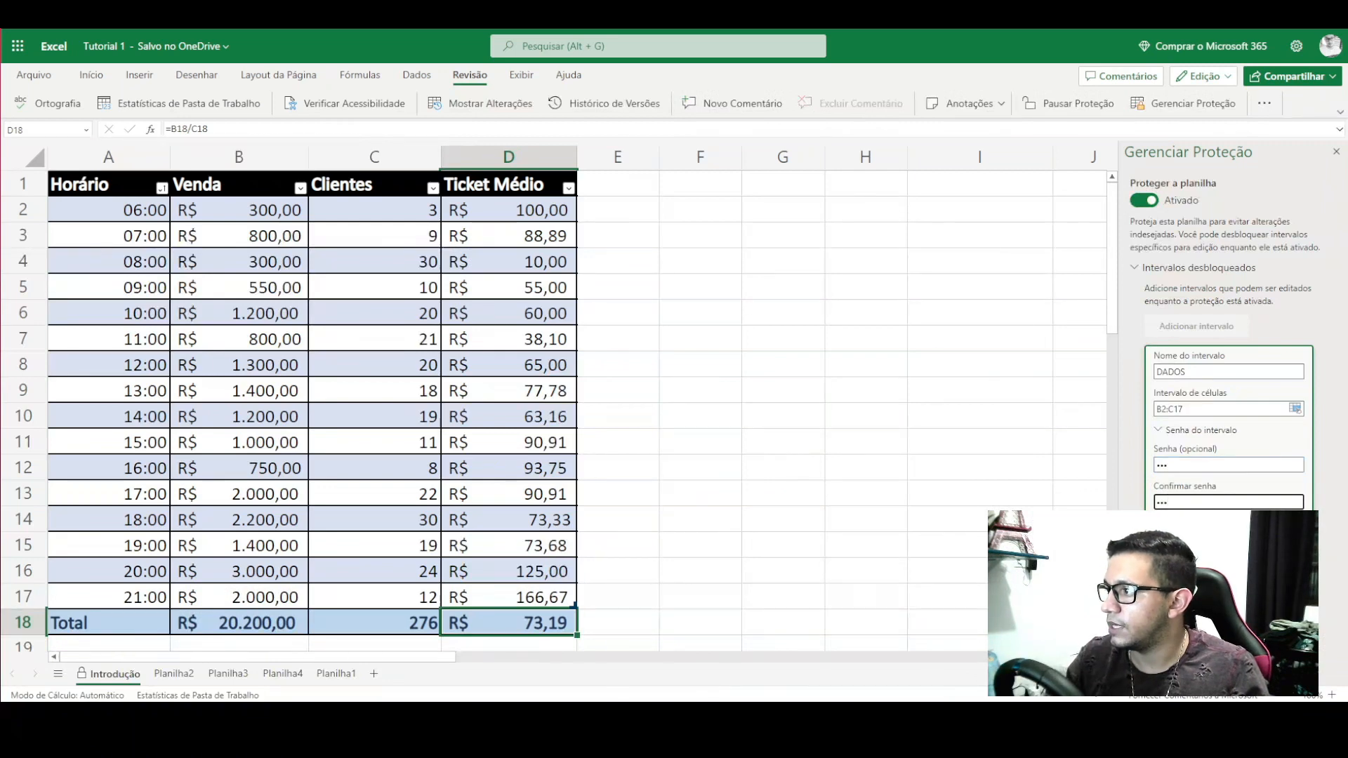
left_click(1188, 532)
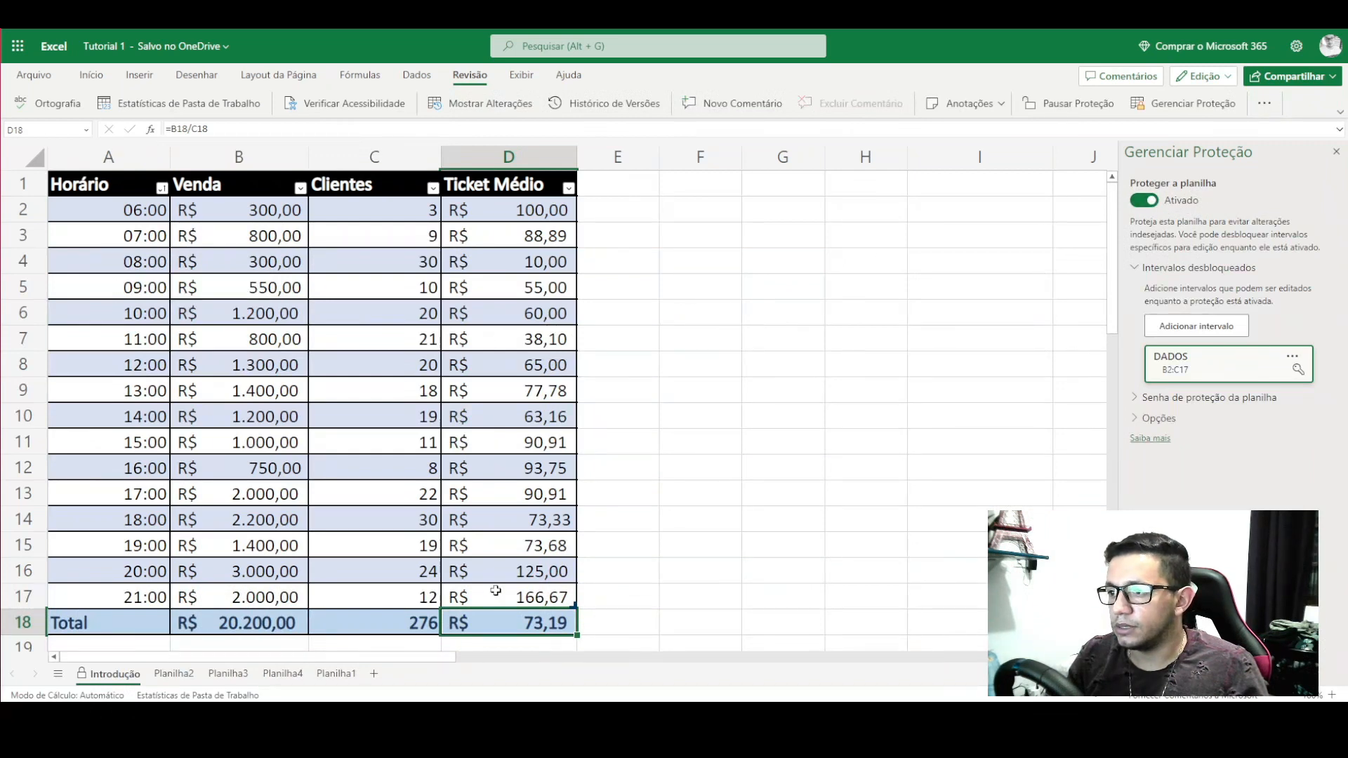
left_click(495, 591)
- Test that D17, B8 and the Ticket Médio cells refuse edits, cancelling the password prompt
double_click(491, 596)
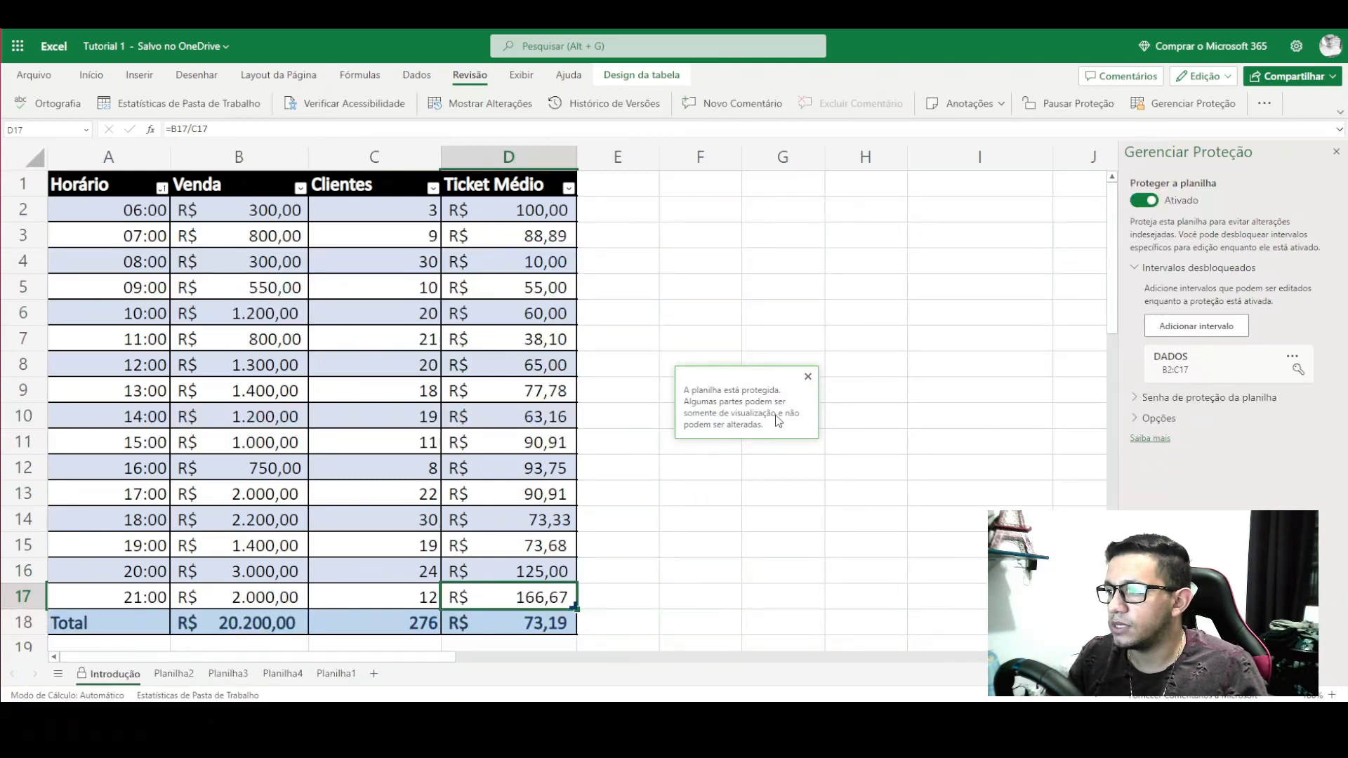
left_click(808, 377)
left_click(777, 365)
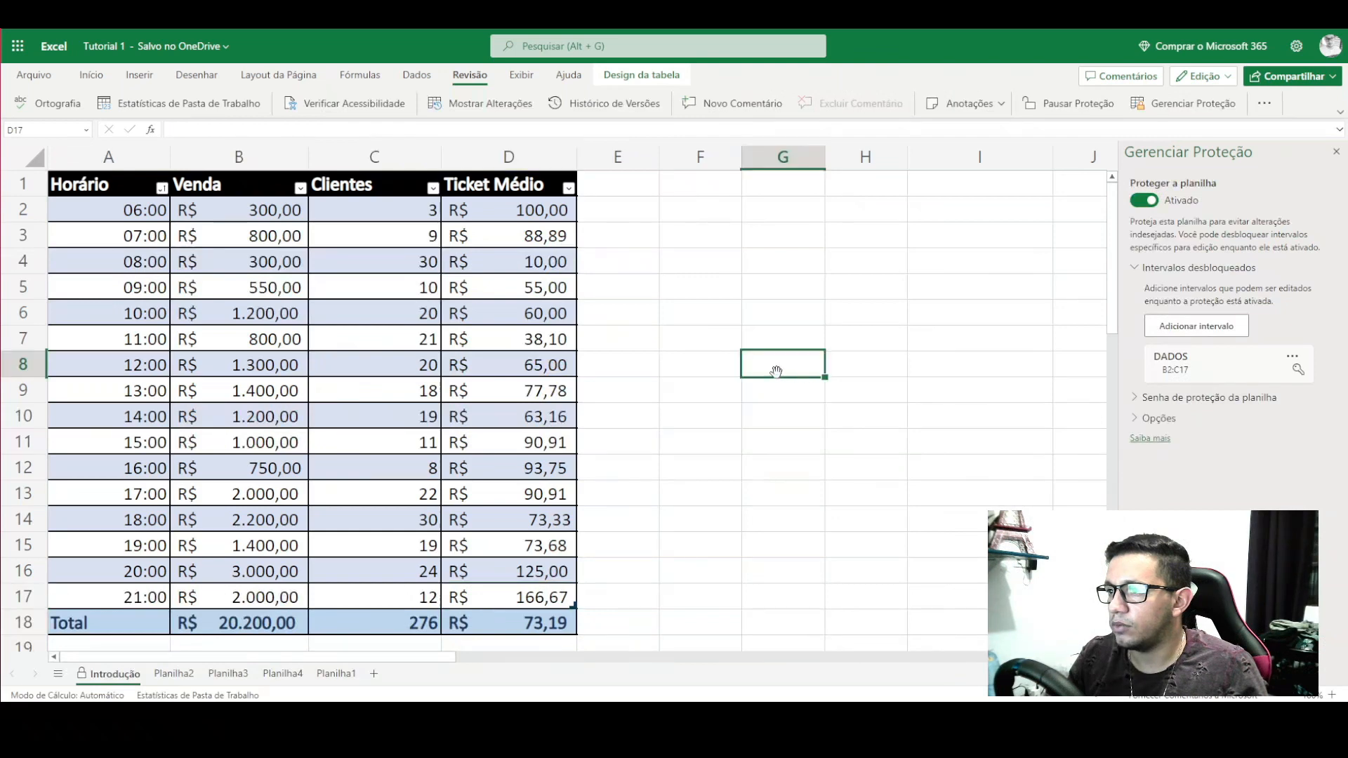
double_click(267, 373)
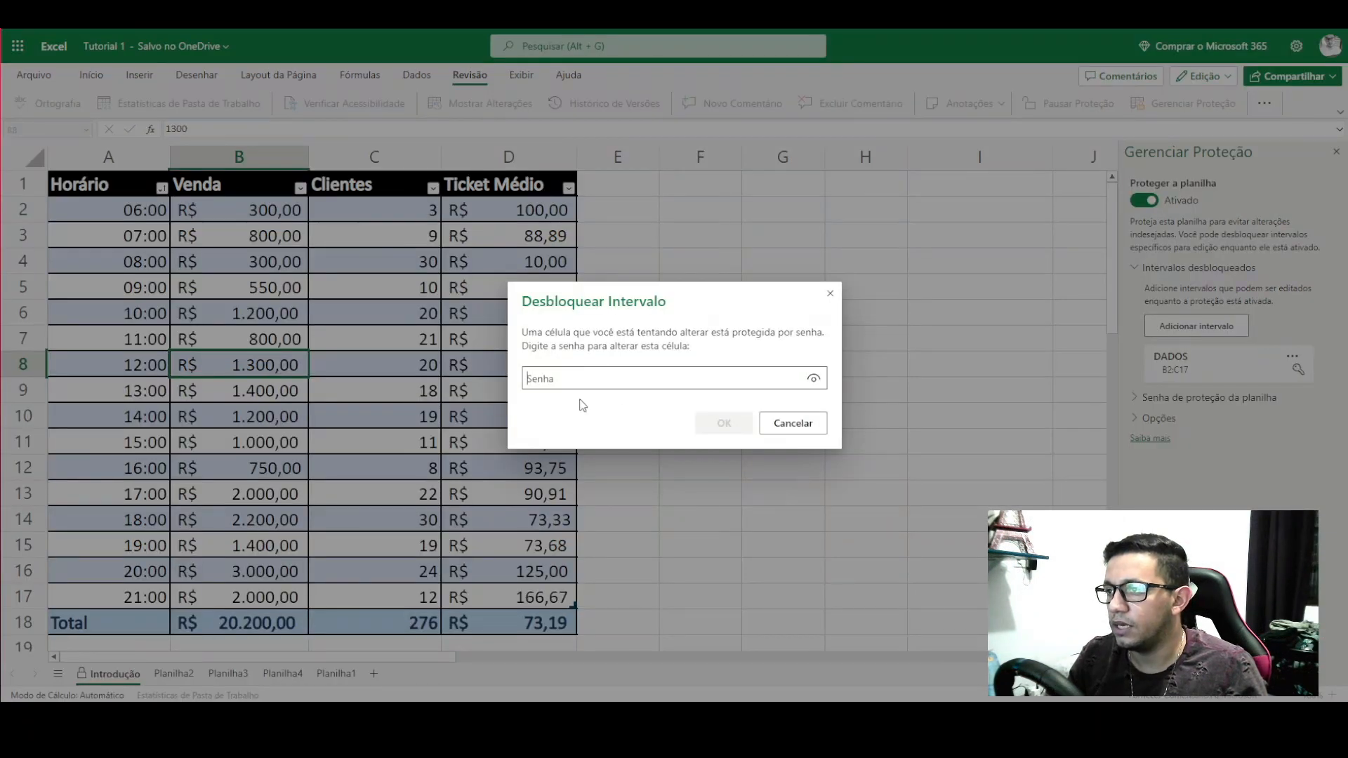
left_click(797, 426)
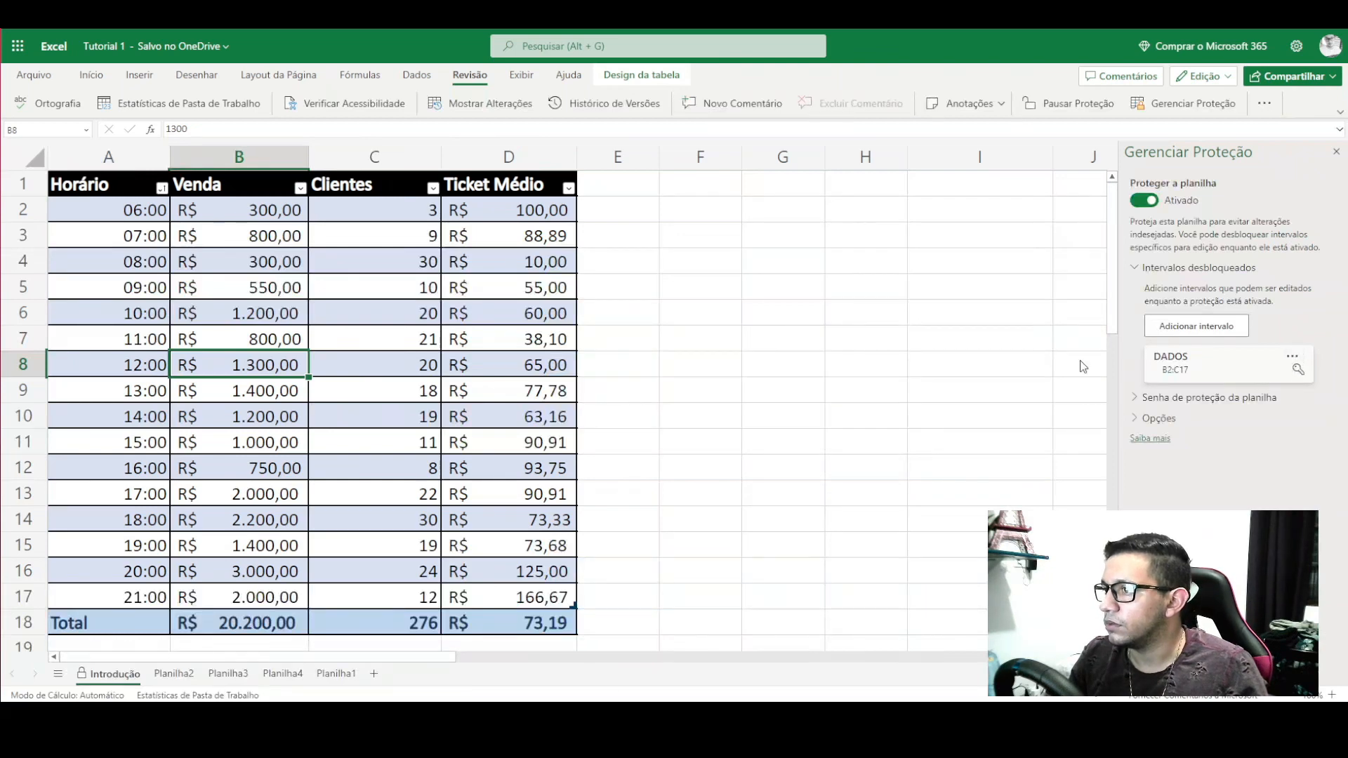
left_click(562, 410)
left_click(545, 523)
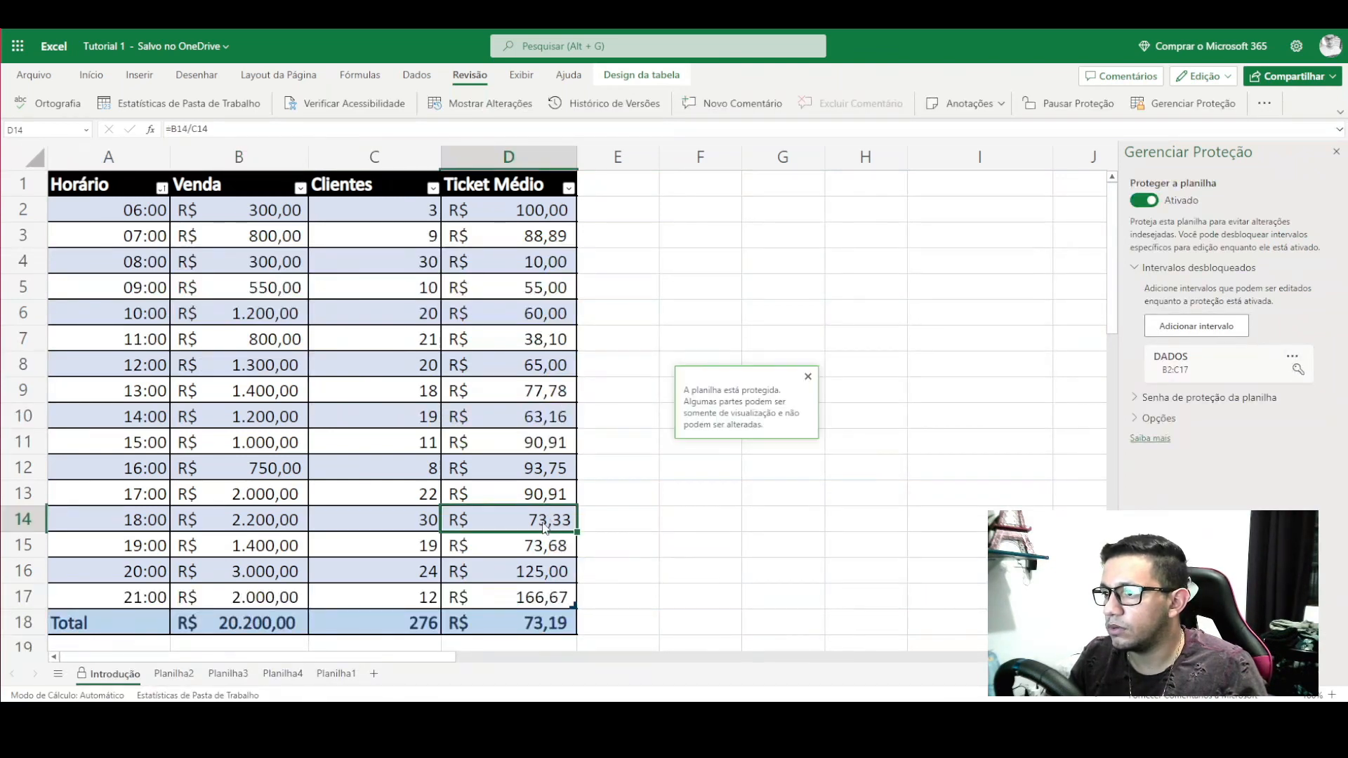
left_click(534, 600)
left_click(530, 625)
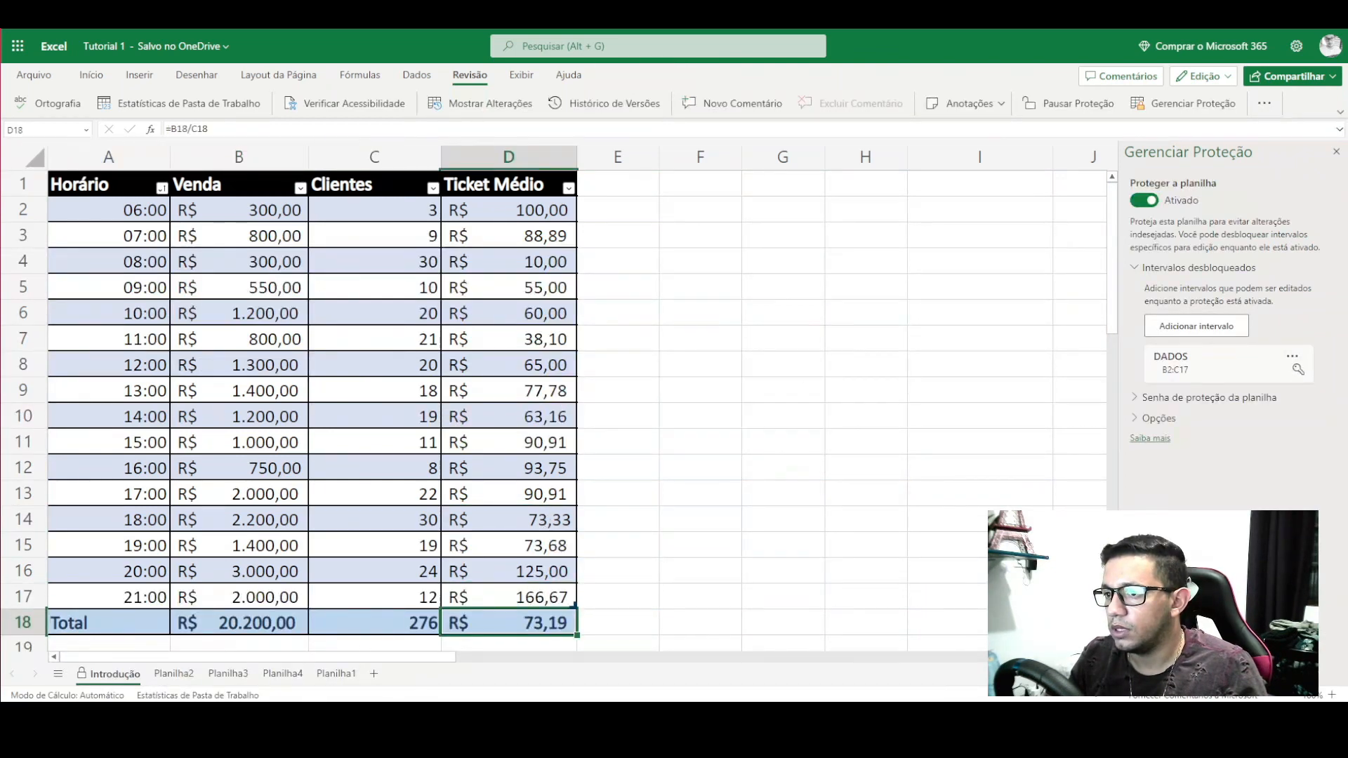
- Unlock the DADOS range with its password to edit the 15:00 sale in B11
left_click(263, 447)
double_click(268, 444)
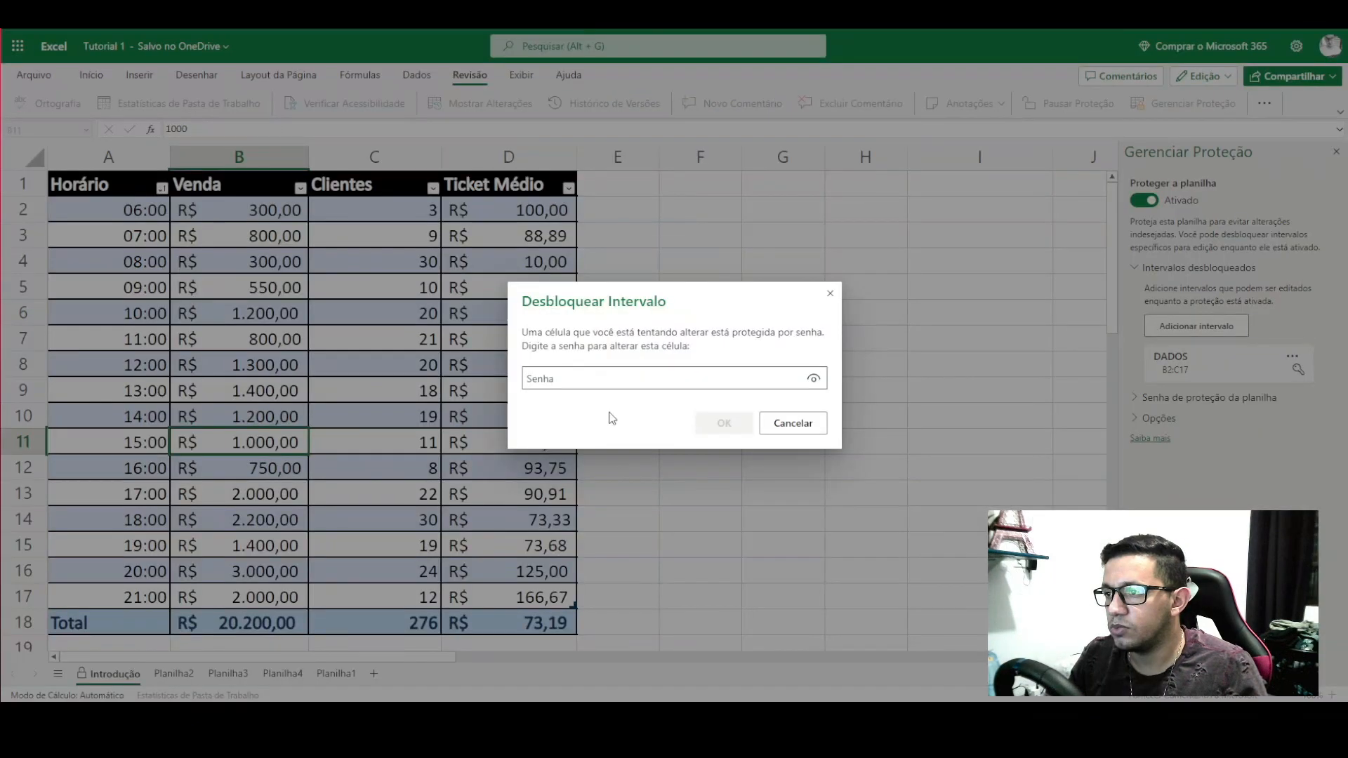
type("123")
key("Return")
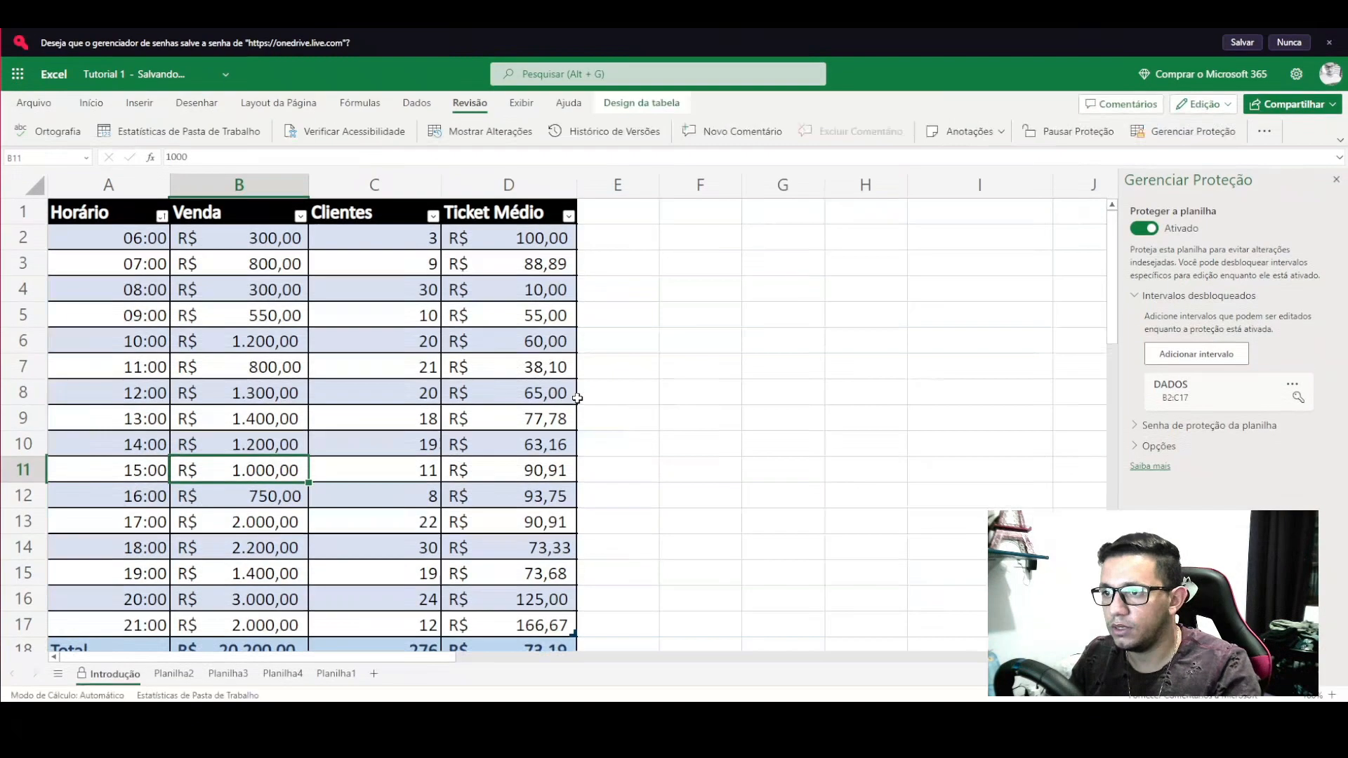
- Enter test value 12321321 in B11, undo it, then set the 15:00 sale to 2000
scroll(257, 477, "down", 1)
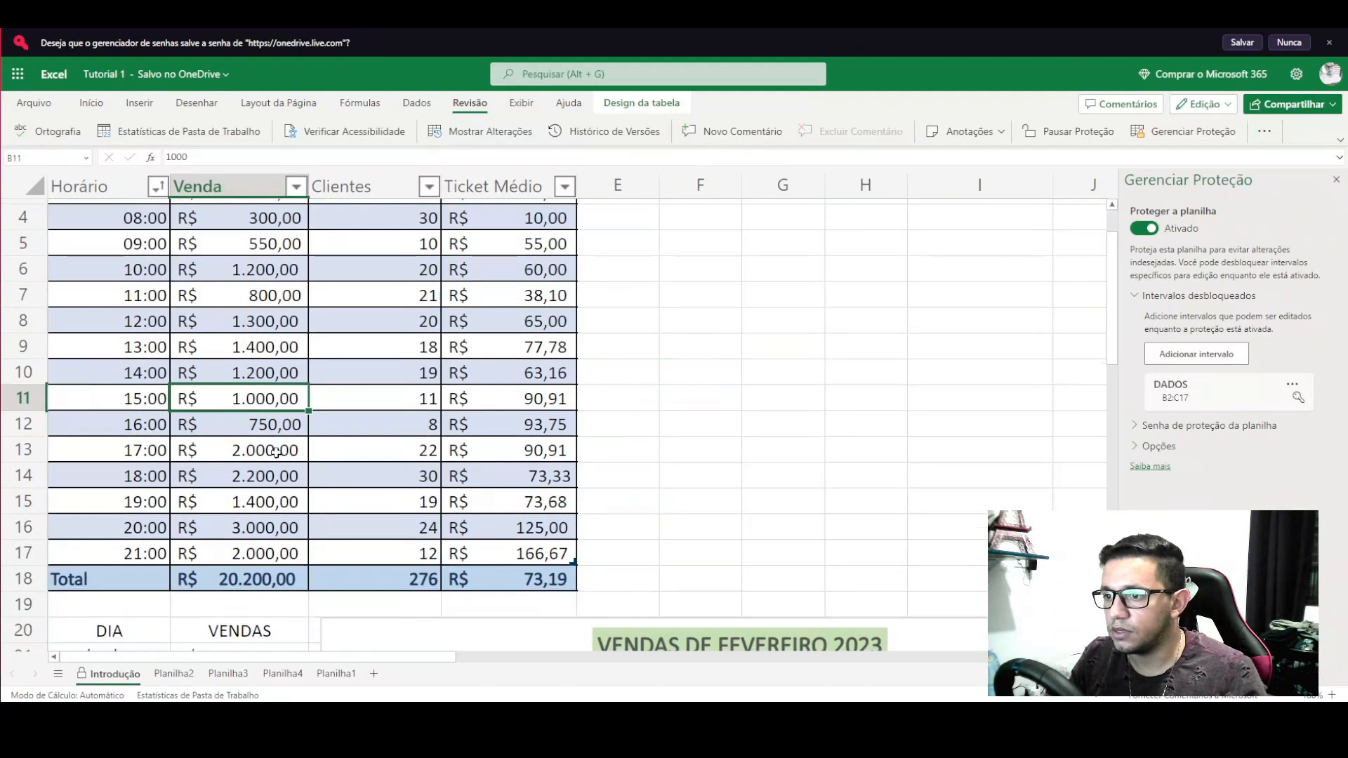
type("12321321")
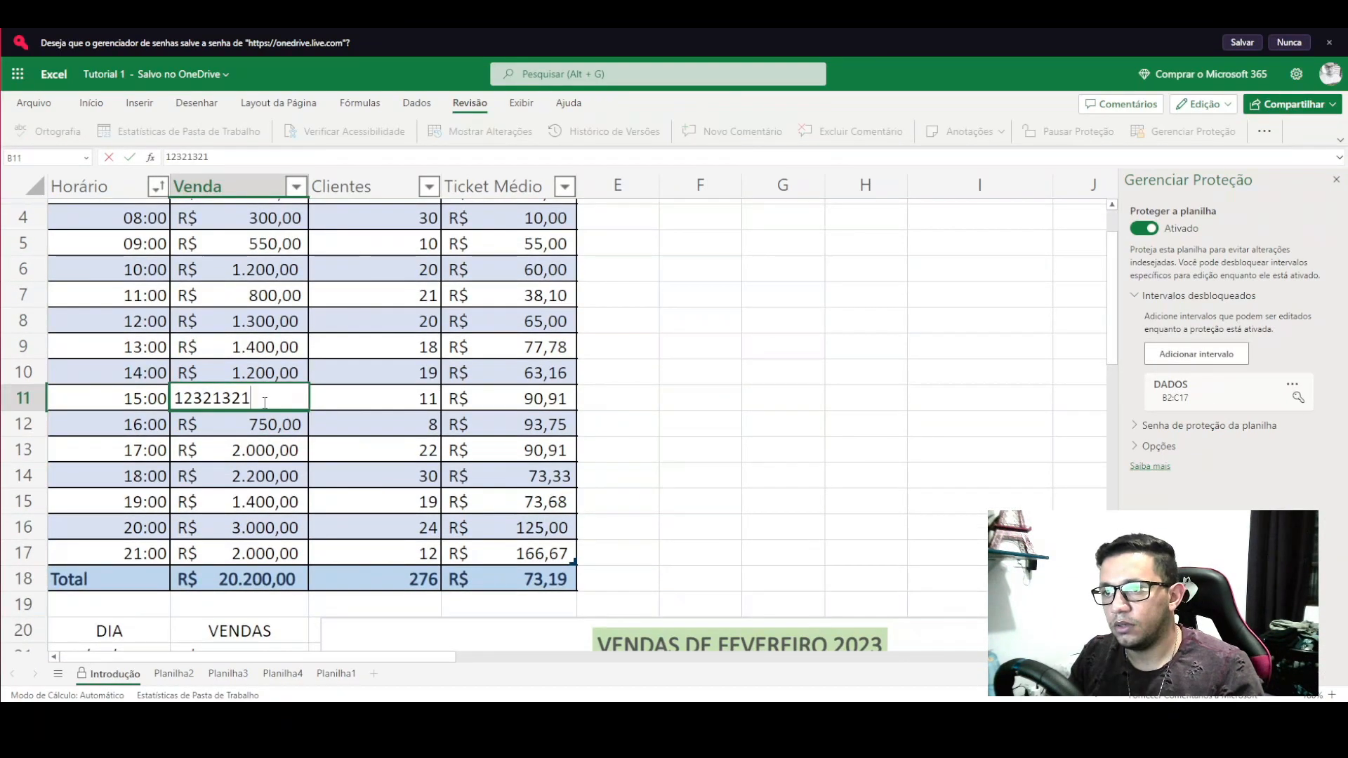
key("Return")
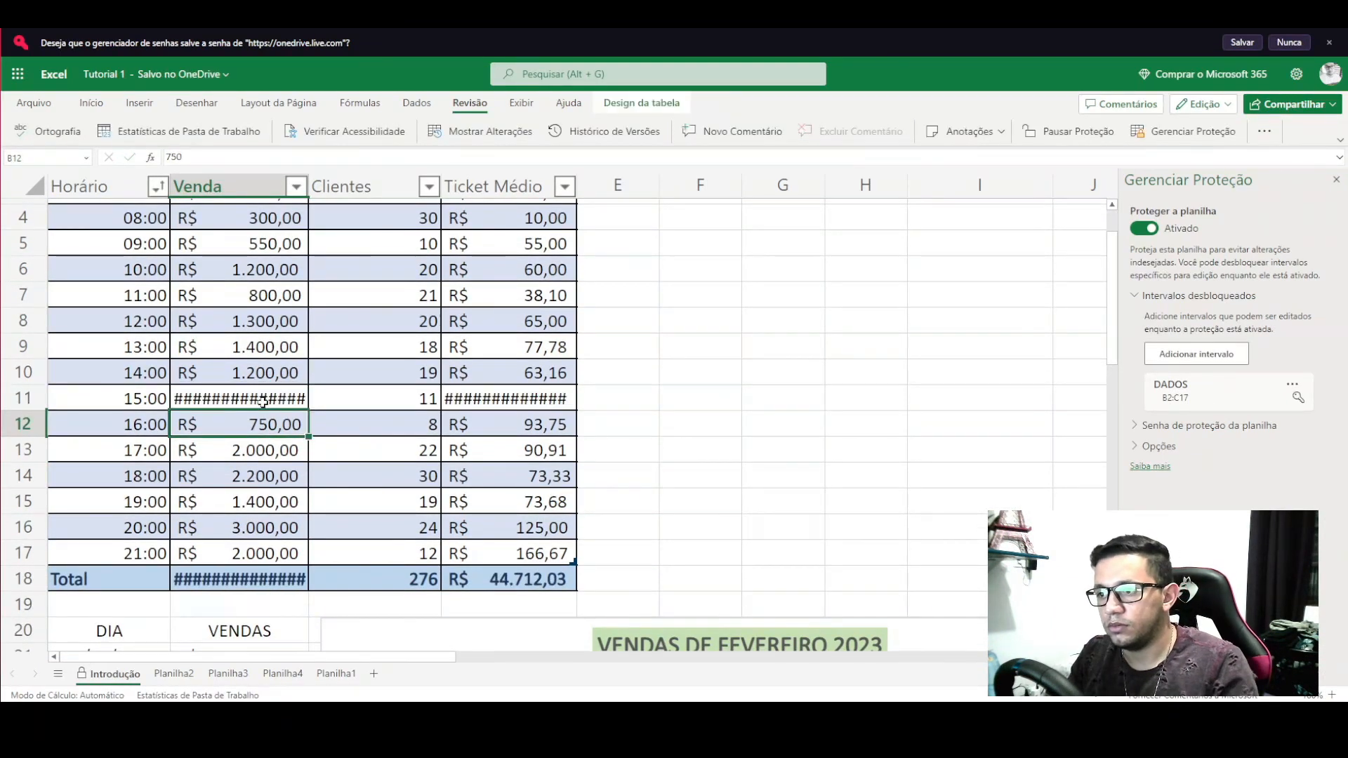
key("ctrl+z")
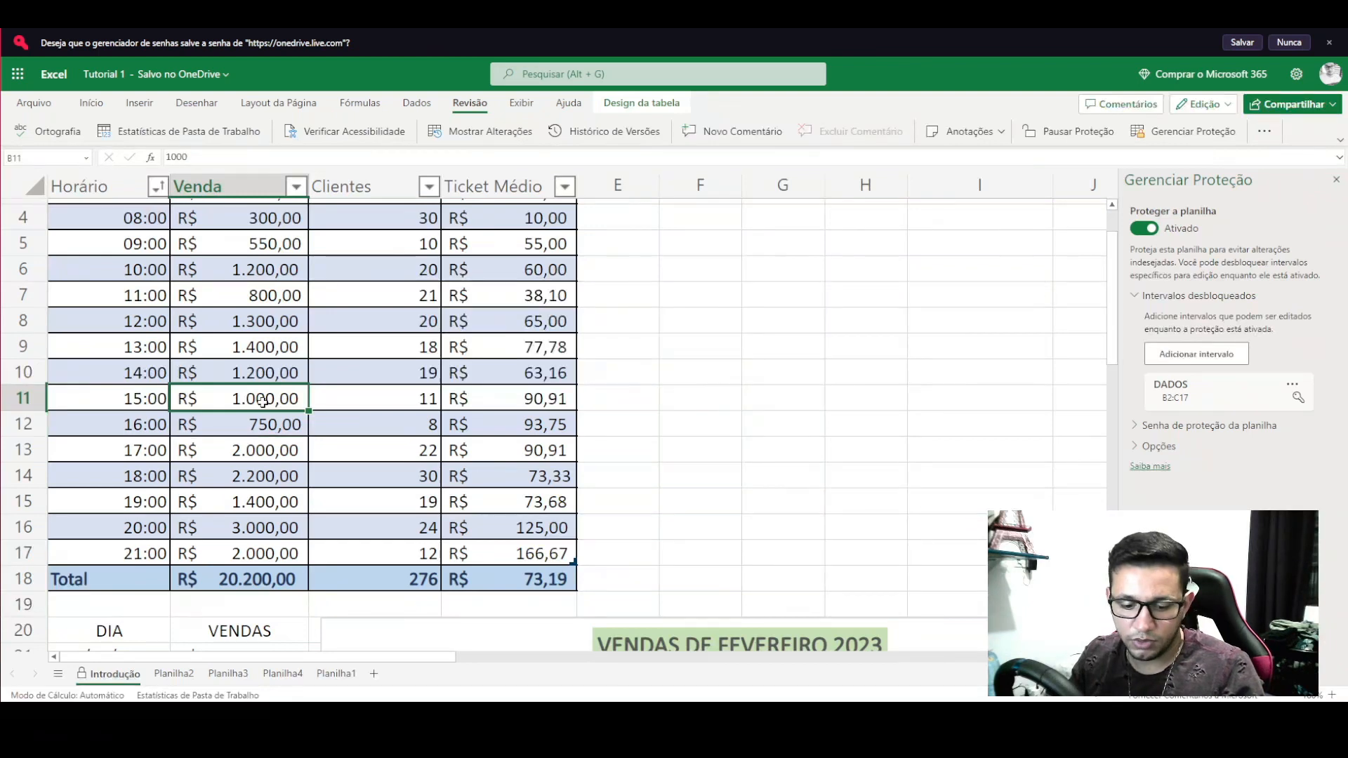
type("2000")
key("Return")
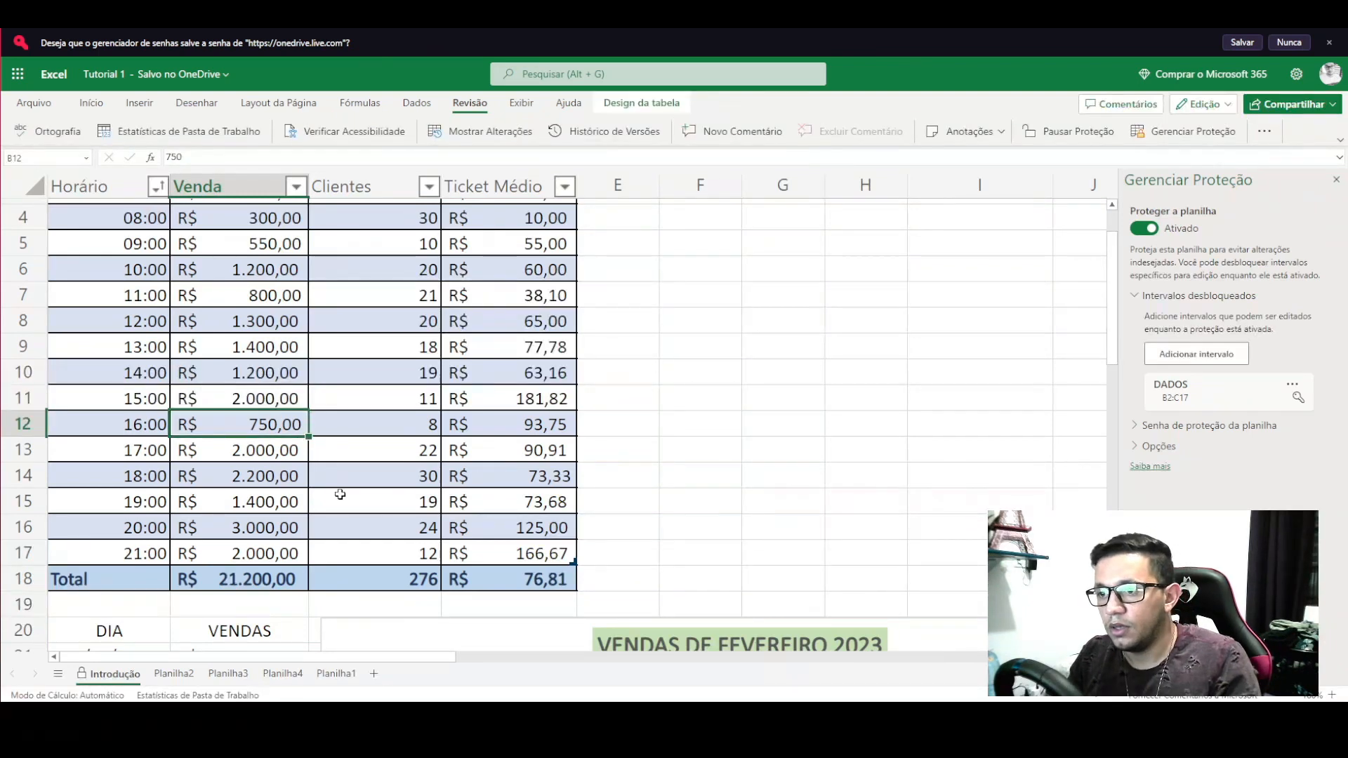
scroll(549, 440, "up", 3)
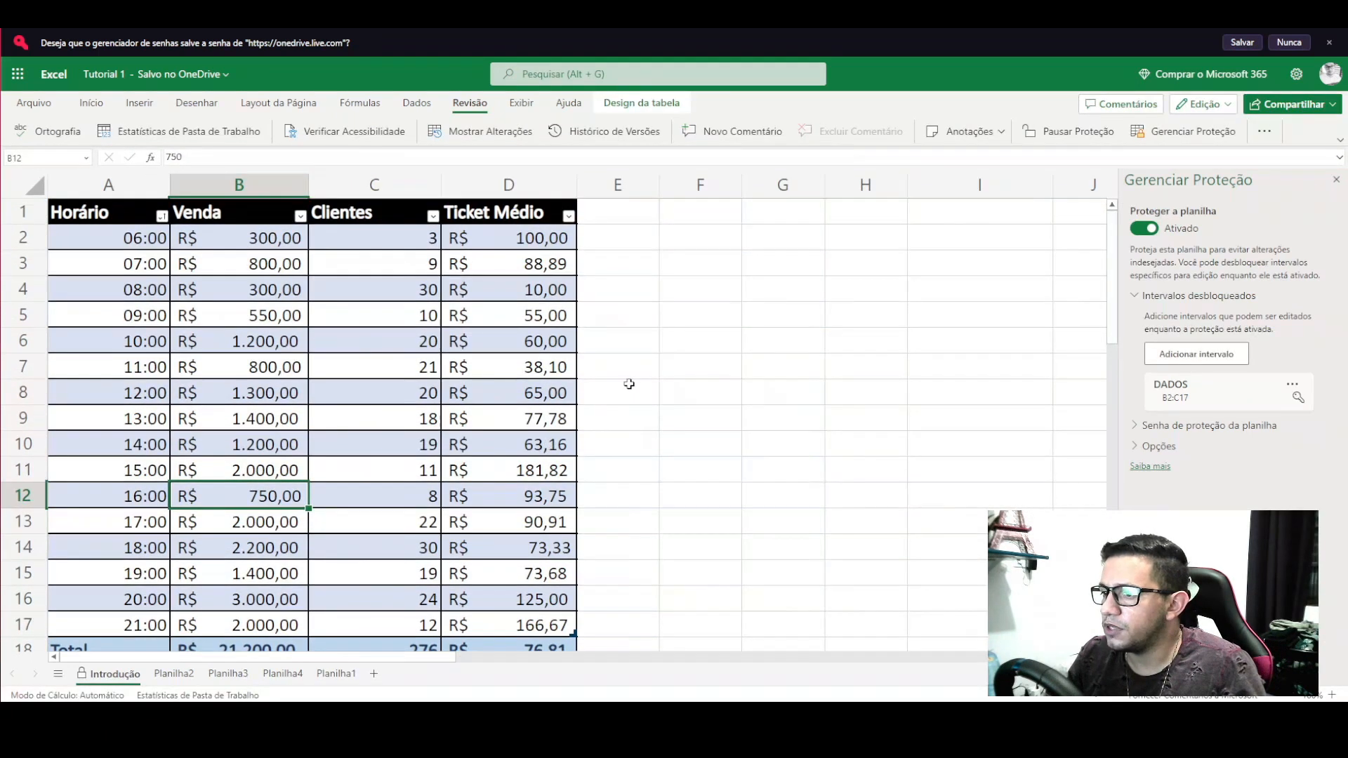
scroll(611, 379, "down", 2)
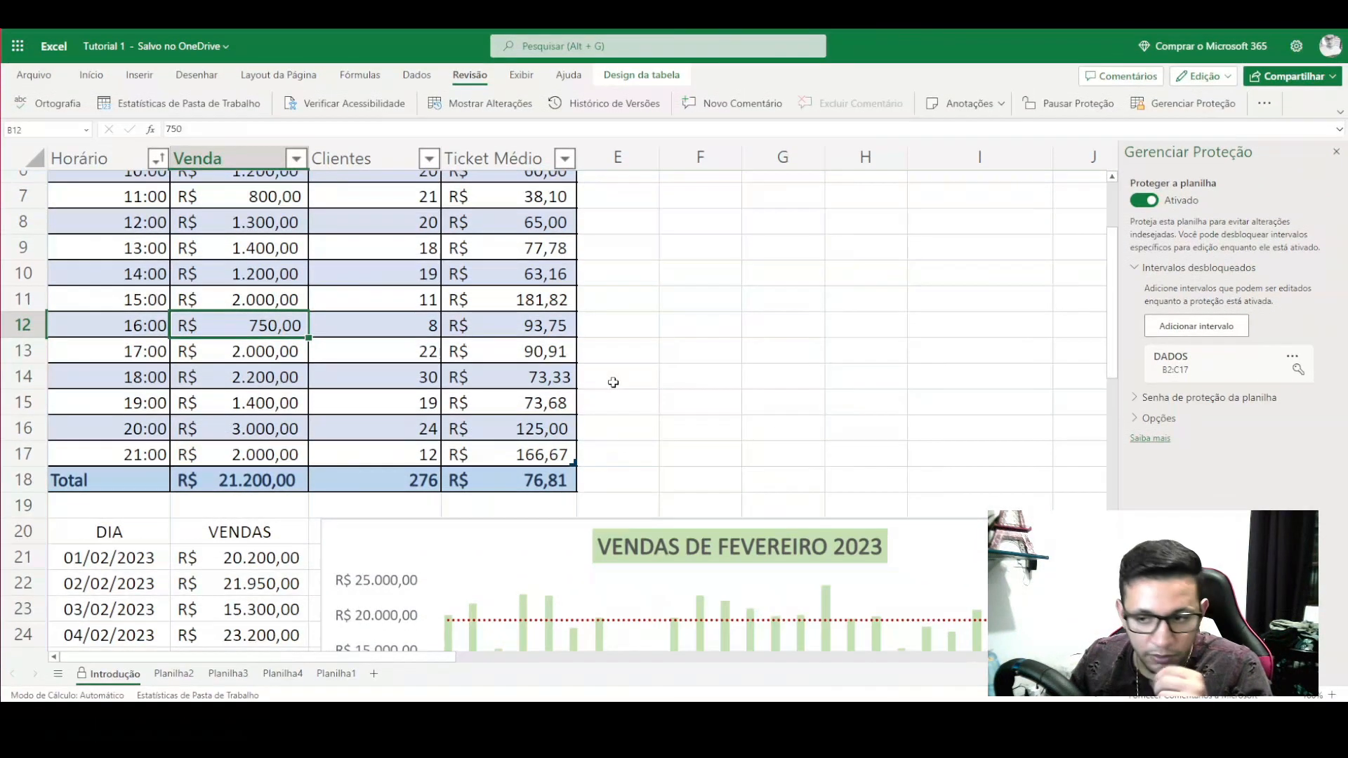
scroll(614, 382, "up", 2)
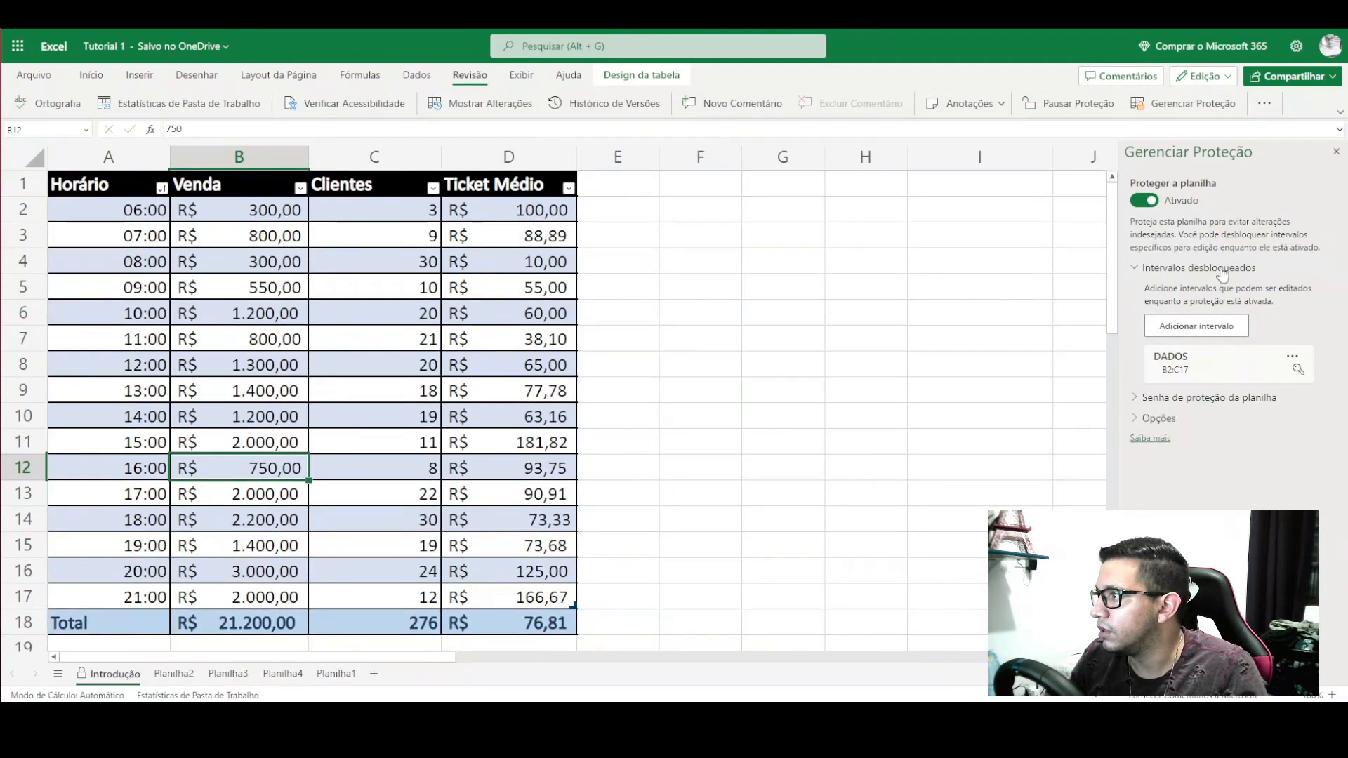
- Collapse Intervalos desbloqueados and review the February sales chart, ending on cell E19
left_click(1132, 271)
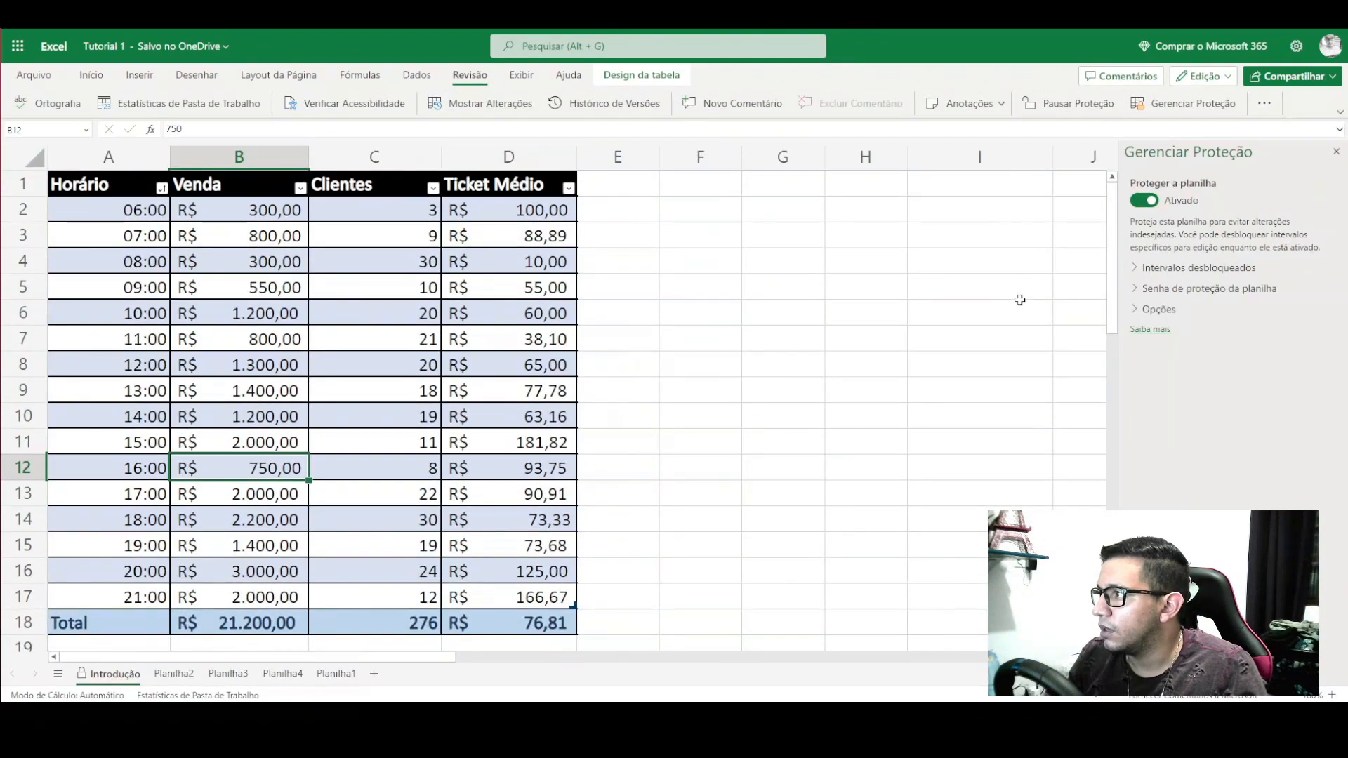
scroll(449, 309, "down", 3)
scroll(454, 392, "down", 3)
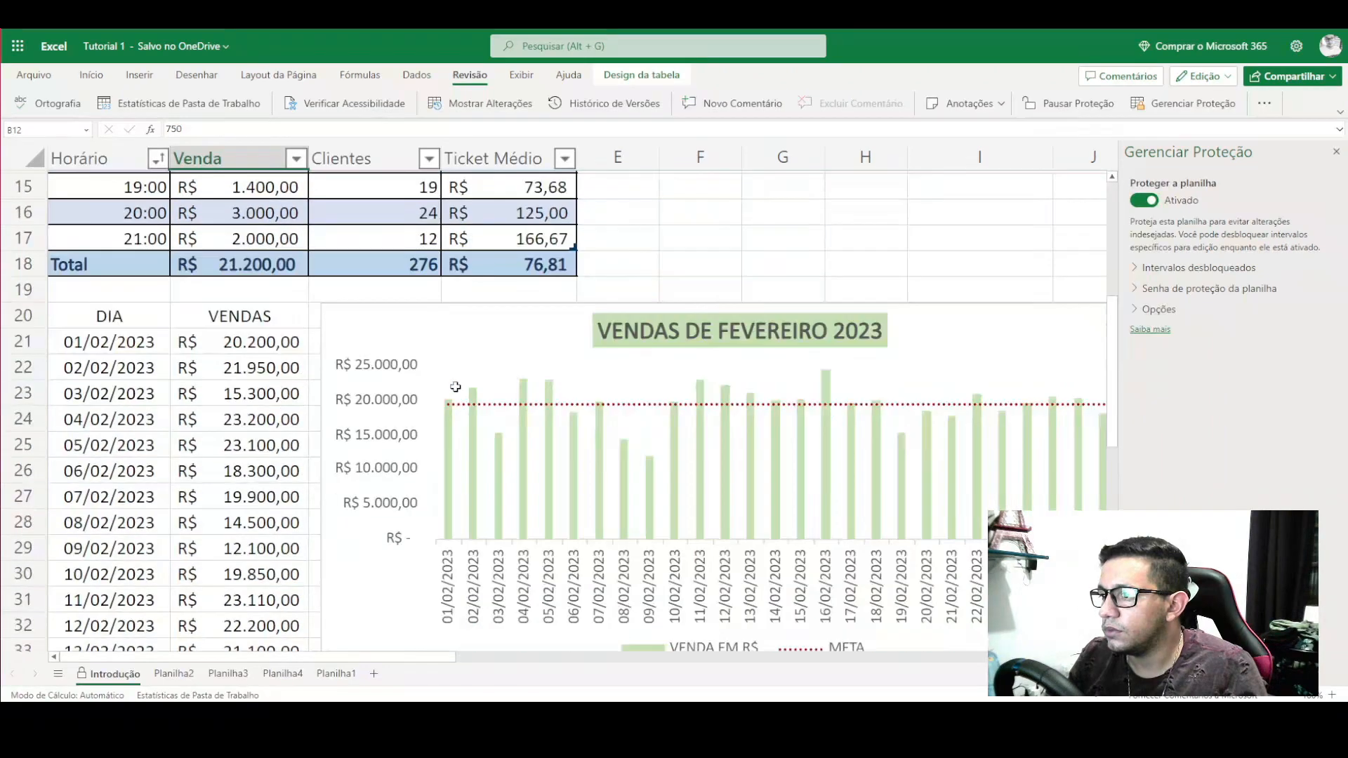
scroll(455, 391, "up", 5)
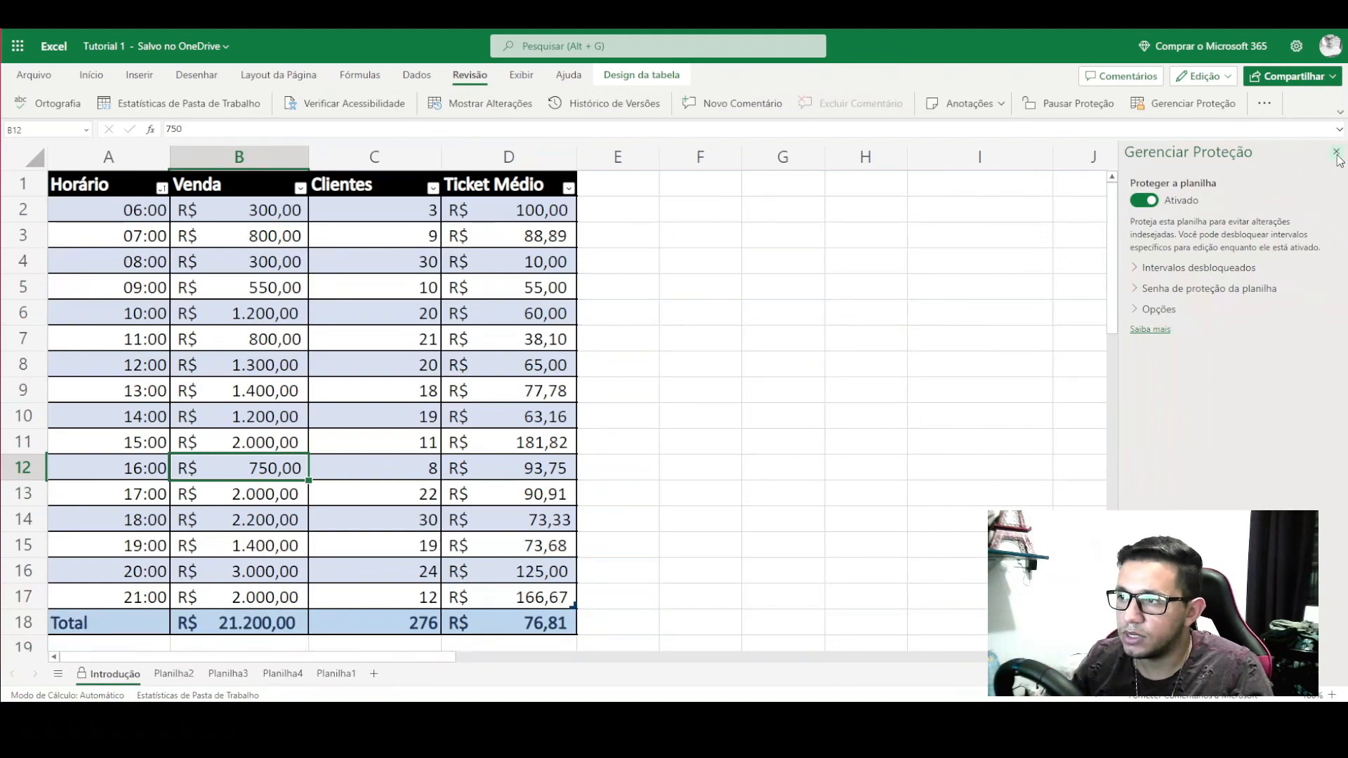
scroll(522, 612, "down", 6)
scroll(522, 612, "up", 1)
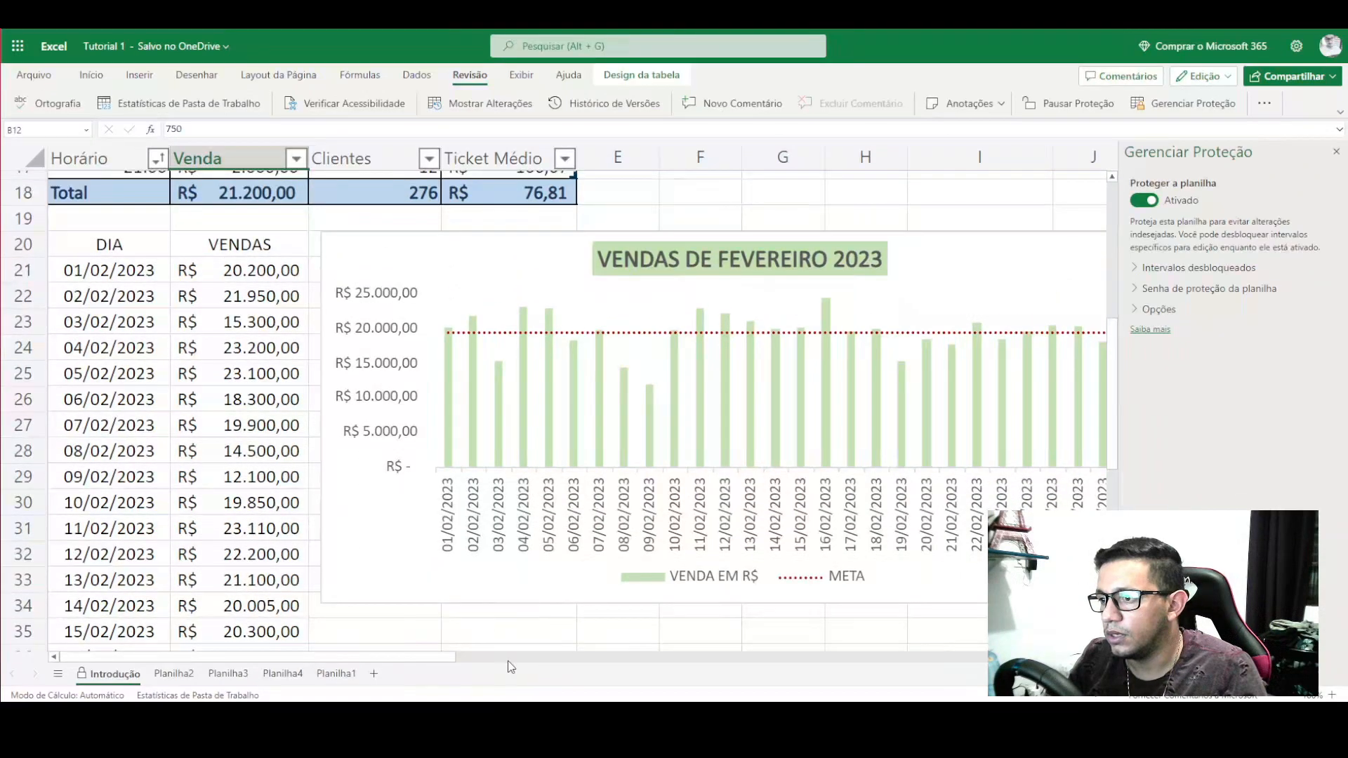
left_click_drag(431, 663, 509, 661)
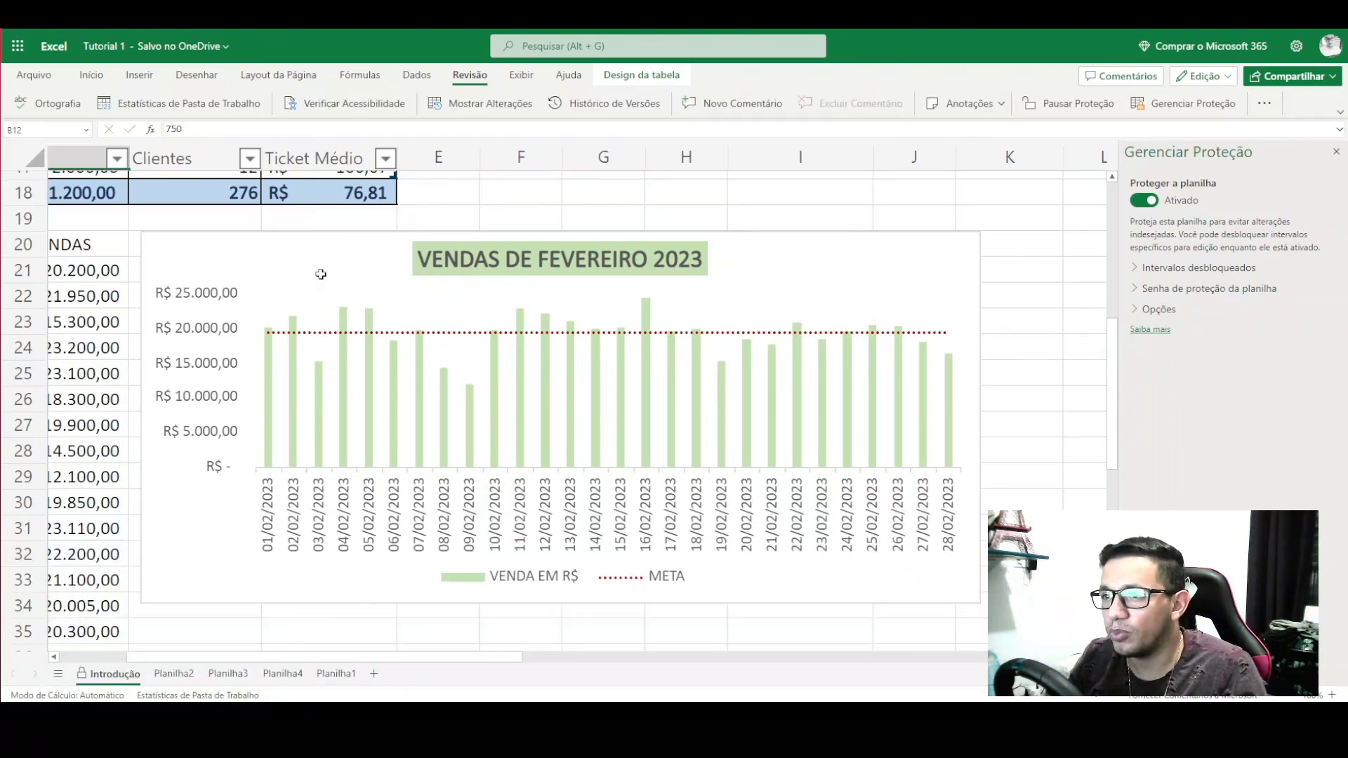
left_click(344, 321)
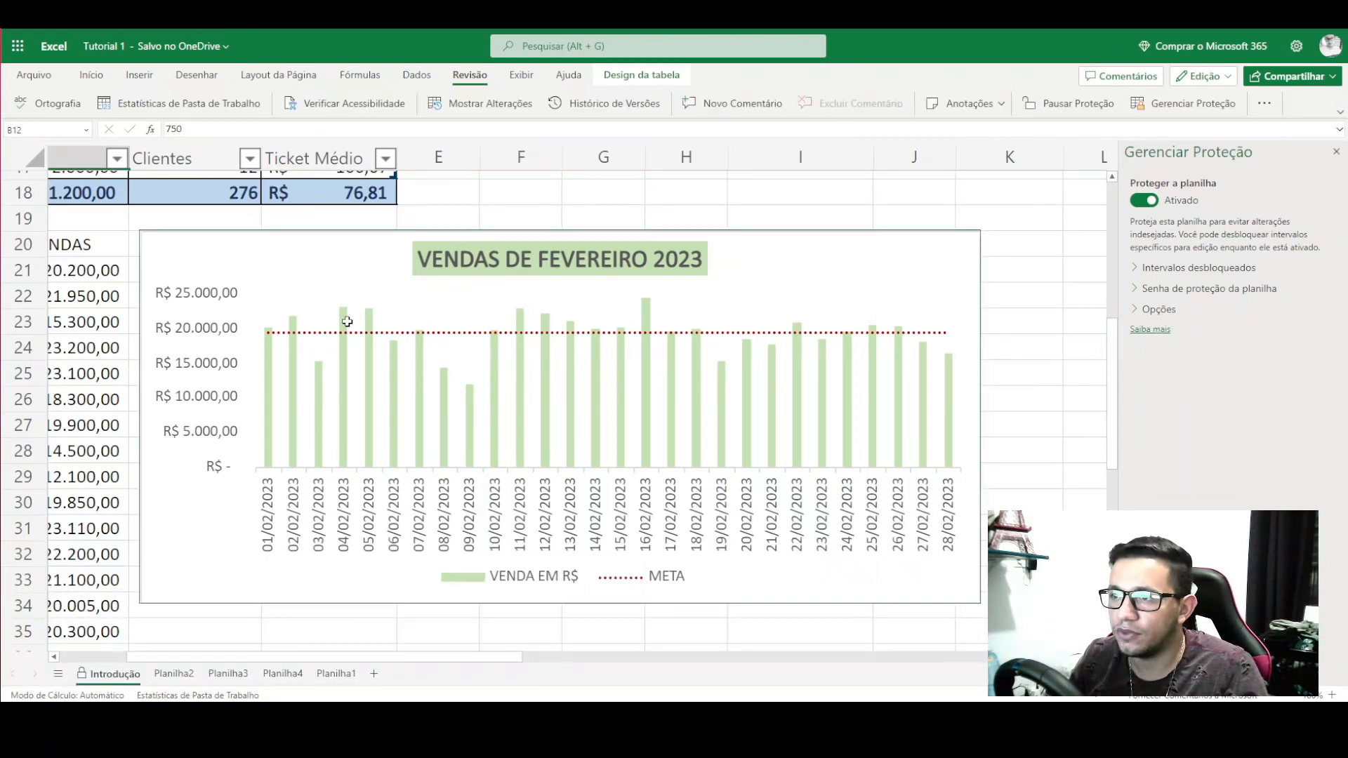
left_click(456, 208)
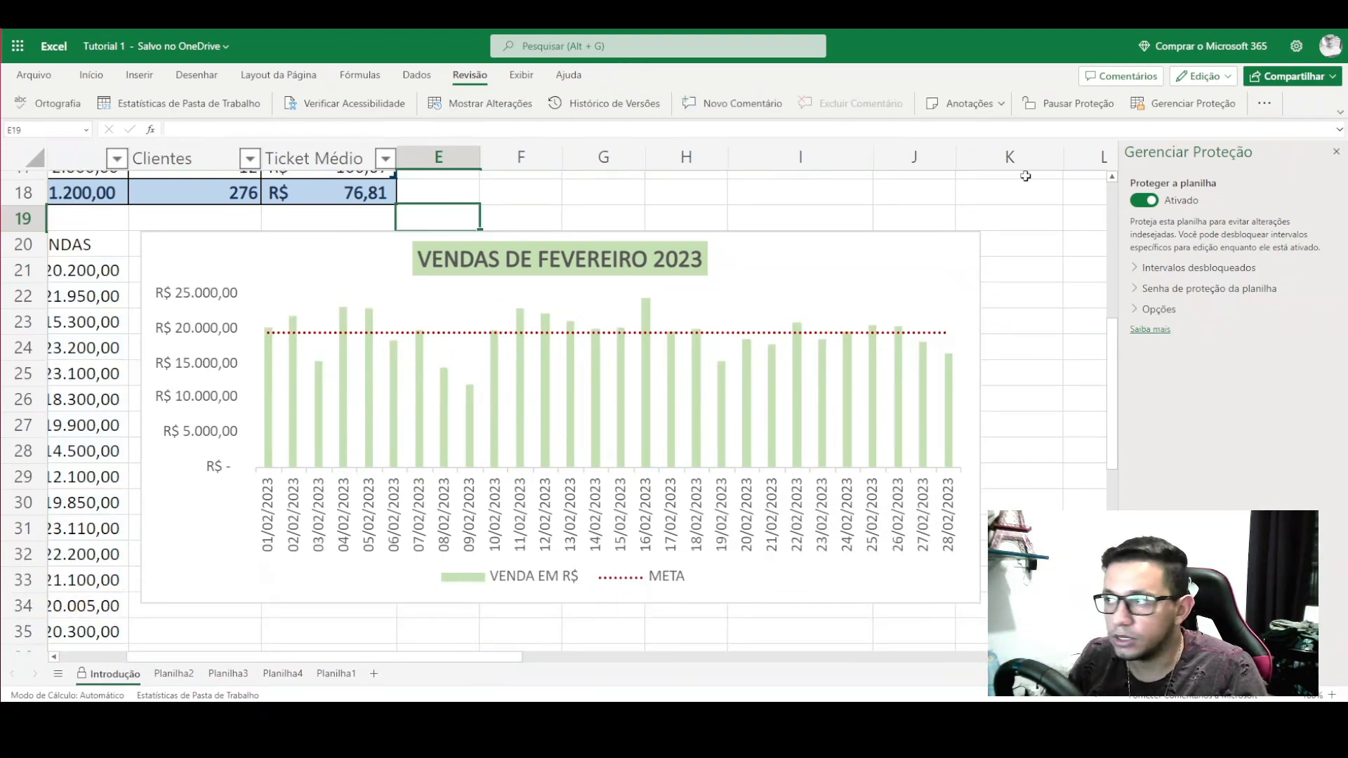
- Close the Gerenciar Proteção pane and scroll around the February sales chart
left_click(1336, 152)
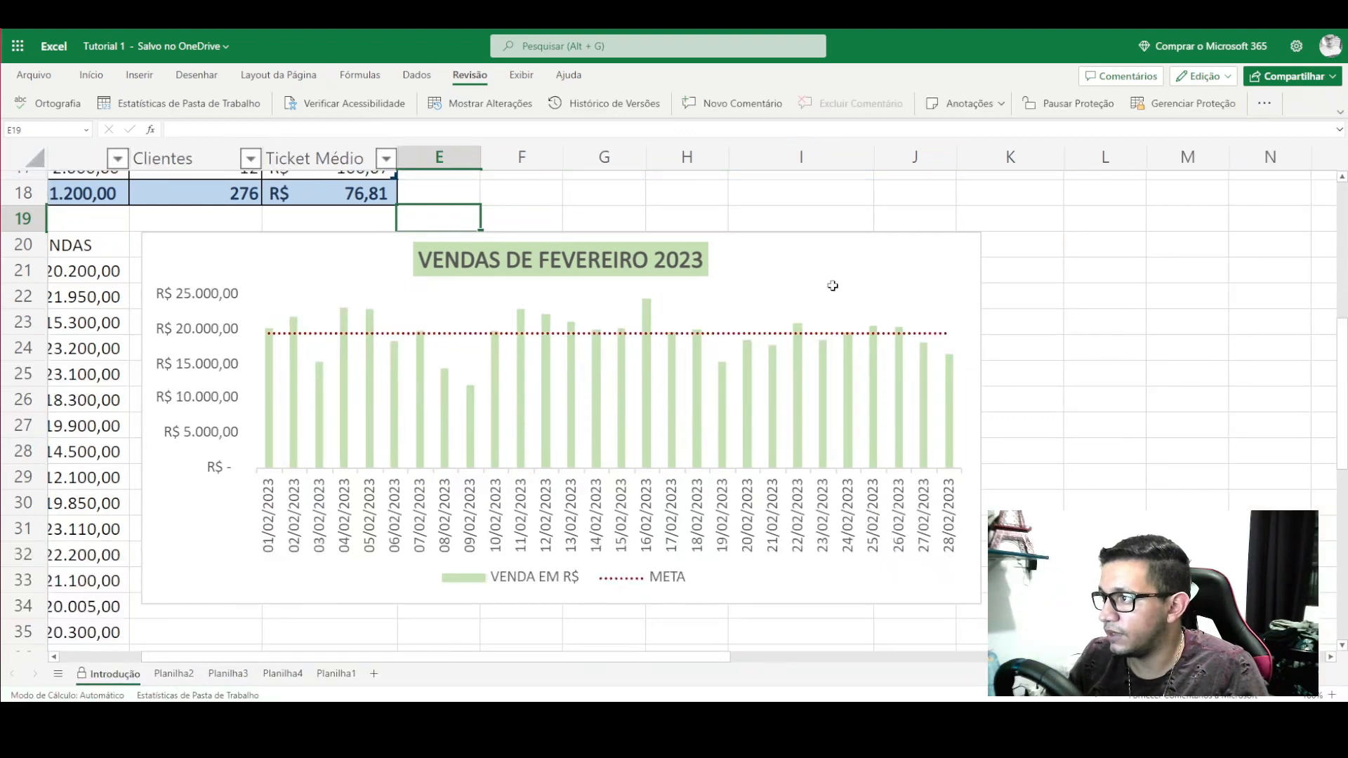
left_click_drag(462, 658, 313, 661)
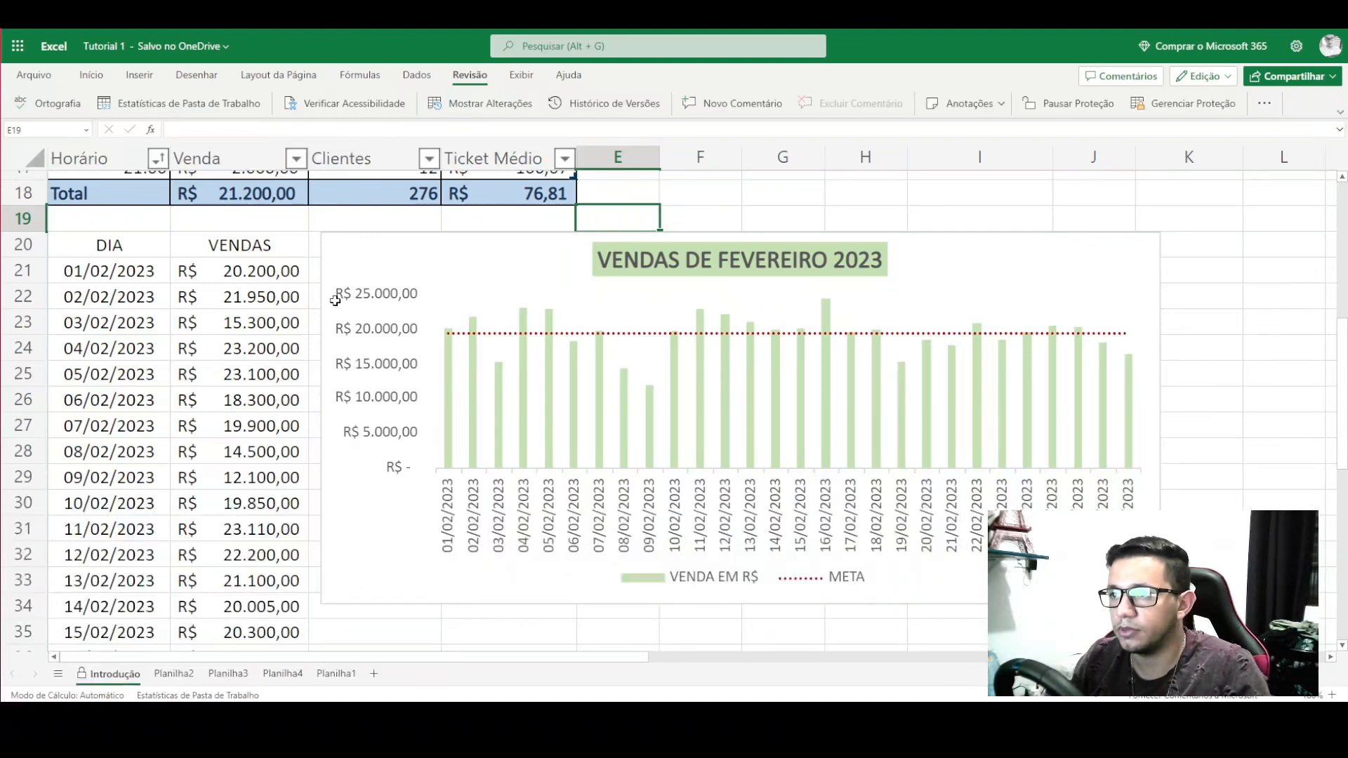
scroll(335, 301, "up", 6)
scroll(311, 383, "down", 12)
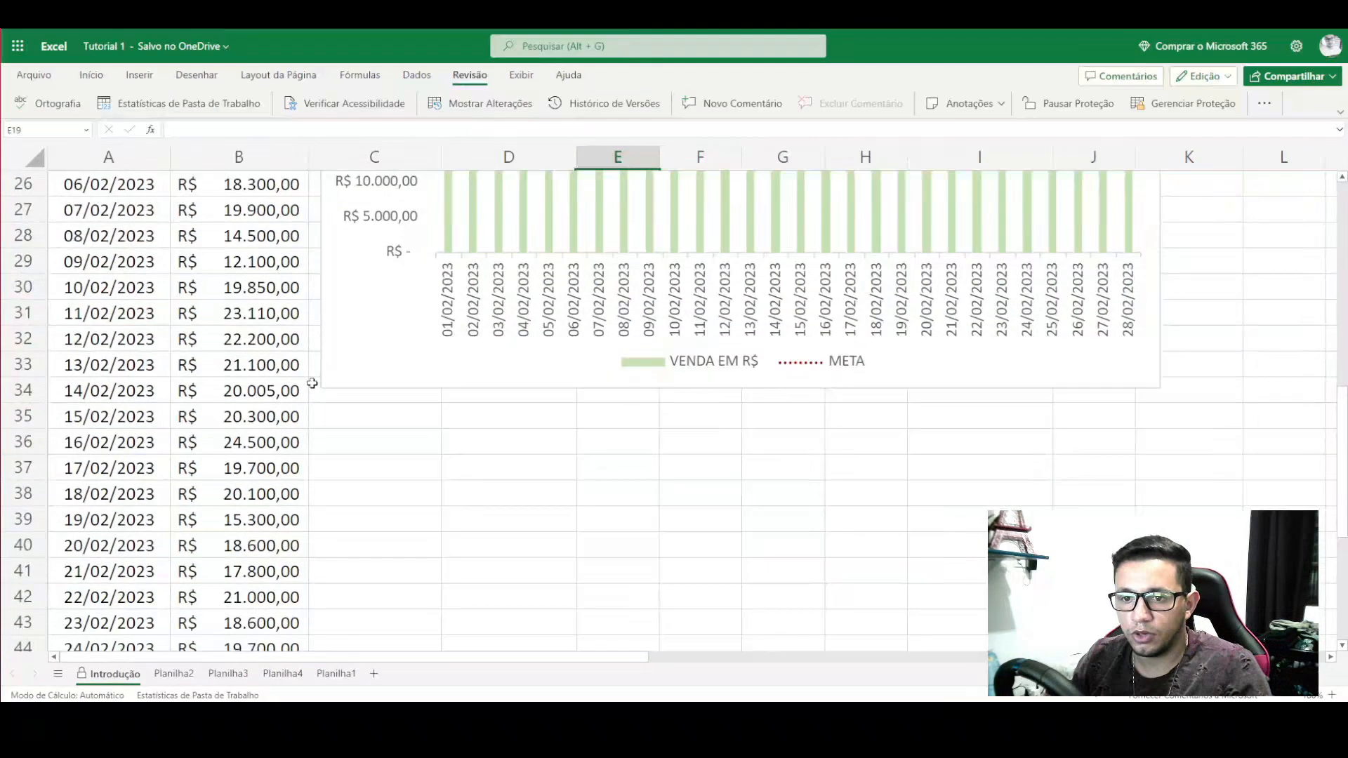
scroll(312, 383, "up", 6)
scroll(311, 385, "up", 6)
scroll(311, 385, "down", 6)
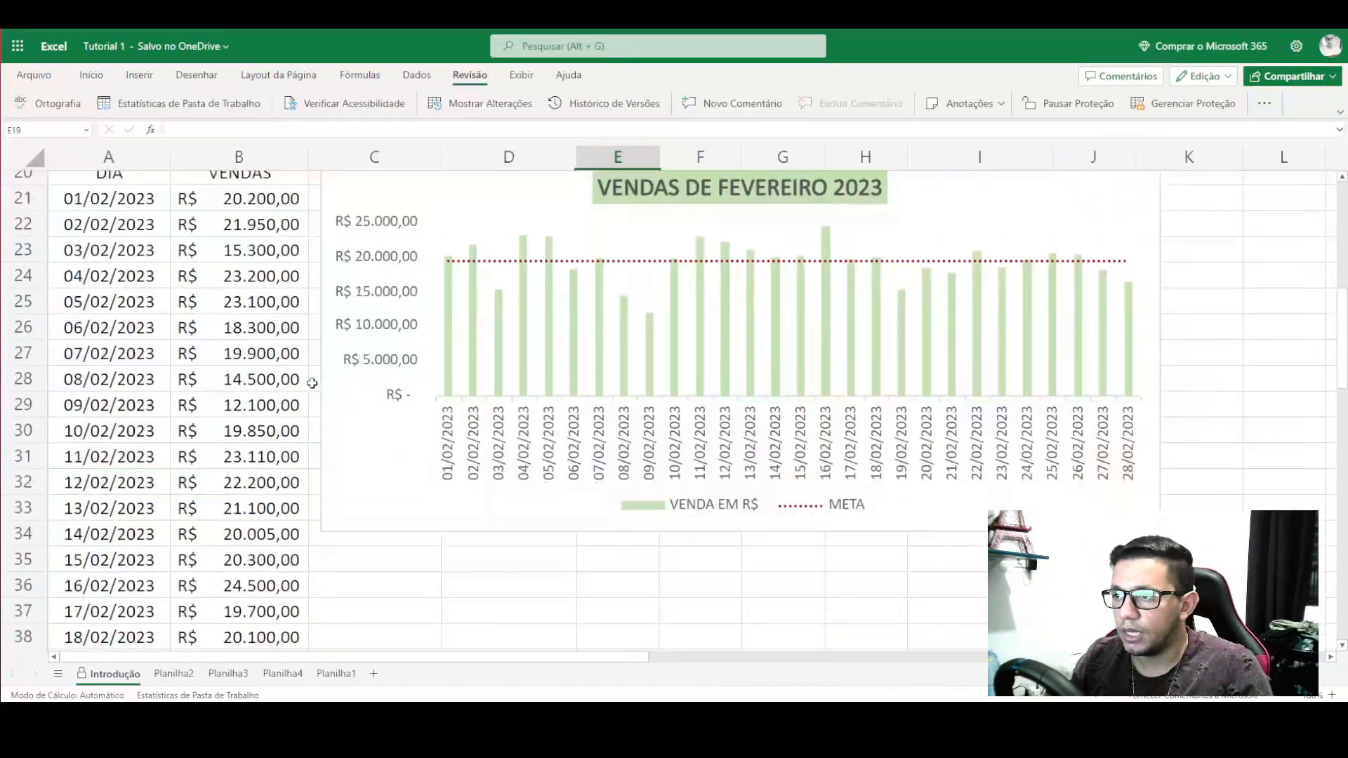
scroll(393, 407, "up", 2)
- Select the chart, then cells E17:E18, F17, E7 and F6 on the protected sheet
left_click(584, 365)
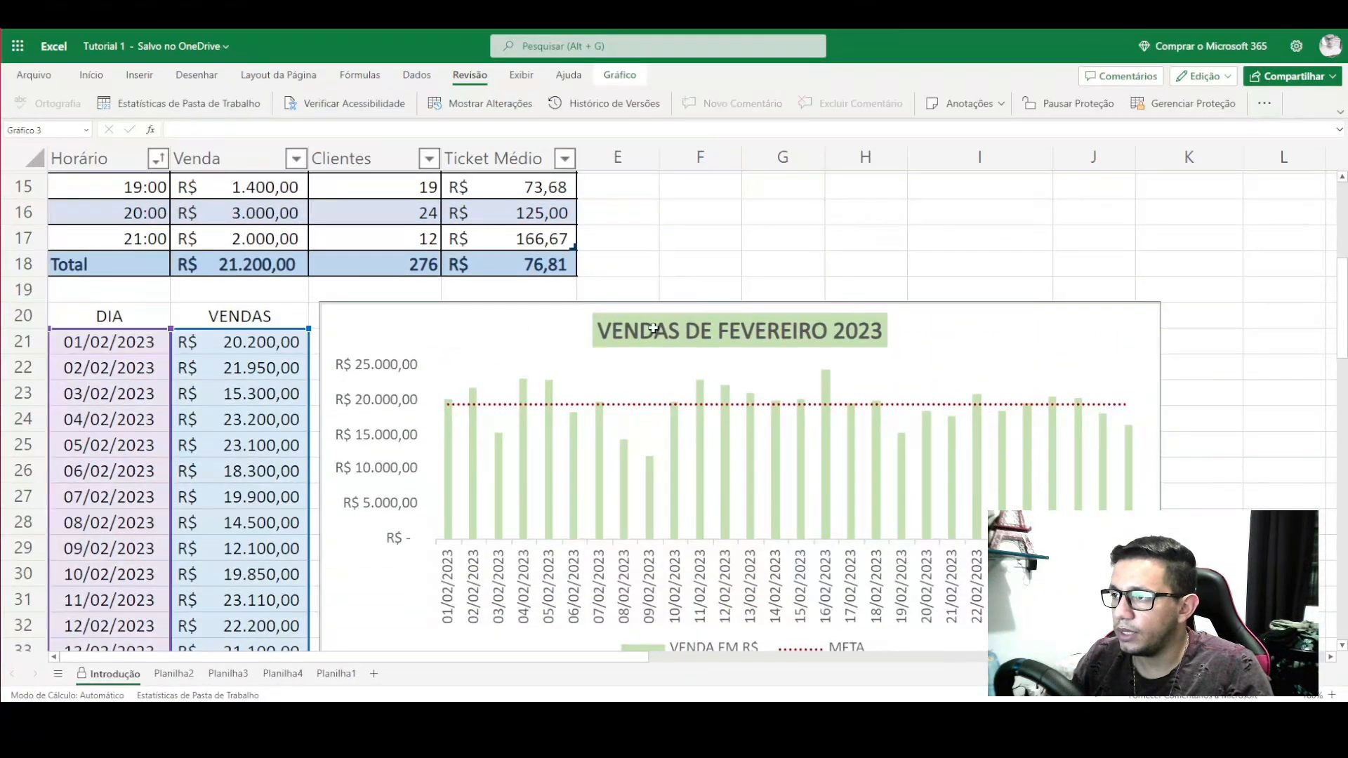
left_click_drag(611, 243, 614, 265)
left_click(665, 247)
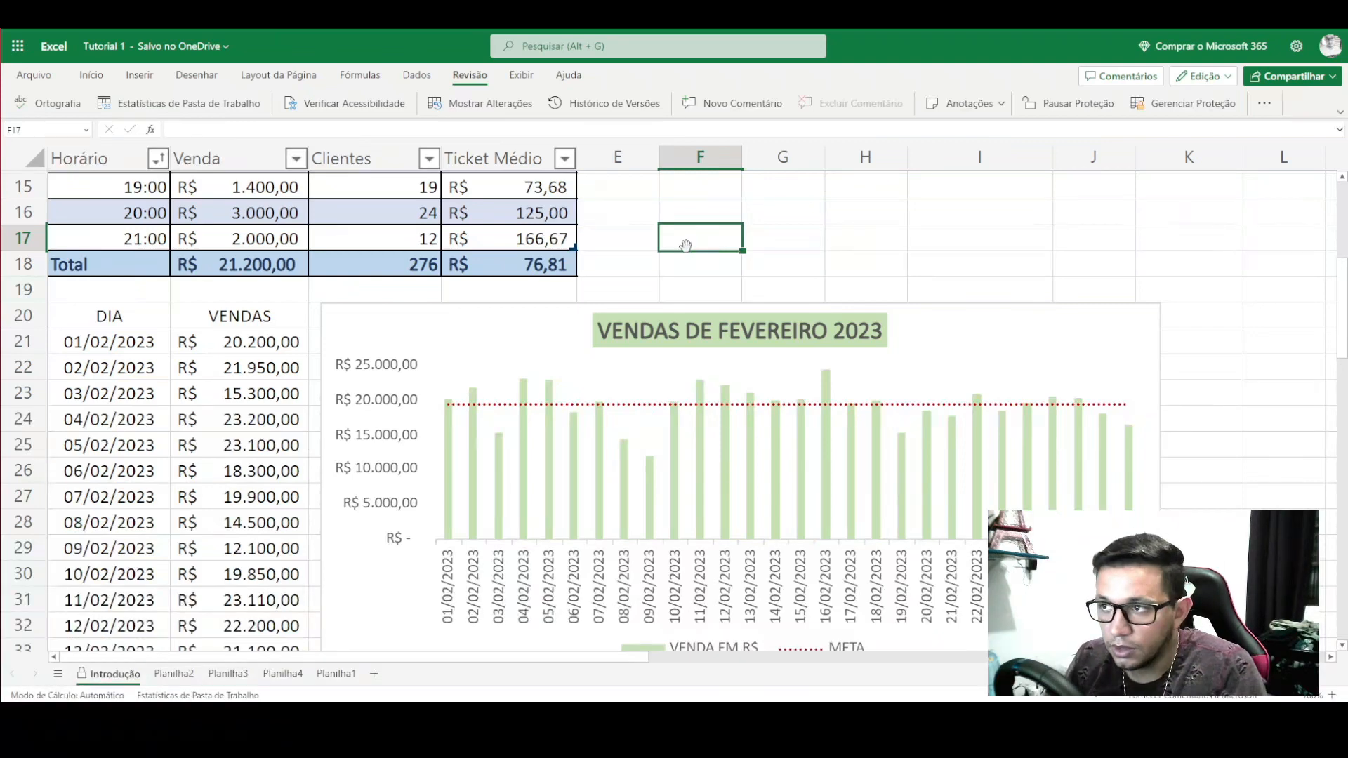
scroll(641, 340, "up", 5)
left_click(640, 336)
scroll(640, 336, "down", 5)
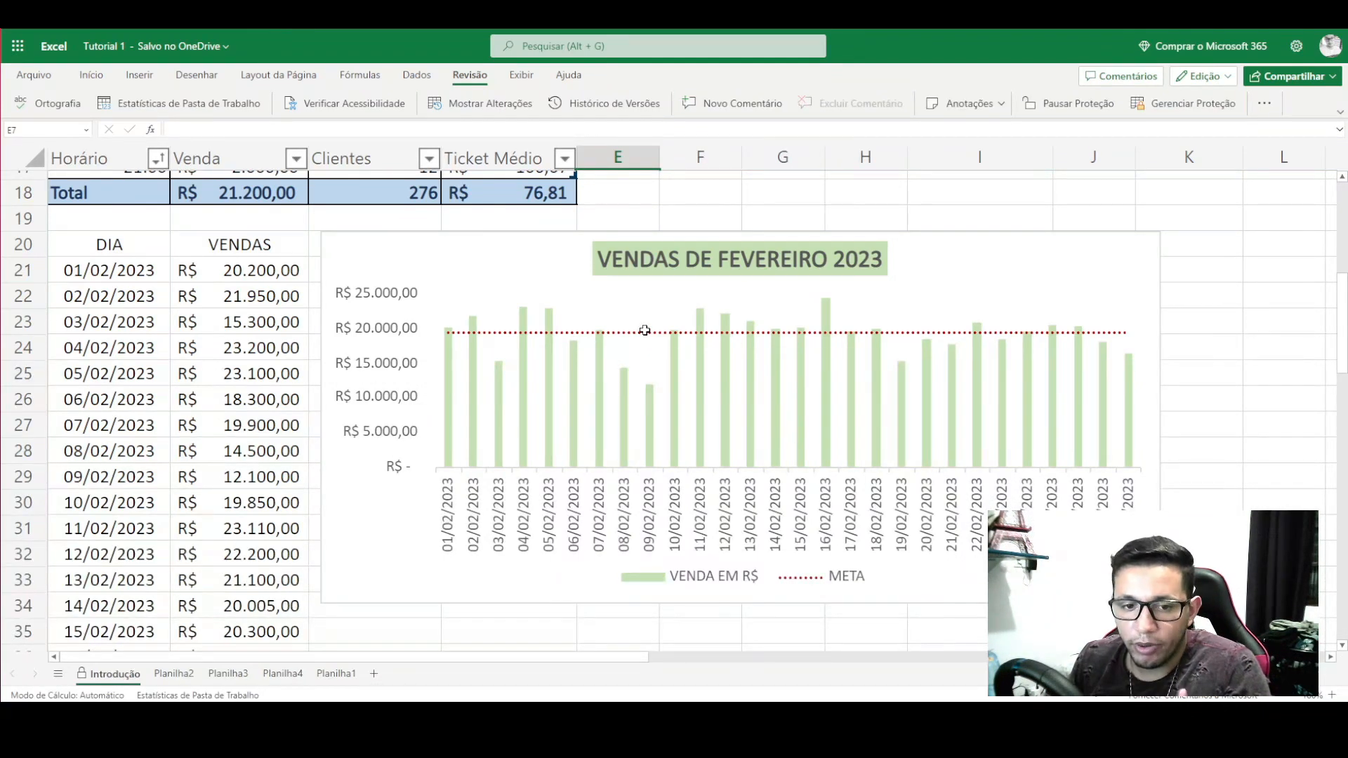
scroll(644, 328, "up", 5)
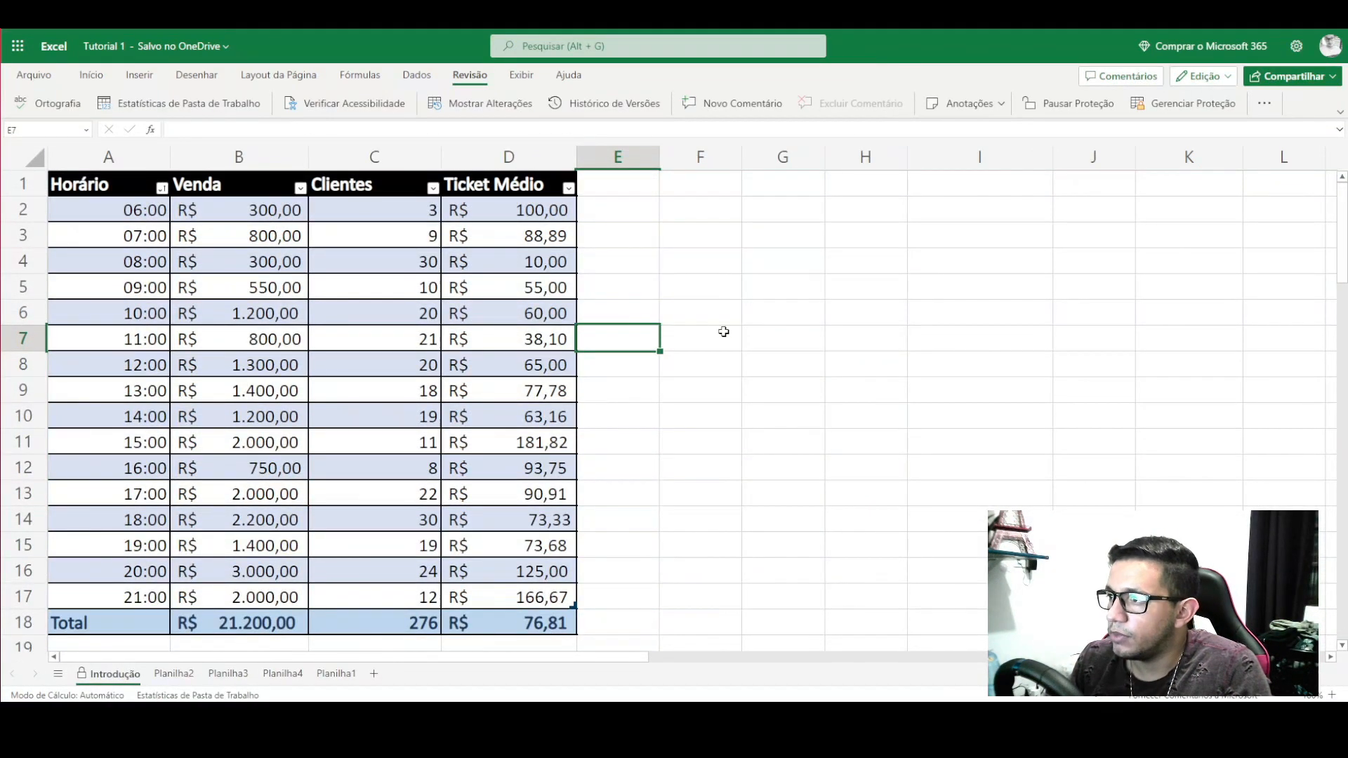
left_click(734, 312)
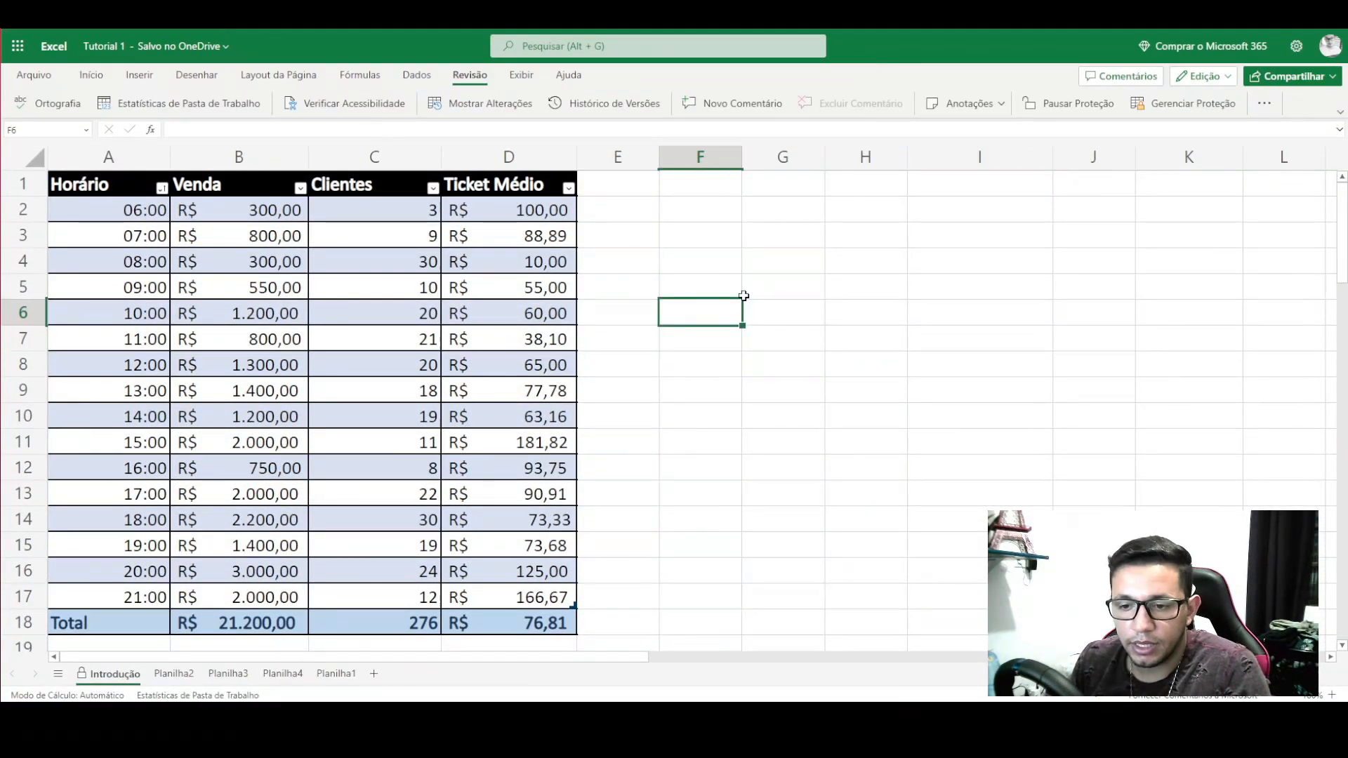